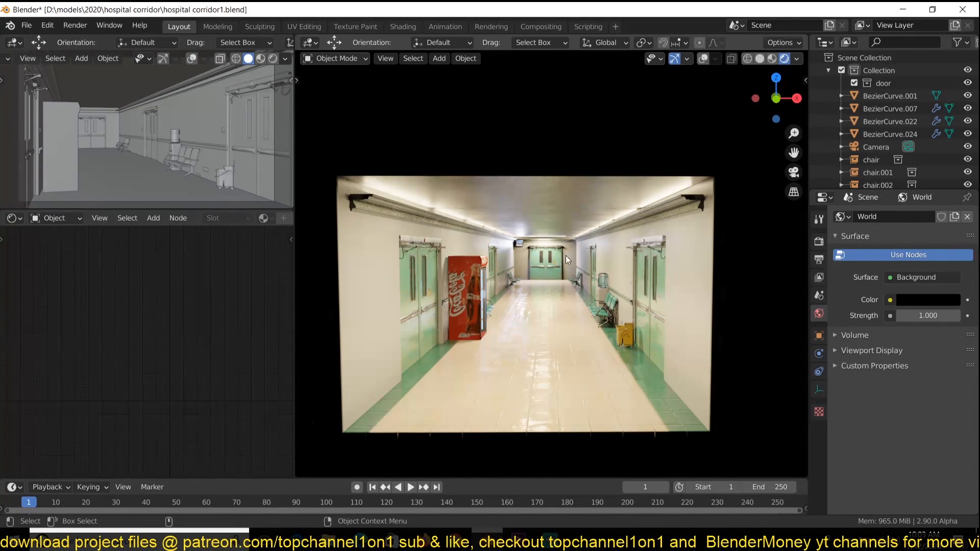
Open uploads_files_2193892_water+.blend in a second Blender window and inspect the water container model.
click(26, 25)
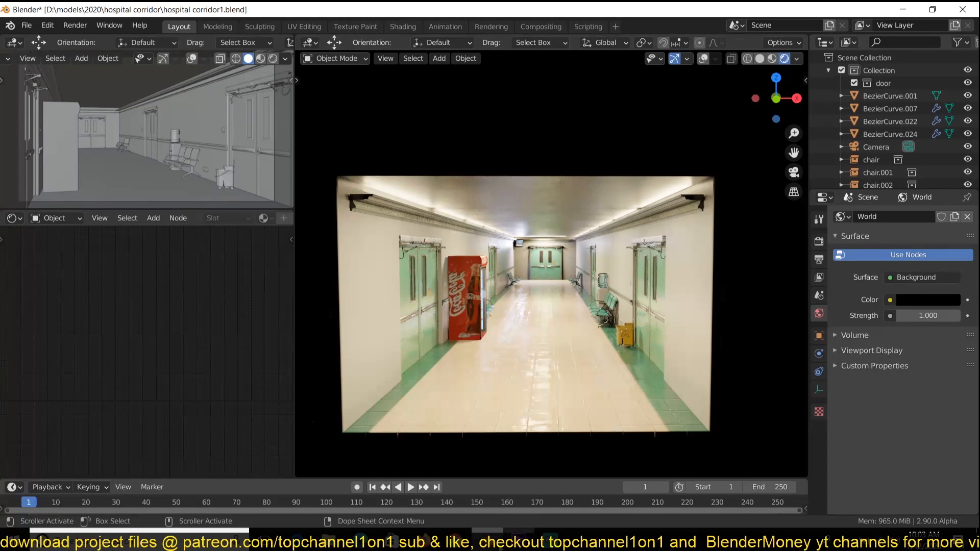
right_click(487, 541)
click(522, 478)
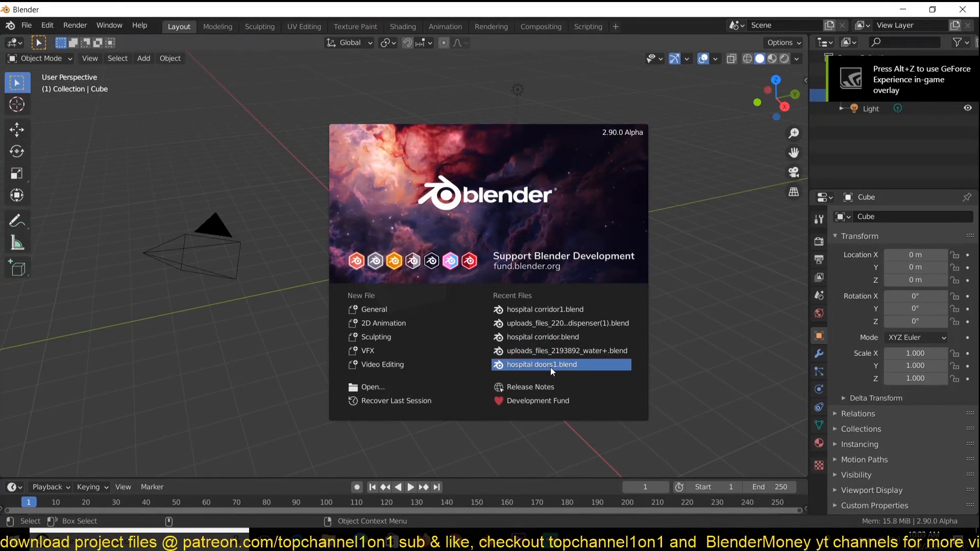
click(598, 355)
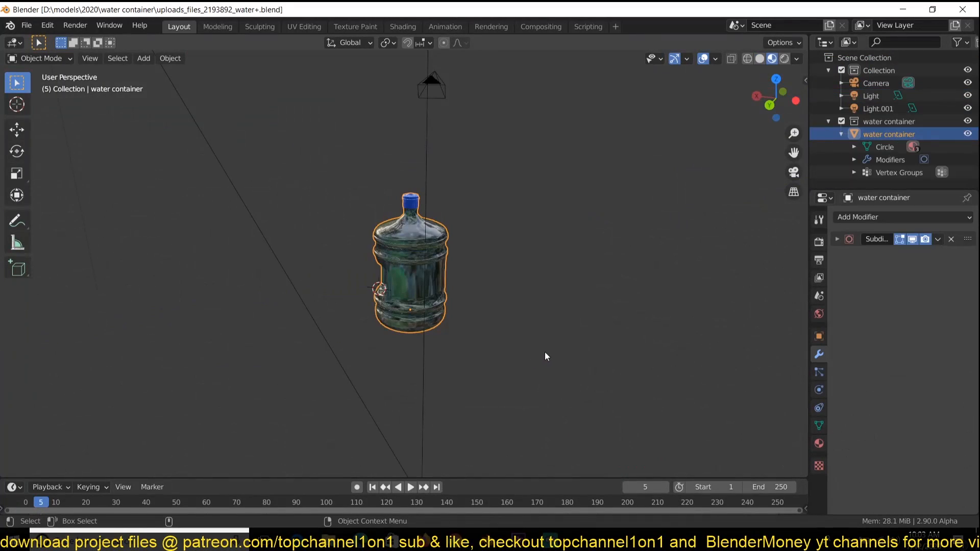
scroll(494, 337, up, 6)
scroll(495, 336, down, 5)
middle_drag(495, 336, 439, 342)
middle_drag(418, 237, 536, 298)
scroll(533, 264, up, 3)
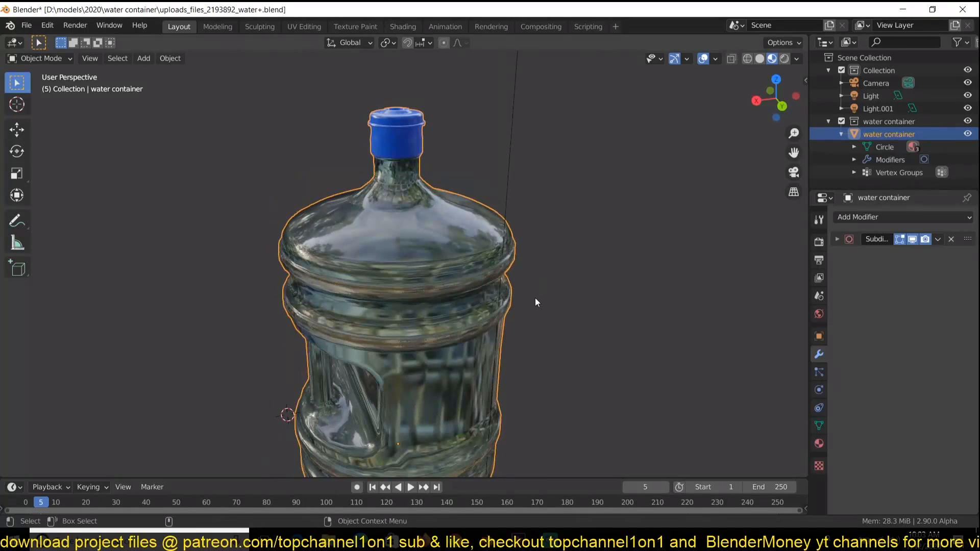
scroll(534, 298, down, 3)
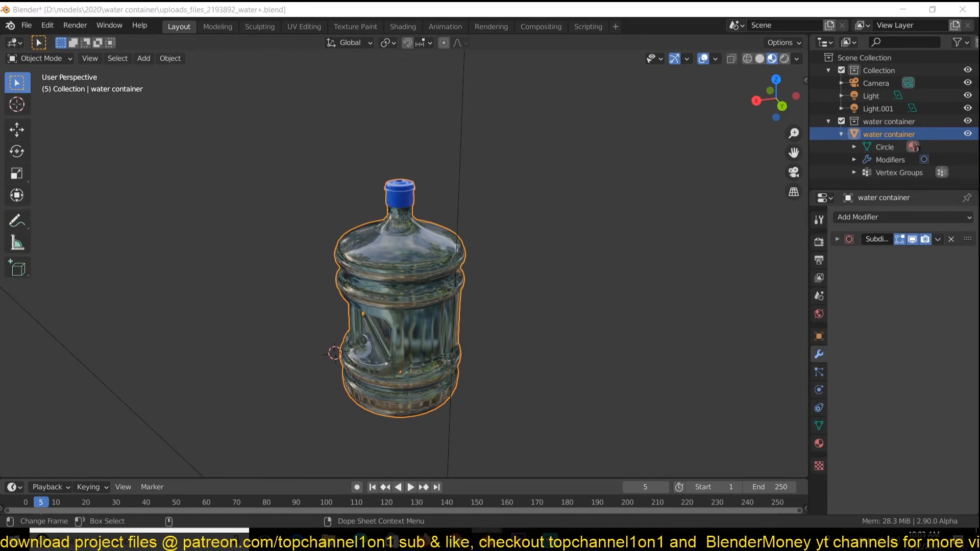
Return to the hospital corridor file and examine the water container already placed on the dispenser beside the green chairs.
mouse_move(488, 541)
click(425, 495)
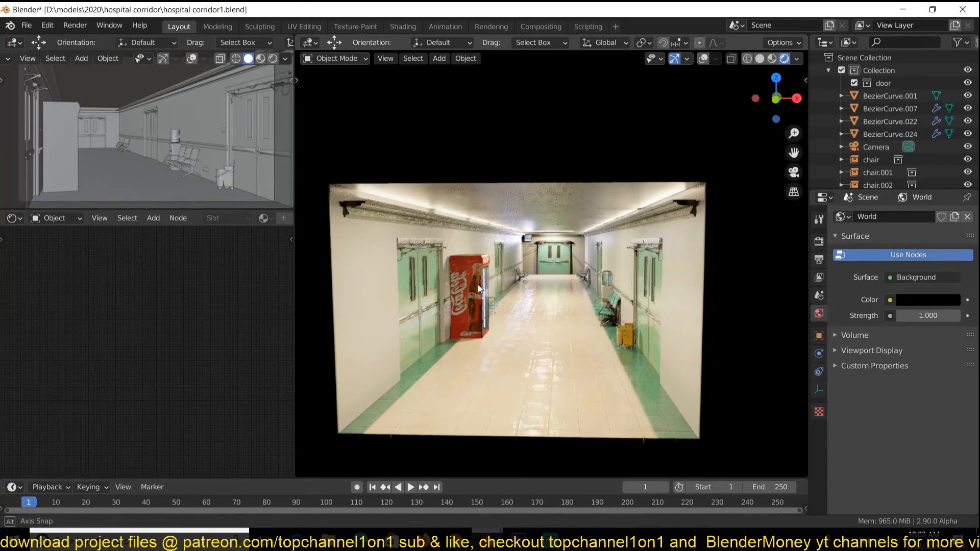
scroll(472, 284, up, 6)
middle_drag(446, 316, 498, 315)
click(544, 274)
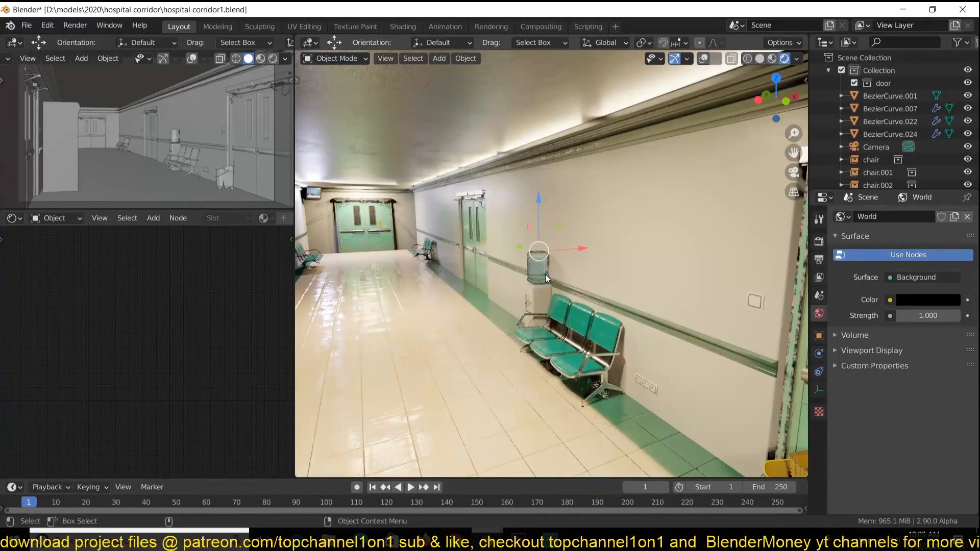
key(KP_Decimal)
scroll(544, 282, down, 6)
middle_drag(553, 285, 467, 269)
scroll(553, 269, down, 3)
scroll(539, 255, down, 5)
scroll(564, 375, up, 4)
middle_drag(564, 376, 556, 343)
middle_drag(545, 405, 555, 385)
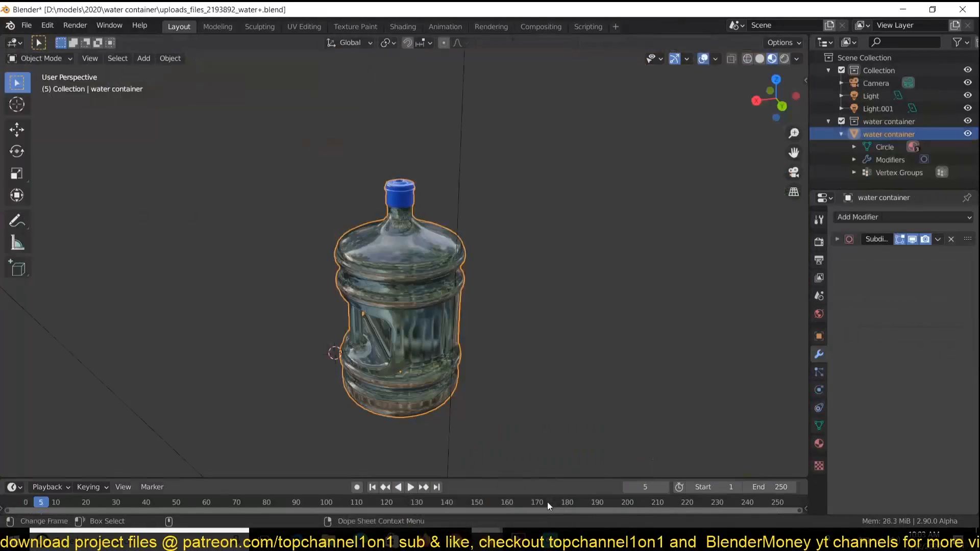
scroll(470, 304, down, 1)
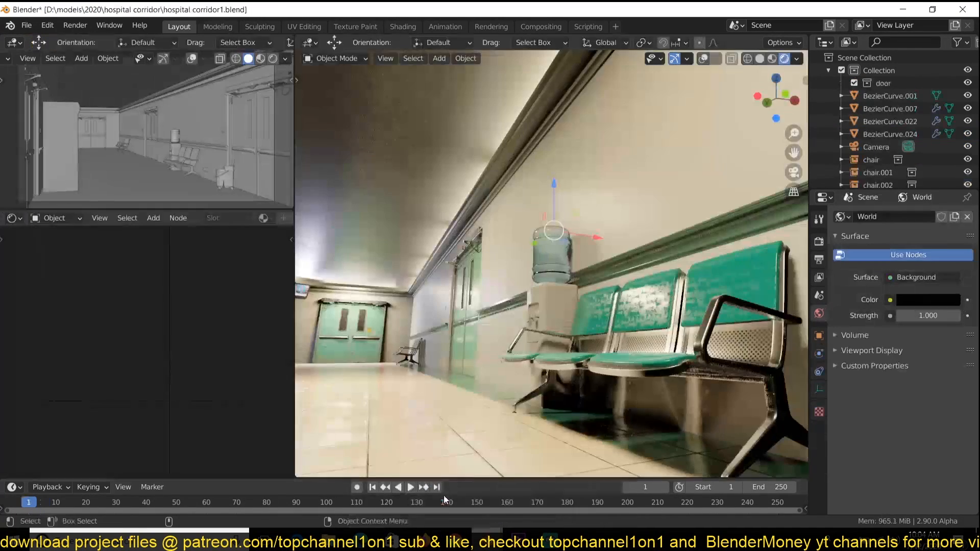
scroll(434, 207, down, 4)
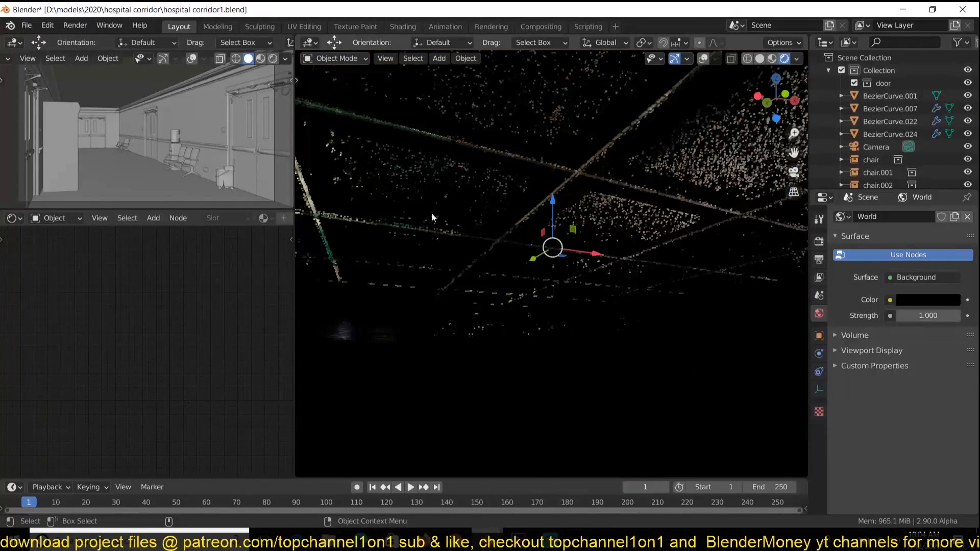
middle_drag(435, 207, 407, 240)
Link the water container collection from the blend file in D:\models\2020\water container into the corridor scene.
click(26, 25)
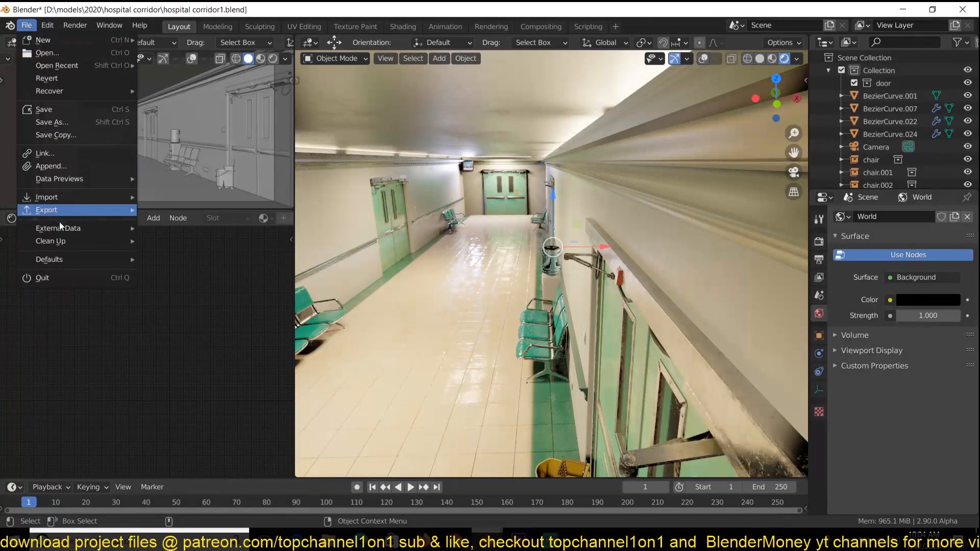
click(78, 155)
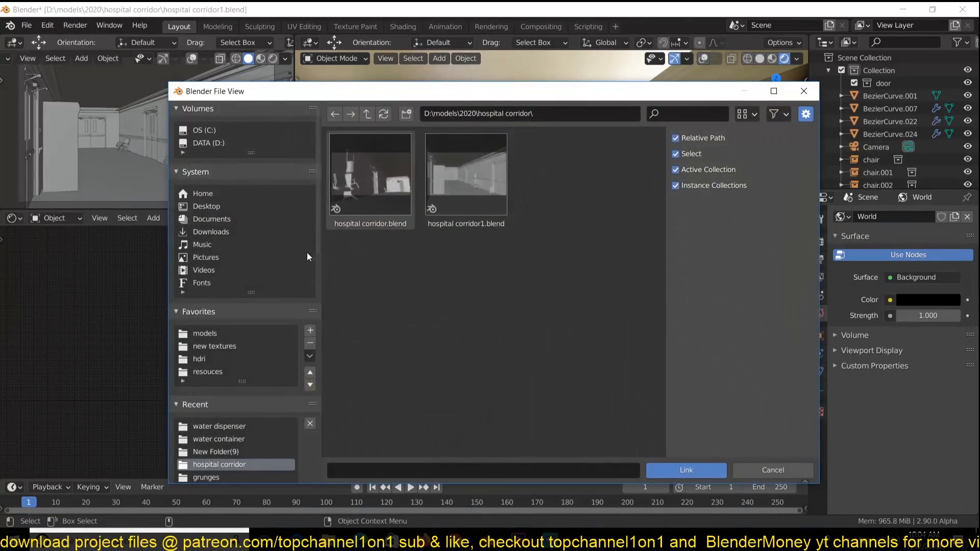
click(371, 114)
click(372, 115)
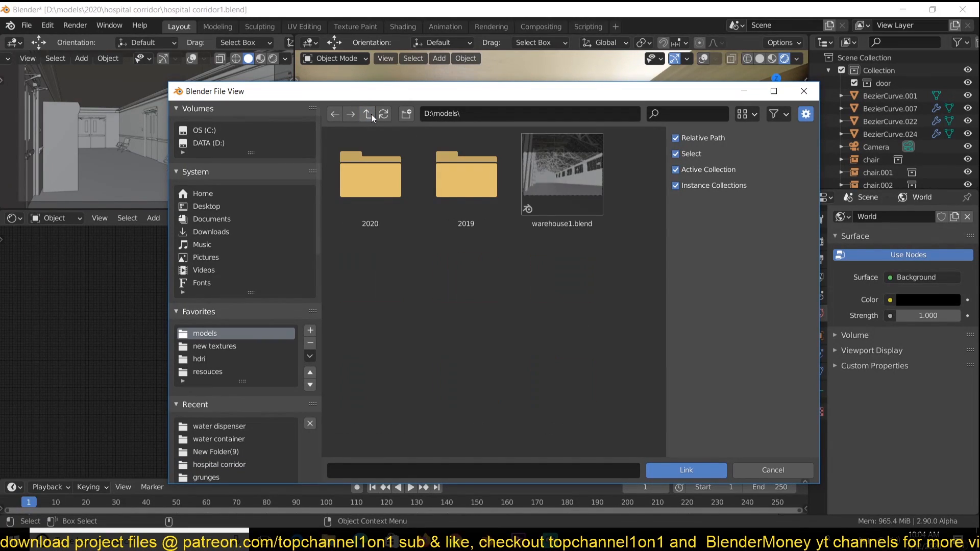
double_click(386, 193)
click(446, 206)
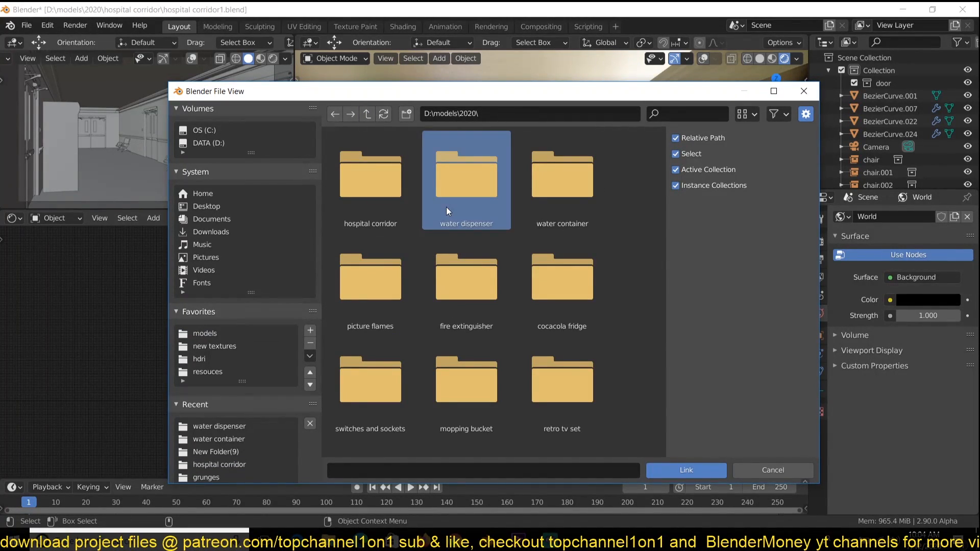
double_click(551, 180)
double_click(354, 184)
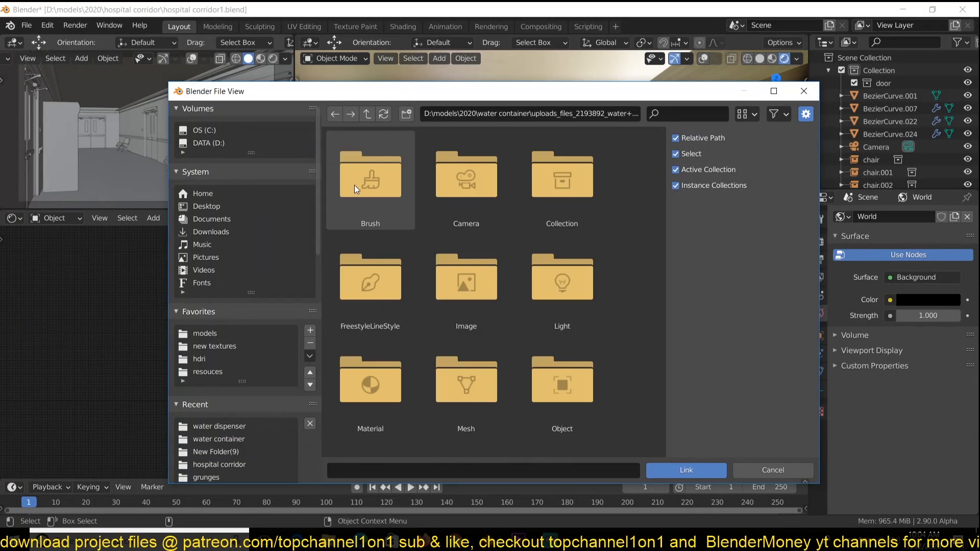
double_click(547, 209)
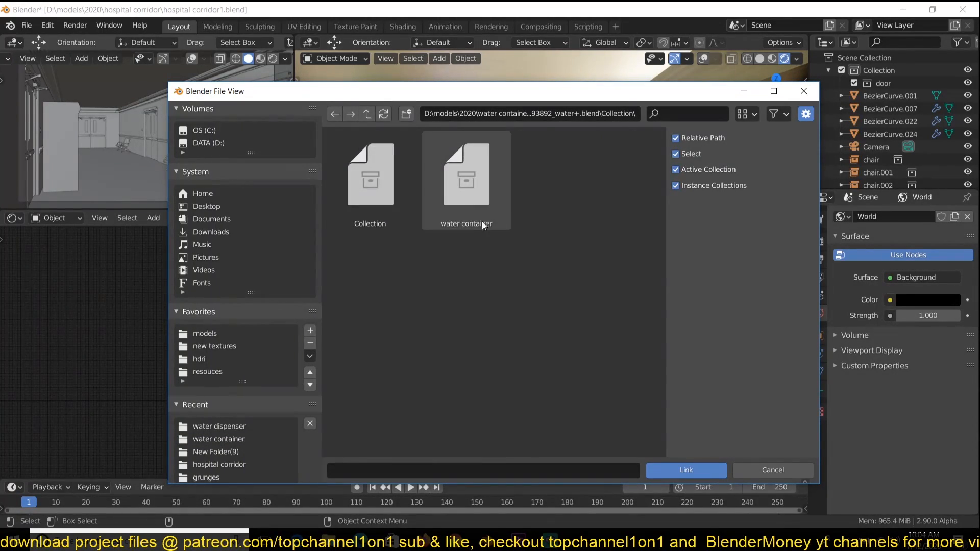
click(473, 211)
click(691, 466)
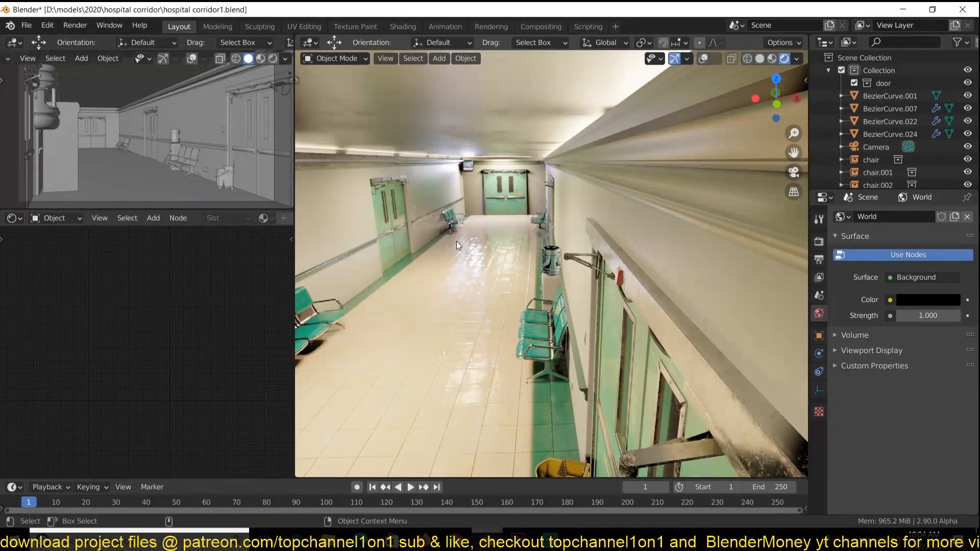
Show the corridor in solid shading and move the linked water container away from the wall into open space beside the fridge.
key(KP_Decimal)
scroll(456, 246, up, 1)
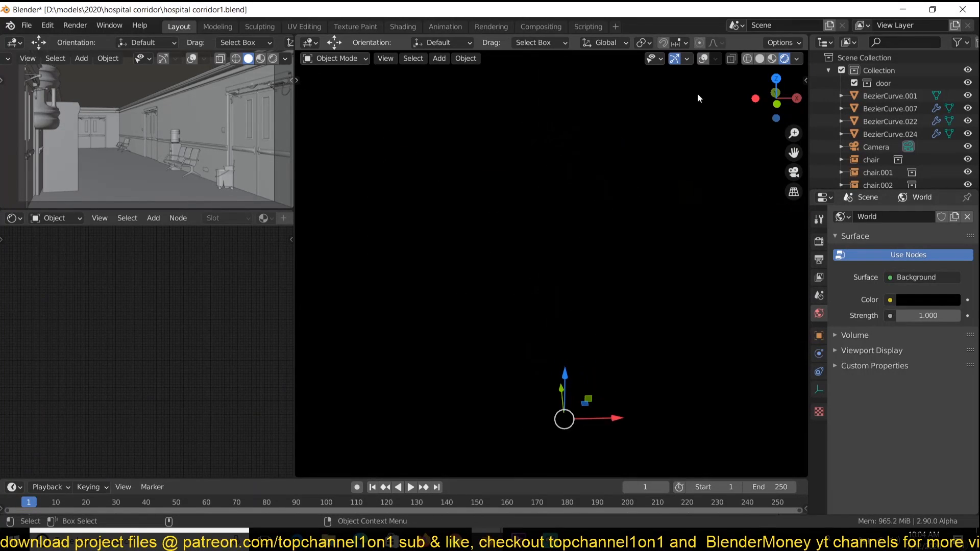
click(758, 59)
key(g)
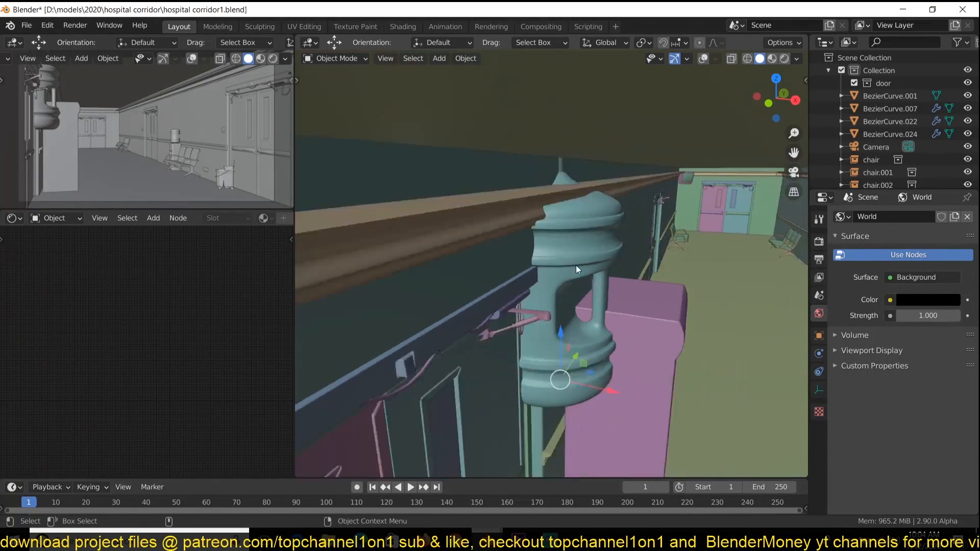
click(651, 378)
middle_drag(650, 378, 561, 268)
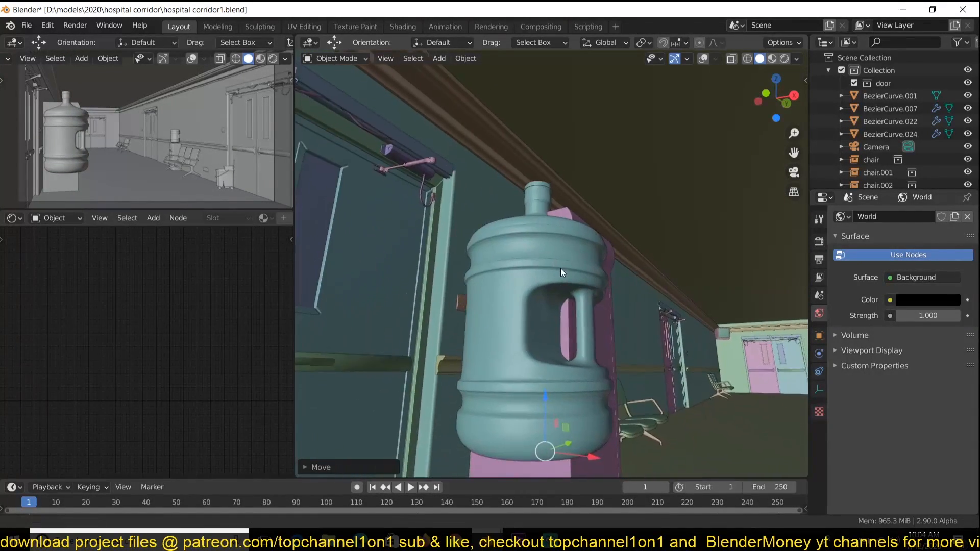
scroll(556, 269, down, 2)
key(g)
click(687, 246)
middle_drag(688, 246, 677, 259)
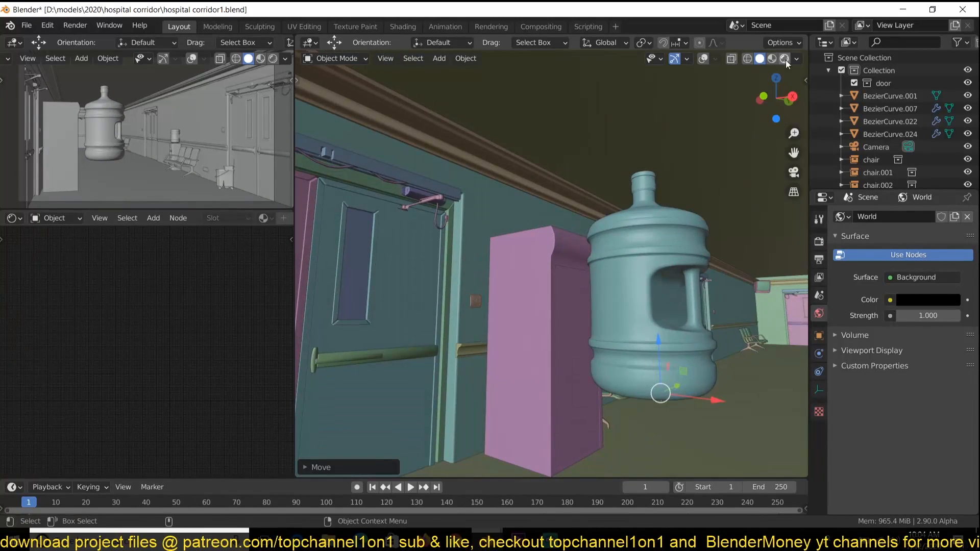
Display the corridor in Material Preview and compare the linked water container with the one in its source file.
click(772, 59)
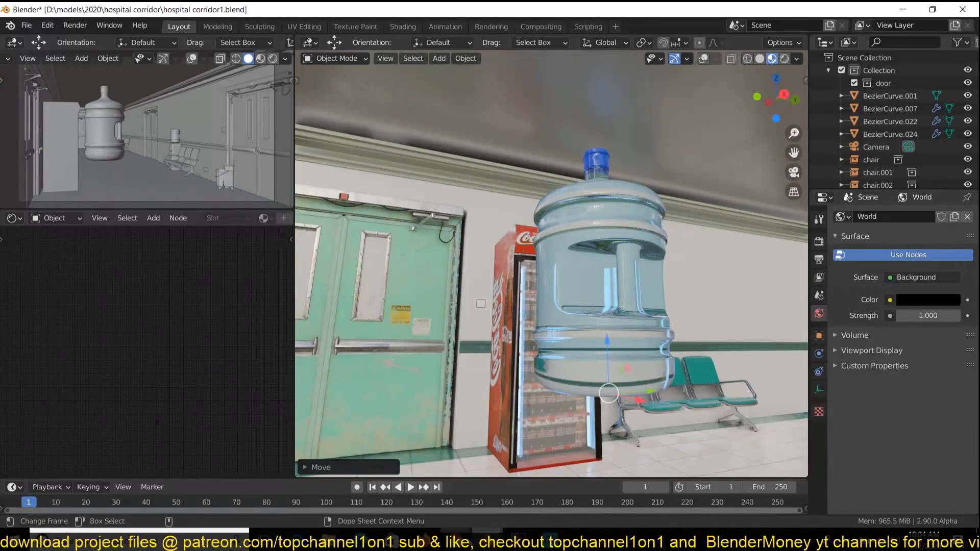
click(537, 512)
scroll(472, 311, up, 2)
middle_drag(485, 309, 543, 278)
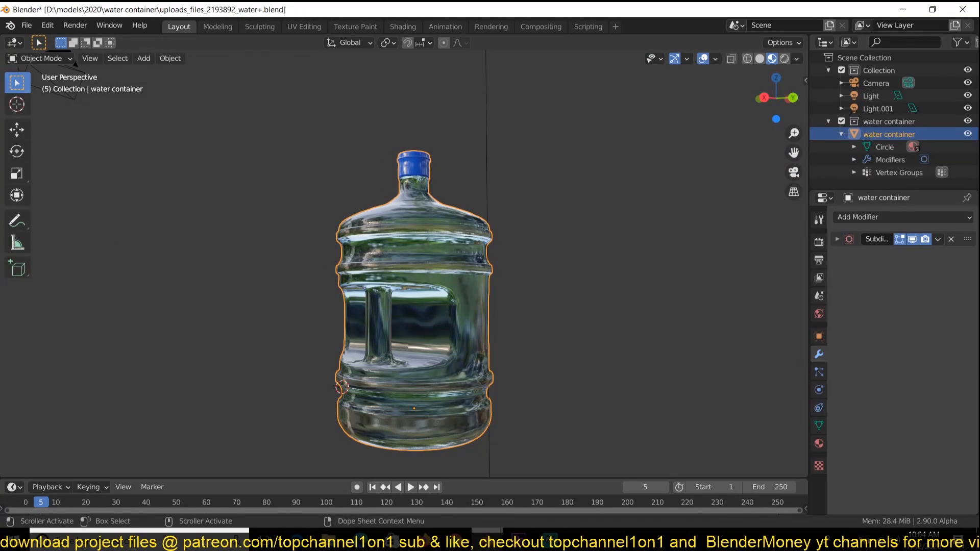
mouse_move(537, 541)
click(450, 482)
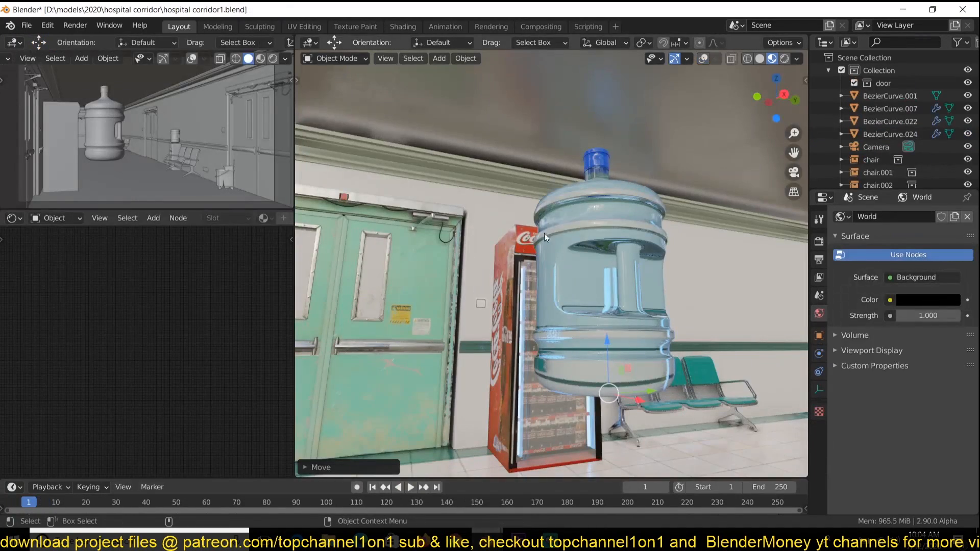
Select the linked water container and isolate it in local view, framing the whole bottle.
click(604, 220)
middle_drag(578, 233, 608, 278)
click(645, 247)
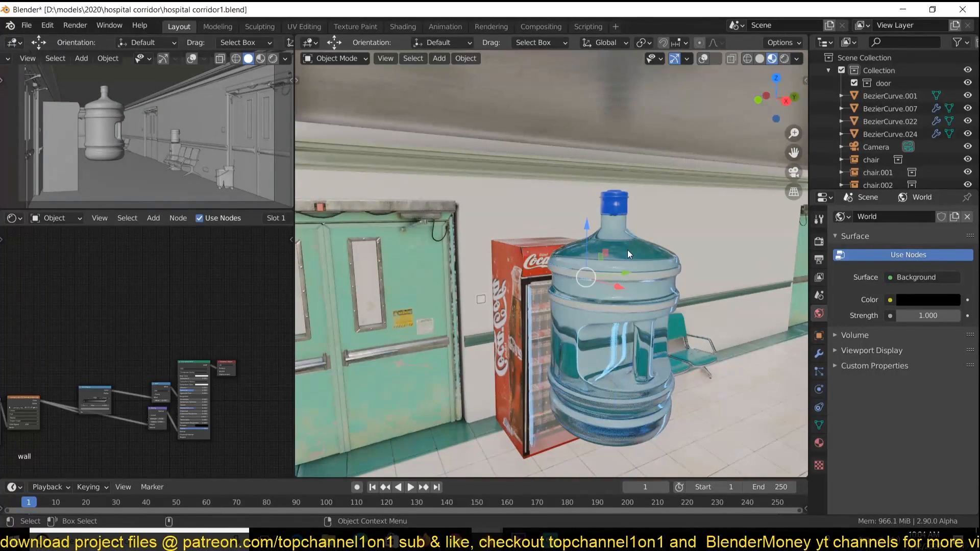
scroll(628, 252, down, 2)
key(KP_Divide)
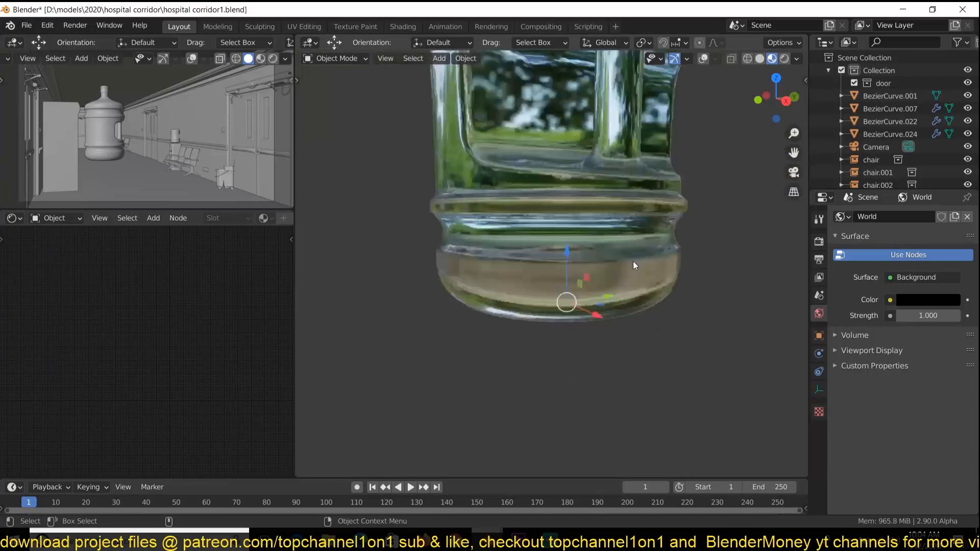
scroll(638, 178, down, 4)
shift+middle_drag(636, 181, 663, 414)
scroll(621, 339, down, 2)
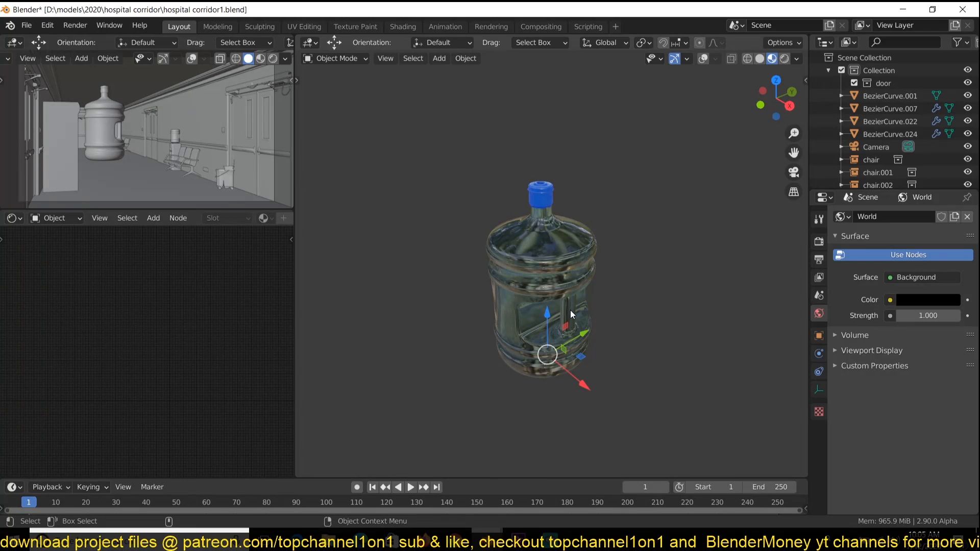
Turn on the viewport overlays and show the object data properties of the linked water container.
click(701, 58)
click(701, 58)
click(351, 62)
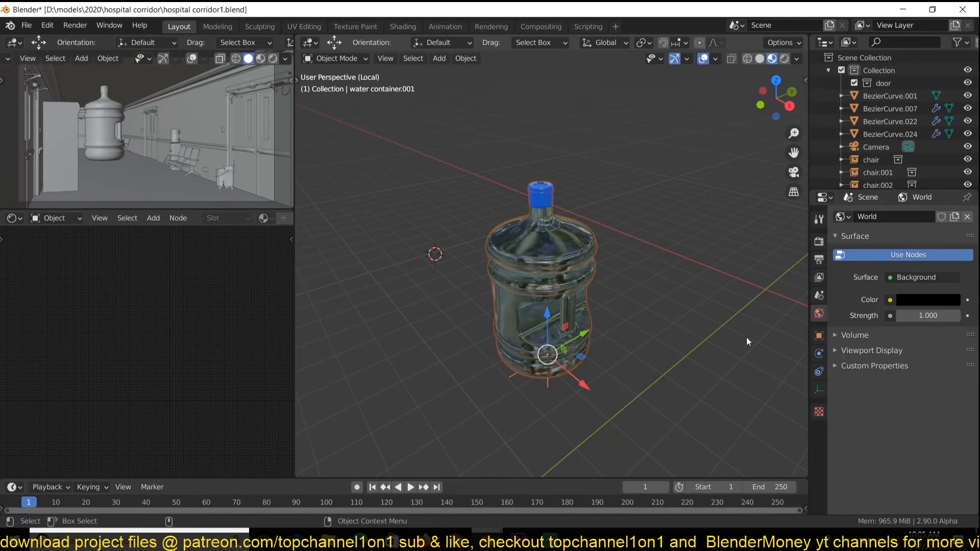
click(818, 390)
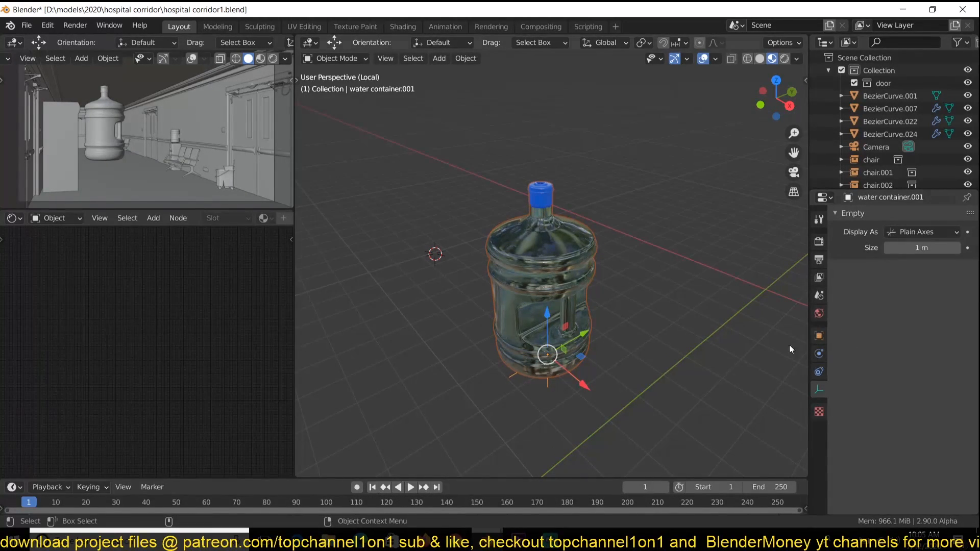
scroll(587, 247, up, 2)
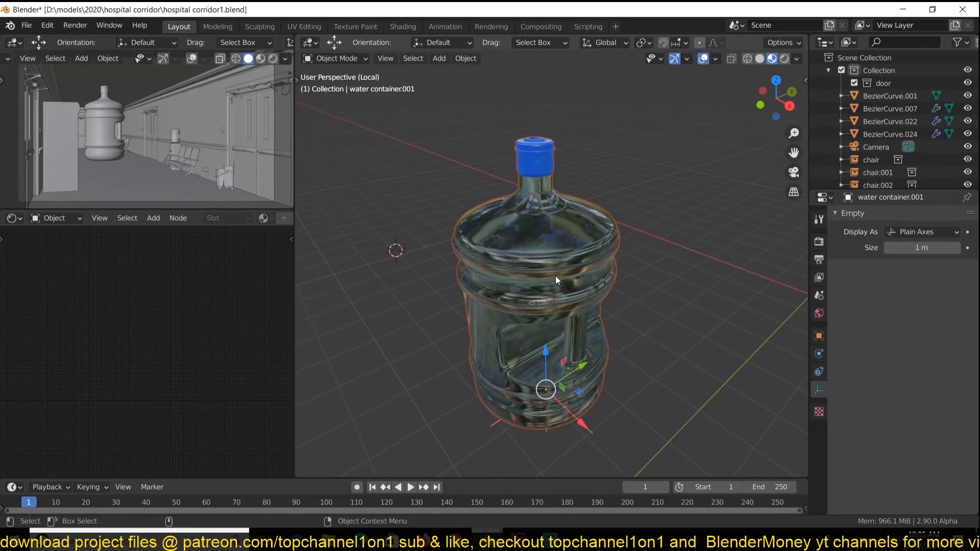
shift+middle_drag(542, 151, 541, 206)
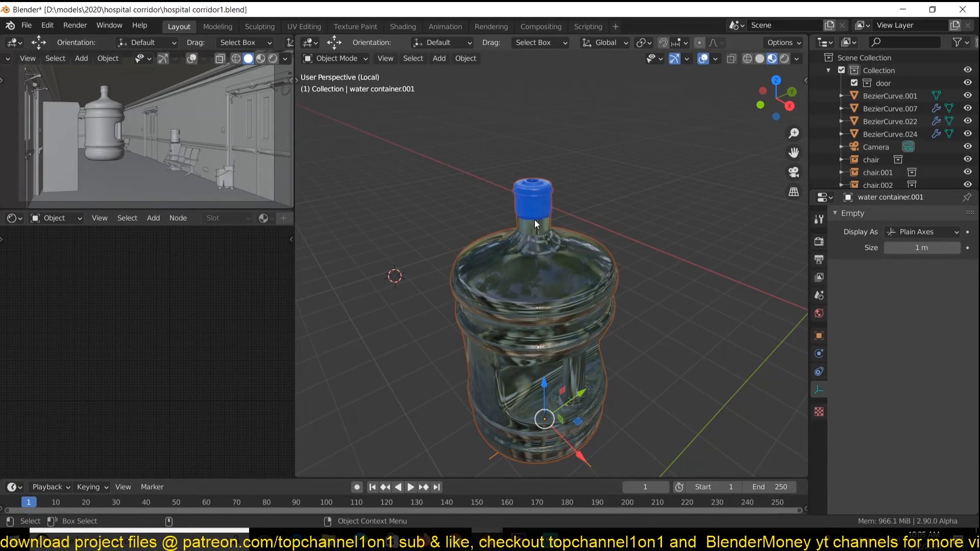
Switch to the water container source file and open its Shading workspace.
mouse_move(503, 543)
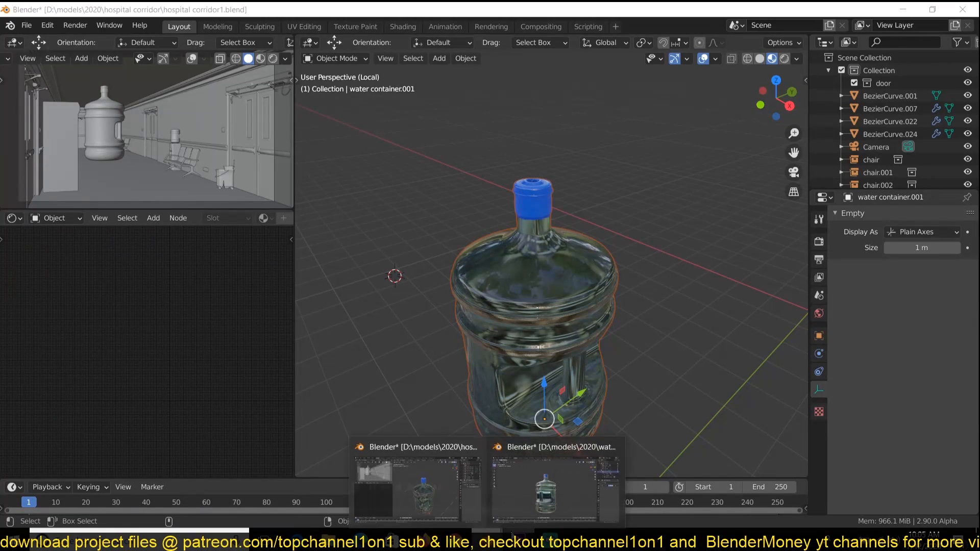
click(562, 480)
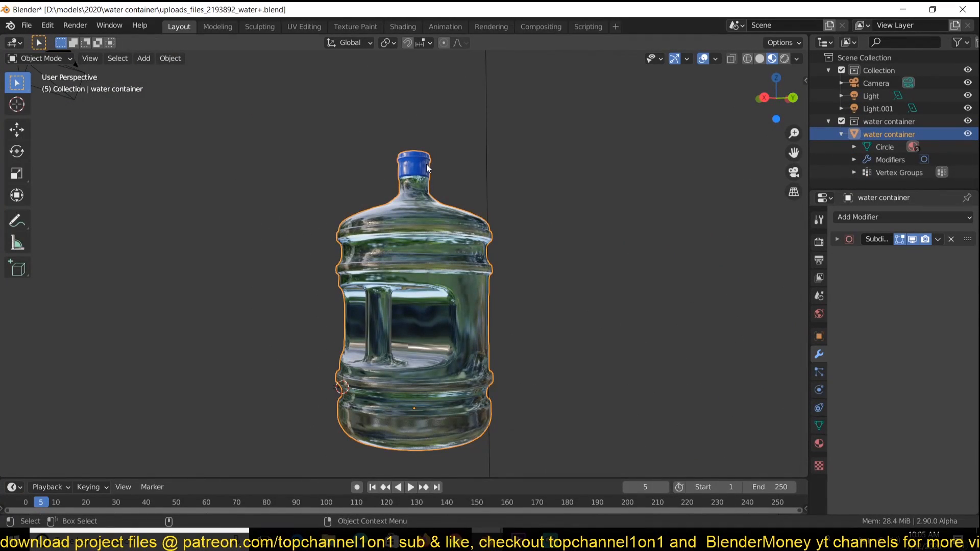
click(375, 27)
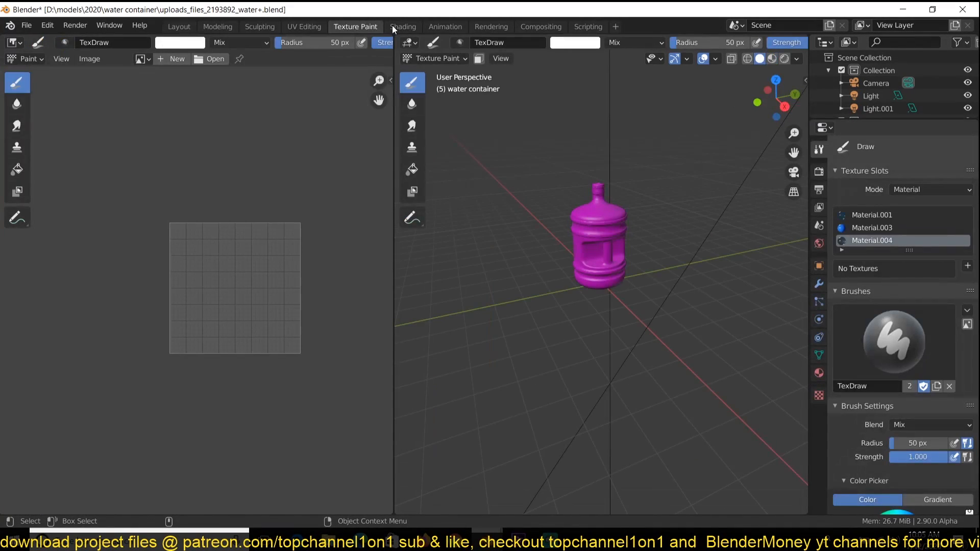
click(398, 27)
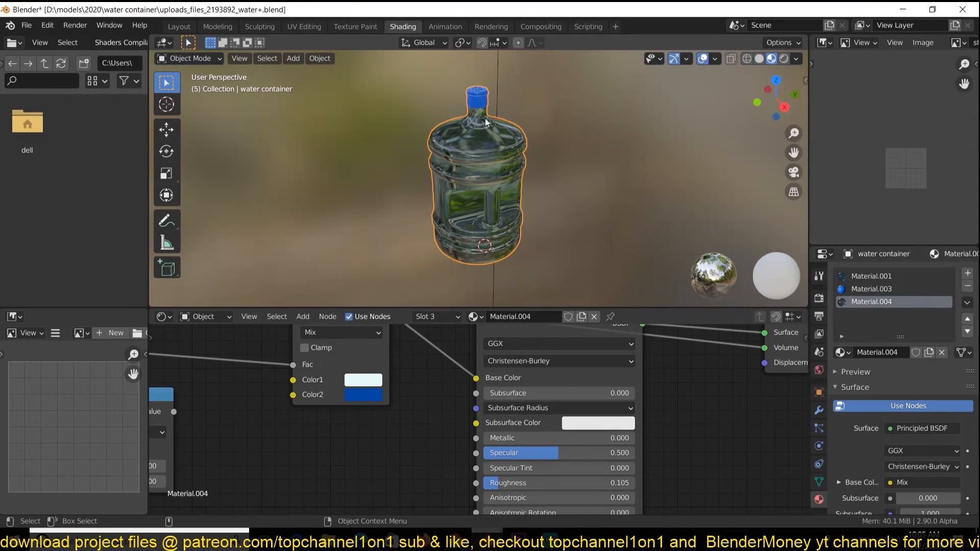
Change the base color of the bottle cap's Material.003 to orange-yellow, hue 0.123 and value 0.906, and save the source file.
scroll(596, 228, up, 1)
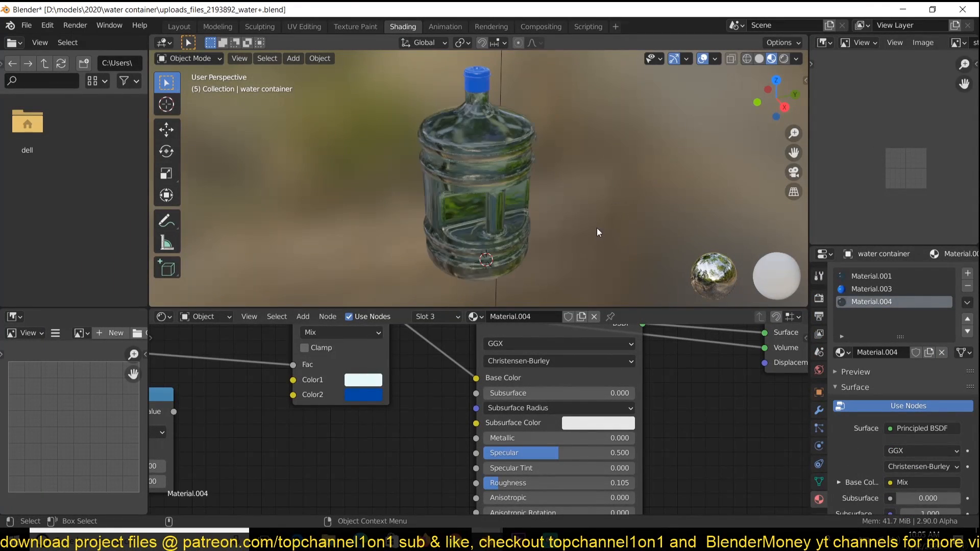
click(871, 289)
click(626, 382)
drag(614, 257, 588, 269)
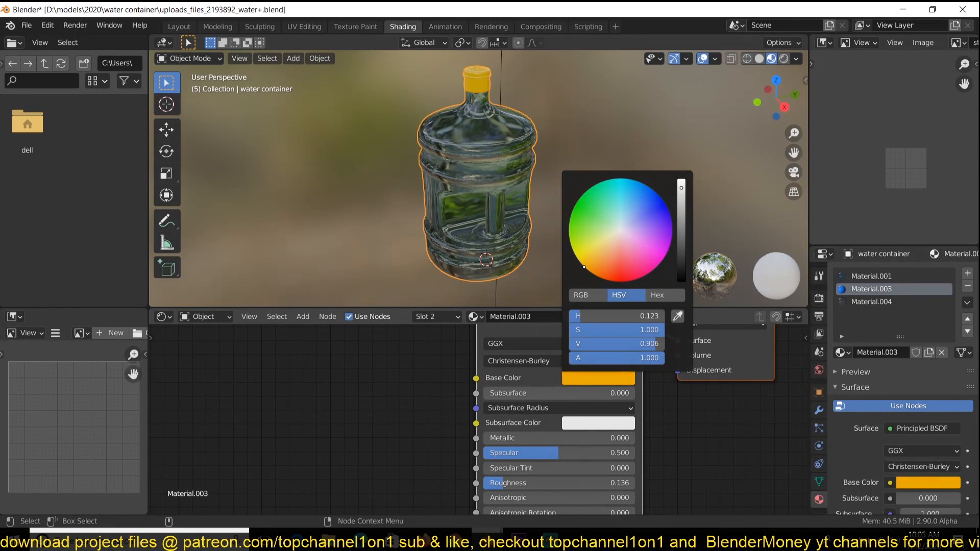
click(584, 185)
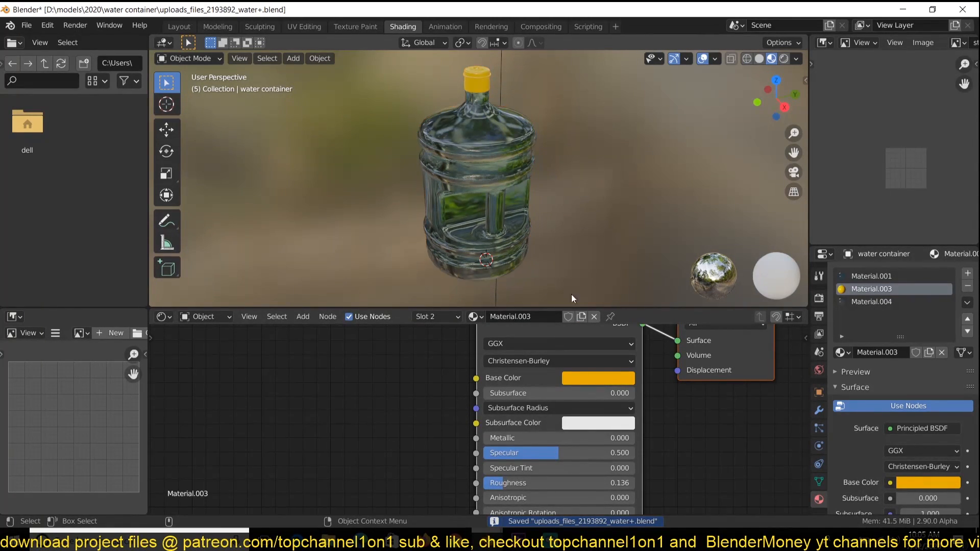
Switch to the hospital corridor scene and reopen hospital corridor1.blend from the recent files.
mouse_move(488, 542)
click(431, 485)
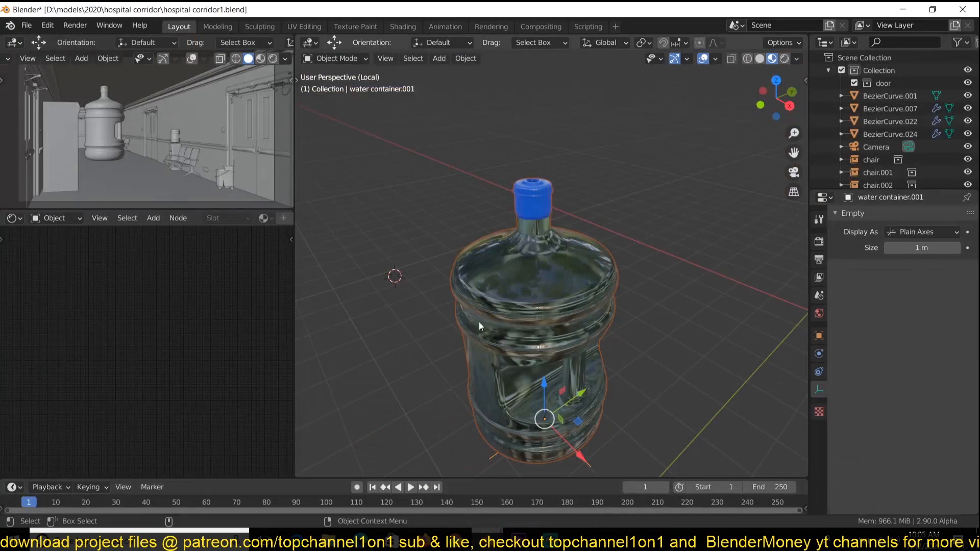
click(27, 26)
mouse_move(93, 67)
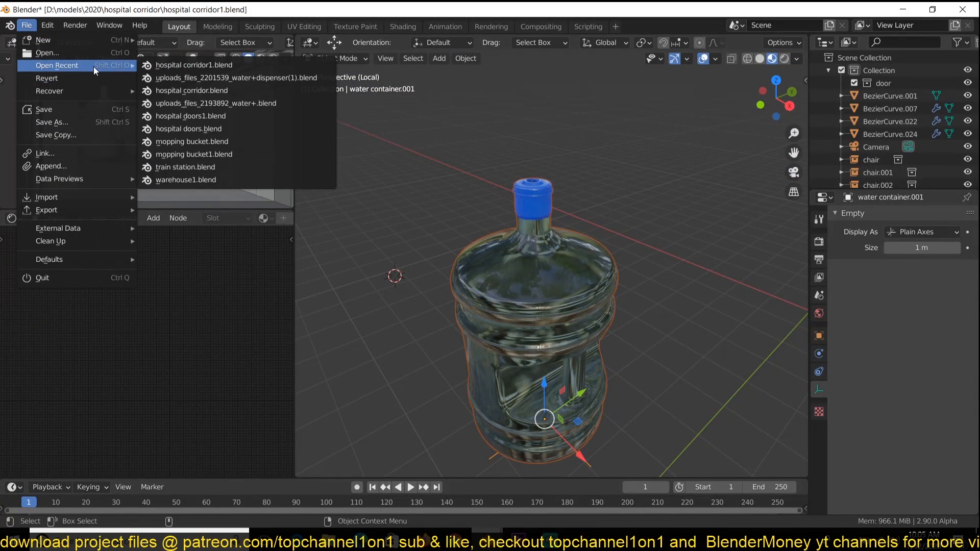
click(222, 69)
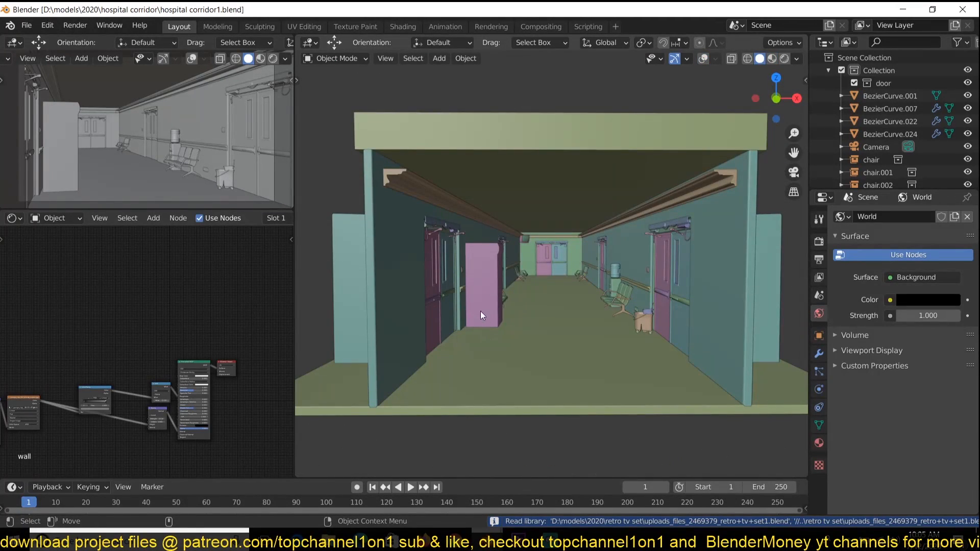
Select and frame the water container on the dispenser, and display the corridor in Material Preview.
scroll(477, 290, up, 5)
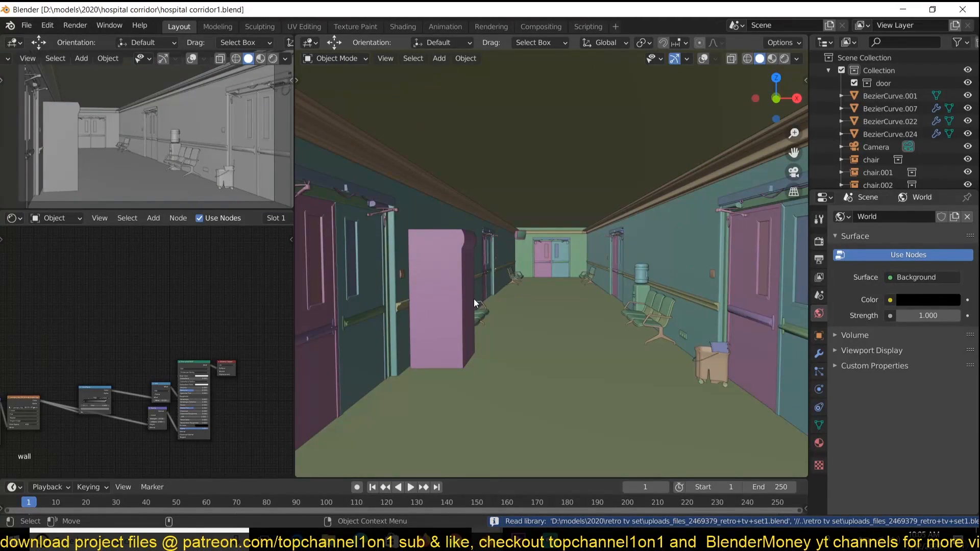
scroll(475, 300, down, 10)
middle_drag(485, 316, 470, 267)
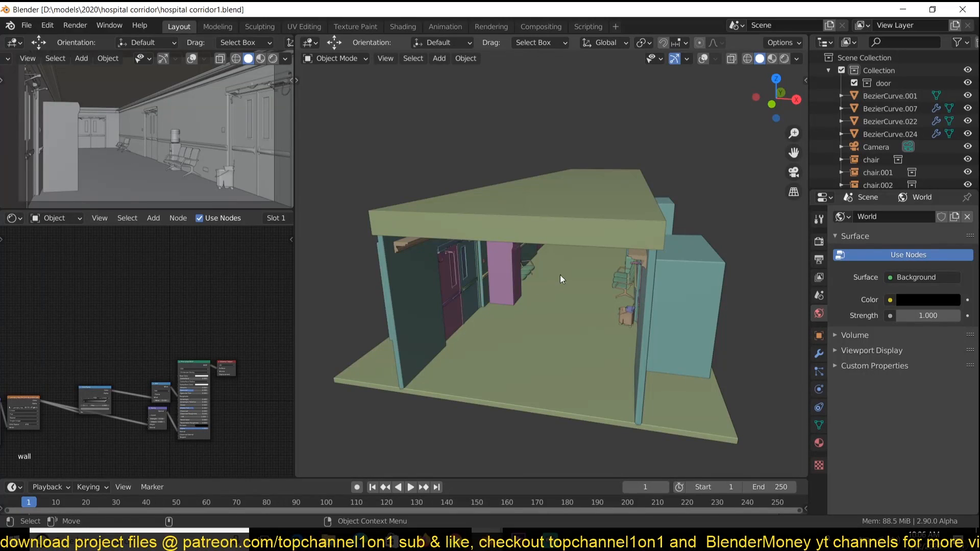
middle_drag(552, 277, 669, 238)
scroll(615, 249, up, 8)
click(586, 260)
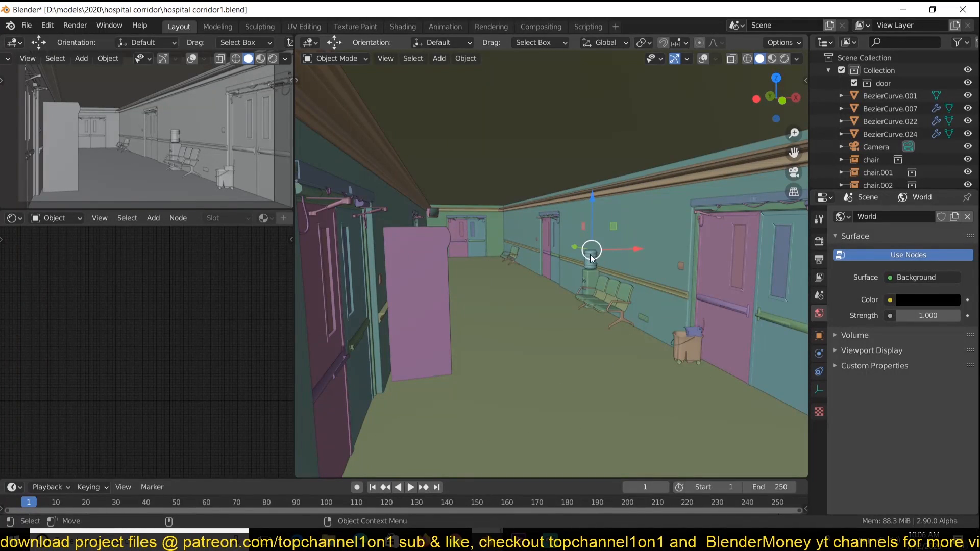
key(KP_Decimal)
scroll(593, 252, down, 2)
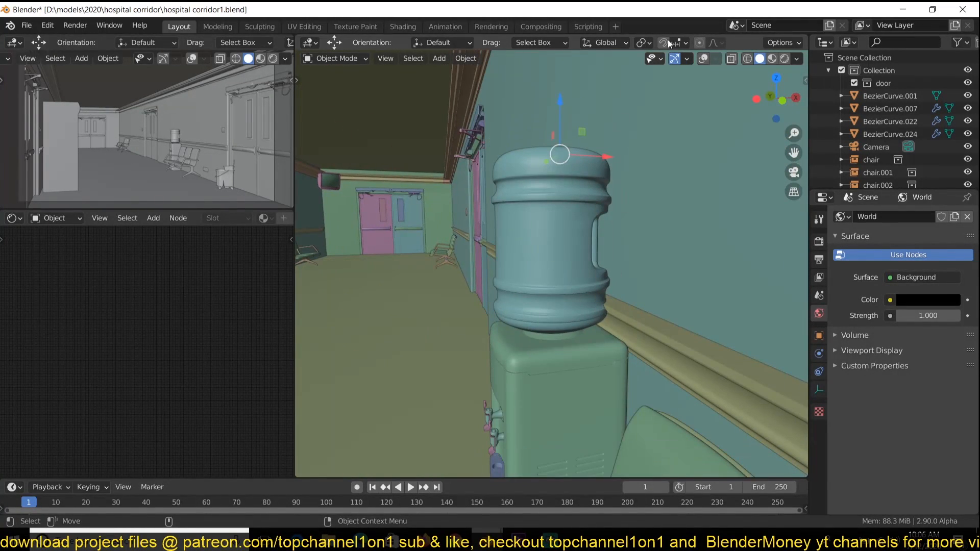
click(772, 58)
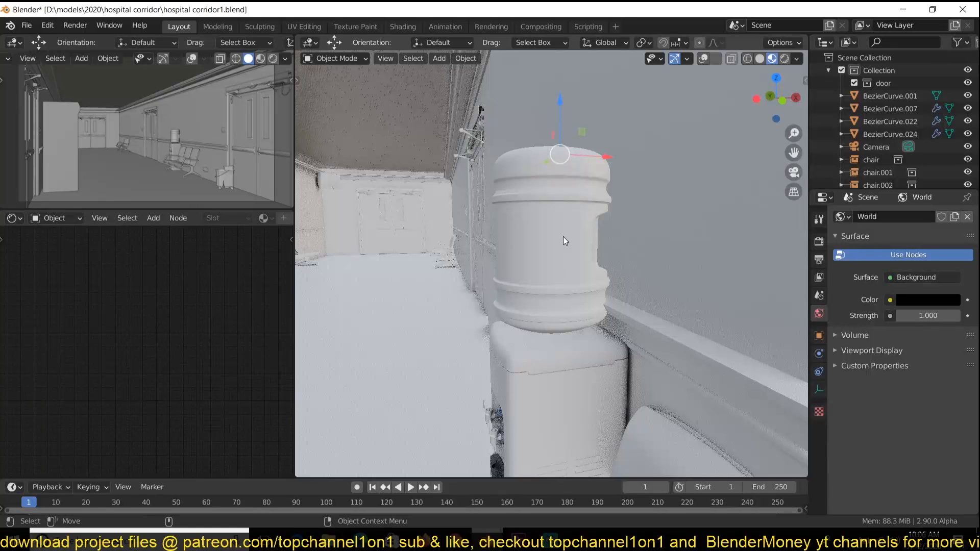
scroll(562, 238, down, 4)
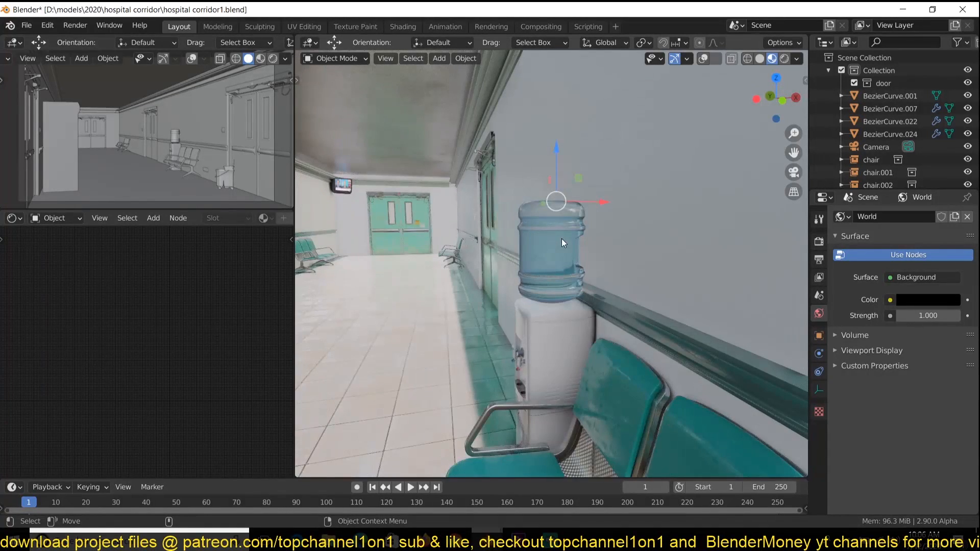
scroll(561, 239, up, 3)
Lift the water container off the dispenser to inspect its cap, and undo the move.
key(g)
key(z)
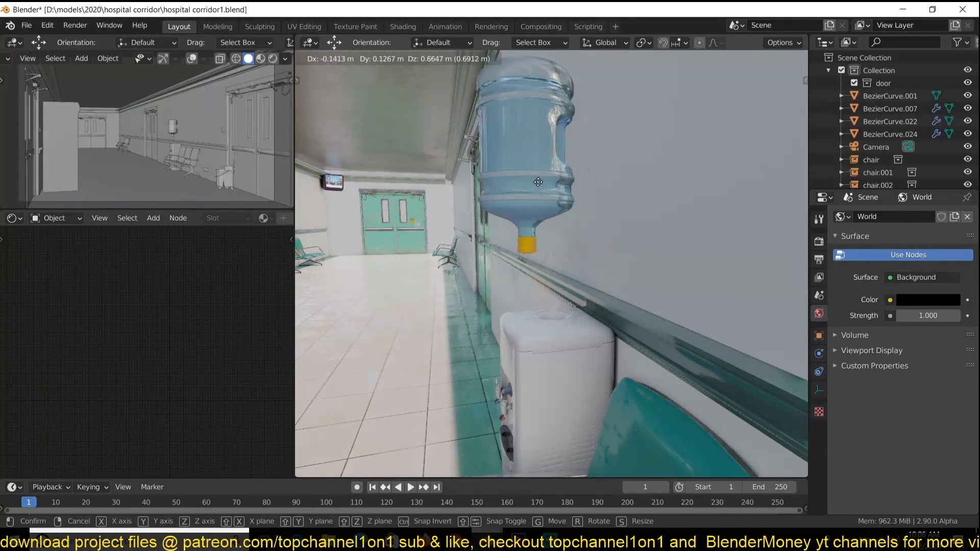
click(545, 264)
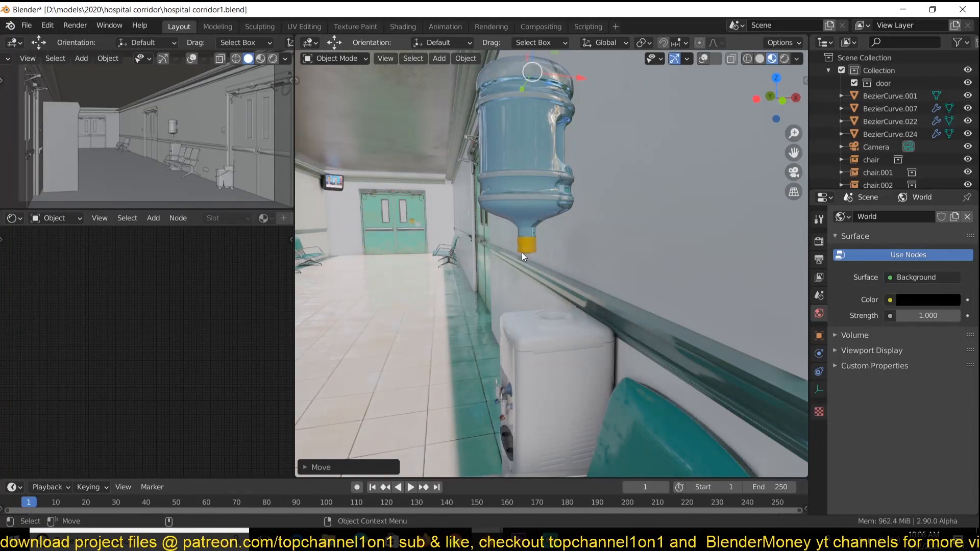
key(ctrl+z)
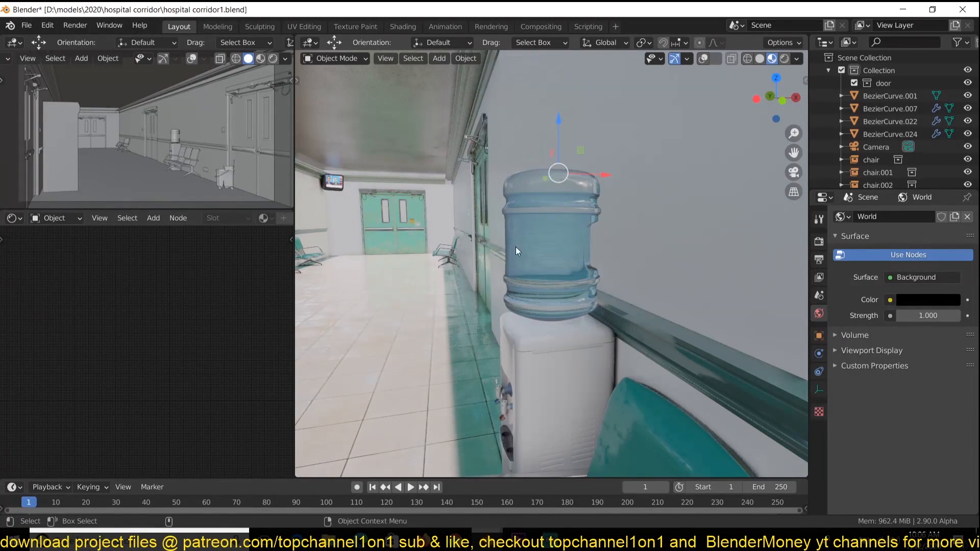
Look down the whole corridor and select the Coca-Cola vending machine.
scroll(472, 225, down, 9)
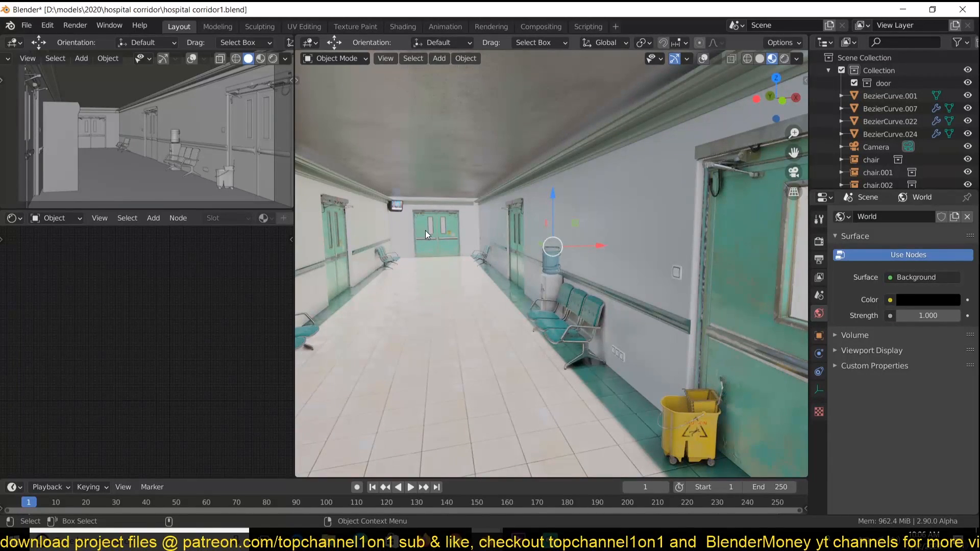
scroll(426, 231, down, 10)
scroll(407, 236, up, 4)
scroll(406, 237, up, 8)
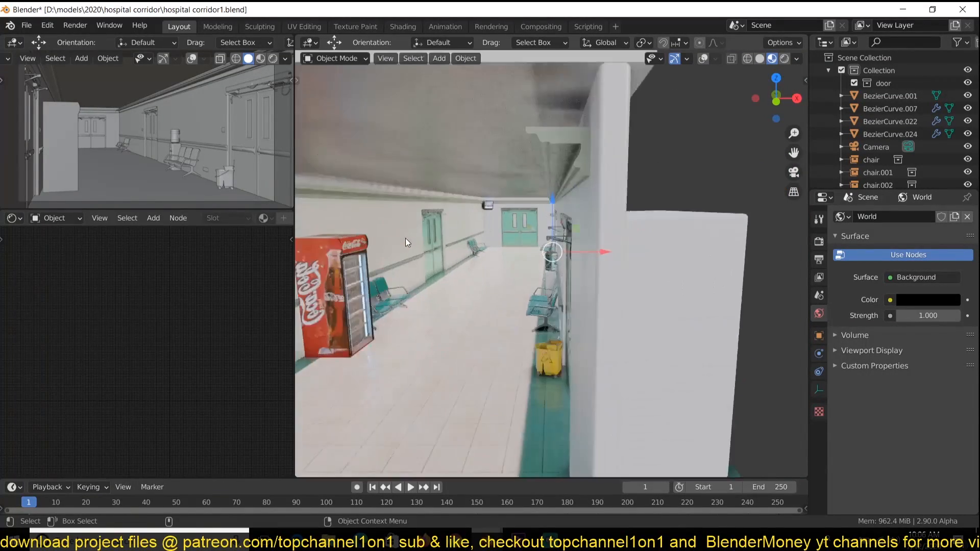
click(401, 320)
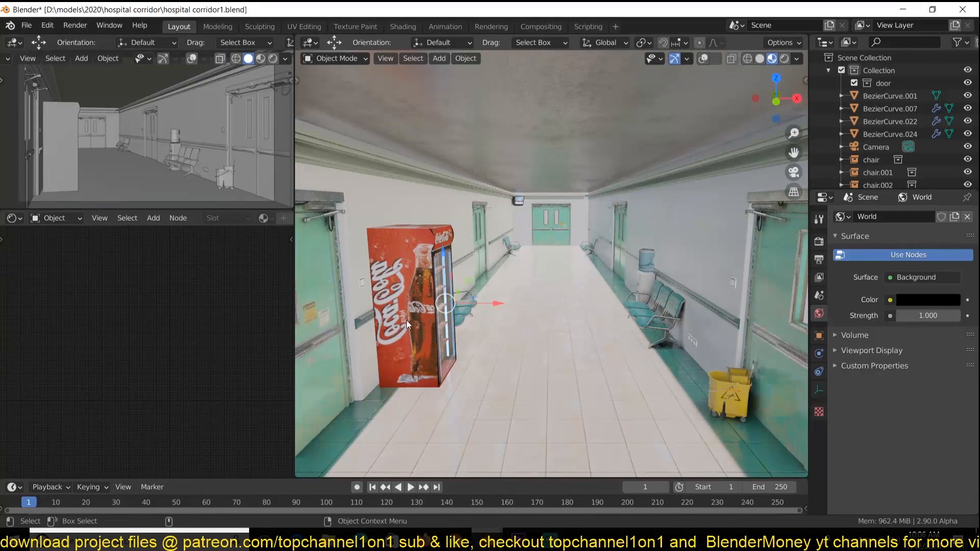
Display the corridor in Rendered shading, select the yellow mop bucket, and frame the view down the hallway.
click(784, 58)
click(739, 376)
key(KP_0)
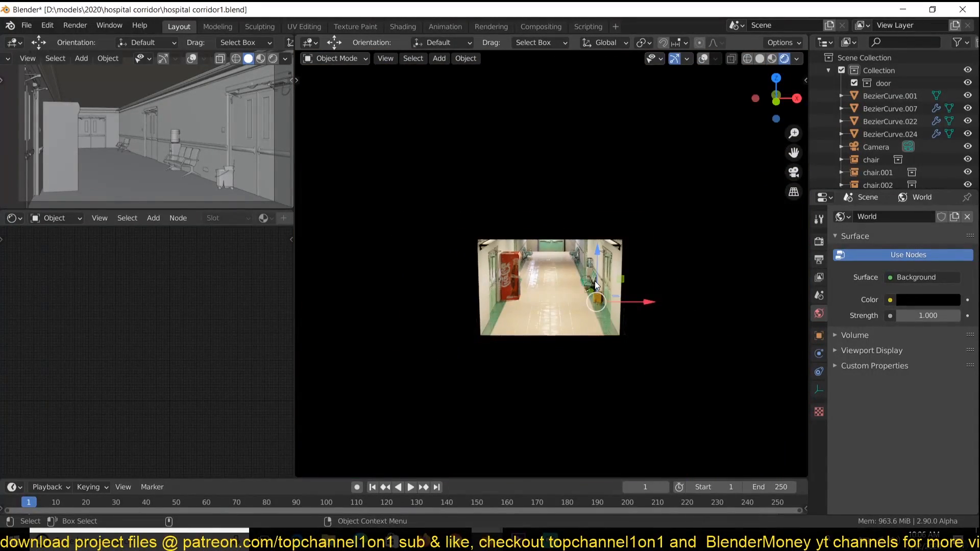
key(Home)
middle_drag(593, 283, 603, 253)
scroll(583, 243, up, 3)
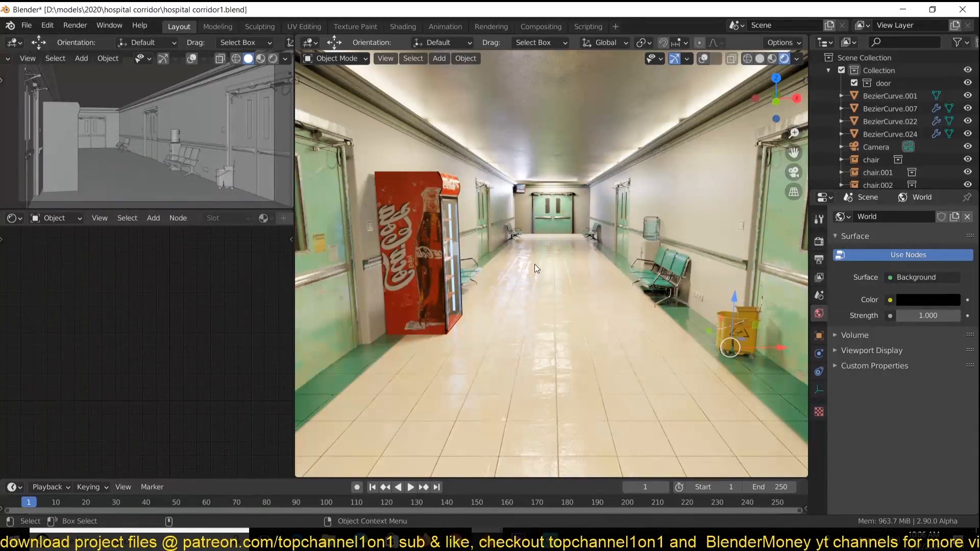
Look through the uploads on the TopChannel1on1 and BlenderMoney YouTube channels in the browsers, and return to Blender.
mouse_move(456, 542)
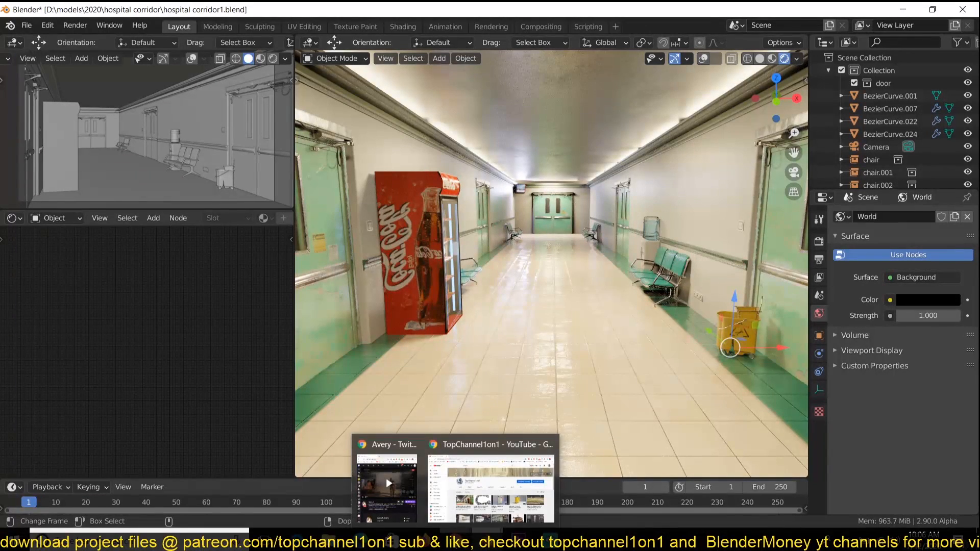
click(465, 516)
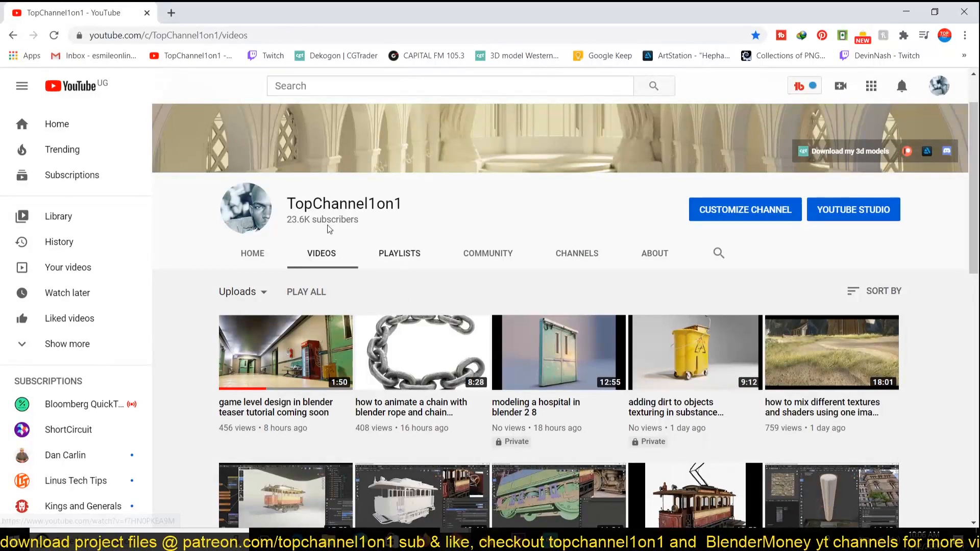
mouse_move(424, 541)
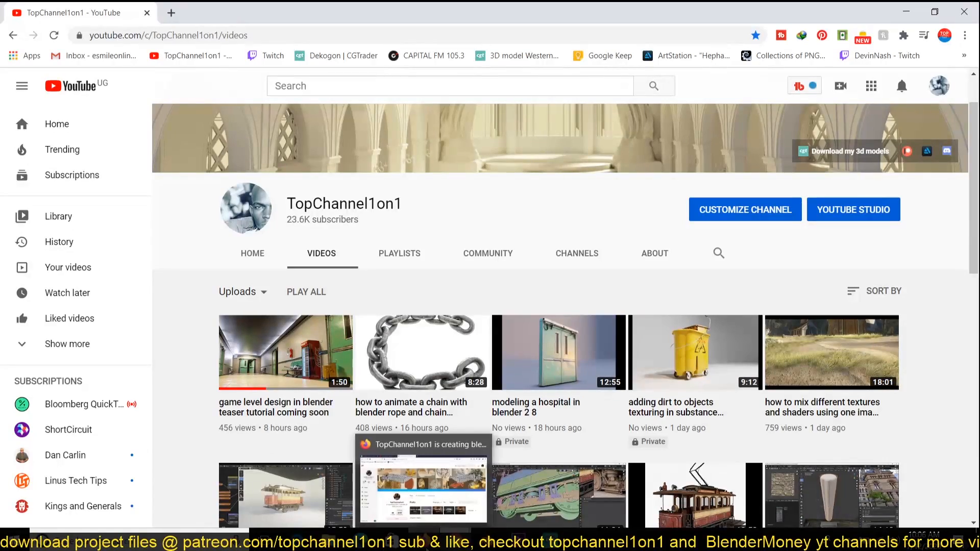
click(423, 472)
click(222, 6)
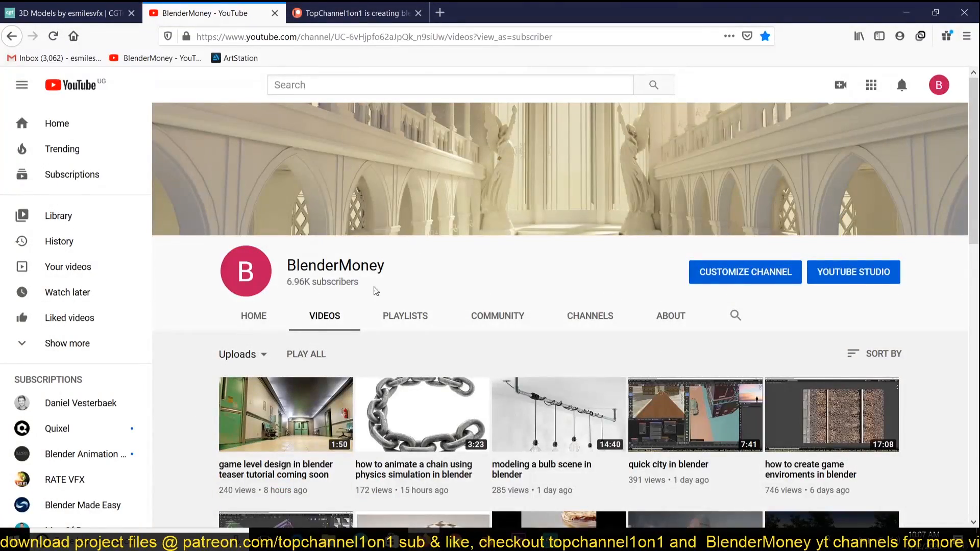
scroll(393, 278, down, 5)
scroll(364, 295, up, 5)
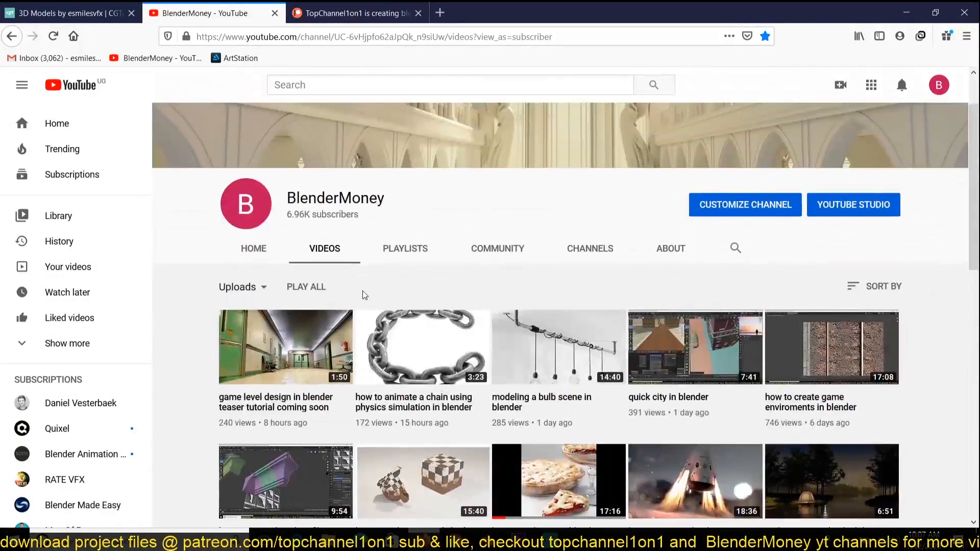
scroll(292, 478, down, 3)
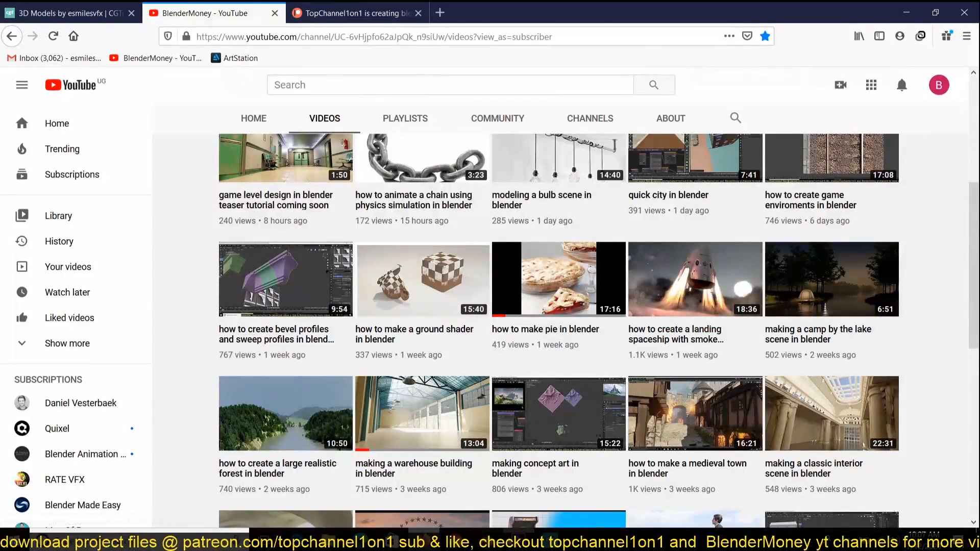
click(440, 481)
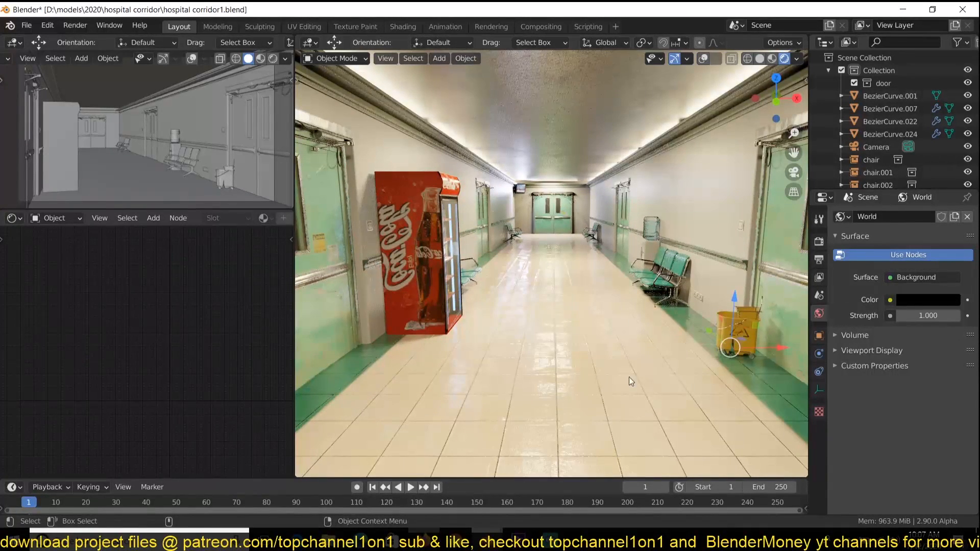
Review the hospital modeling videos on the TopChannel1on1 channel in Chrome, and return to the Blender corridor scene.
mouse_move(462, 542)
click(465, 498)
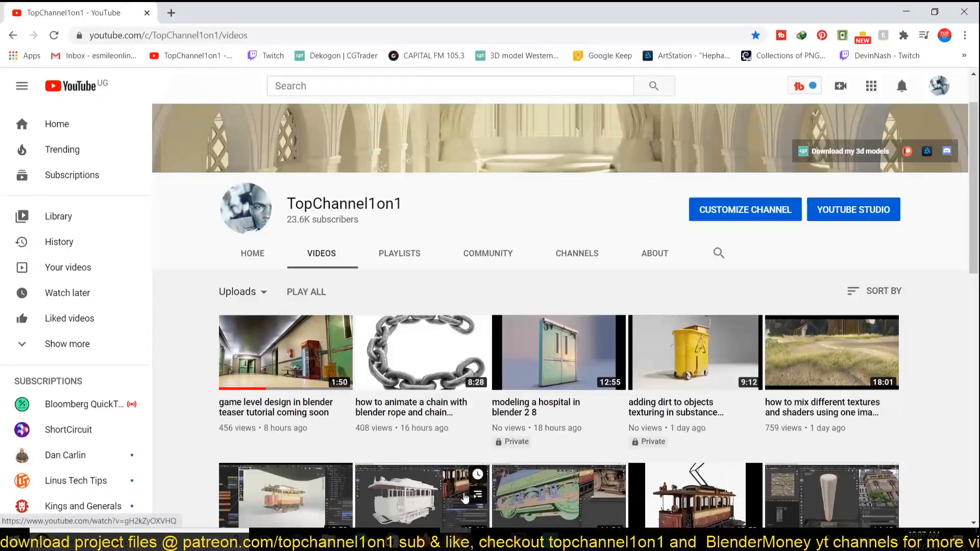
scroll(612, 337, down, 2)
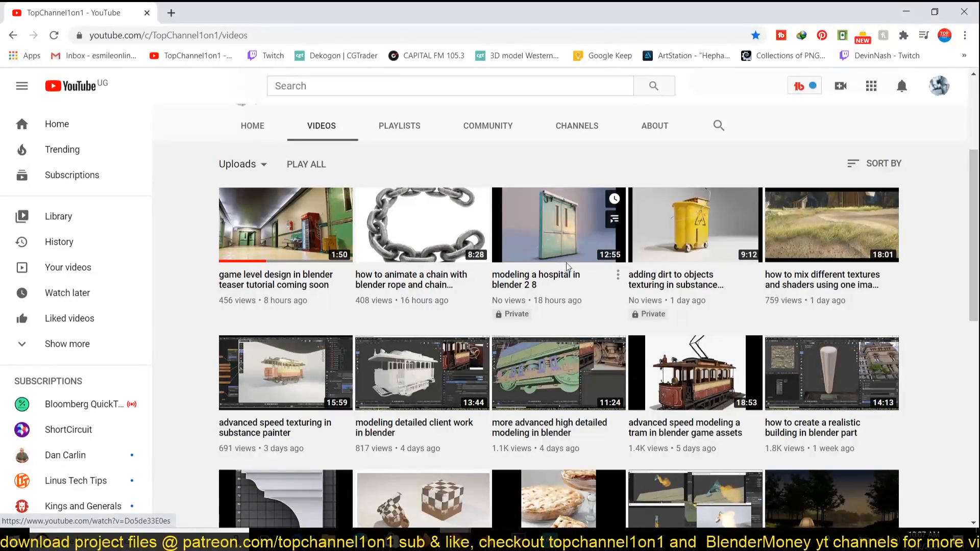
mouse_move(482, 540)
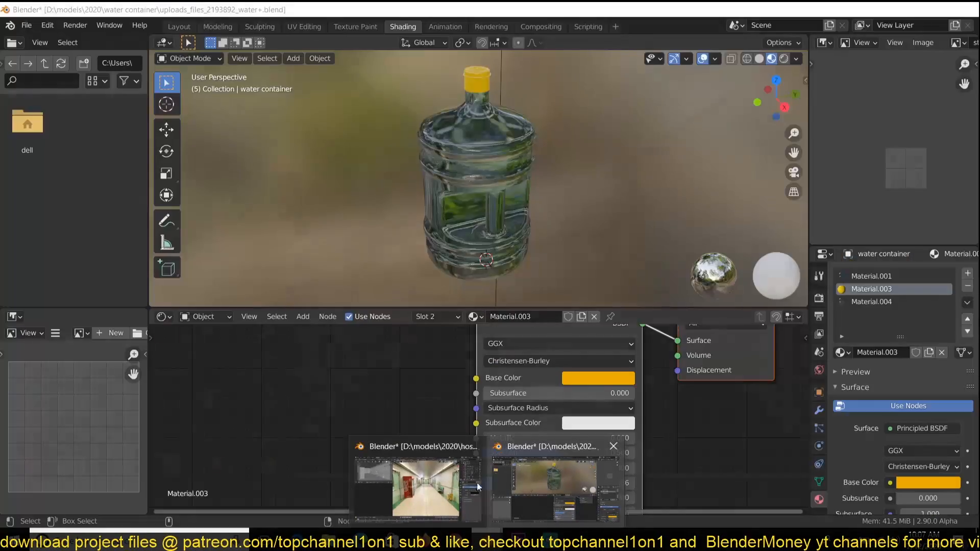
click(527, 484)
Open the Link file browser from the hospital corridor scene and close it again.
scroll(538, 209, down, 2)
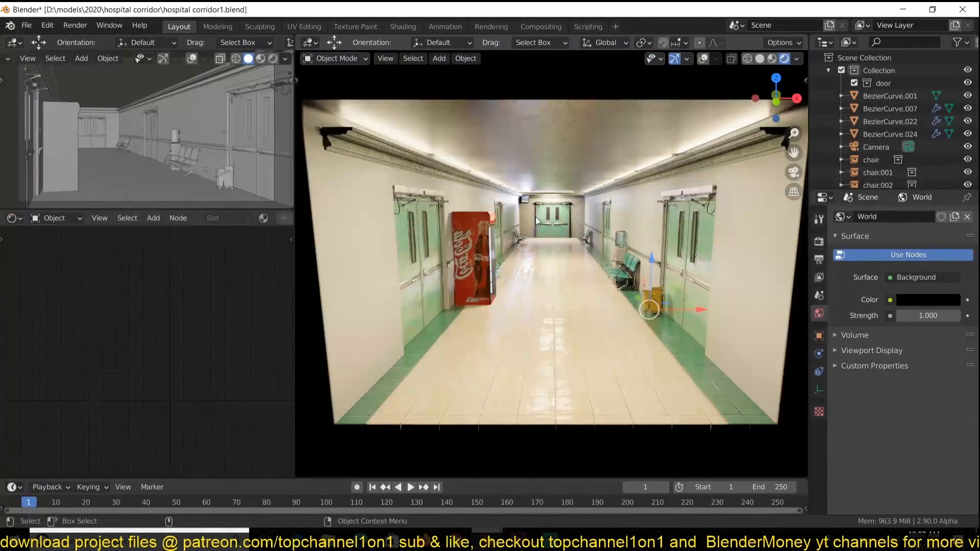
scroll(521, 224, down, 1)
middle_drag(519, 226, 497, 271)
scroll(494, 274, up, 4)
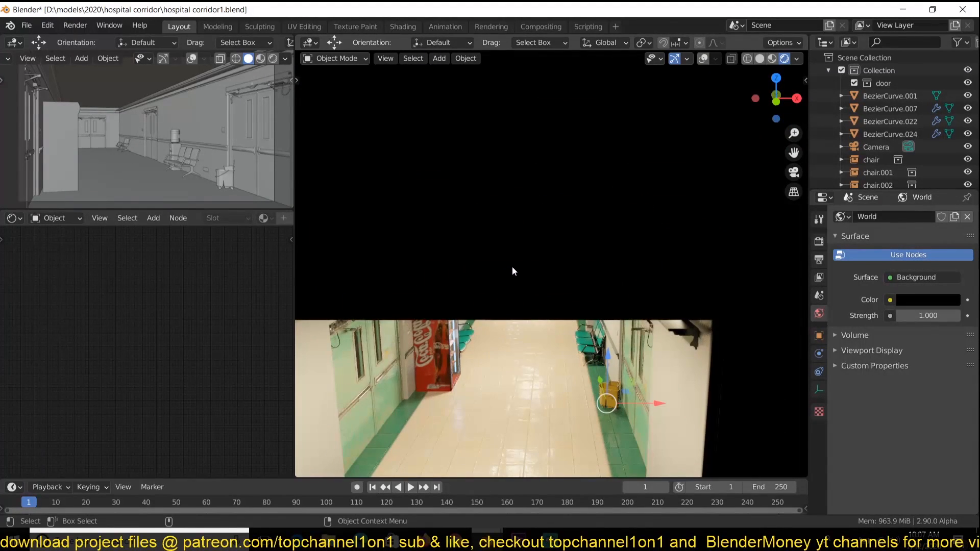
click(9, 25)
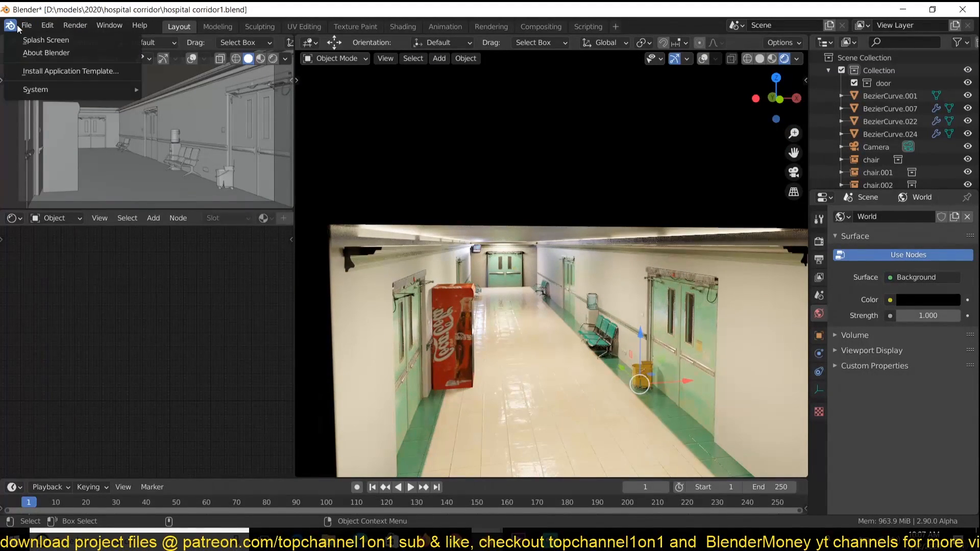
mouse_move(26, 25)
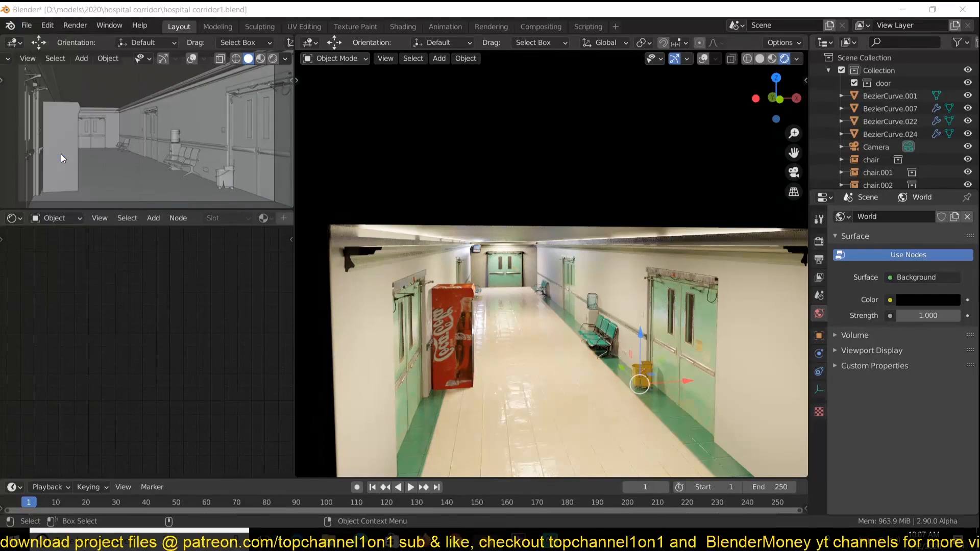
click(45, 153)
click(761, 470)
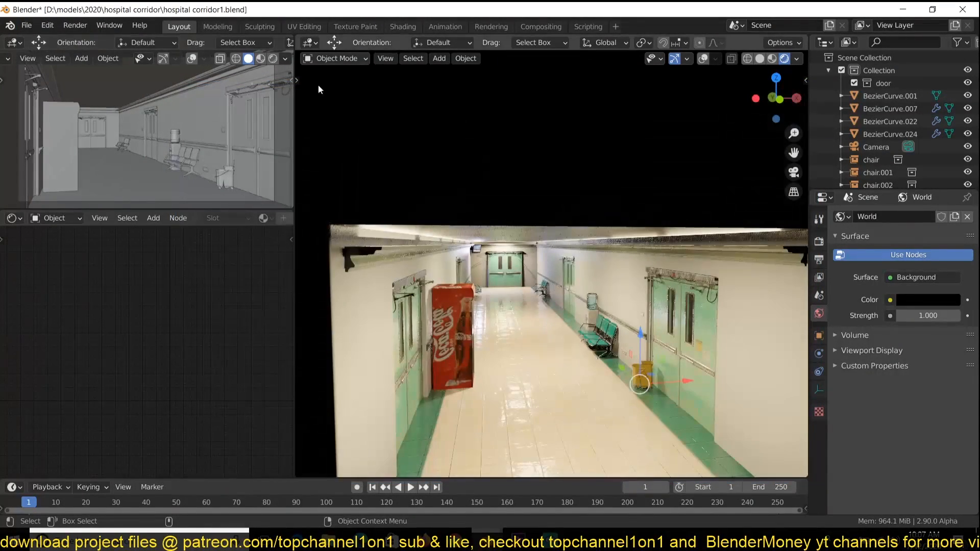
Turn on the viewport overlays in the rendered corridor view.
click(29, 27)
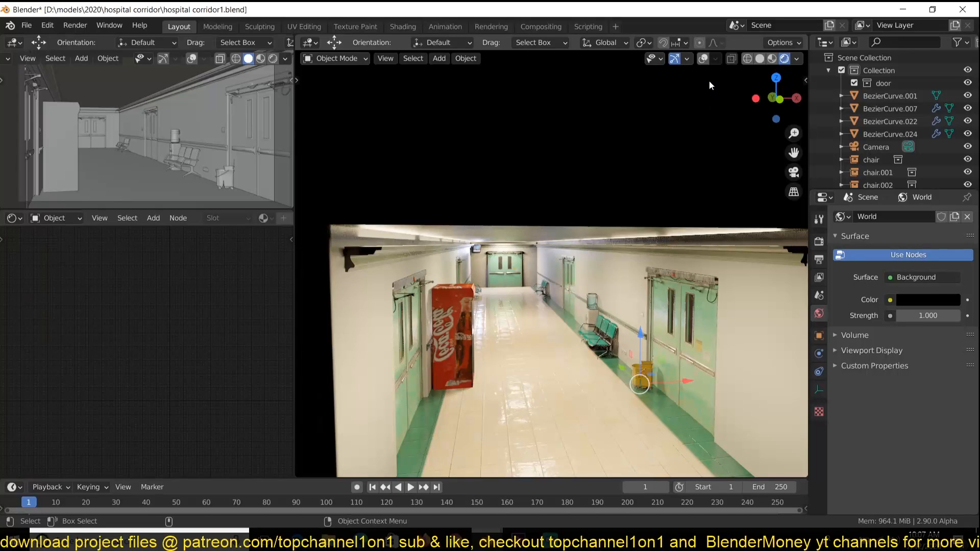
click(704, 58)
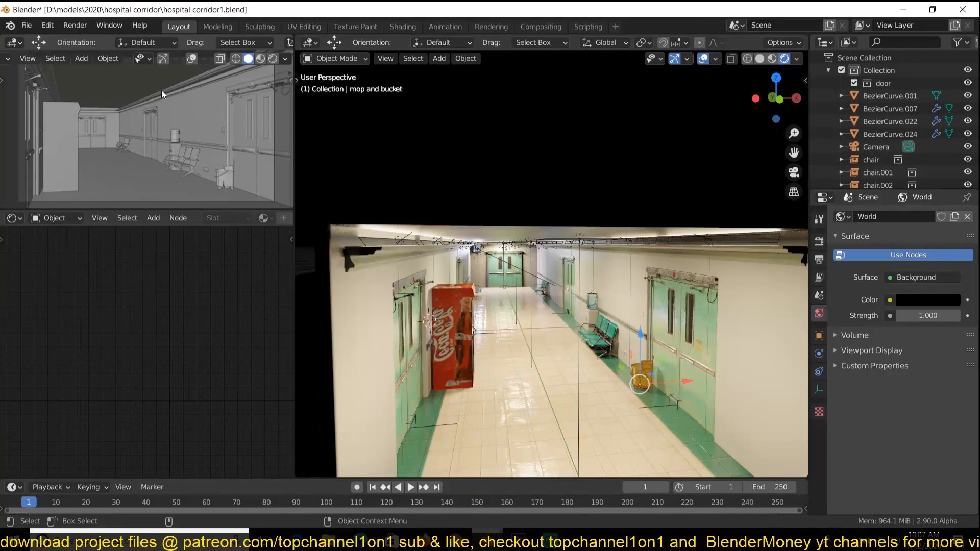
click(26, 25)
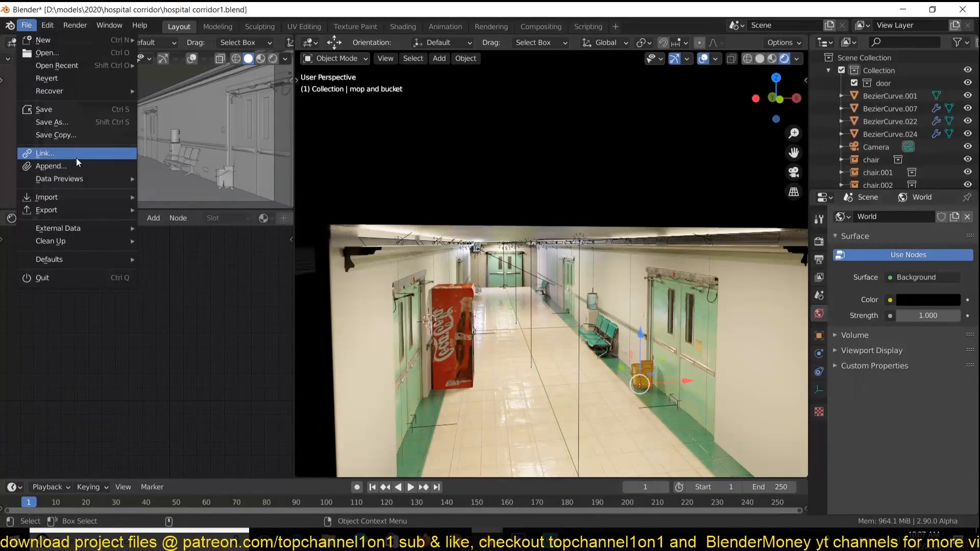
Duplicate the Coca-Cola fridge three times and place the copies across the corridor.
click(455, 329)
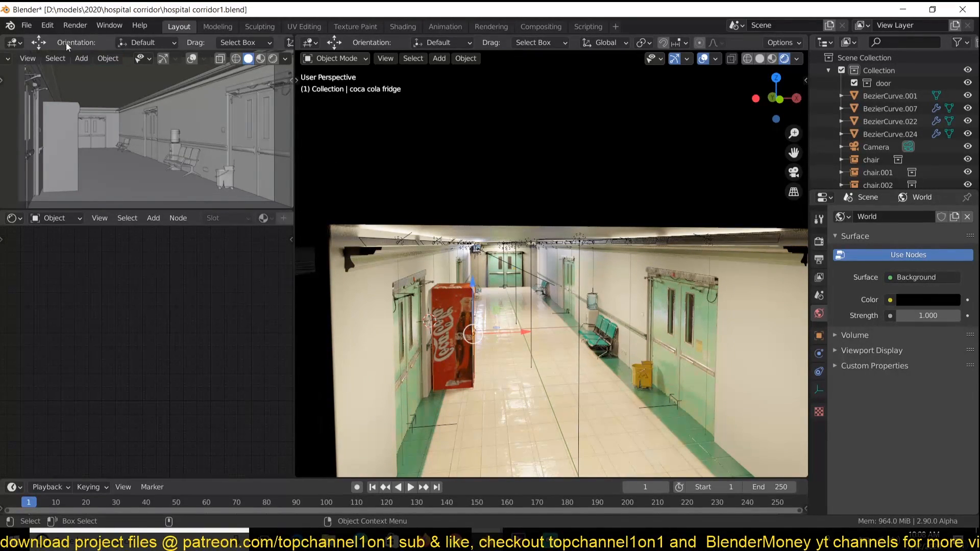
click(27, 25)
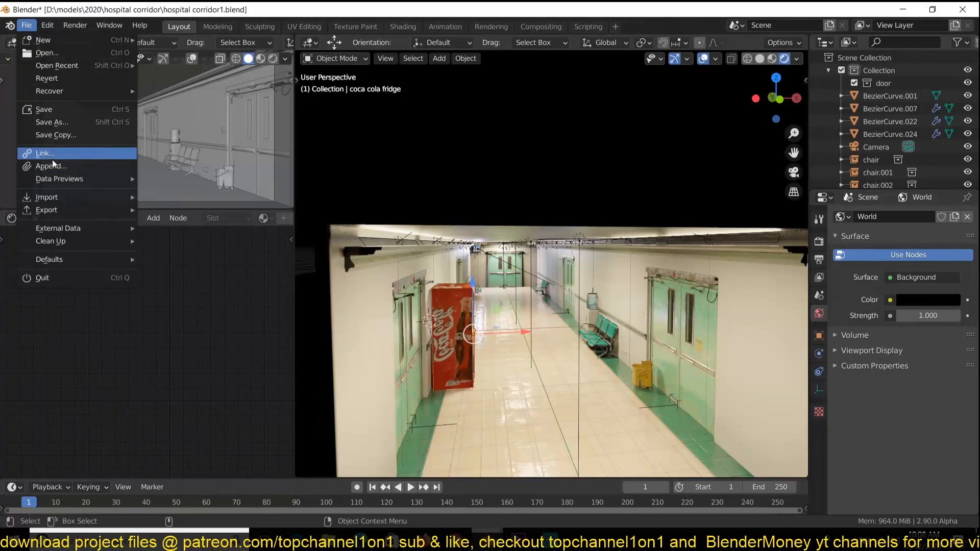
key(shift+d)
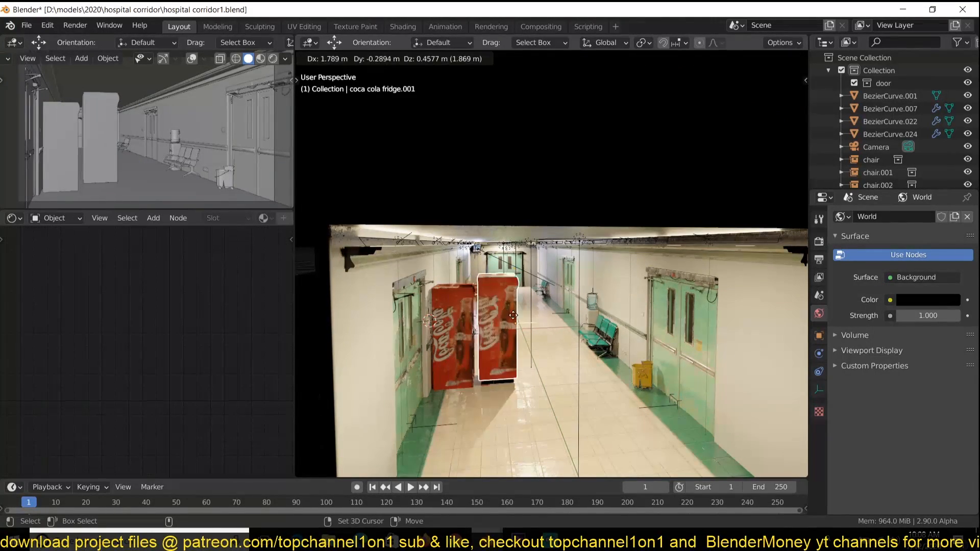
click(517, 327)
key(shift+d)
click(599, 316)
key(shift+d)
click(629, 341)
Select the three duplicated Coca-Cola fridges and delete them.
click(560, 304)
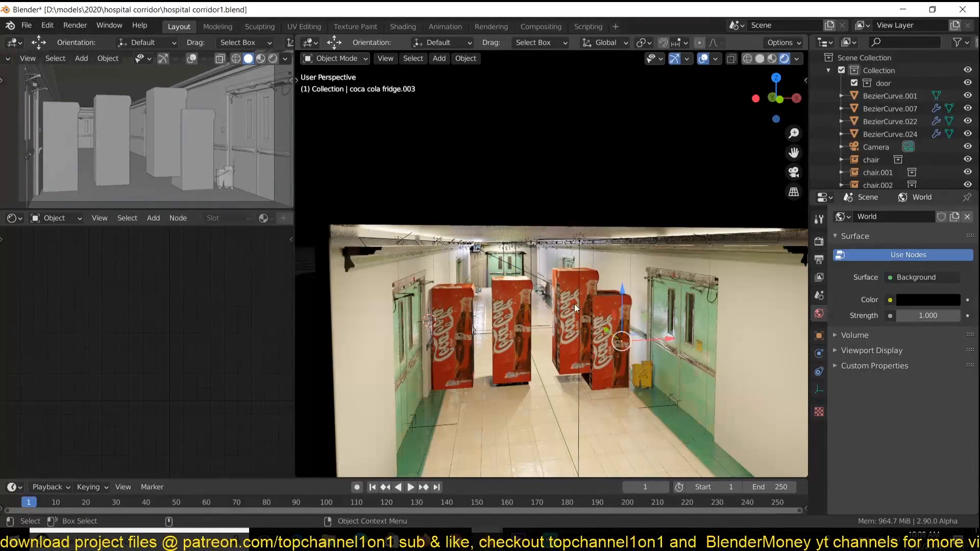
click(590, 296)
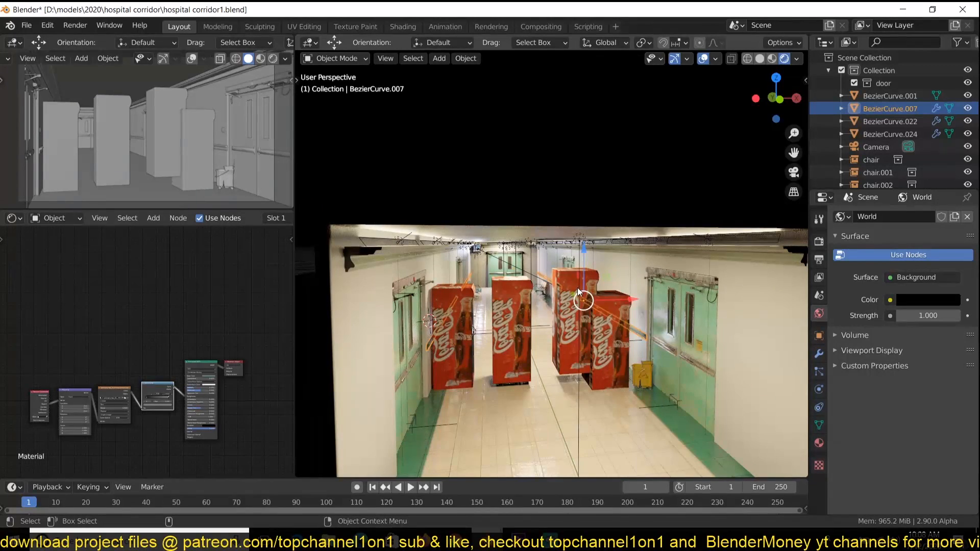
click(605, 309)
click(608, 314)
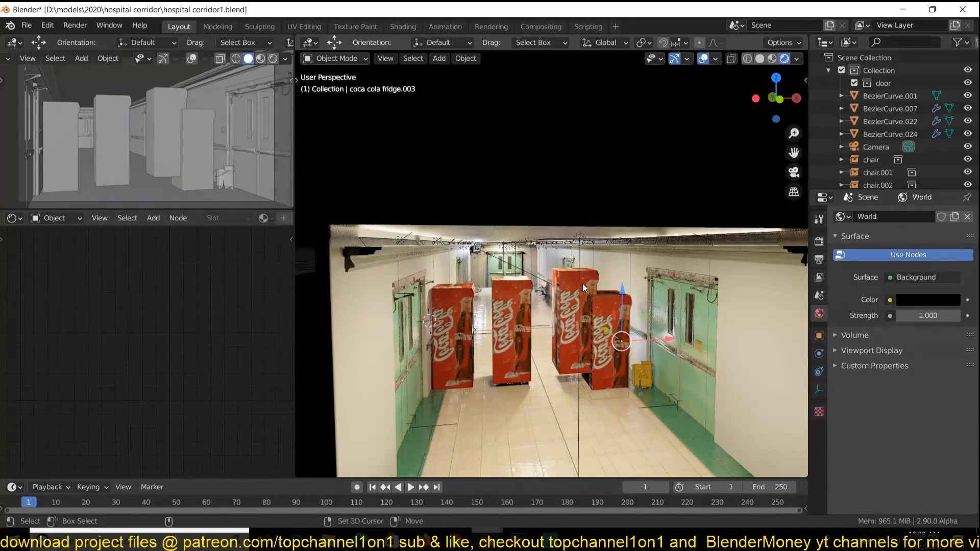
shift+click(510, 296)
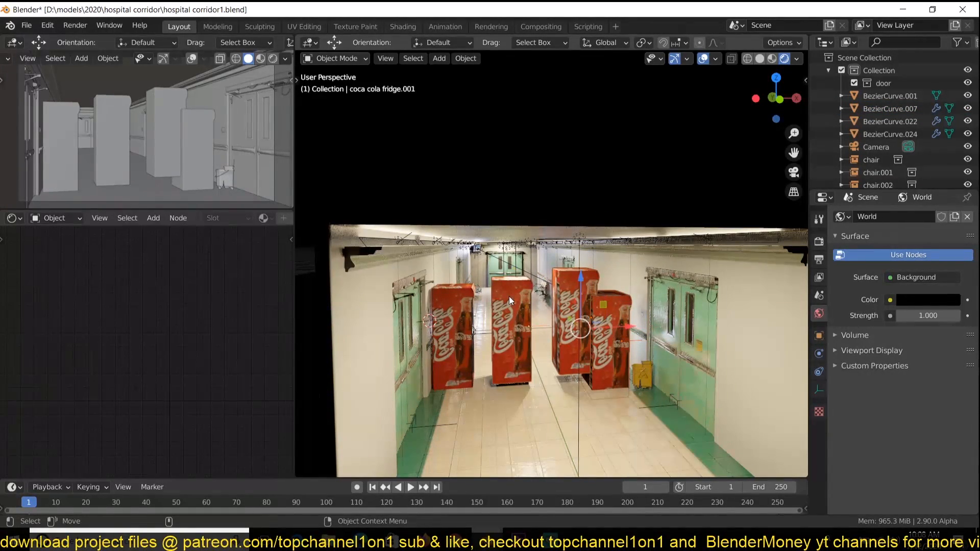
key(x)
click(509, 297)
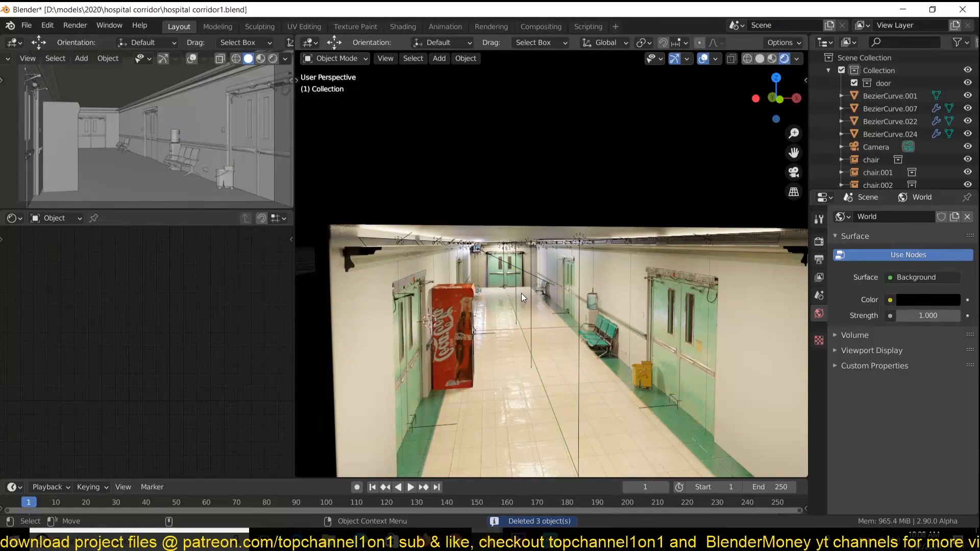
Save the hospital corridor1.blend scene and frame the whole hallway from its open end.
scroll(529, 293, down, 4)
scroll(529, 293, up, 2)
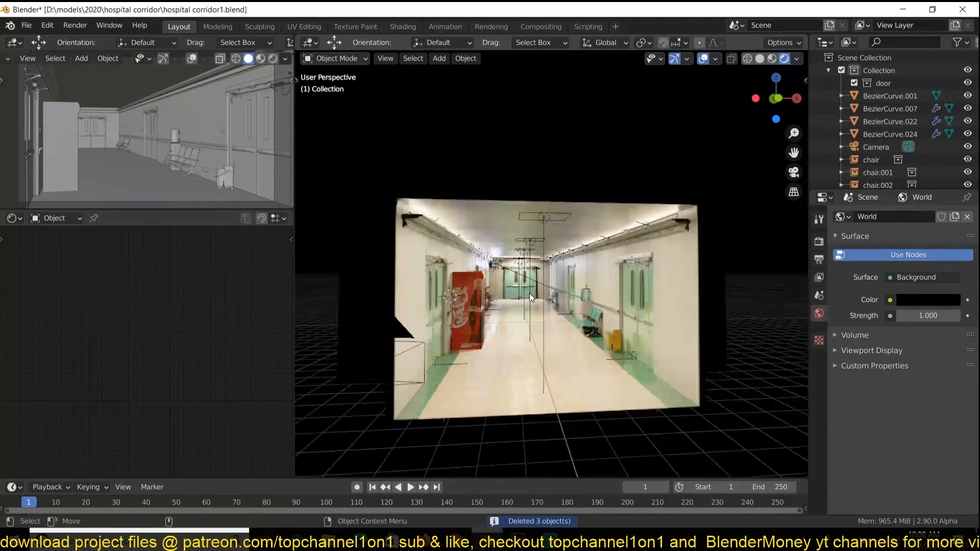
key(ctrl+s)
middle_drag(531, 298, 532, 302)
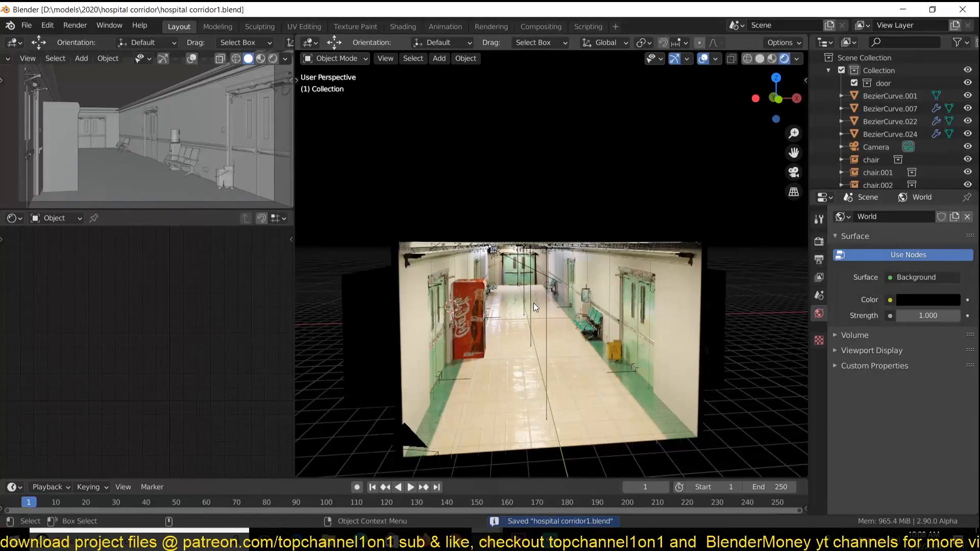
middle_drag(587, 331, 577, 323)
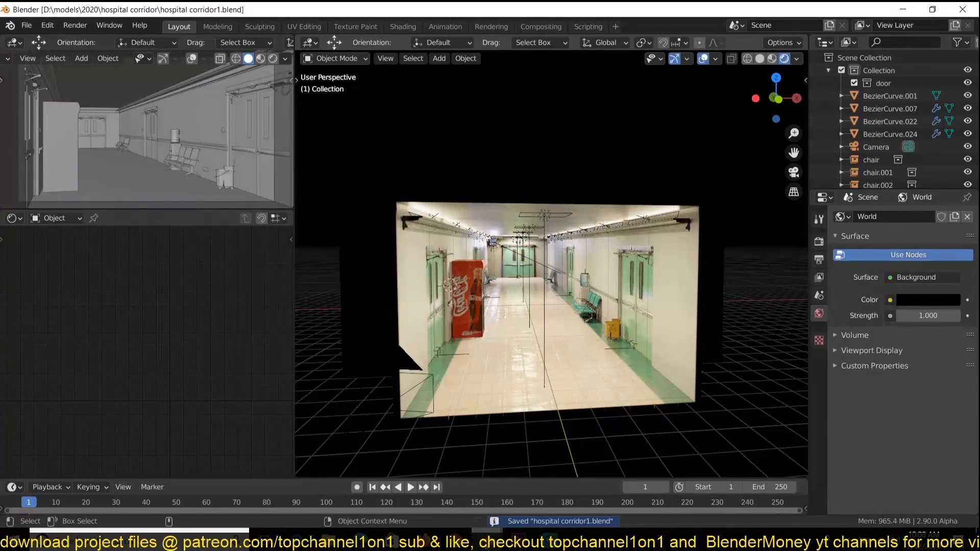
Switch to the water container's Blender window and open the file materials.blend in it.
mouse_move(488, 542)
click(516, 500)
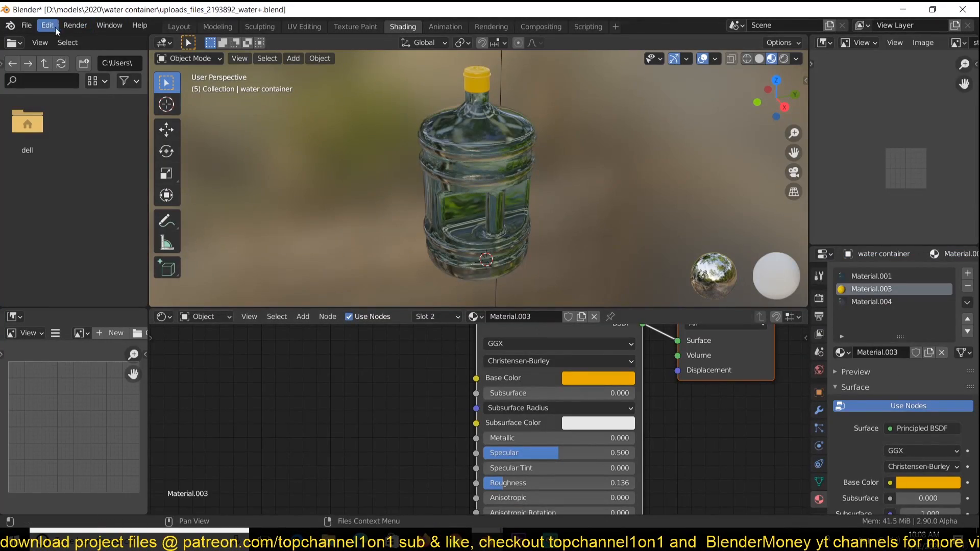
click(27, 25)
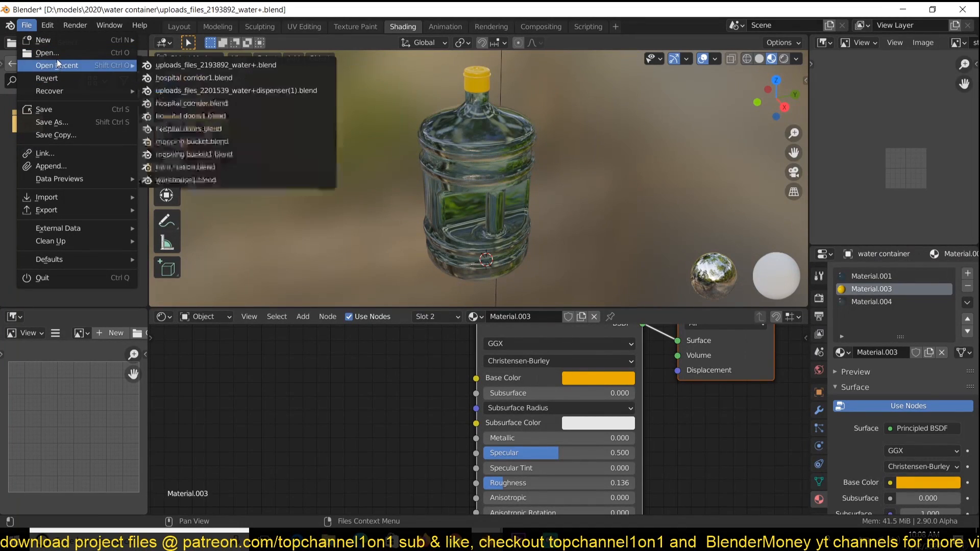
mouse_move(61, 65)
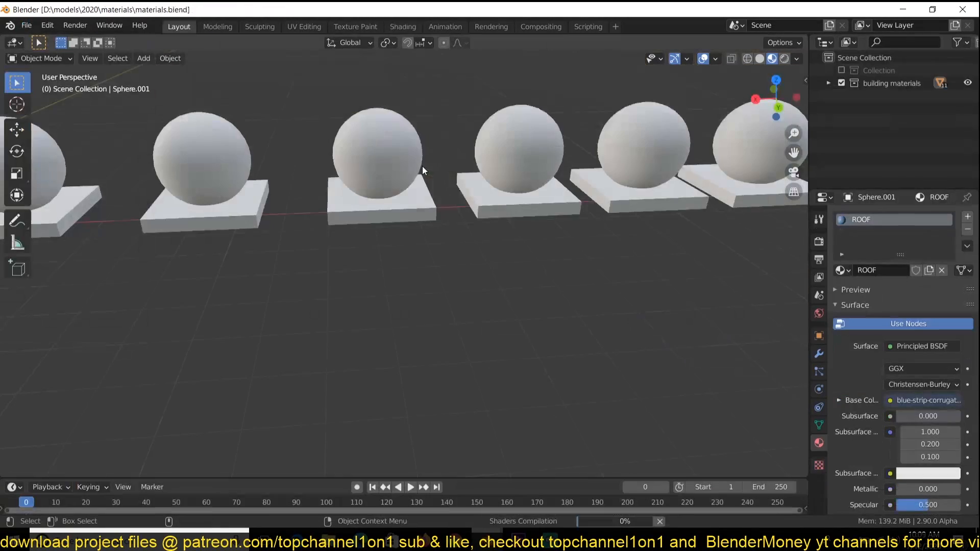
Examine the row of material preview spheres up close and select the sphere with the bricks 2 material.
scroll(422, 167, down, 5)
middle_drag(422, 166, 536, 201)
scroll(559, 198, up, 3)
scroll(558, 198, up, 1)
scroll(647, 200, down, 5)
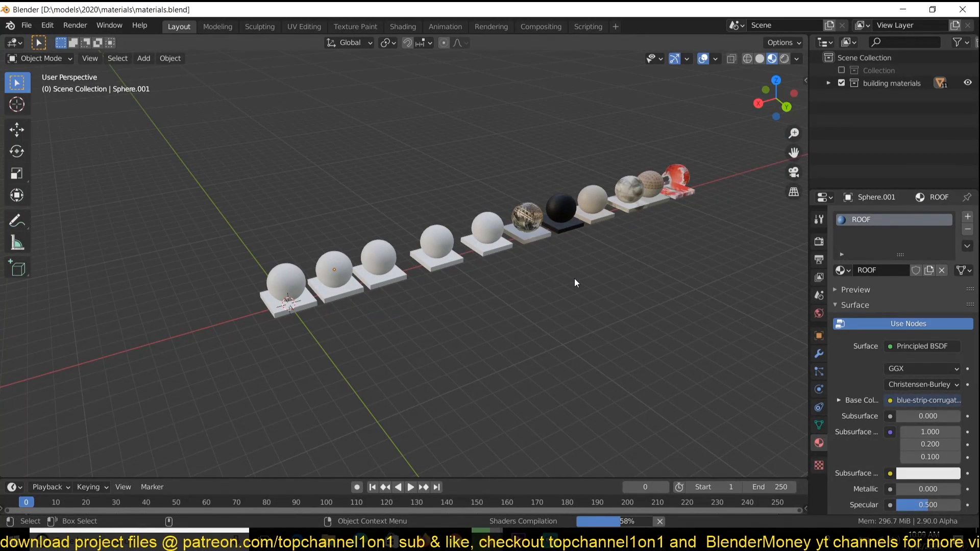
scroll(565, 304, up, 3)
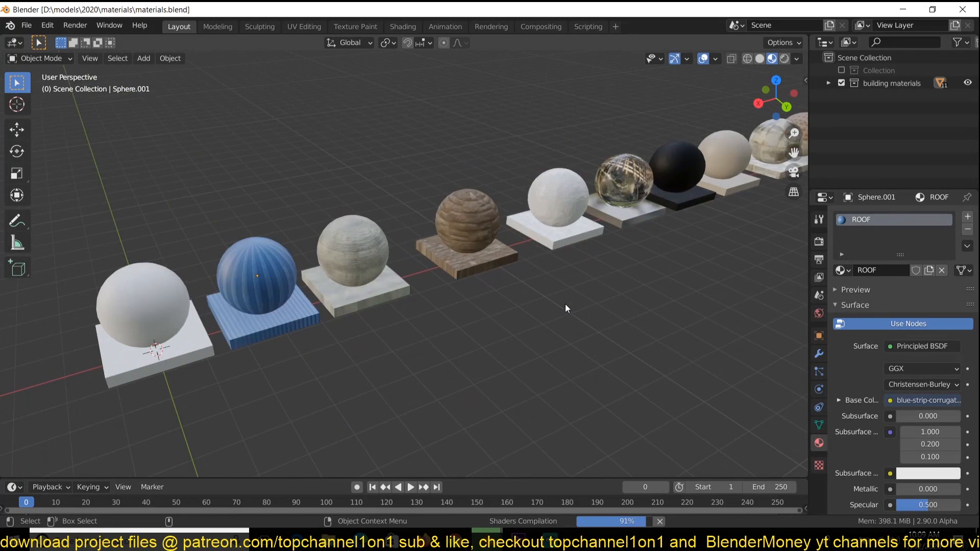
mouse_move(471, 422)
middle_down()
mouse_move(396, 428)
mouse_move(457, 423)
middle_up()
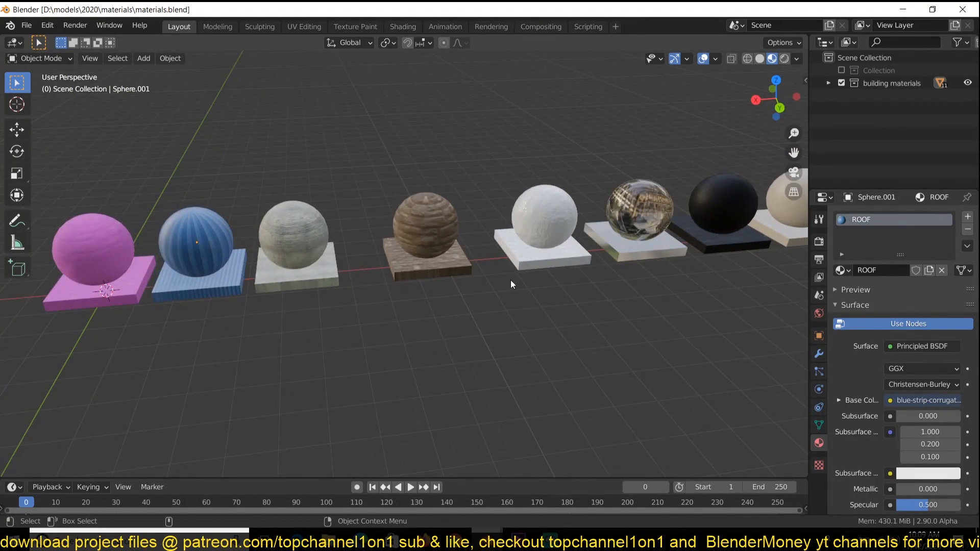
scroll(539, 310, down, 4)
scroll(537, 320, up, 7)
middle_drag(537, 320, 559, 293)
scroll(464, 228, down, 2)
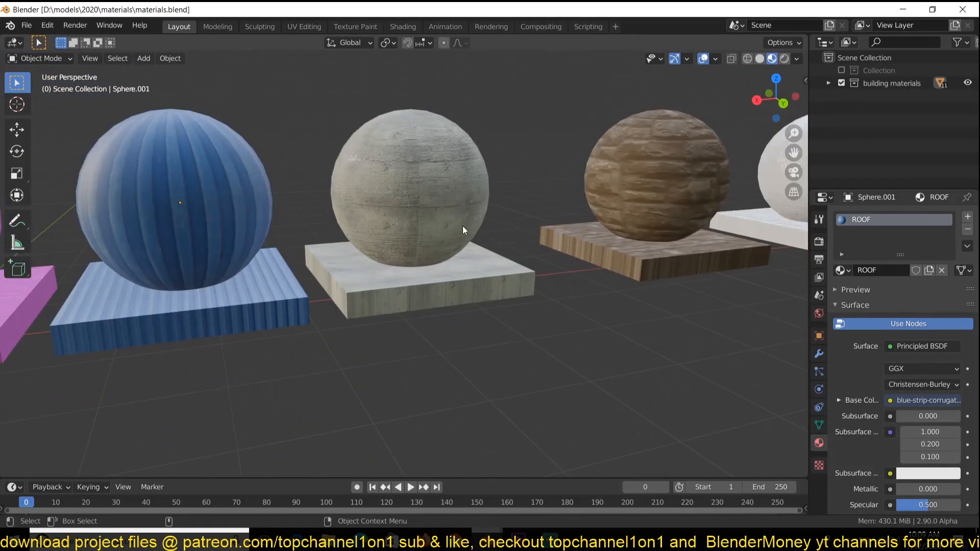
click(708, 228)
shift+middle_drag(690, 260, 516, 299)
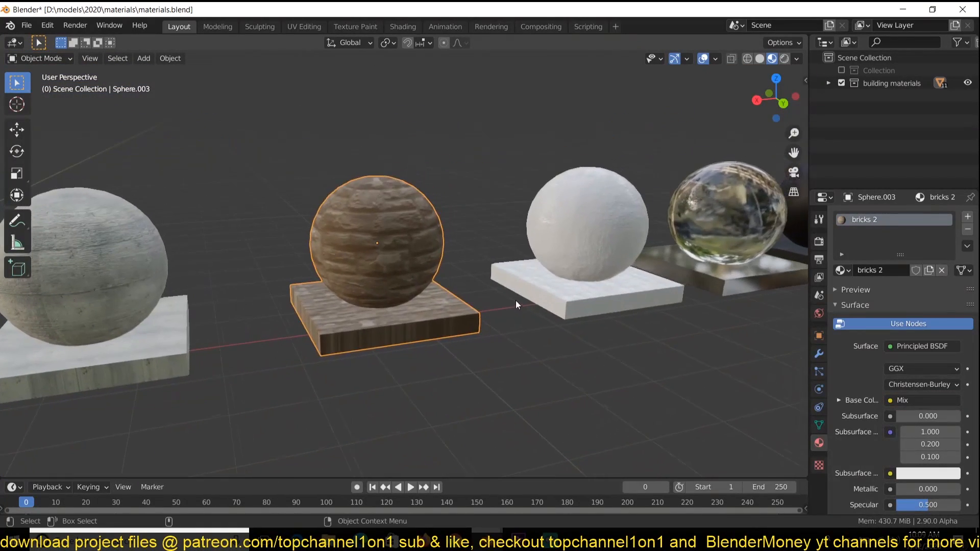
Look through the building and modeling videos on the TopChannel1on1 channel in Chrome, and return to the materials file in Blender.
mouse_move(455, 540)
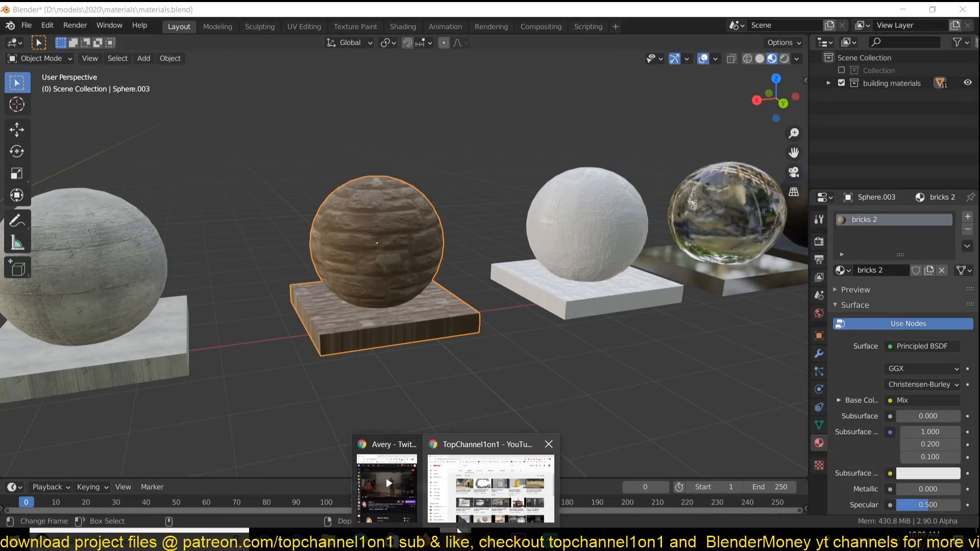
click(462, 490)
scroll(414, 294, down, 3)
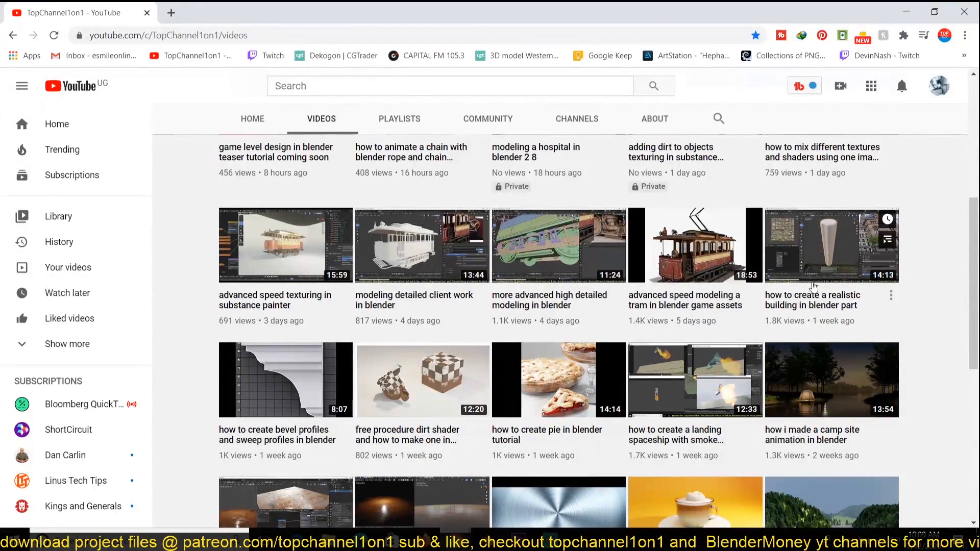
mouse_move(487, 540)
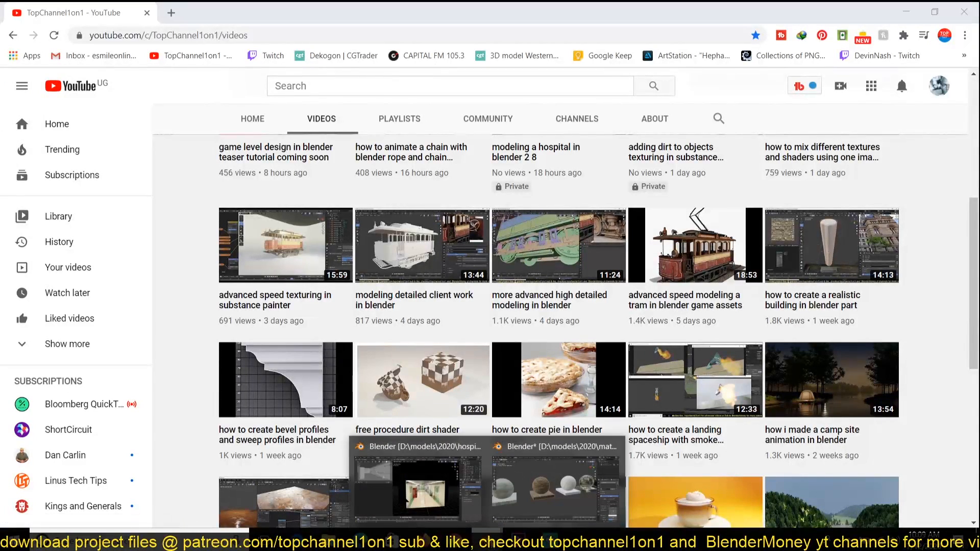
click(515, 501)
Select the sphere with the wall material and examine the remaining preview spheres along the row up close.
click(578, 267)
mouse_move(574, 268)
middle_down()
mouse_move(532, 276)
mouse_move(574, 249)
middle_up()
scroll(574, 249, up, 3)
scroll(621, 311, down, 2)
shift+middle_drag(602, 308, 274, 269)
shift+middle_drag(663, 256, 489, 304)
scroll(487, 280, up, 4)
scroll(489, 305, down, 5)
shift+middle_drag(529, 275, 405, 274)
scroll(406, 275, up, 4)
scroll(405, 275, down, 4)
shift+middle_drag(520, 280, 492, 278)
scroll(418, 296, up, 4)
scroll(470, 220, down, 3)
scroll(492, 278, up, 2)
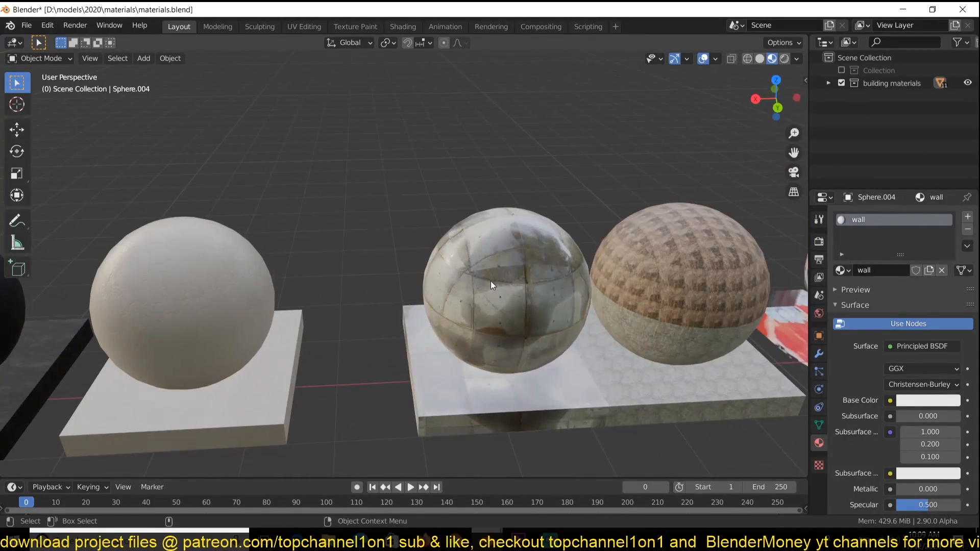
Look through the uploads on the BlenderMoney YouTube channel in Firefox, and return to the materials file in Blender.
click(425, 540)
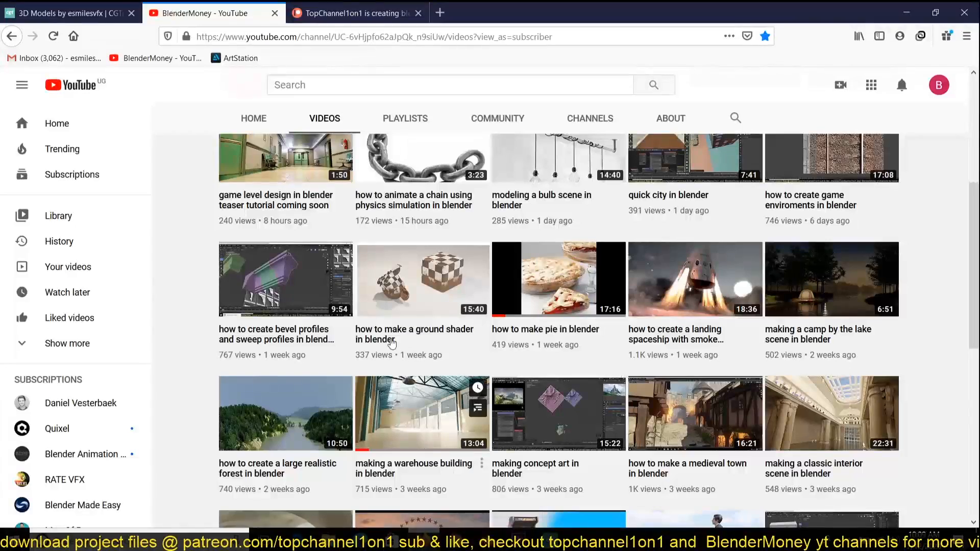
scroll(713, 347, up, 3)
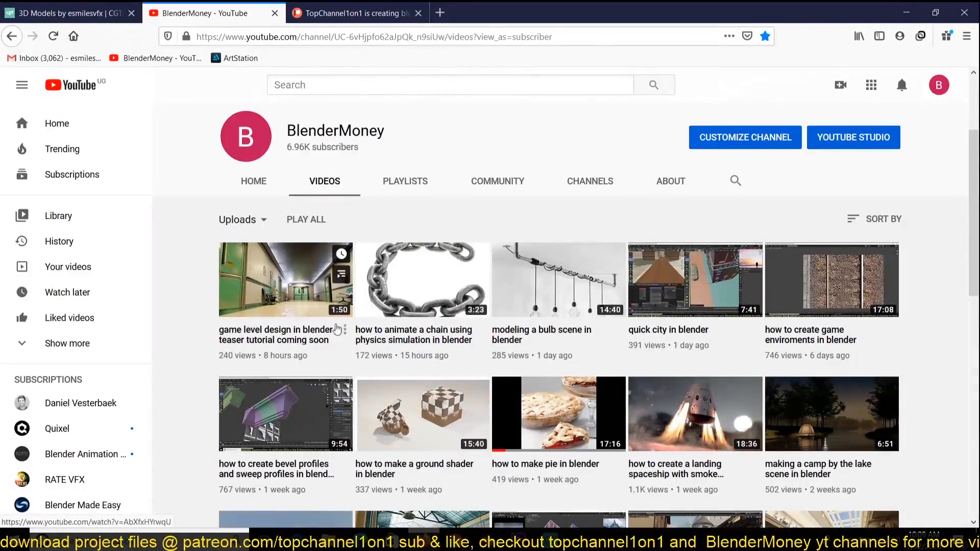
scroll(678, 312, down, 6)
scroll(700, 318, down, 7)
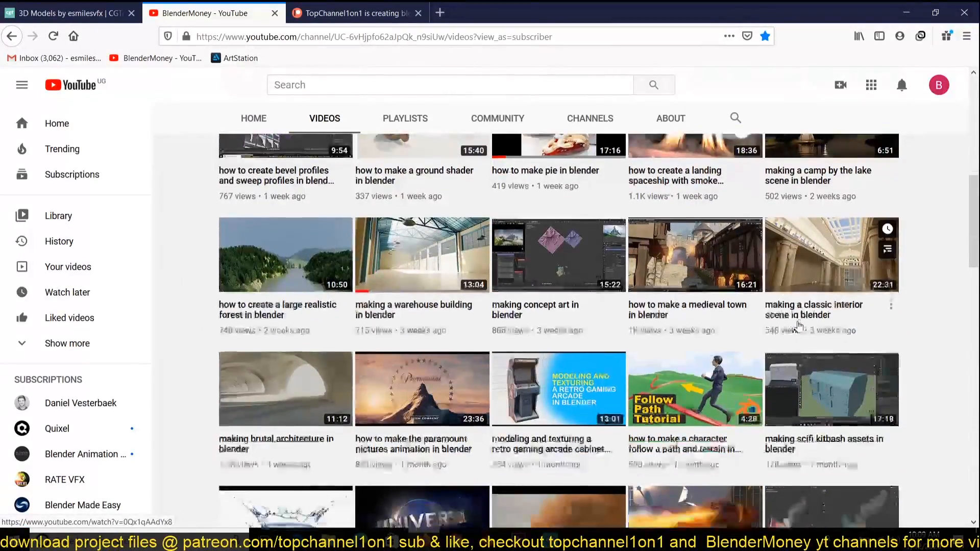
scroll(799, 328, up, 15)
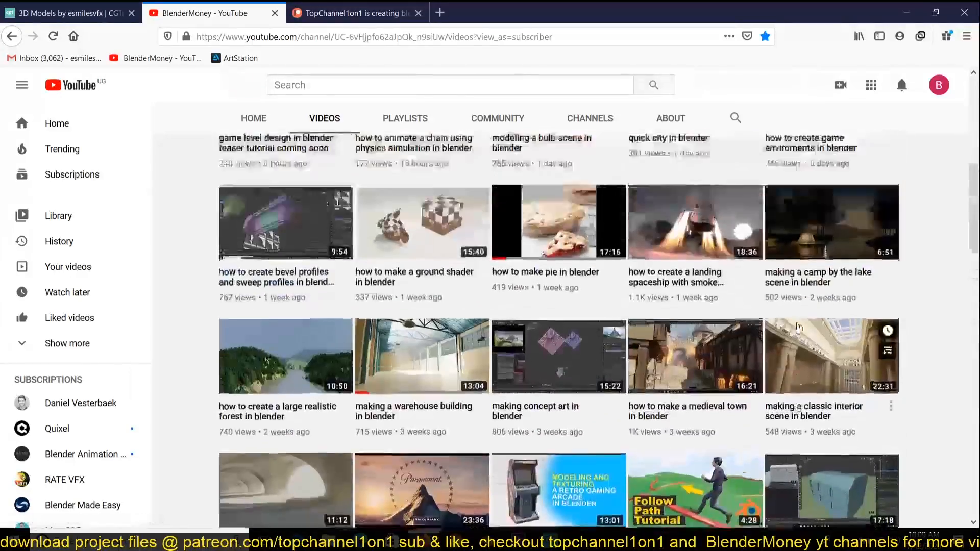
scroll(793, 327, down, 4)
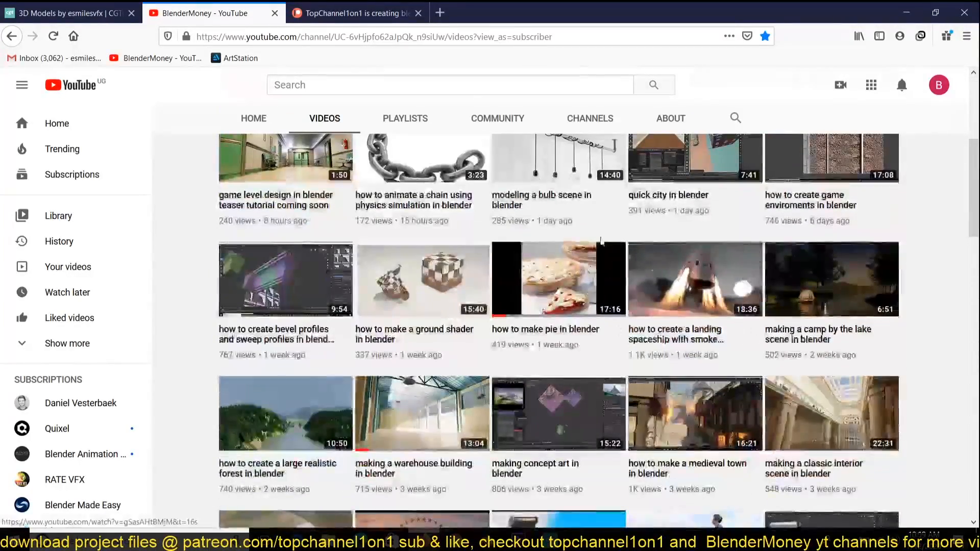
scroll(612, 332, up, 2)
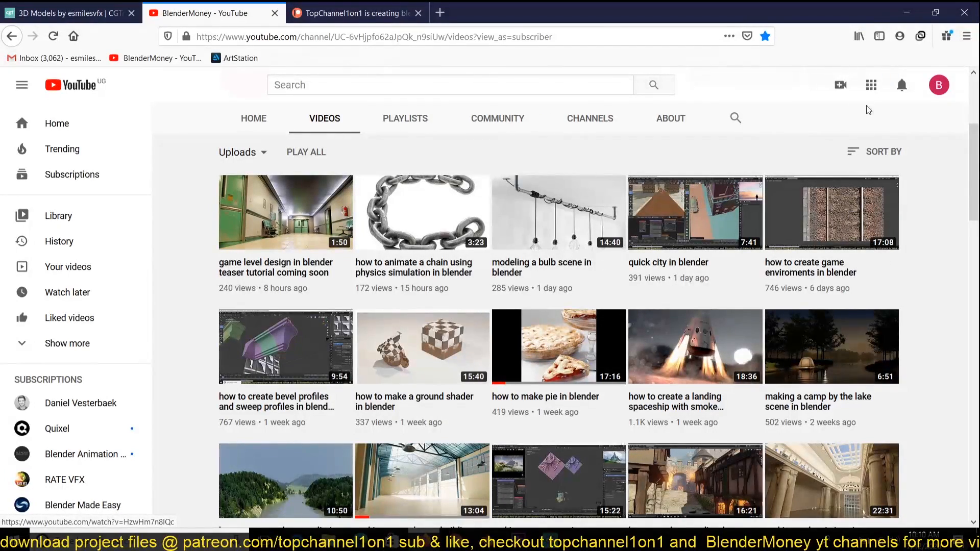
click(902, 12)
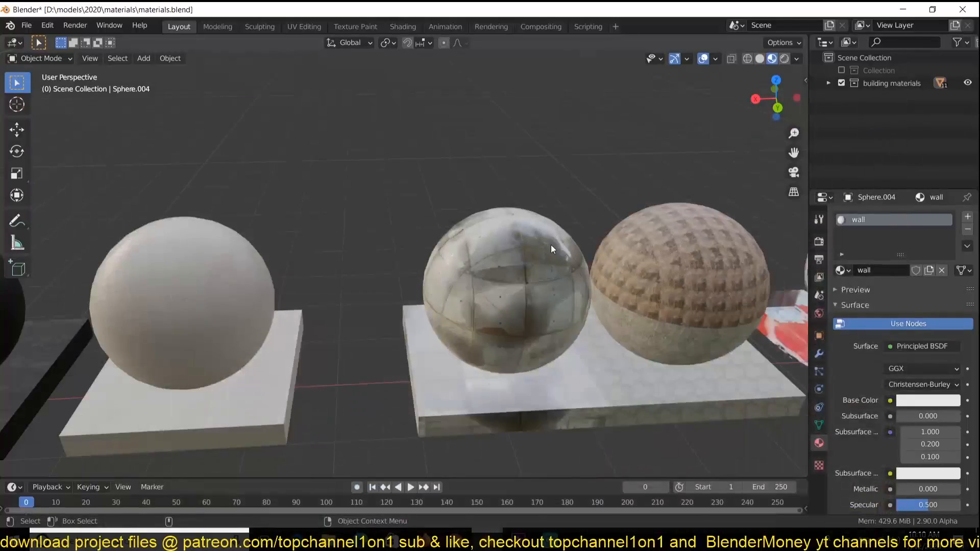
key(shift+a)
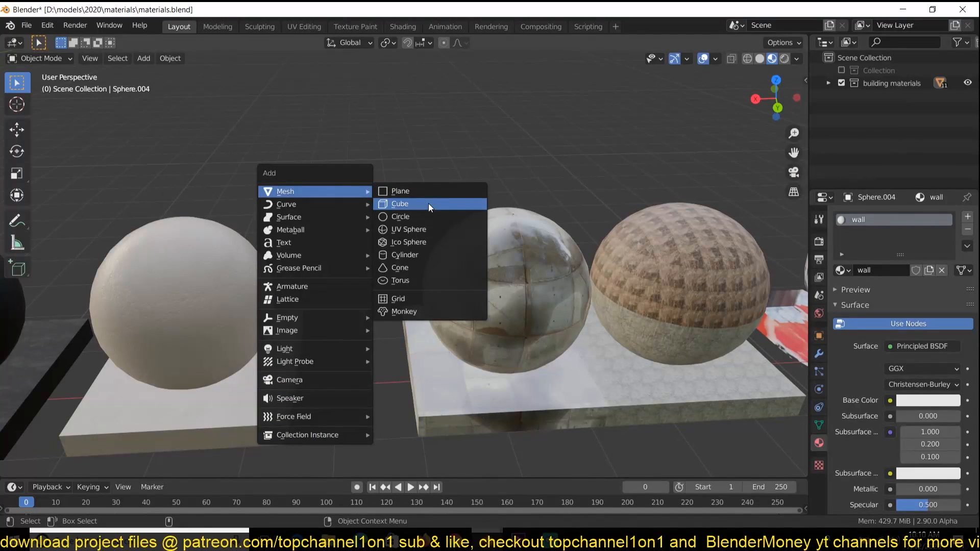
click(428, 203)
key(x)
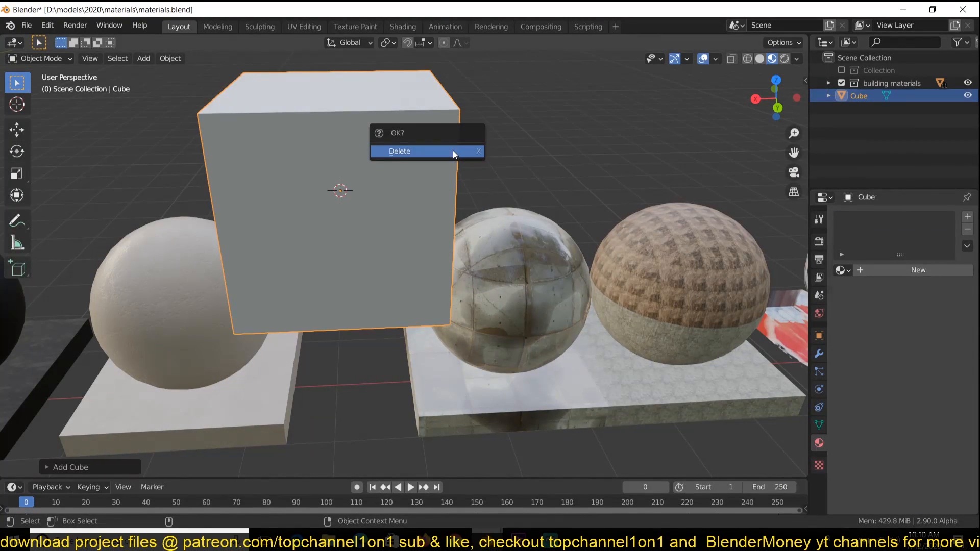
click(453, 150)
Add a plane, scale it up, and lower it along Z between the preview spheres.
key(shift+a)
click(480, 152)
key(s)
click(639, 186)
key(g)
key(z)
click(567, 274)
Lengthen the plane along Y and move it along Y to lie behind the row of spheres.
key(s)
key(y)
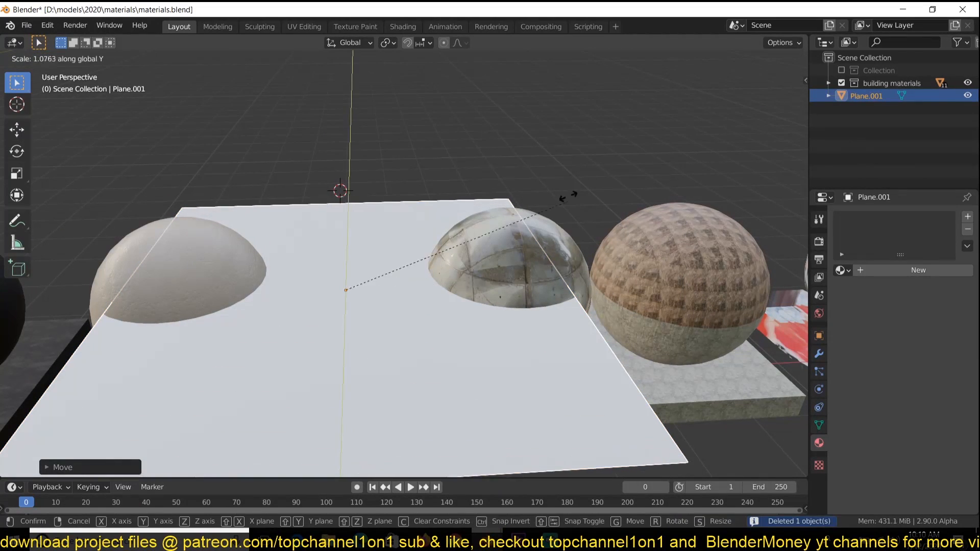
click(679, 402)
key(g)
key(y)
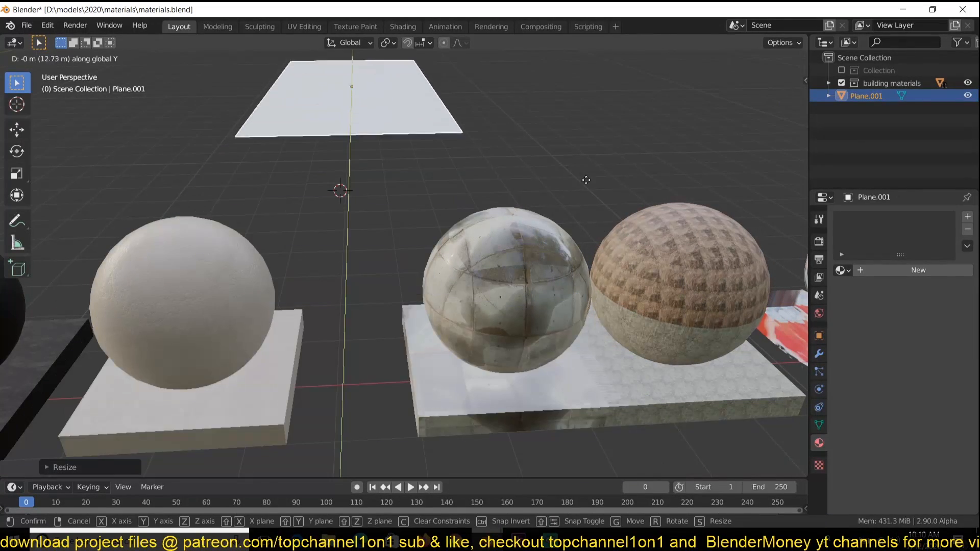
click(562, 281)
Link the wet concrete sphere's material to the plane and scale the plane up.
click(516, 300)
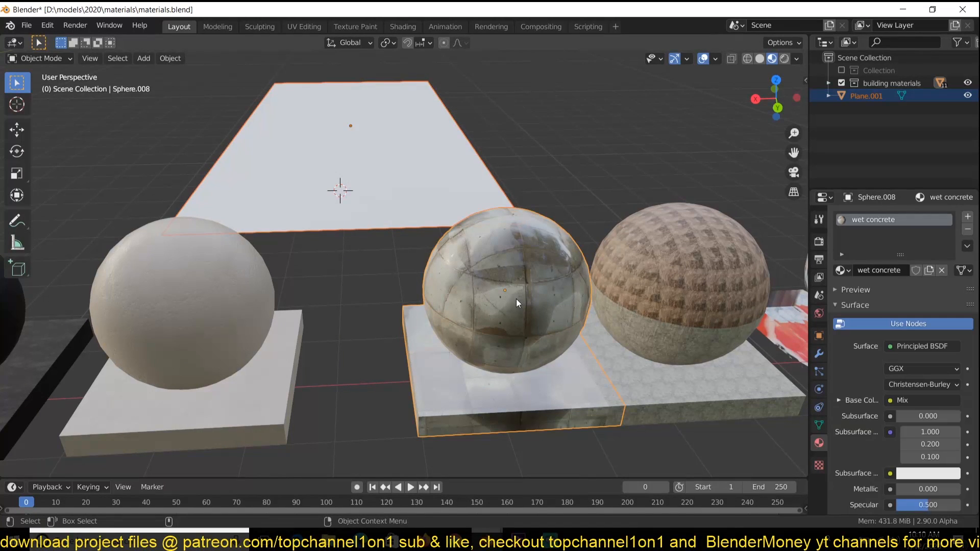
key(ctrl+l)
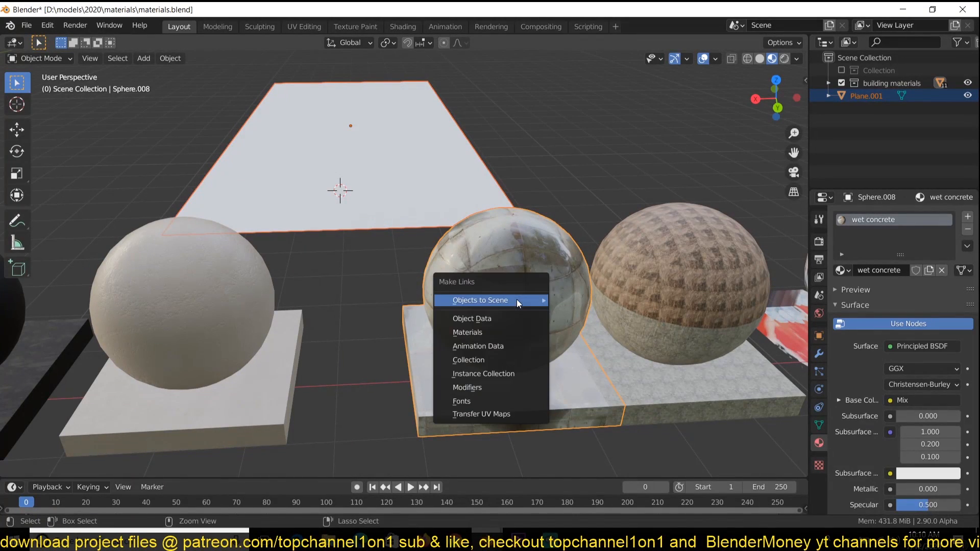
click(516, 327)
middle_drag(439, 260, 602, 250)
click(581, 251)
key(s)
click(659, 271)
middle_drag(658, 271, 322, 337)
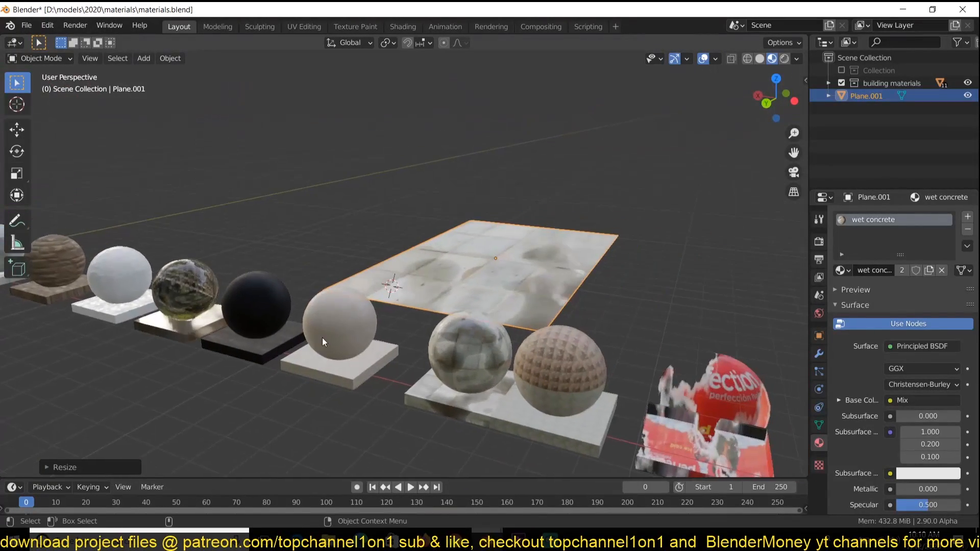
Delete the wet concrete test plane.
key(x)
click(445, 268)
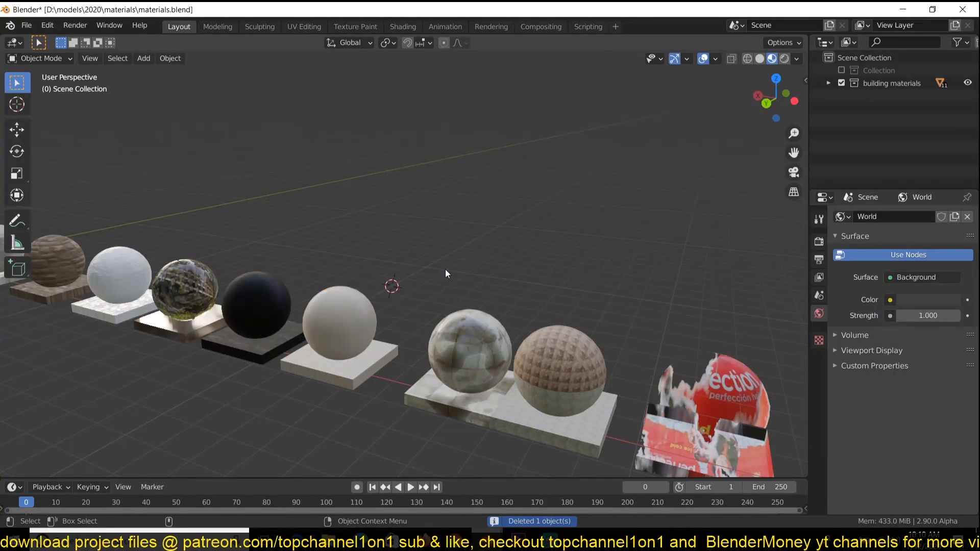
middle_drag(445, 268, 440, 272)
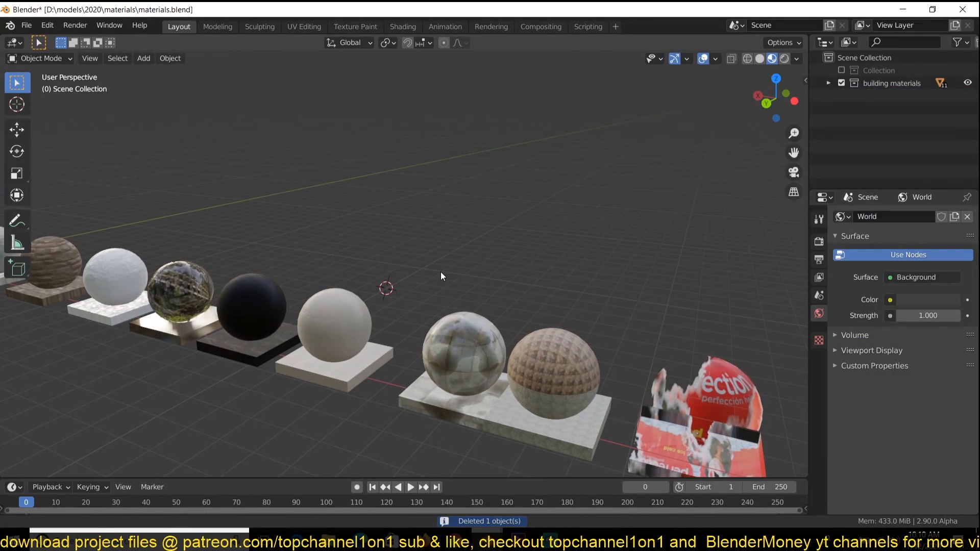
Enable Collection, exclude the building materials collection, and select the wet road sphere to view it up close.
click(842, 70)
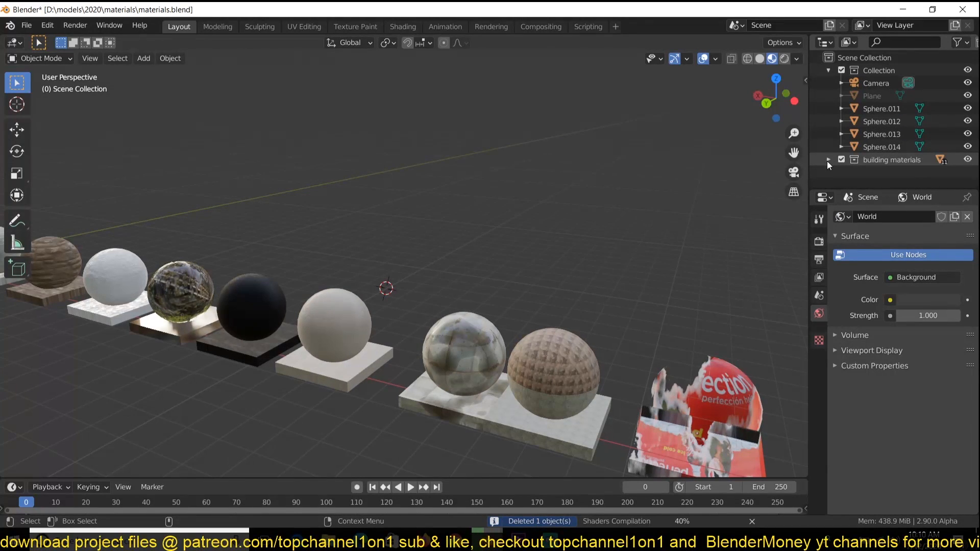
click(841, 159)
scroll(595, 229, down, 4)
shift+middle_drag(566, 224, 687, 217)
scroll(569, 254, up, 3)
middle_drag(545, 247, 586, 266)
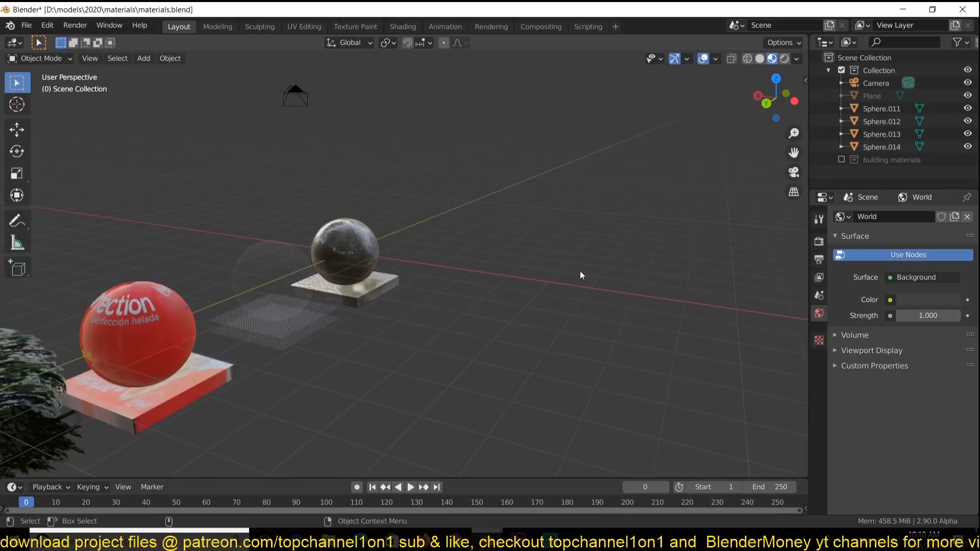
click(365, 262)
middle_drag(366, 263, 368, 264)
scroll(368, 265, up, 2)
scroll(424, 280, down, 5)
Add a plane, reset its location to the world origin, and scale it up around the wet road sphere.
key(shift+a)
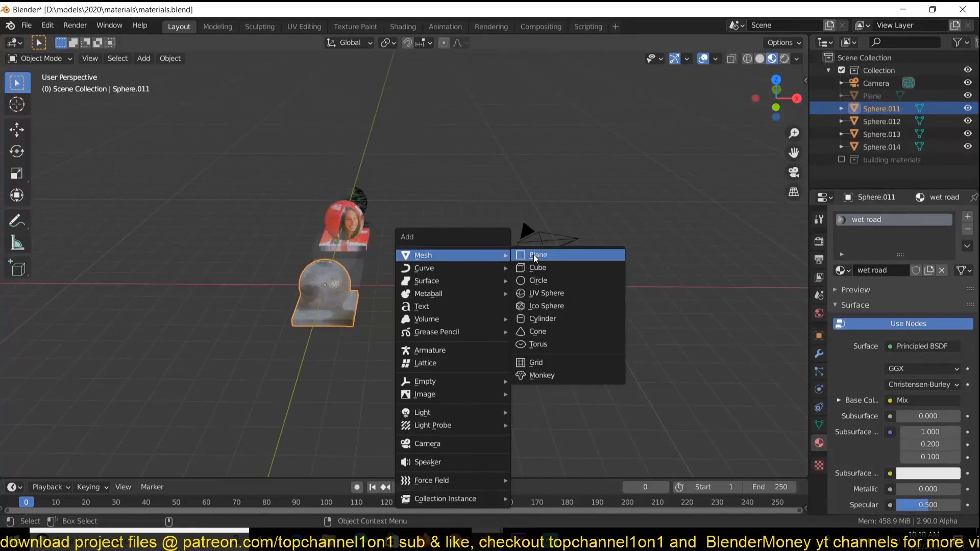
click(534, 254)
key(s)
click(722, 275)
key(alt+g)
key(s)
click(505, 288)
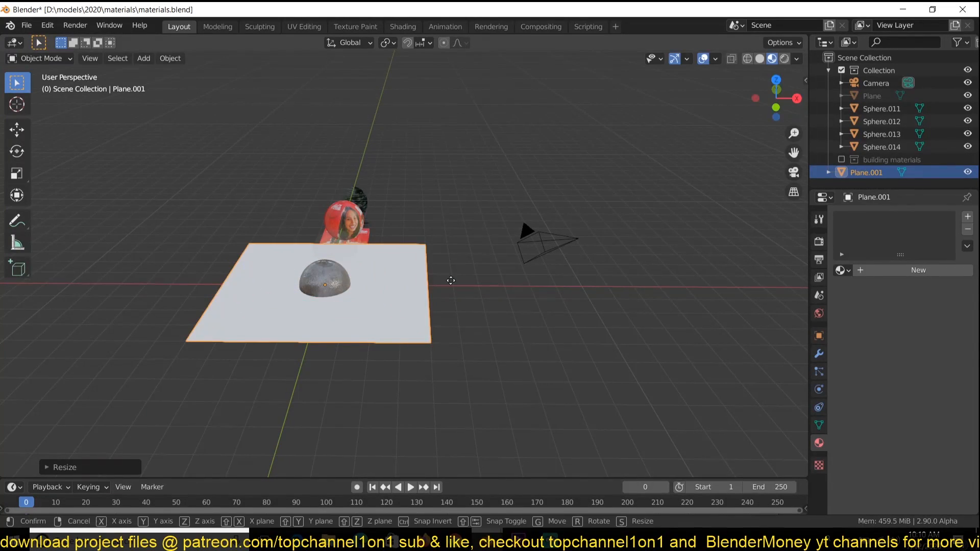
Move the new plane along X until it lies clear of the wet road sphere.
key(g)
key(x)
click(525, 283)
Link the wet road sphere's material to the plane and inspect the surface from several angles.
shift+click(364, 301)
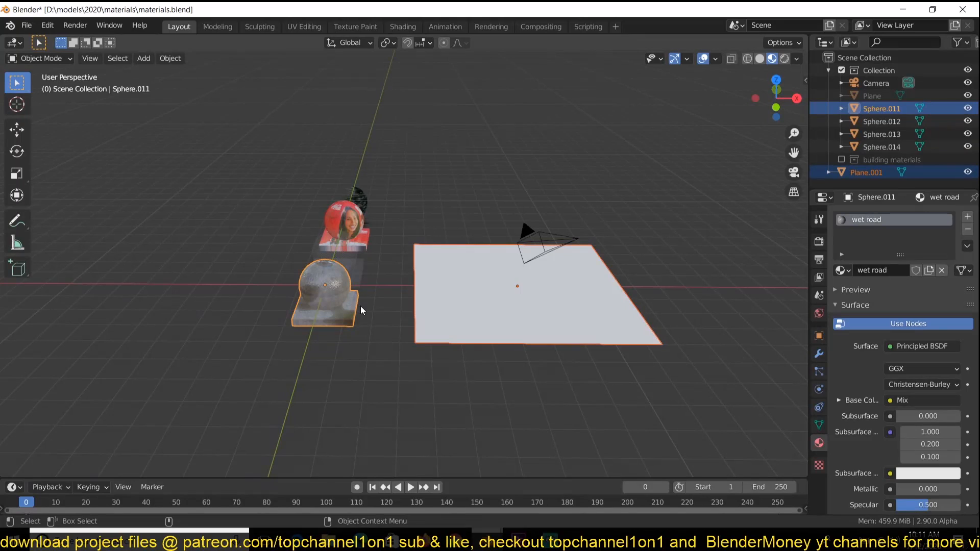
key(ctrl+l)
click(362, 307)
scroll(516, 311, up, 4)
middle_drag(515, 311, 462, 261)
scroll(477, 296, down, 3)
middle_drag(474, 300, 443, 290)
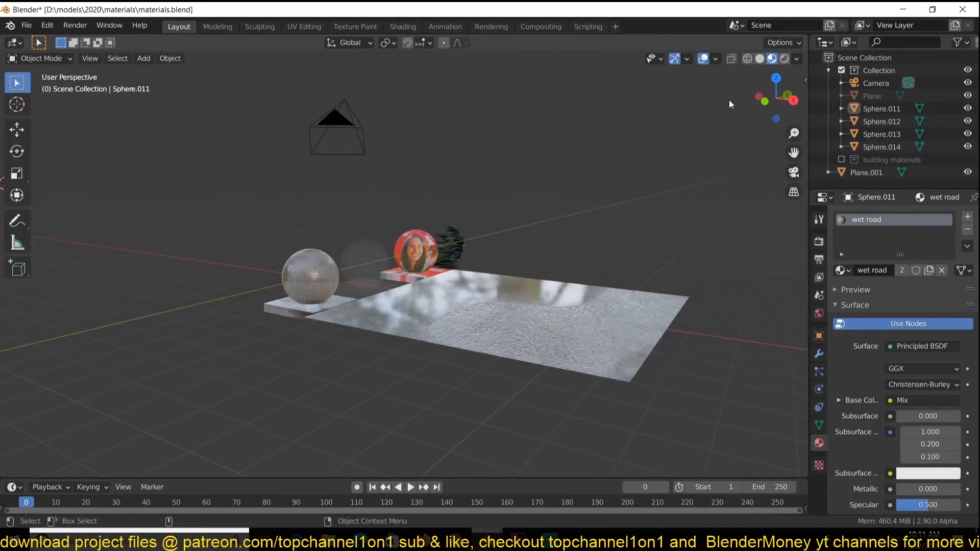
Switch the viewport to rendered shading and set the render engine to Cycles.
click(785, 59)
click(818, 242)
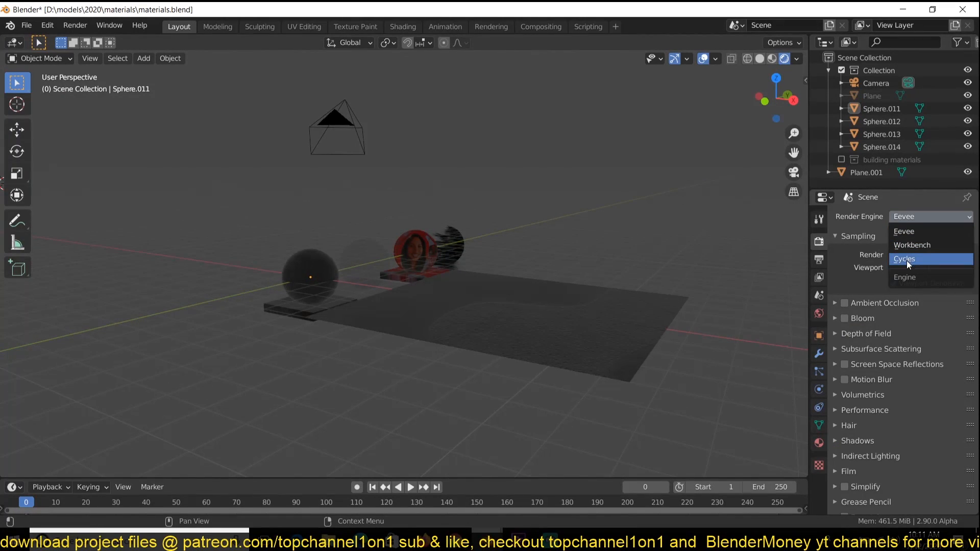
click(907, 261)
middle_drag(607, 255, 688, 281)
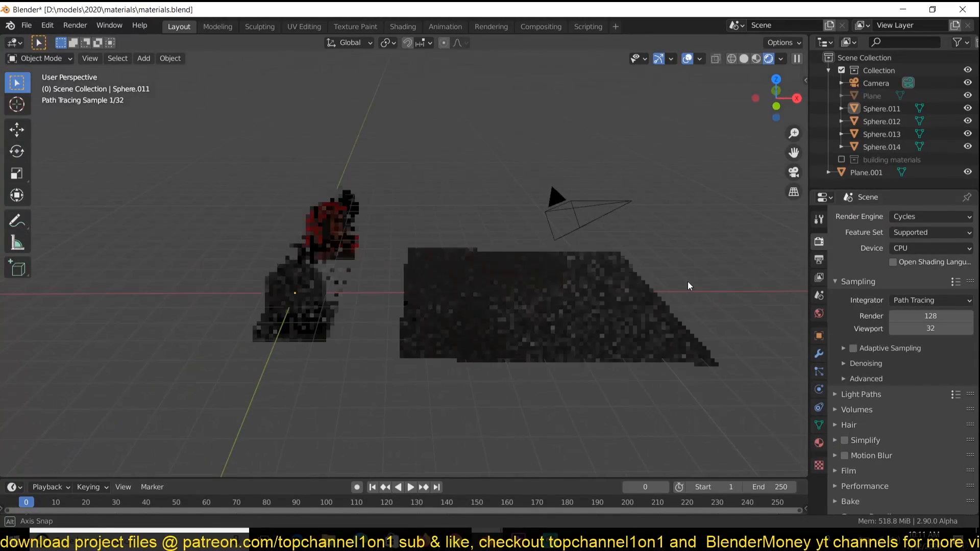
Add a sun light to preview the wet road plane lit, reposition it, and delete it.
key(shift+a)
mouse_move(663, 235)
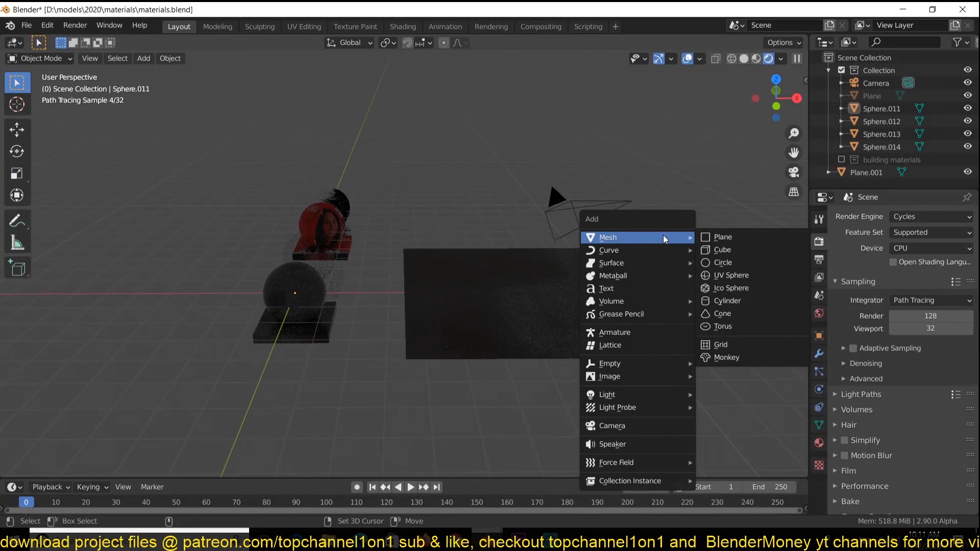
mouse_move(679, 395)
click(724, 408)
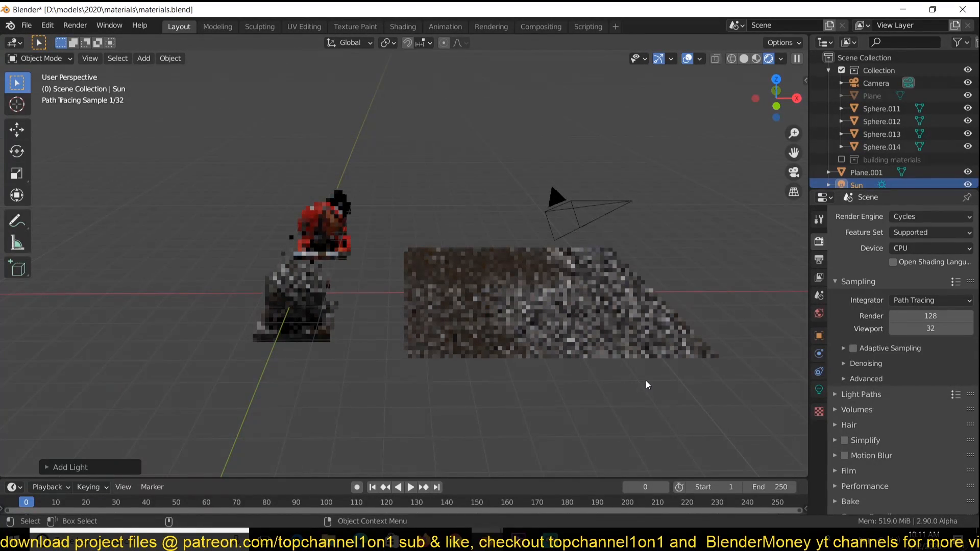
key(g)
click(548, 191)
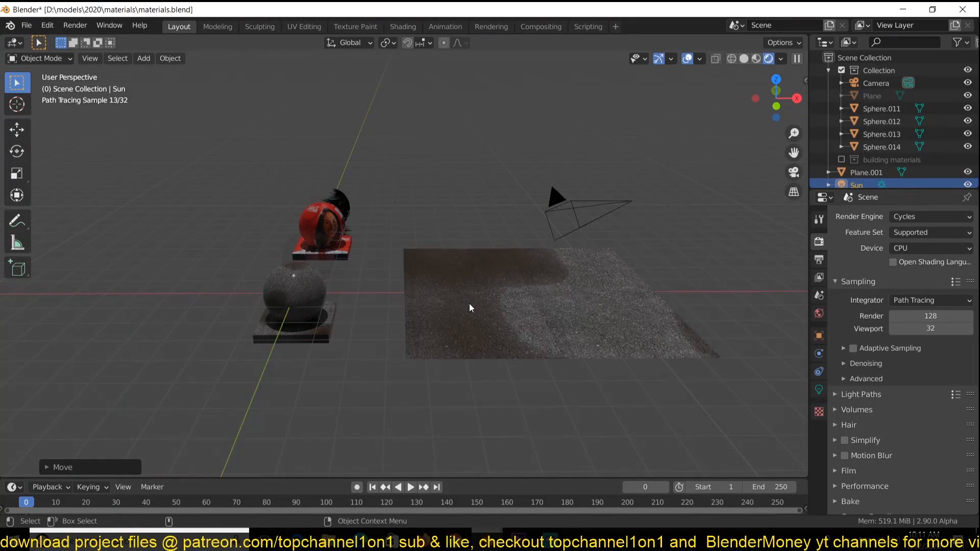
key(Delete)
middle_drag(469, 306, 505, 218)
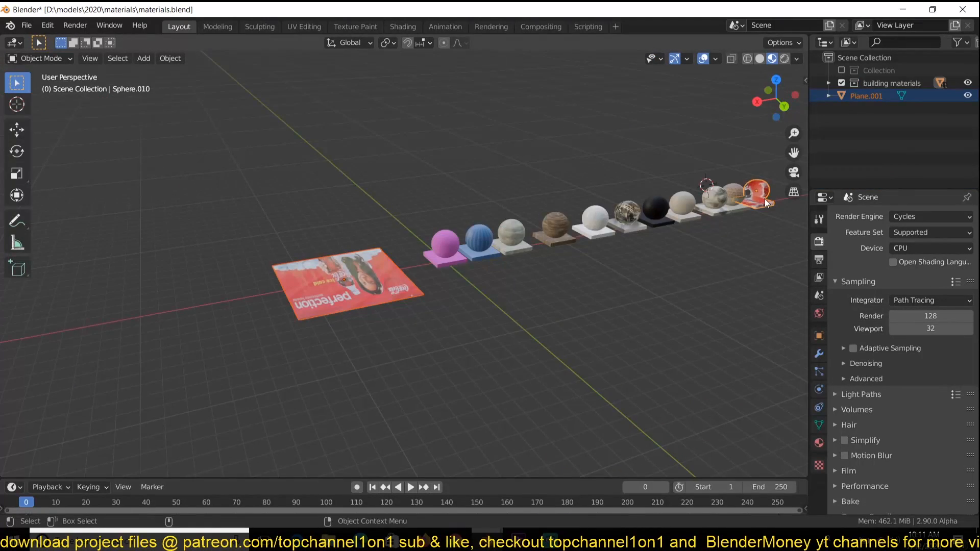
Link the tone poster material from the torn poster sphere to the plane and select the plane.
key(ctrl+l)
click(765, 198)
middle_drag(327, 249, 483, 233)
click(565, 269)
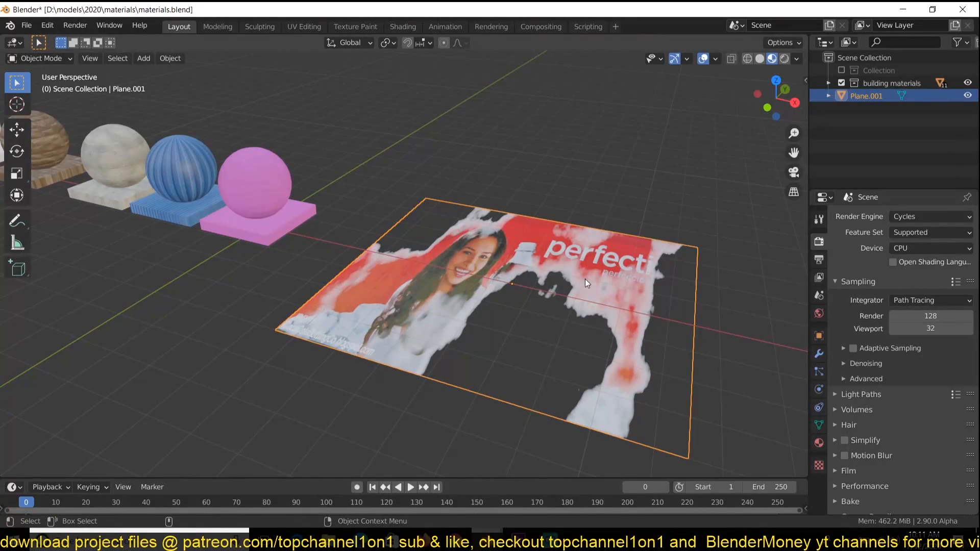
Open the Shading workspace and rotate the poster plane 90° about the X axis so it stands upright.
click(393, 25)
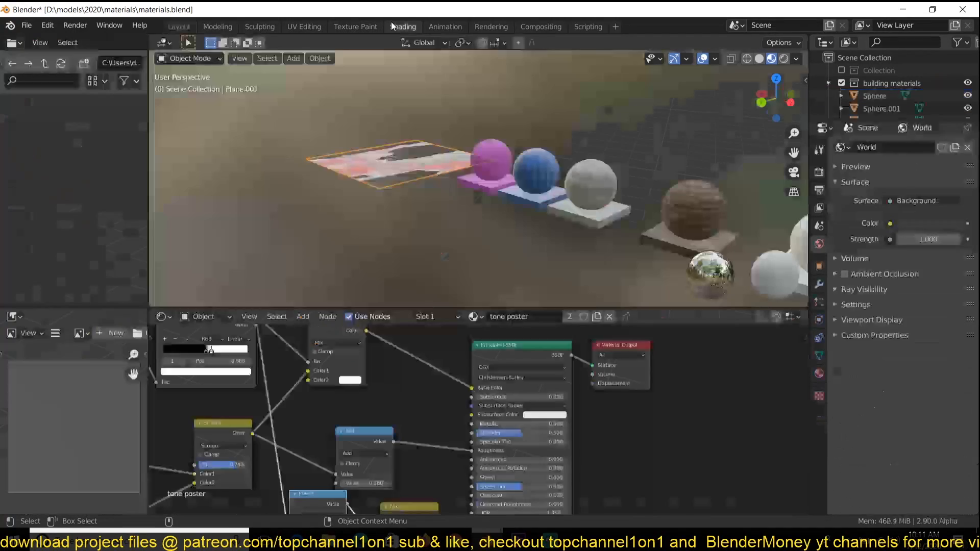
mouse_move(486, 222)
middle_down()
mouse_move(499, 249)
mouse_move(490, 242)
middle_up()
middle_drag(355, 219, 633, 218)
text(r)
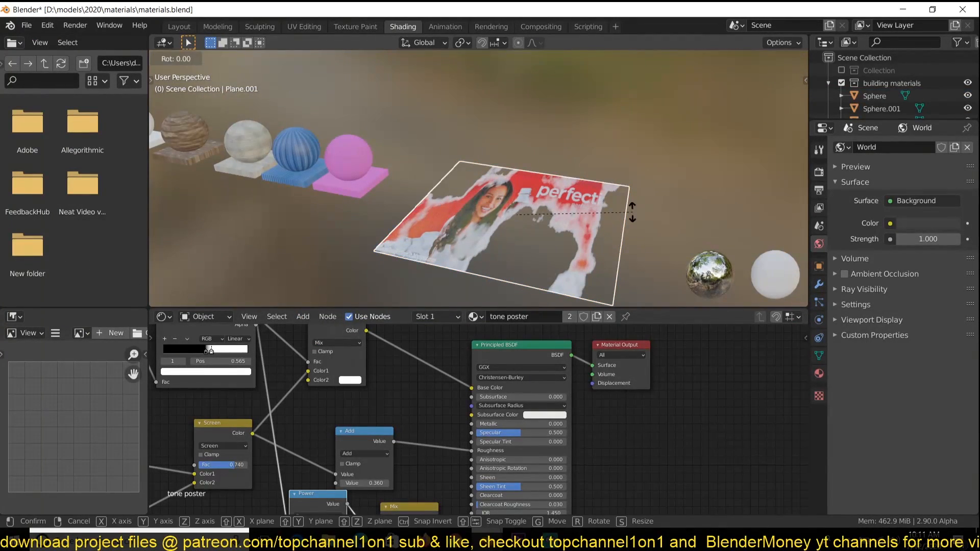
text(90)
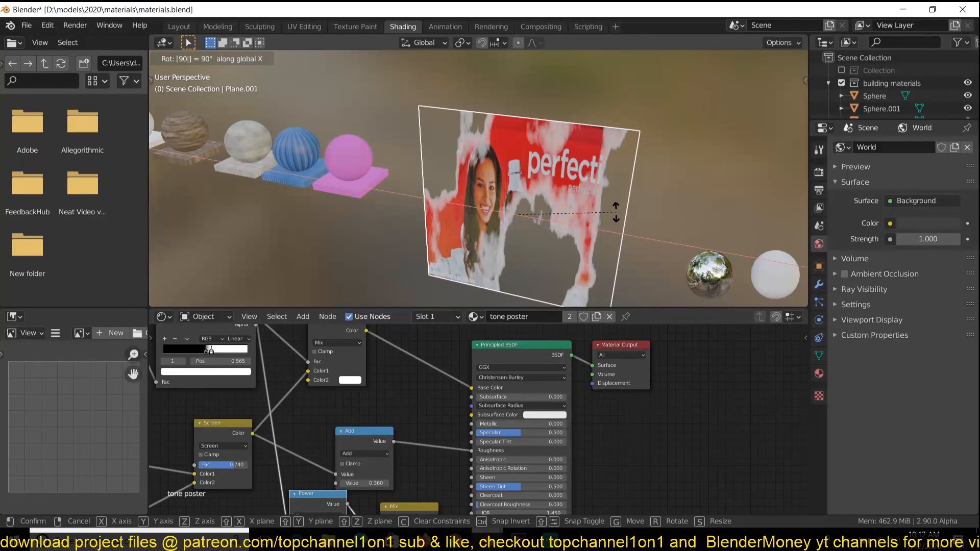
key(Return)
scroll(568, 197, down, 2)
Duplicate the poster plane in place and scale the copy up as a backing wall.
key(shift+d)
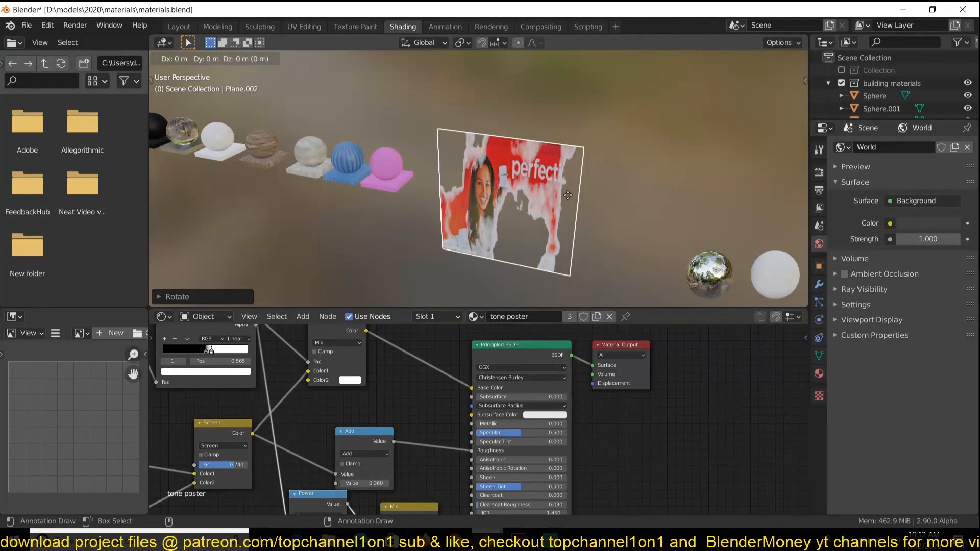
key(Escape)
key(s)
click(375, 137)
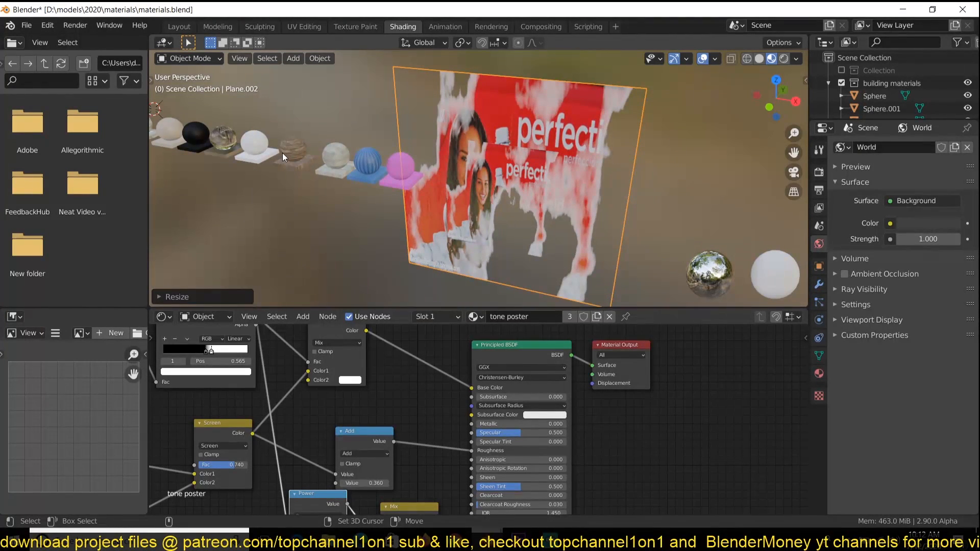
Link the bricks 2 material from its preview sphere to the larger backing plane.
click(295, 150)
key(ctrl+l)
click(302, 148)
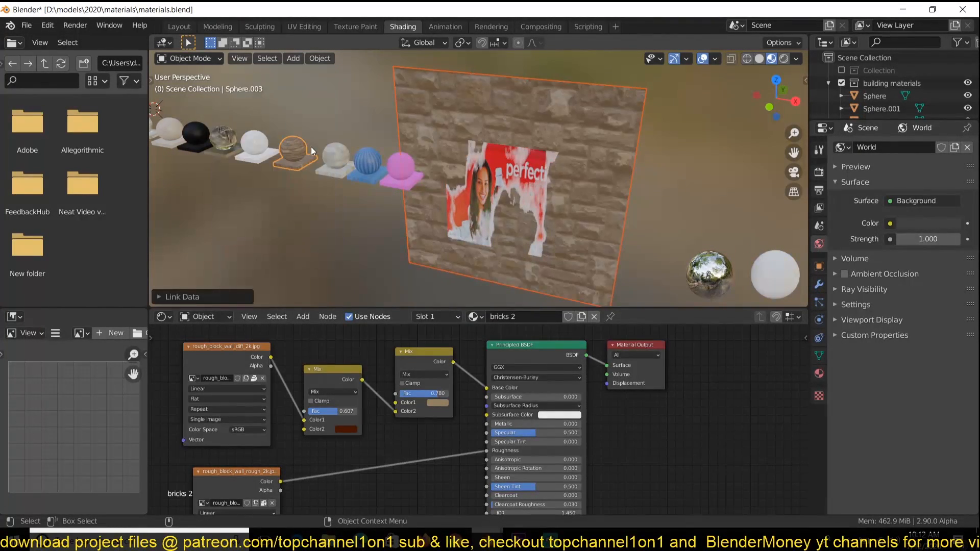
middle_drag(531, 155, 473, 142)
In the bricks 2 nodes, connect the first Mix to Color1 of the second Mix and set both Mix factors to 0.
click(473, 141)
scroll(402, 454, down, 2)
scroll(422, 409, up, 3)
drag(431, 392, 447, 391)
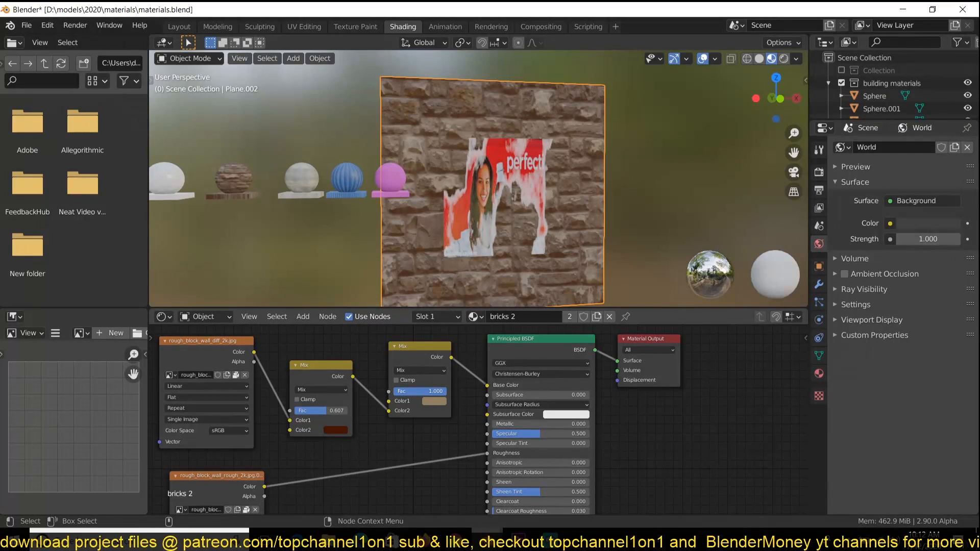
drag(427, 391, 389, 401)
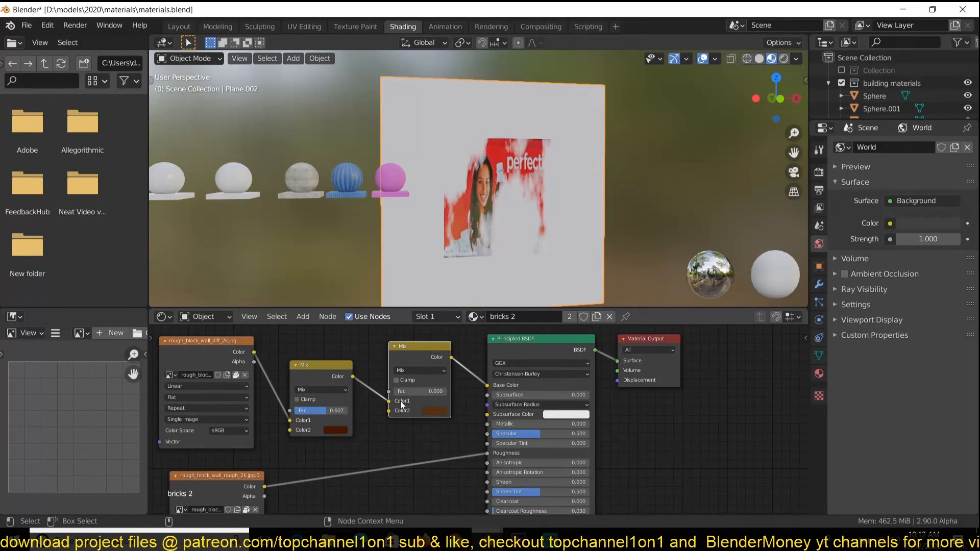
middle_drag(485, 231, 466, 243)
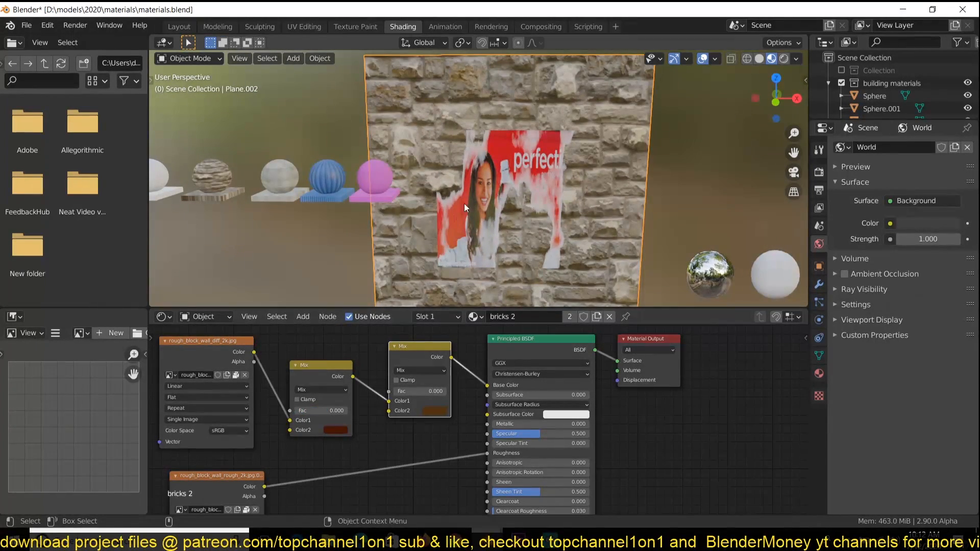
Snap the 3D cursor to the brick wall plane and snap the poster plane to the cursor.
middle_drag(459, 207, 437, 212)
click(528, 185)
click(602, 175)
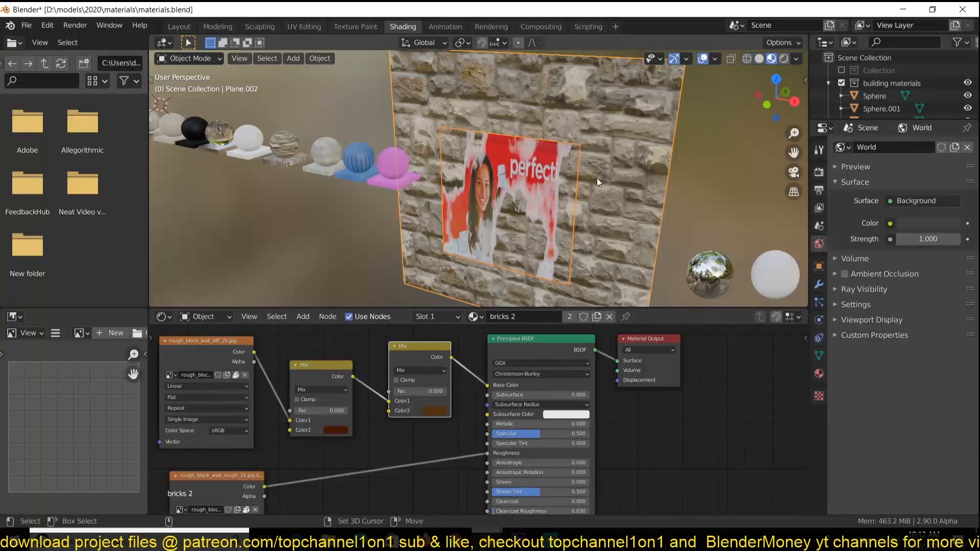
click(560, 197)
click(616, 142)
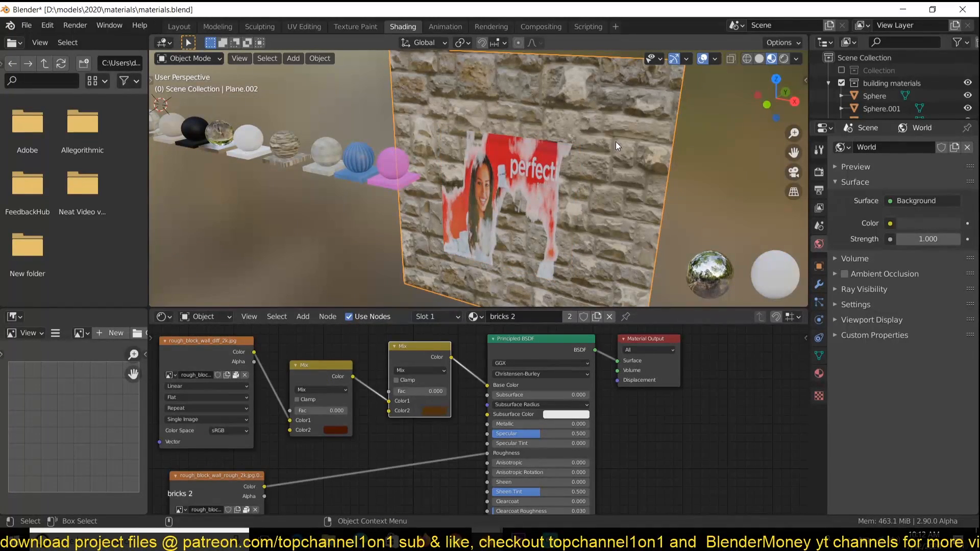
key(shift+s)
click(578, 272)
click(536, 203)
key(shift+s)
click(564, 84)
Move the poster about 0.026 m along Y in front of the brick wall and widen it along X.
mouse_move(569, 160)
middle_down()
mouse_move(592, 161)
mouse_move(570, 175)
middle_up()
key(g)
key(y)
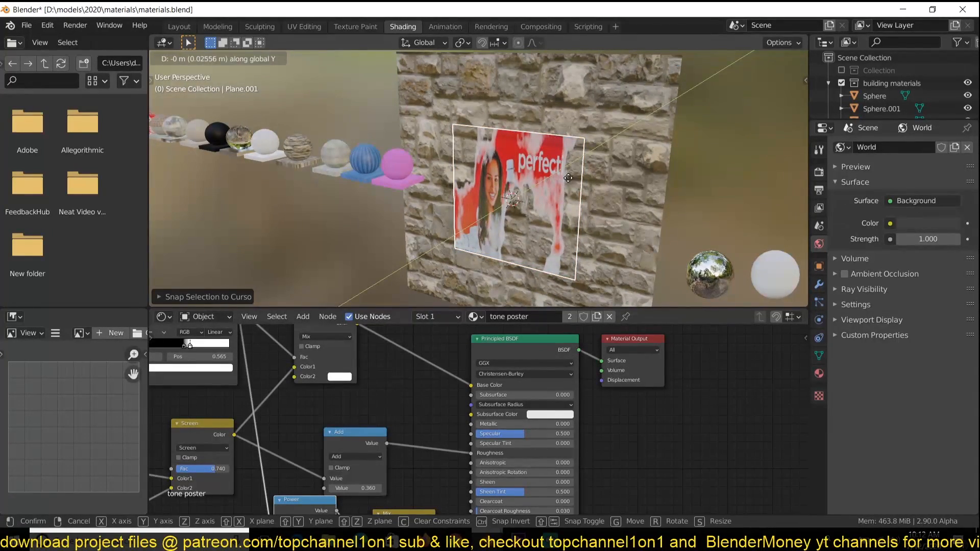
click(568, 177)
middle_drag(598, 182, 554, 161)
key(s)
key(x)
click(599, 168)
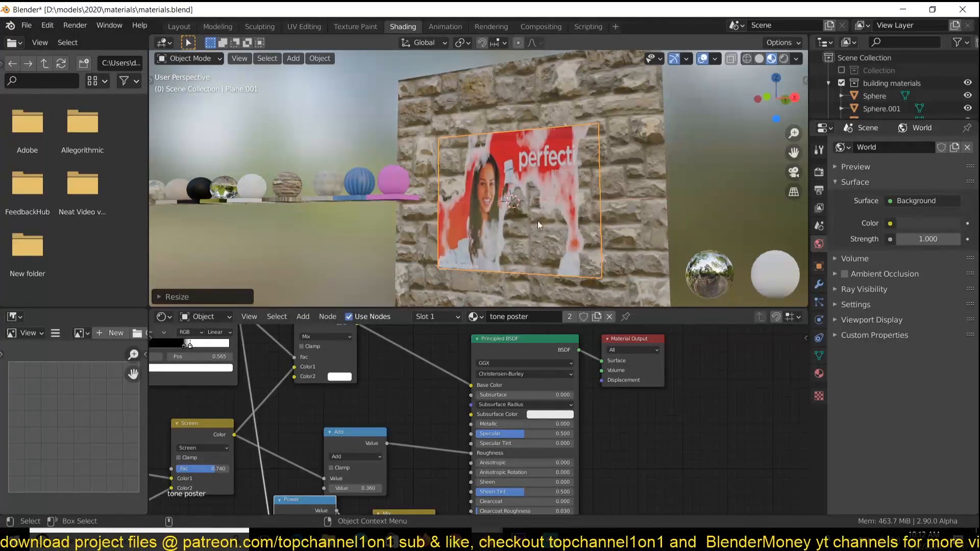
Replace the image in the tone poster material's Image Texture node with the books-set-14 picture.
scroll(475, 260, down, 1)
scroll(351, 433, down, 3)
middle_drag(354, 437, 549, 513)
scroll(503, 501, up, 4)
middle_drag(518, 421, 651, 332)
scroll(440, 367, down, 4)
scroll(439, 366, down, 2)
middle_drag(439, 366, 505, 349)
scroll(444, 428, up, 4)
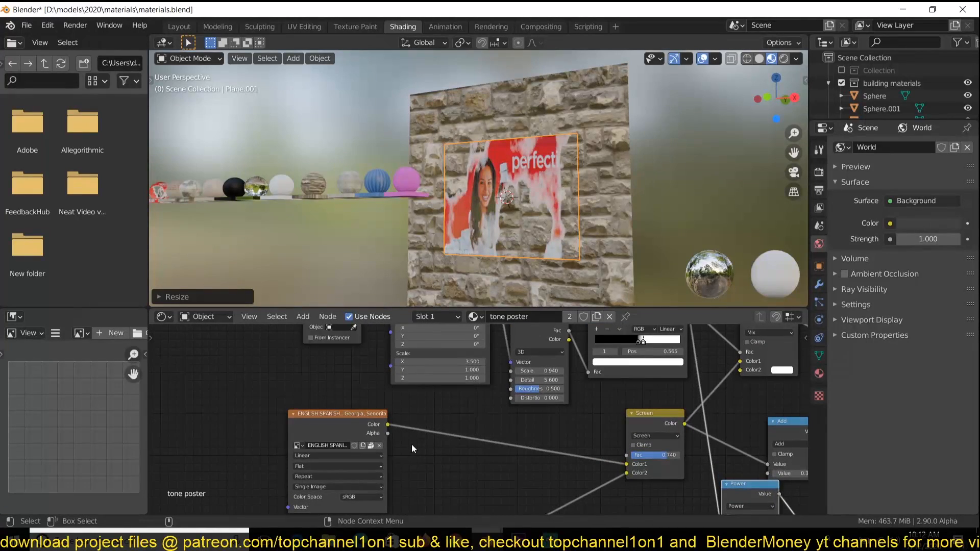
middle_drag(377, 450, 470, 364)
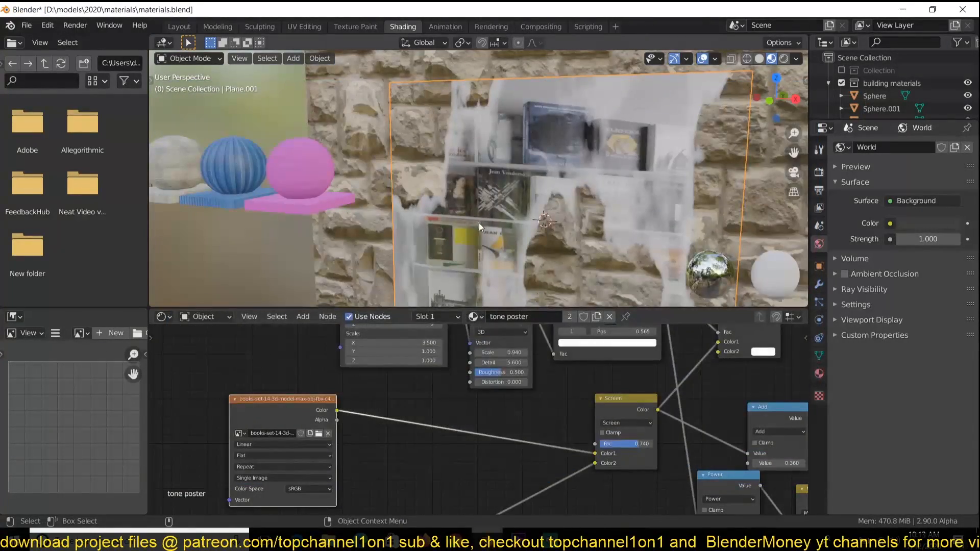
middle_drag(766, 172, 583, 200)
click(545, 169)
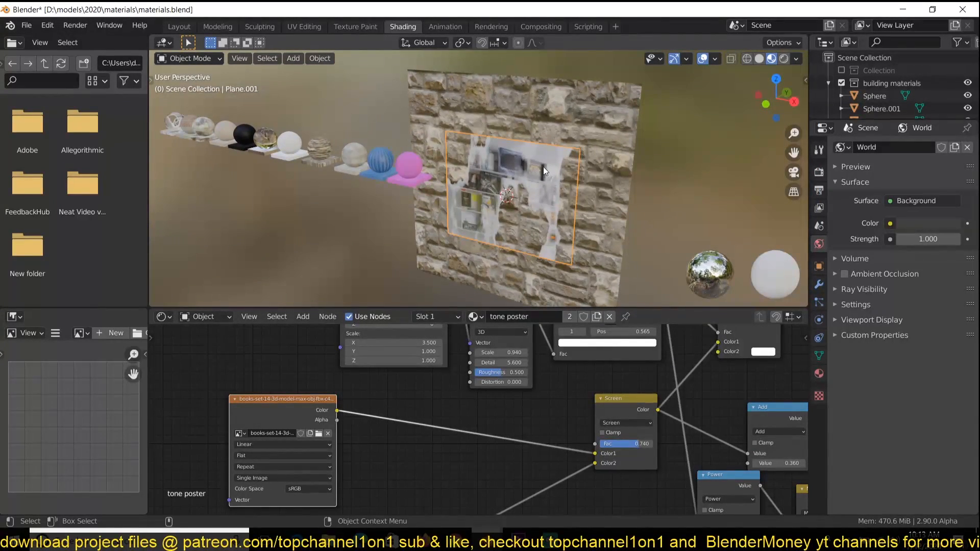
middle_drag(595, 182, 614, 154)
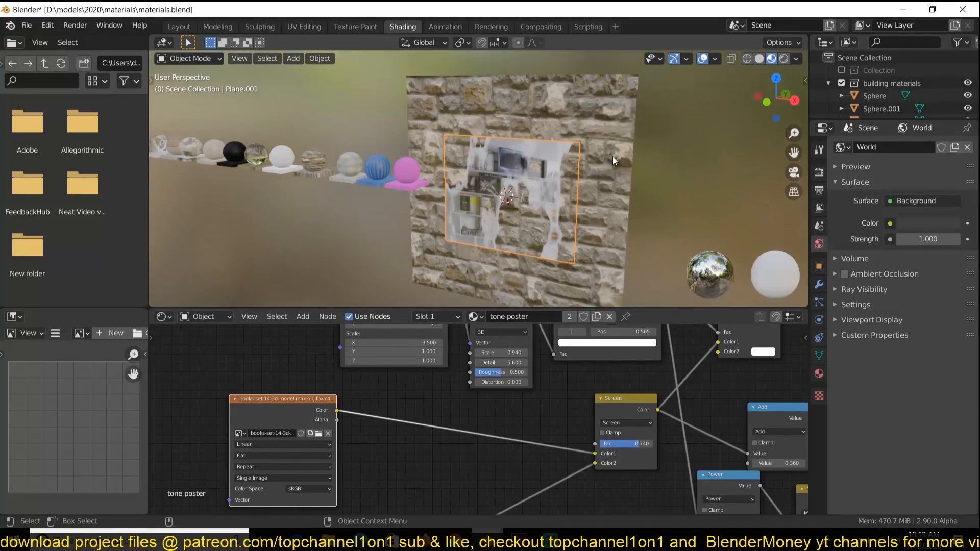
Set the Noise Texture scale in the tone poster nodes to 1.040 to vary the poster's torn areas.
middle_drag(489, 394, 460, 489)
drag(465, 450, 467, 450)
scroll(583, 155, up, 3)
key(alt+a)
scroll(593, 158, down, 5)
middle_drag(593, 158, 581, 197)
scroll(663, 177, down, 5)
scroll(588, 174, up, 5)
scroll(588, 173, down, 3)
scroll(581, 197, up, 2)
Create a new General file without saving the changes to materials.blend.
key(ctrl+n)
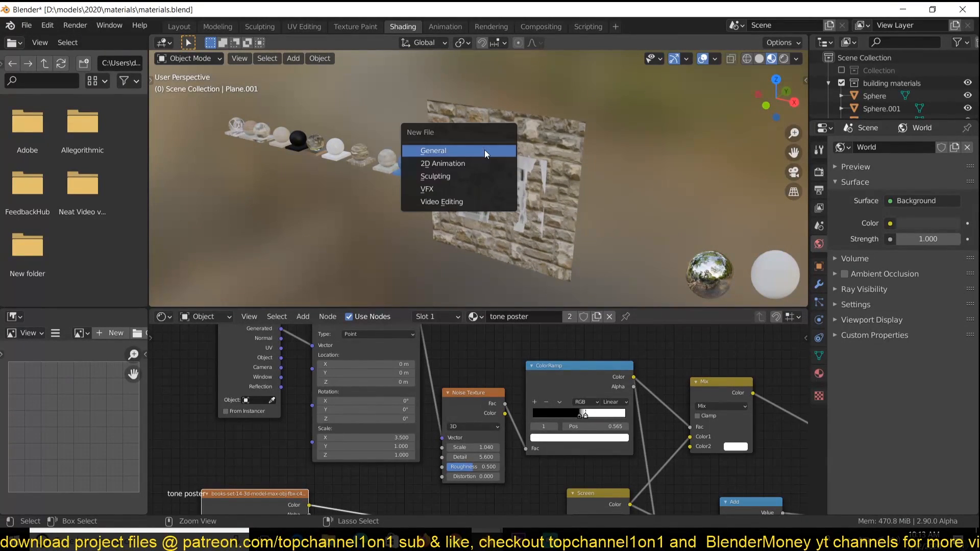
click(483, 151)
click(497, 289)
middle_drag(494, 280, 518, 247)
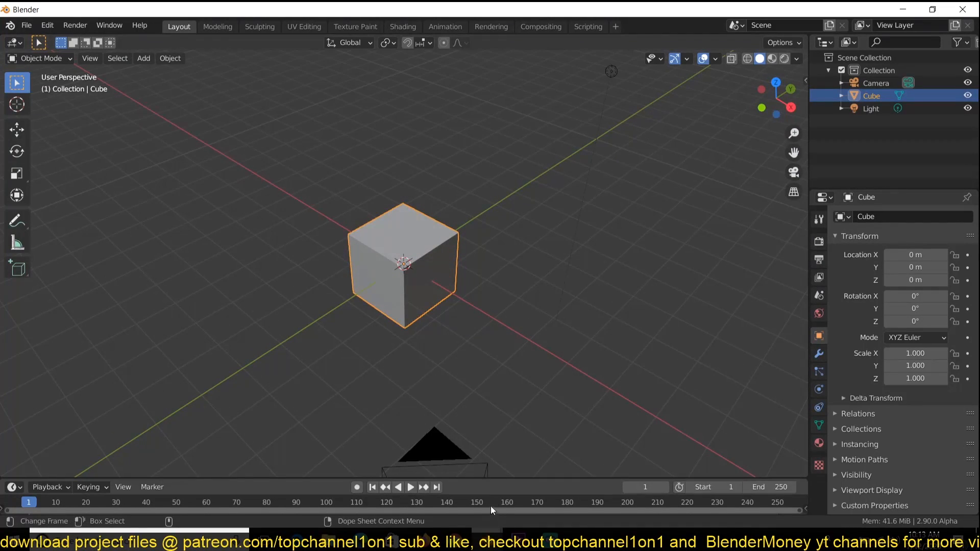
Switch to the Blender window with hospital corridor1.blend and examine the finished corridor scene.
mouse_move(484, 538)
click(452, 501)
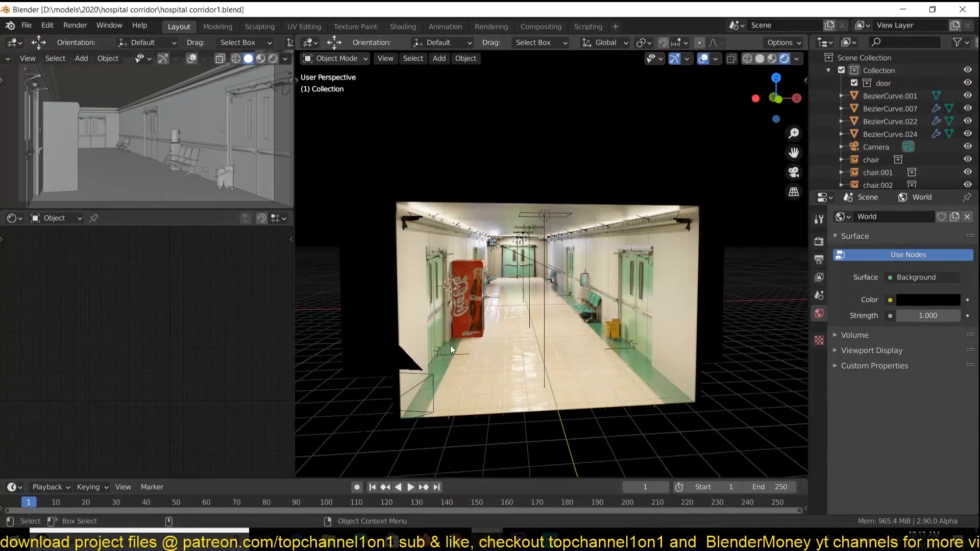
middle_drag(575, 311, 654, 329)
scroll(651, 331, up, 3)
scroll(651, 330, up, 3)
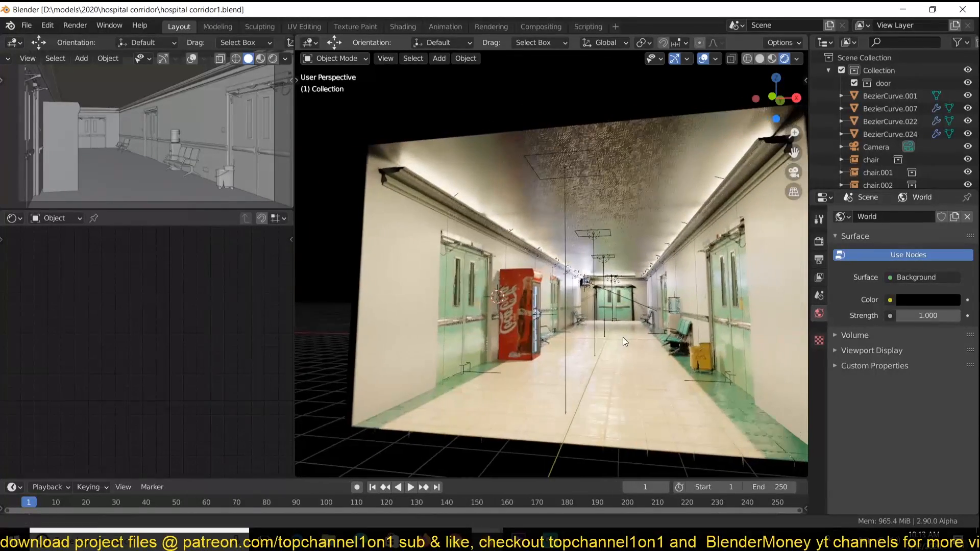
middle_drag(614, 334, 617, 309)
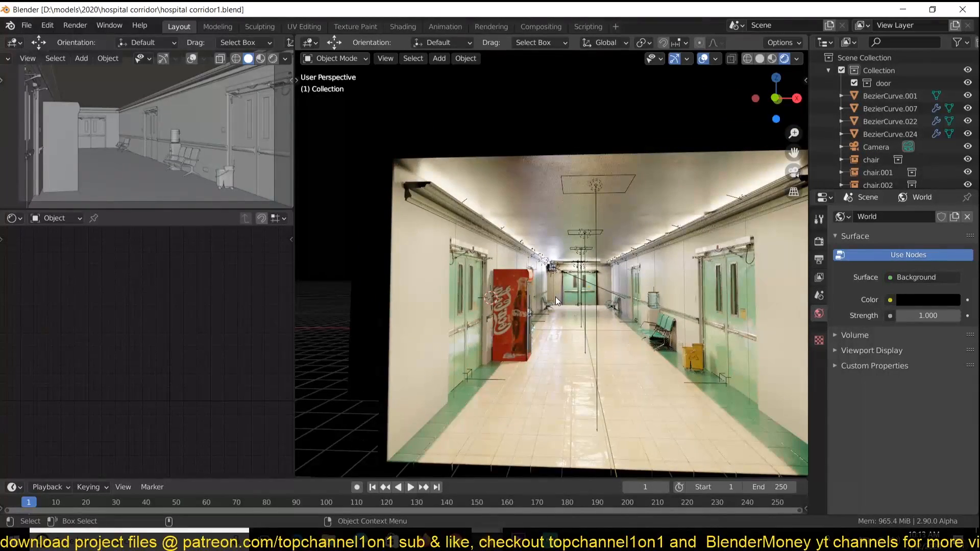
scroll(555, 296, up, 3)
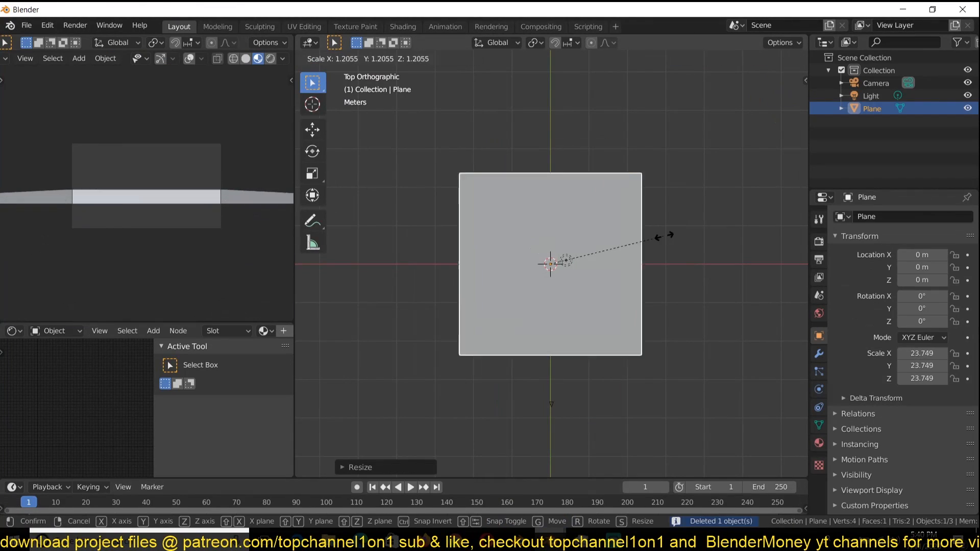
Resize the plane to a scale of about 19.6, lengthen it along Y and apply its scale.
click(641, 238)
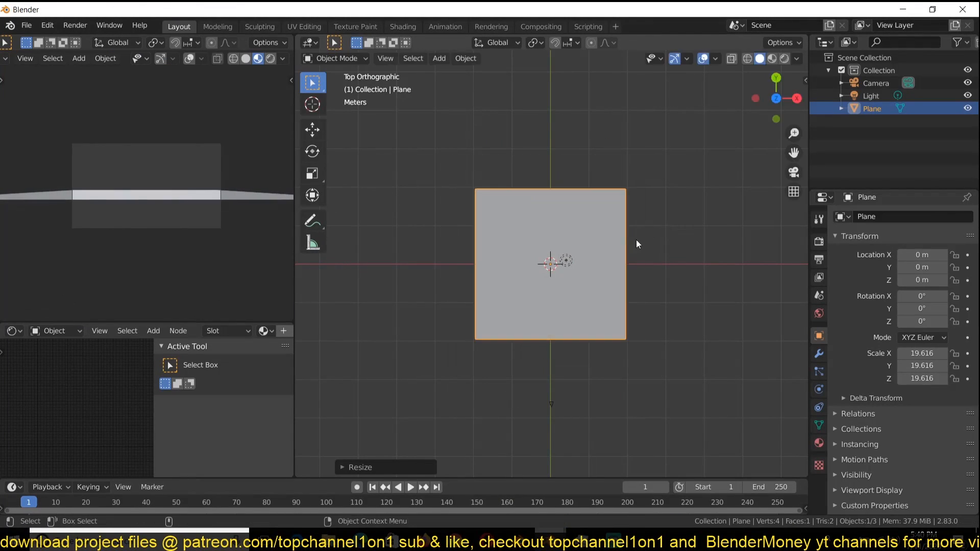
key(s)
key(y)
click(644, 94)
key(ctrl+a)
click(649, 183)
Set the solid viewport shading colour to Random and reselect the floor plane.
middle_drag(668, 364, 642, 279)
middle_drag(589, 320, 756, 306)
click(796, 59)
click(794, 227)
click(715, 443)
click(645, 383)
Save the file as hospital corridor.blend in a new "hospital corridor" folder inside D:\models\2020.
key(ctrl+s)
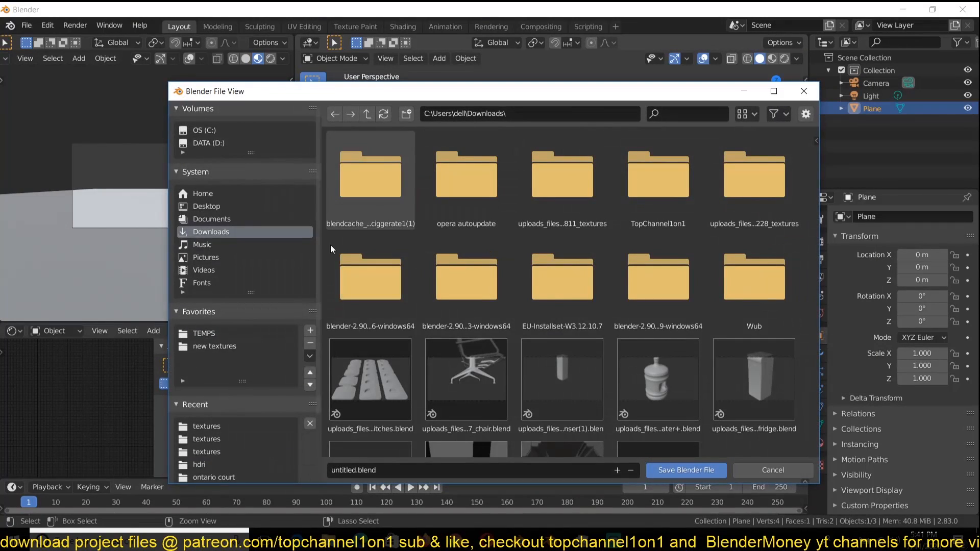
scroll(214, 388, down, 4)
click(204, 424)
click(406, 113)
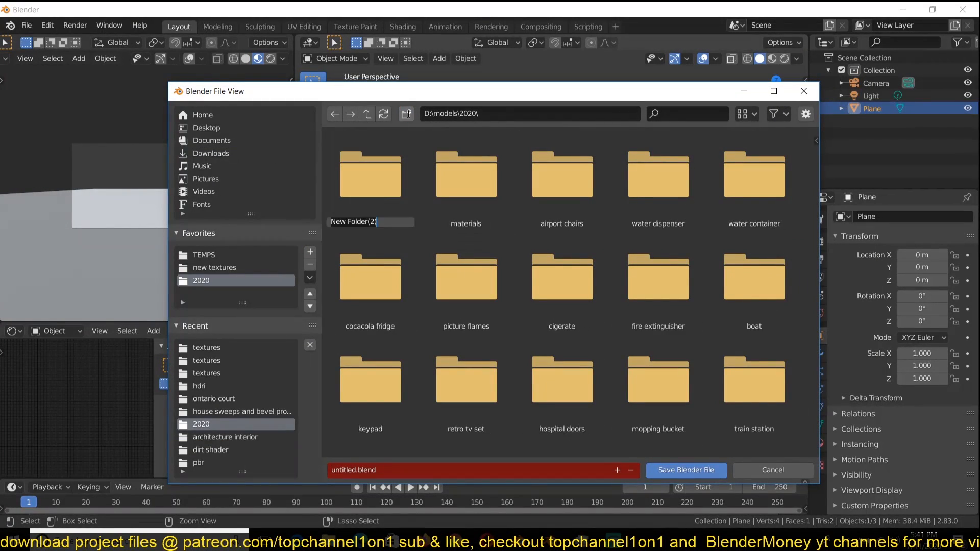
double_click(397, 173)
click(498, 463)
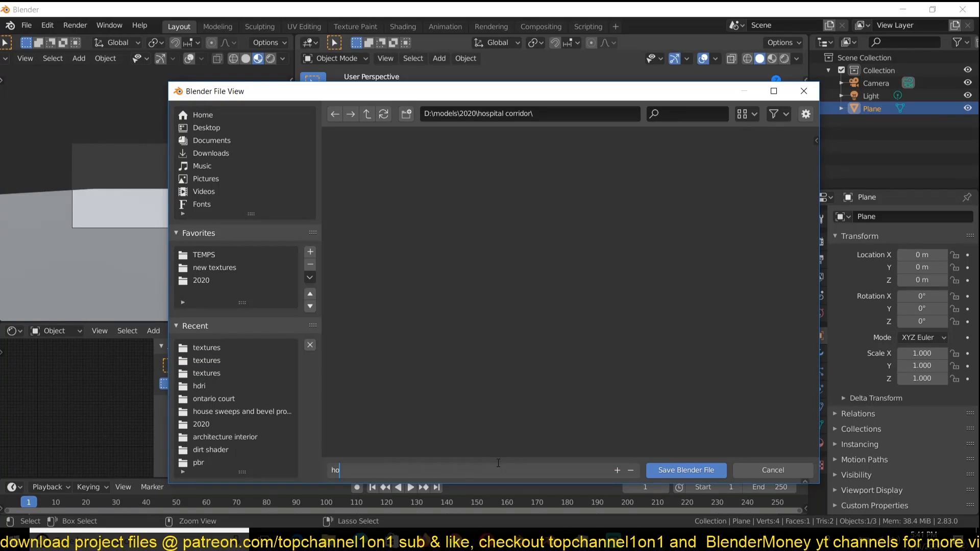
text(hospital corridor)
key(Return)
Copy a material preview sphere from the materials.blend library for use in the corridor file.
middle_drag(608, 380, 586, 326)
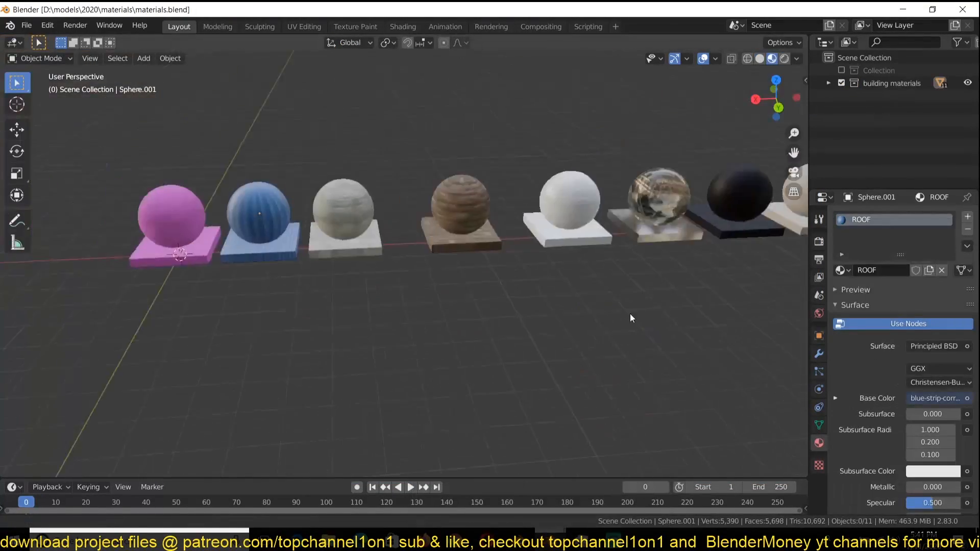
shift+middle_drag(630, 313, 337, 318)
scroll(450, 282, up, 8)
scroll(337, 319, down, 3)
click(334, 316)
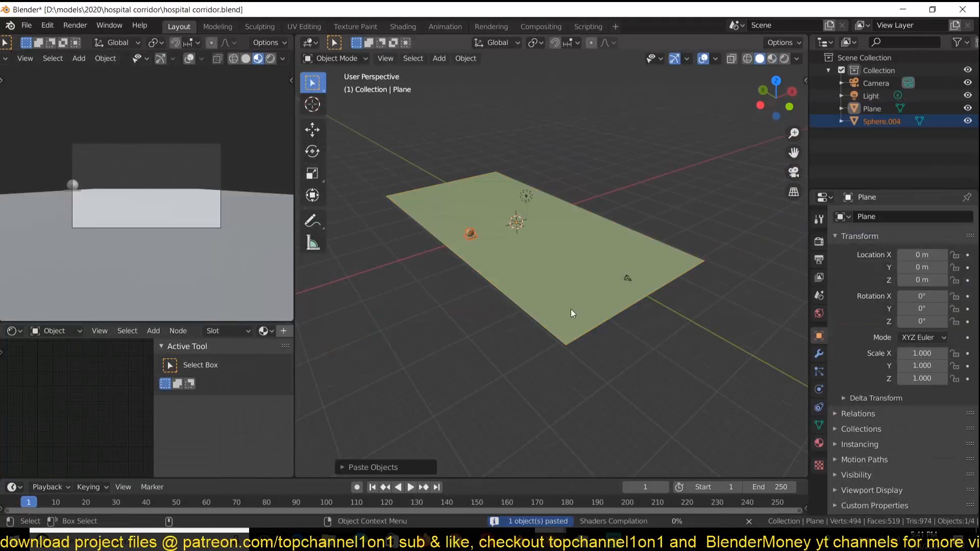
Link the pasted sphere's material to the floor plane and delete the sphere.
scroll(570, 308, up, 5)
scroll(592, 251, down, 4)
shift+click(454, 217)
key(ctrl+l)
click(449, 257)
click(455, 212)
key(x)
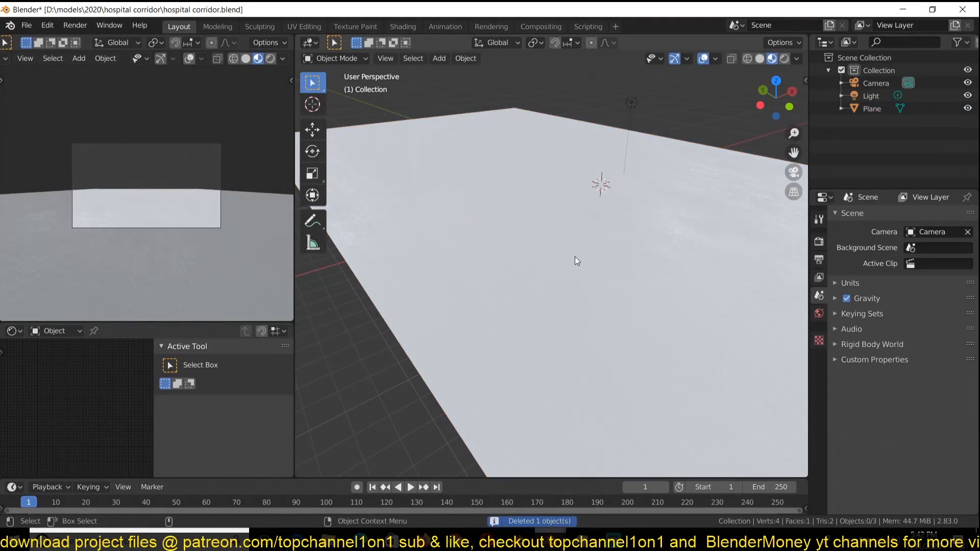
Save the file and add Solidify and Bevel modifiers to the floor plane.
click(500, 232)
key(ctrl+s)
click(655, 273)
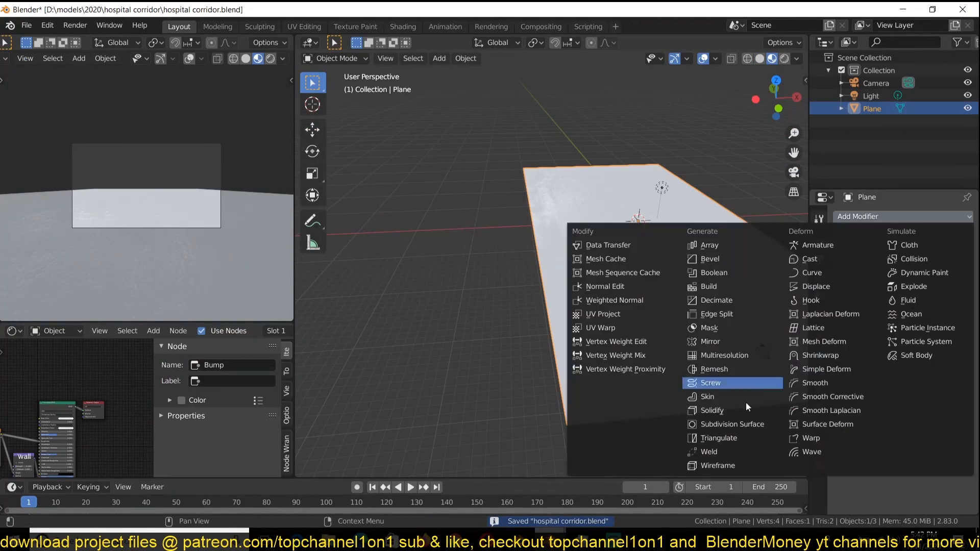
click(742, 391)
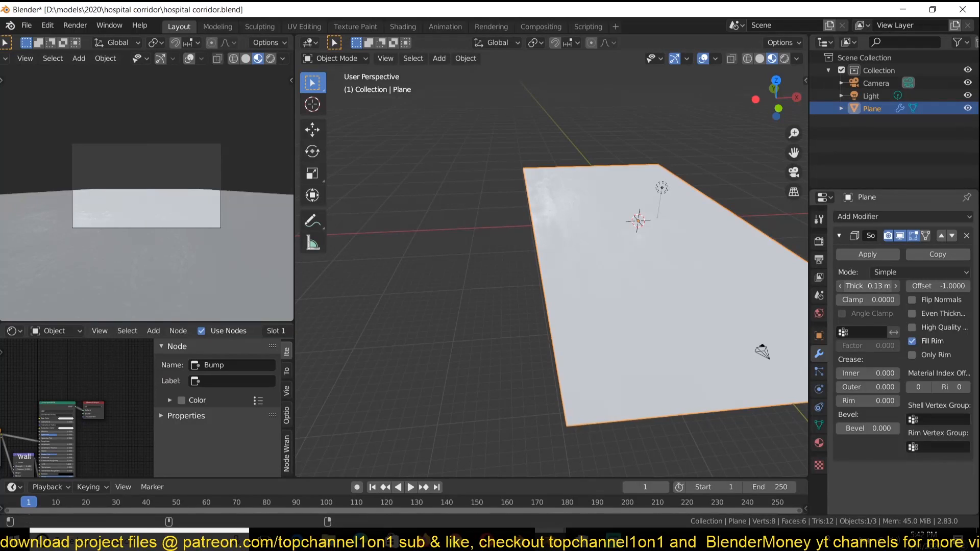
click(903, 216)
click(710, 253)
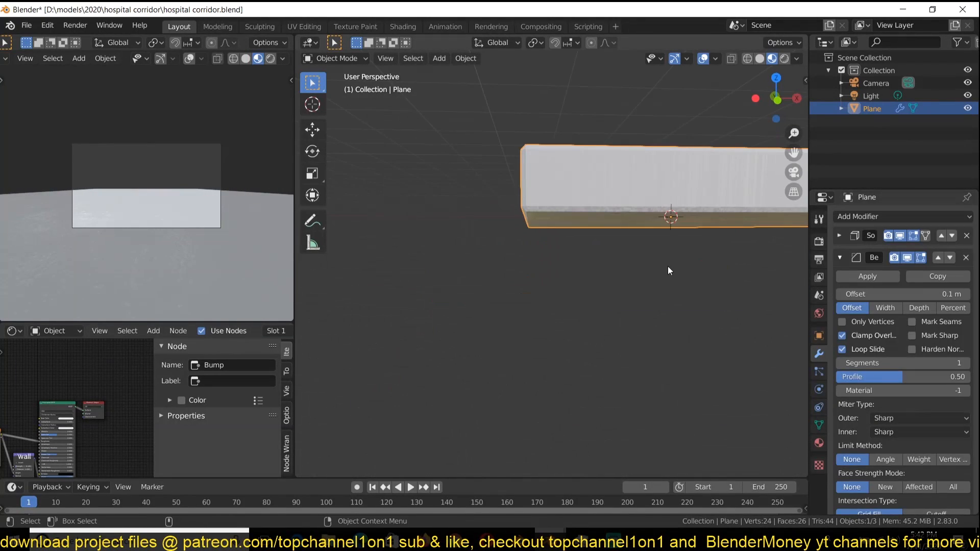
Apply the floor plane's transform and save the hospital corridor file.
click(819, 425)
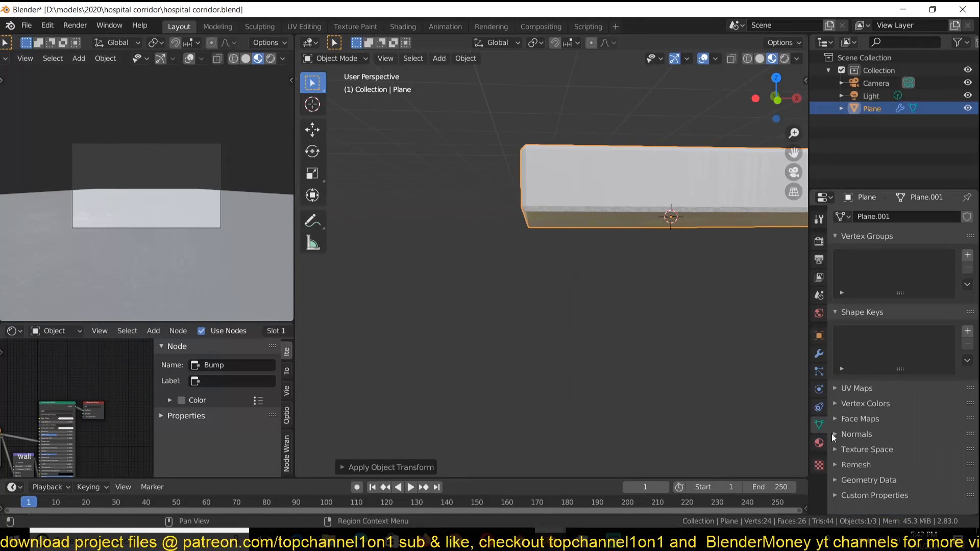
click(818, 353)
key(ctrl+s)
scroll(872, 433, down, 3)
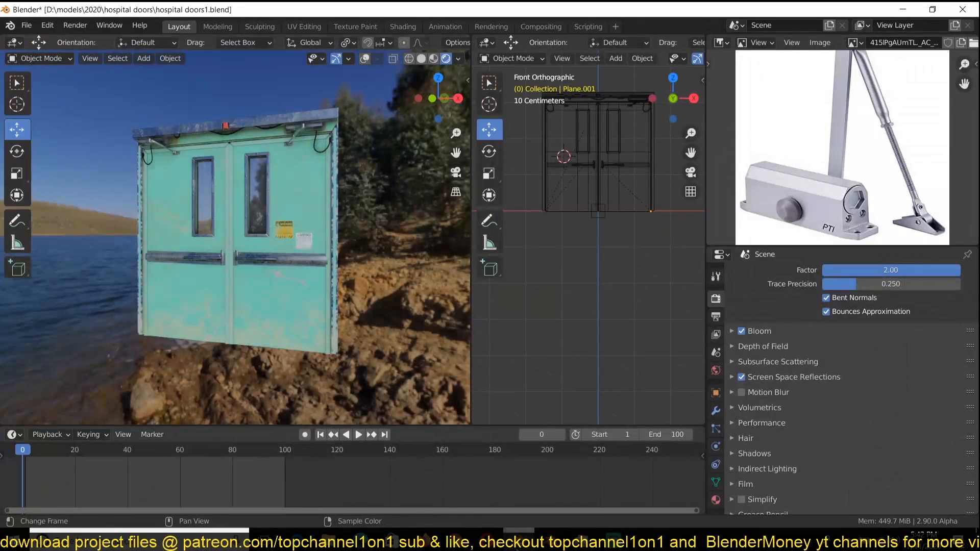
Quit the hospital doors1.blend session and reopen hospital corridor.blend in Blender 2.90.
key(ctrl+q)
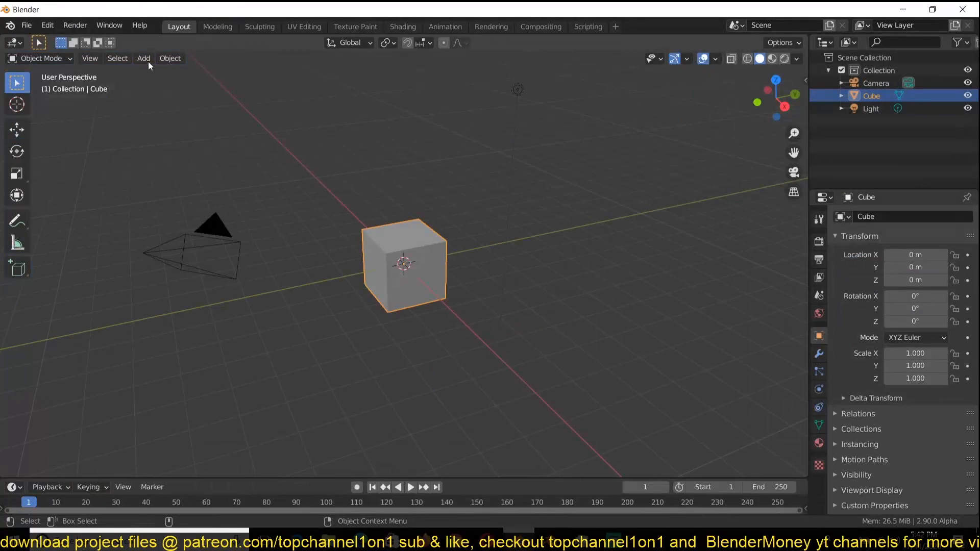
click(26, 25)
click(77, 53)
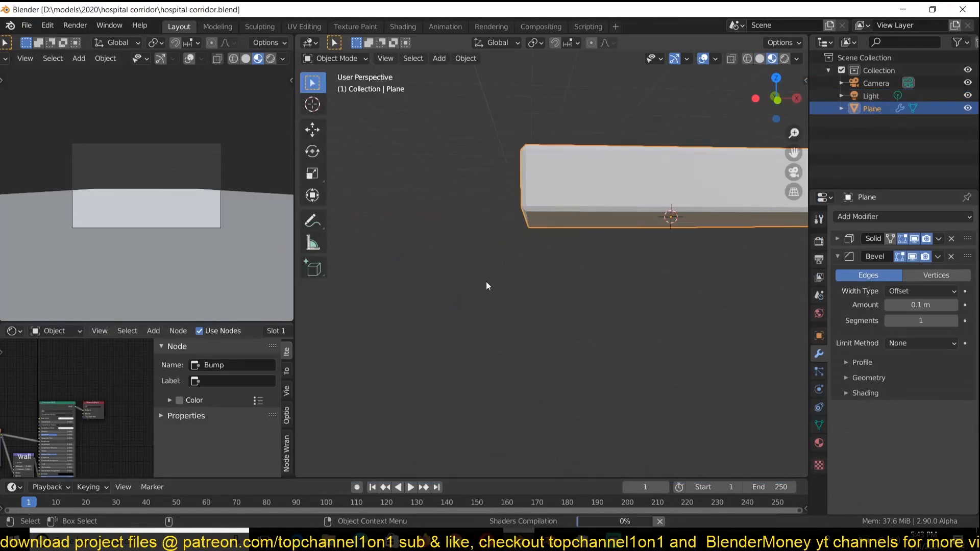
middle_drag(486, 282, 547, 245)
scroll(81, 256, up, 2)
scroll(677, 274, down, 2)
Save the file, raise the camera along Z and reposition it along Y.
click(676, 273)
key(ctrl+s)
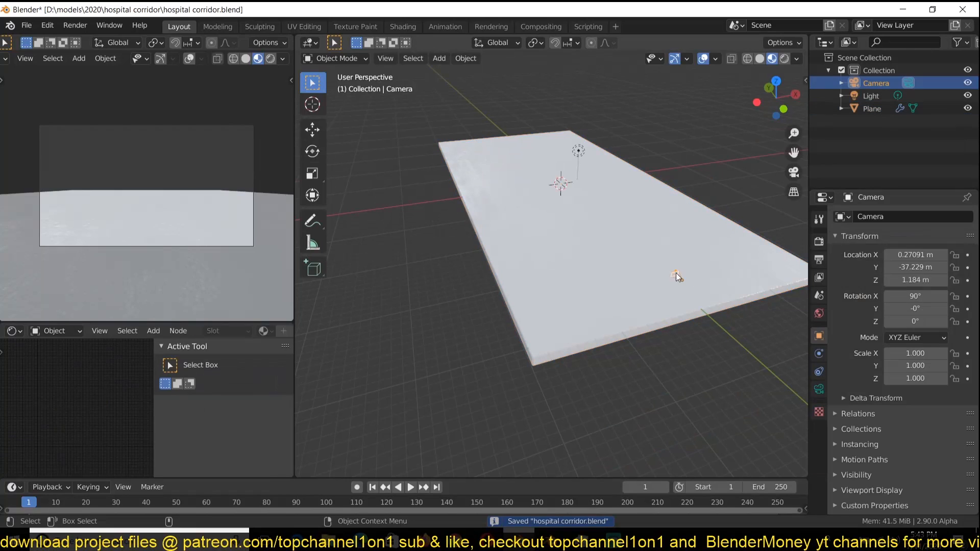
key(g)
key(z)
click(680, 167)
key(g)
key(y)
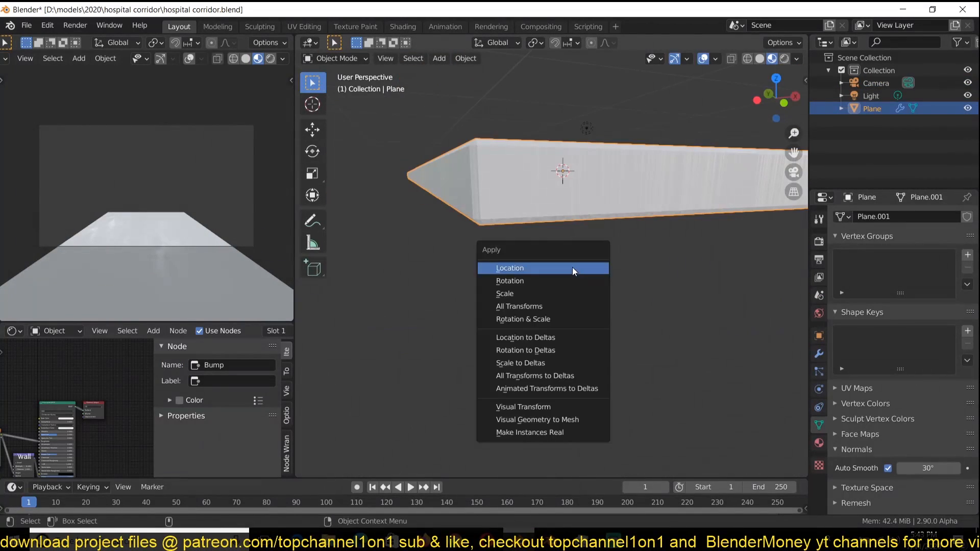
Apply the floor's transform, set its Bevel limit method to Angle at 30° and enable Harden Normals.
click(572, 268)
click(865, 393)
click(888, 412)
click(918, 343)
click(911, 389)
middle_drag(582, 248, 575, 301)
scroll(581, 290, down, 3)
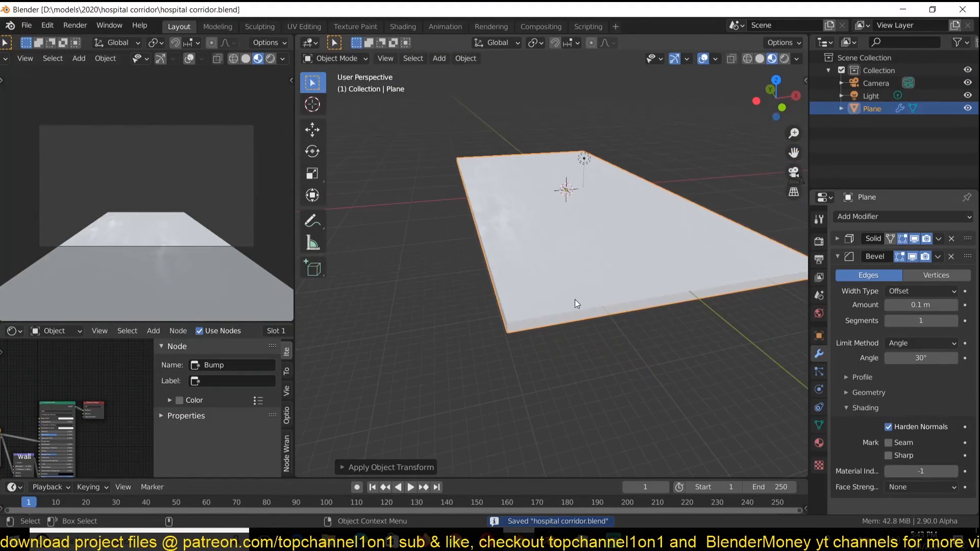
In front view, duplicate the floor plane, rotate the copy 90° about Y and place it as a side wall.
key(KP_1)
key(shift+d)
key(r)
key(y)
key(9)
key(0)
key(Return)
key(g)
click(543, 128)
Scale the side wall along Z to about 0.63 and position it vertically against the floor.
key(s)
shift+middle_drag(547, 148, 526, 184)
key(Escape)
key(g)
key(z)
click(526, 171)
key(s)
key(z)
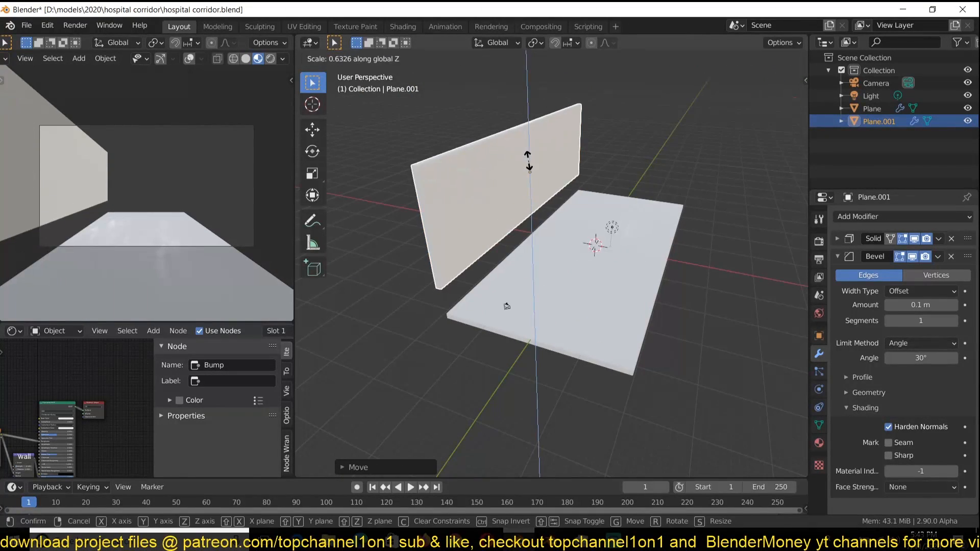
click(529, 163)
key(g)
key(z)
click(533, 191)
Adjust the Eevee render settings and save the hospital corridor file.
click(725, 232)
click(819, 241)
click(857, 303)
middle_drag(516, 256, 583, 240)
key(ctrl+s)
Apply the side wall's transform and mirror it across X using the floor plane as the mirror object.
click(462, 214)
click(819, 354)
key(ctrl+a)
click(463, 263)
click(877, 217)
click(713, 341)
click(953, 339)
click(613, 301)
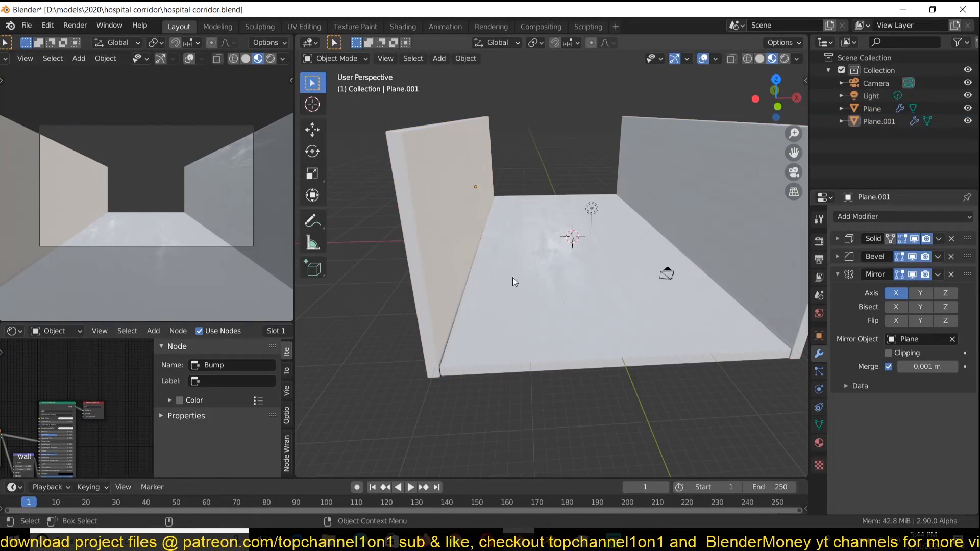
Activate the Move tool and save the corridor file with both walls.
click(312, 129)
click(526, 166)
middle_drag(526, 173, 592, 318)
key(ctrl+s)
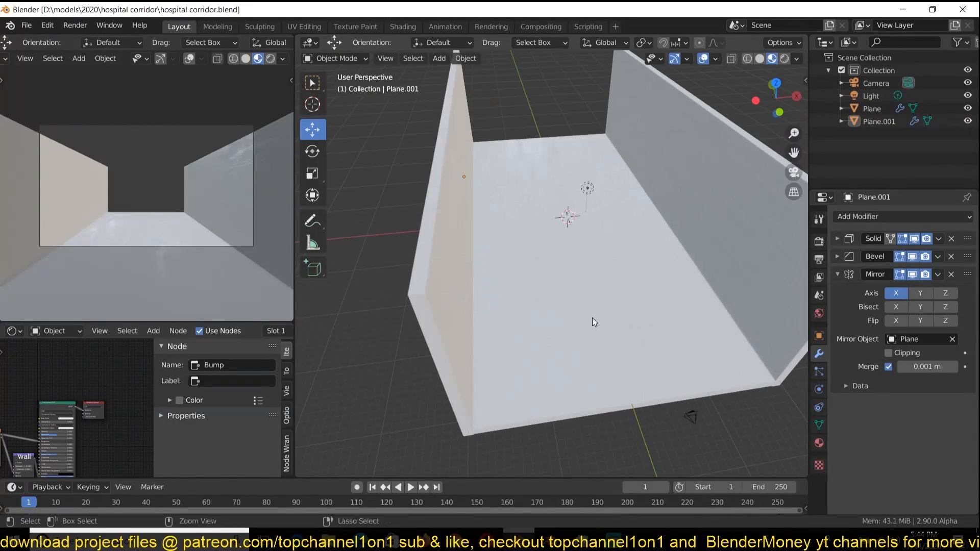
Duplicate the floor plane upward along Z to form the corridor's ceiling.
click(592, 317)
key(shift+d)
key(z)
click(665, 242)
click(715, 444)
middle_drag(700, 357, 622, 252)
scroll(657, 248, down, 5)
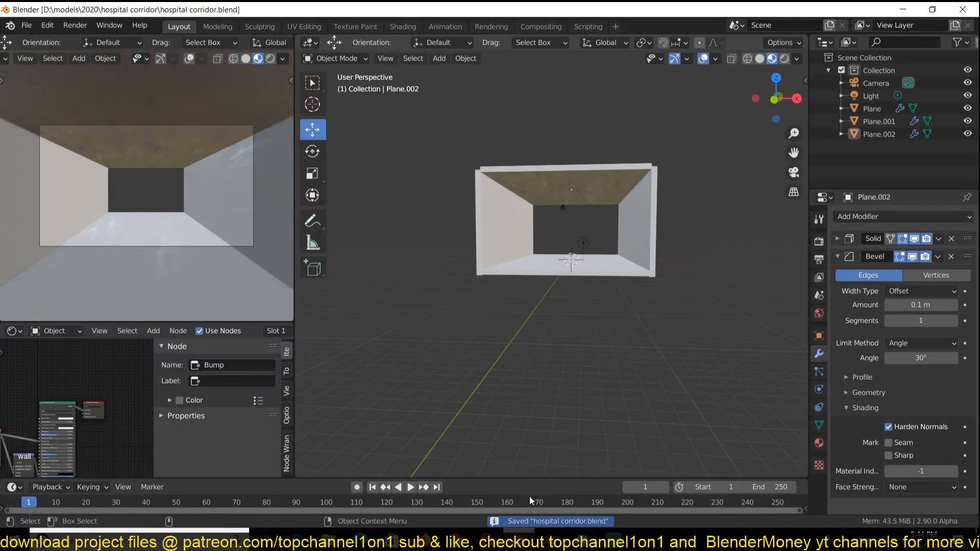
Launch a second Blender instance and open hospital doors1.blend from the hospital doors folder.
click(551, 537)
right_click(550, 537)
click(507, 471)
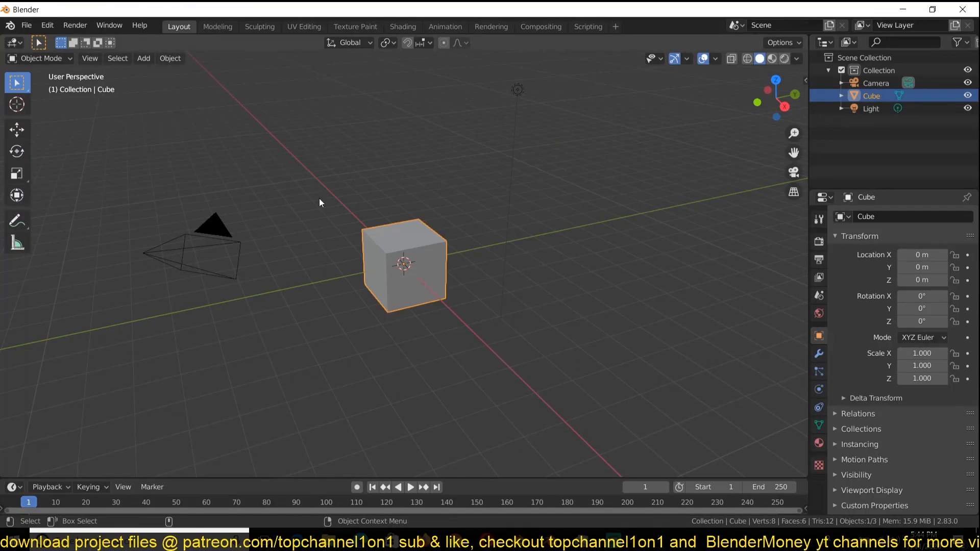
click(26, 25)
click(82, 54)
scroll(501, 283, down, 2)
double_click(557, 345)
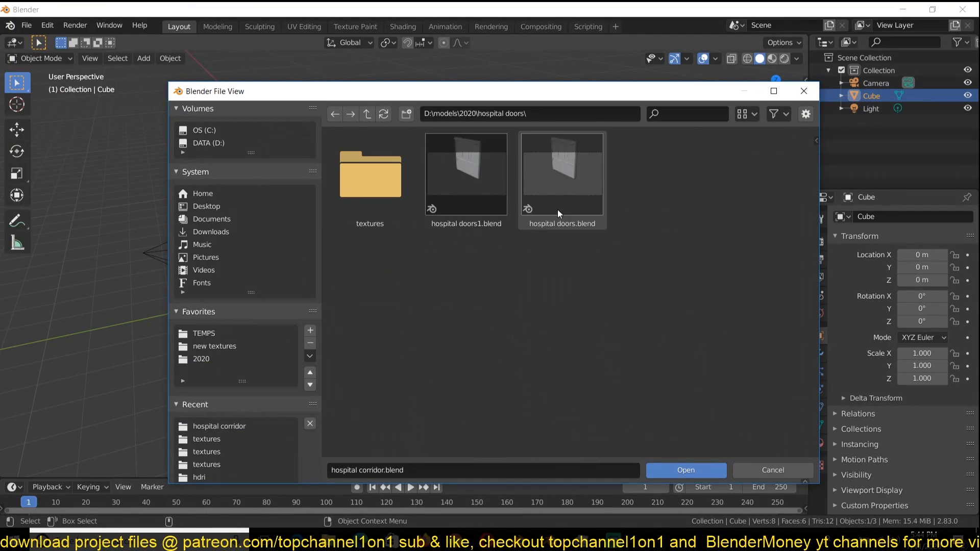
double_click(495, 194)
Examine the hospital door model and its individual parts from several angles.
mouse_move(500, 299)
middle_down()
mouse_move(501, 372)
mouse_move(632, 419)
middle_up()
key(ctrl+space)
middle_drag(255, 286, 301, 256)
drag(156, 182, 318, 346)
click(331, 286)
click(279, 256)
middle_drag(331, 285, 324, 332)
click(269, 261)
click(287, 271)
Move all of the door model's objects, without the camera, into a new collection named door.
click(551, 541)
click(720, 43)
click(658, 77)
drag(163, 171, 369, 357)
key(m)
click(308, 354)
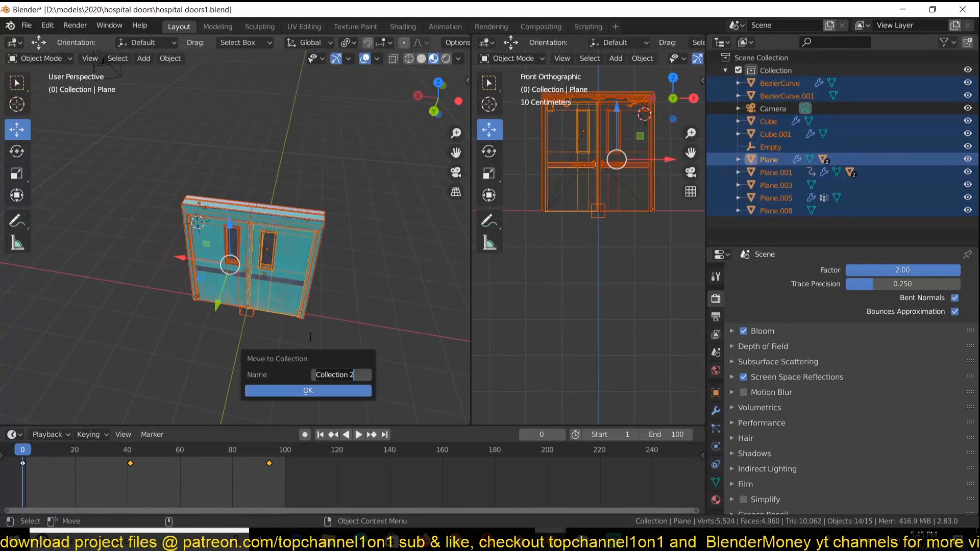
key(Return)
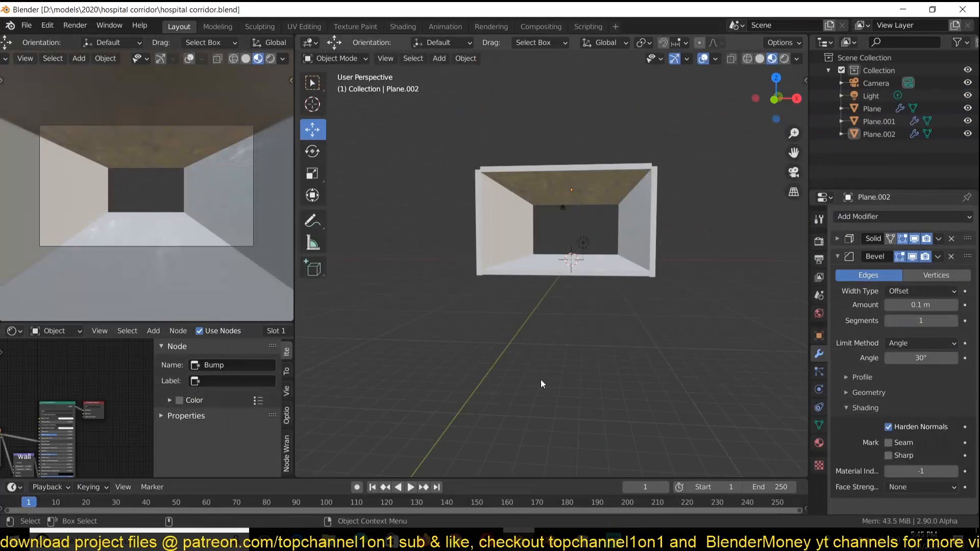
In the hospital corridor file, append the door collection from hospital doors1.blend.
click(26, 25)
mouse_move(54, 232)
click(50, 166)
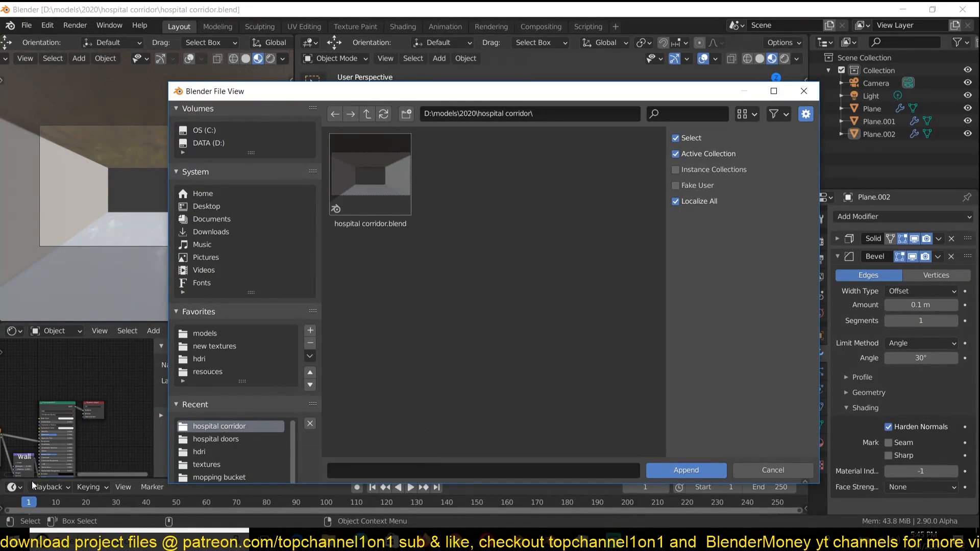
click(240, 439)
double_click(490, 194)
scroll(423, 362, down, 9)
double_click(452, 301)
key(BackSpace)
double_click(391, 281)
click(393, 209)
double_click(461, 202)
Delete the appended door objects and save the corridor file.
scroll(639, 289, up, 4)
key(KP_Decimal)
key(Delete)
key(ctrl+s)
Link the door collection from hospital doors1.blend as a collection instance and move it along Z to floor level.
click(26, 25)
click(106, 167)
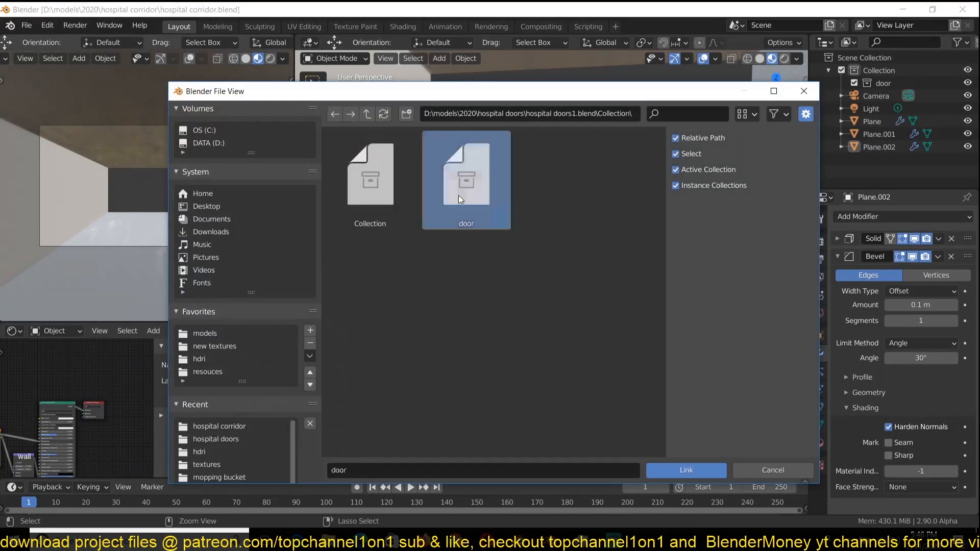
double_click(458, 195)
key(g)
key(z)
click(634, 271)
Scale the floor, walls and ceiling down together in front view and move them around the linked door.
key(KP_1)
click(559, 88)
shift+click(613, 281)
shift+click(720, 226)
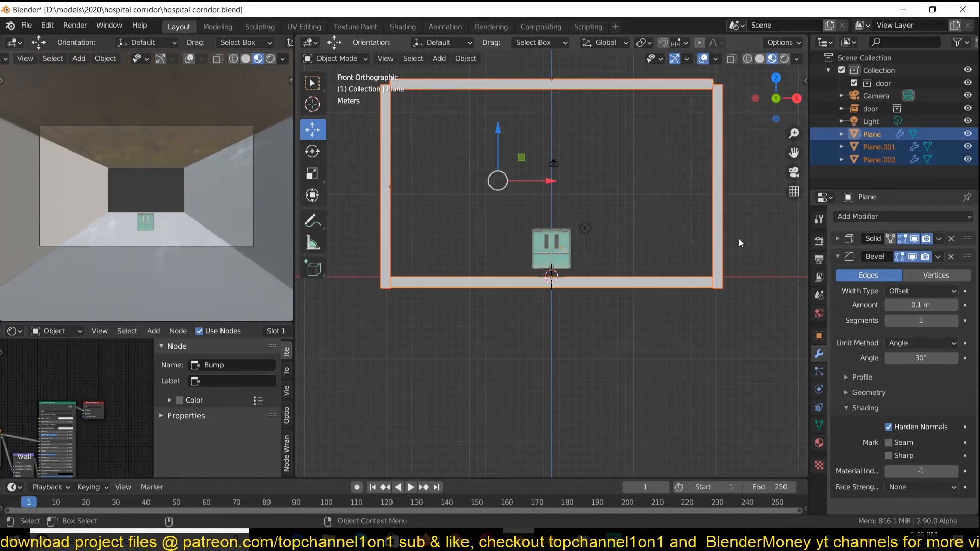
key(s)
click(594, 223)
key(g)
key(s)
key(g)
key(KP_Decimal)
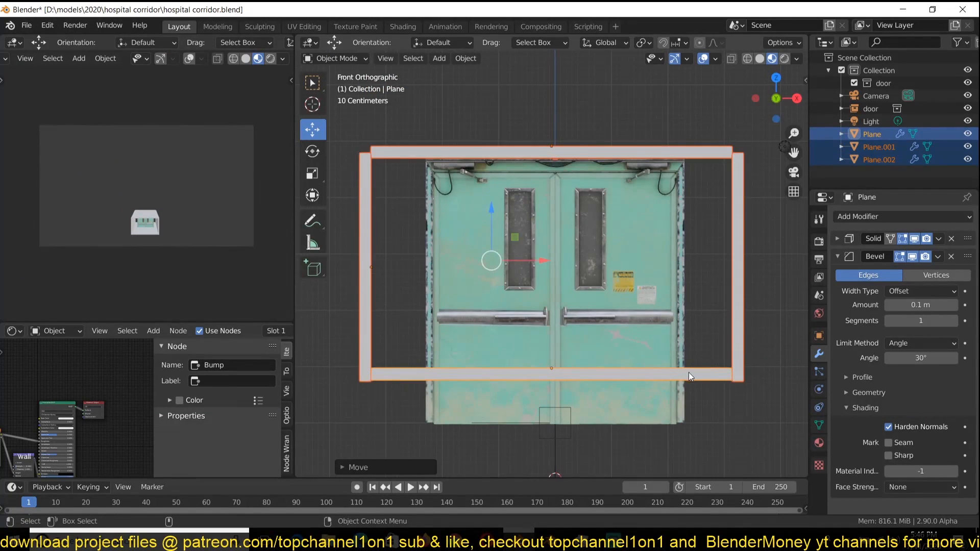
Align the camera to the current corridor view, save the file, and shift the camera along Y.
key(ctrl+alt+KP_0)
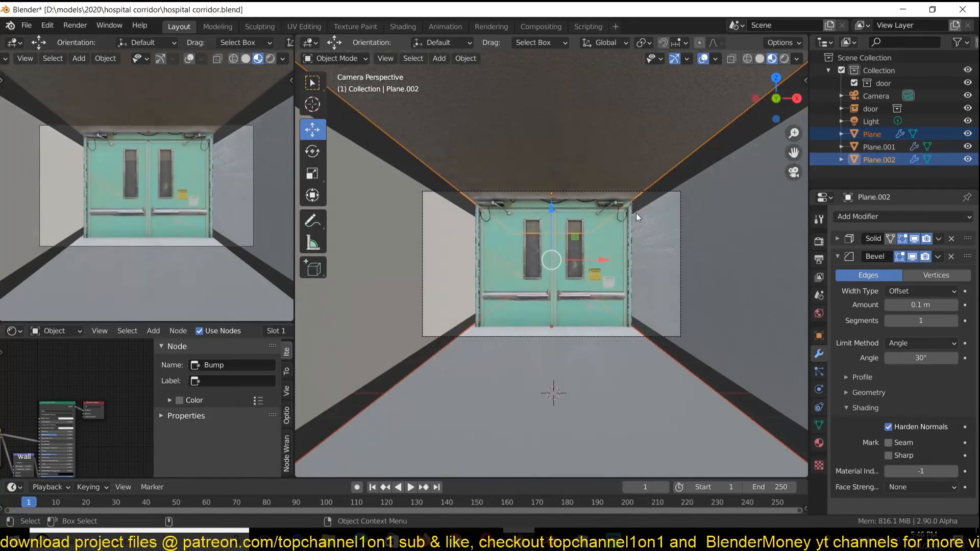
key(ctrl+s)
click(662, 193)
click(662, 192)
key(g)
key(y)
click(657, 277)
Lower the floor along Z to the door's base, widen it to the side walls and apply its transform.
key(KP_1)
click(628, 384)
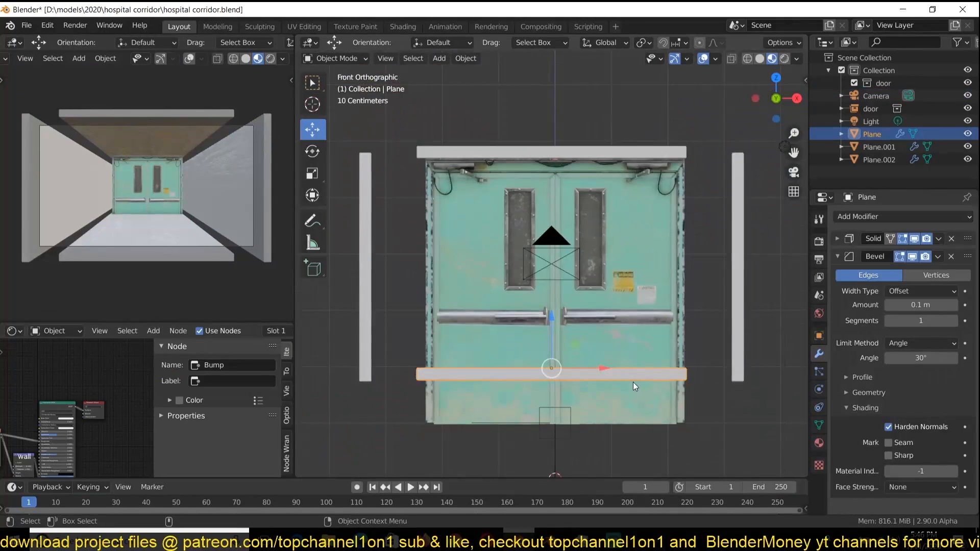
key(g)
key(z)
click(639, 339)
key(ctrl+a)
click(651, 335)
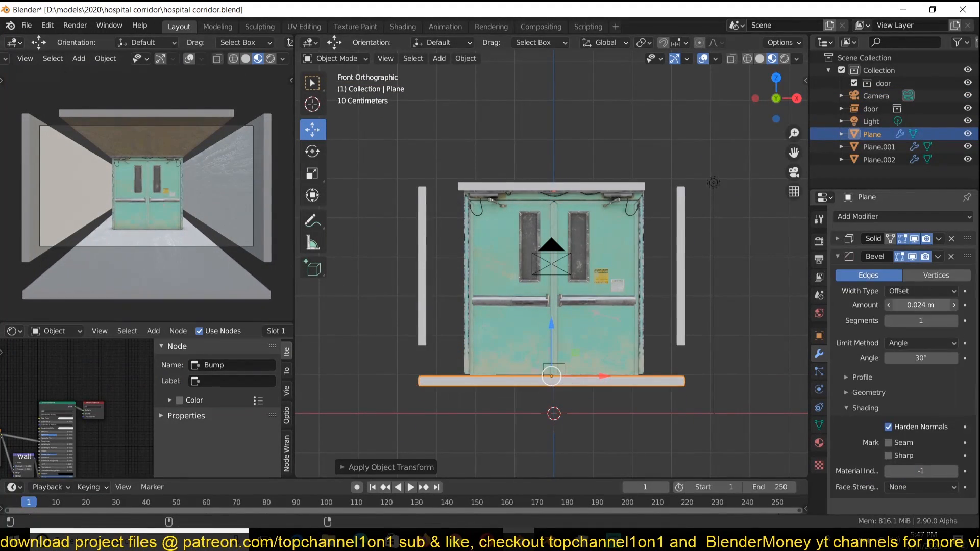
Apply the side walls' transform, reduce their bevel and lower them onto the floor.
click(681, 288)
key(ctrl+a)
click(687, 290)
key(ctrl+s)
click(837, 239)
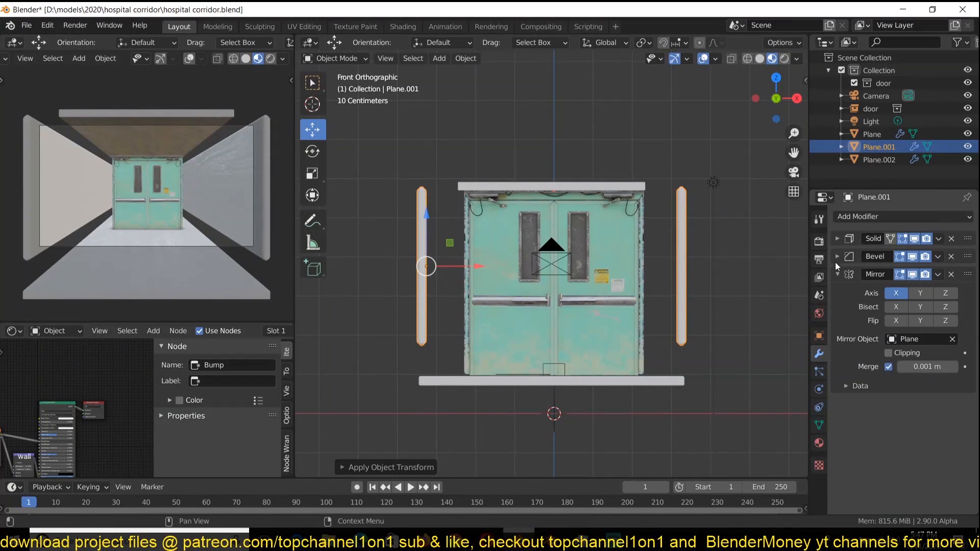
click(838, 256)
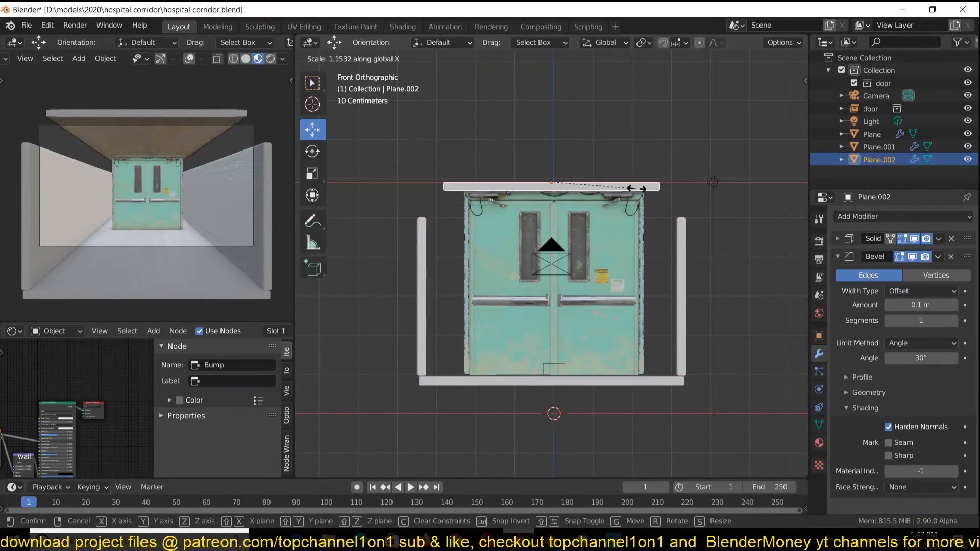
Widen the ceiling along X across the walls, apply its transform, set its Solidify thickness to 0.241 m, raise it and save.
click(658, 191)
key(ctrl+a)
click(665, 191)
drag(921, 273, 895, 273)
drag(553, 149, 553, 128)
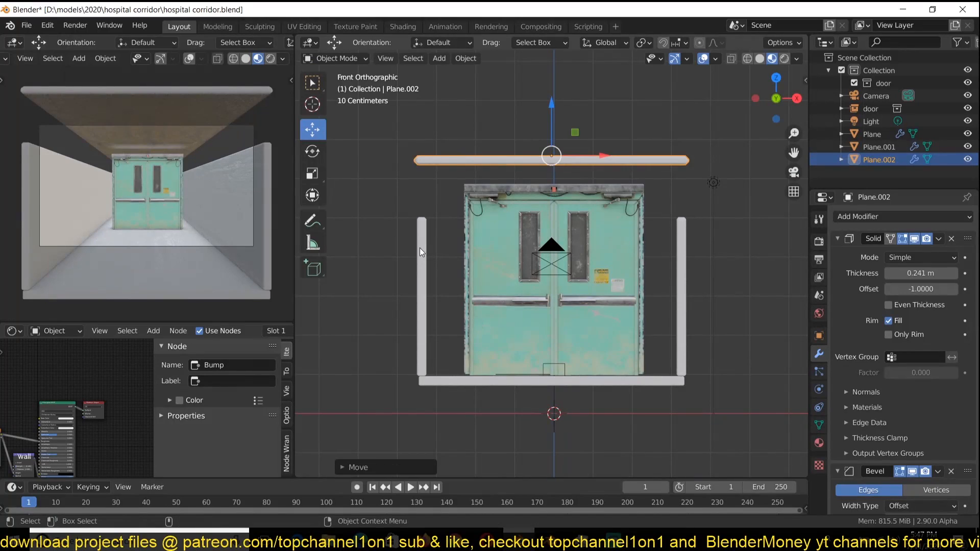
key(ctrl+s)
Move the side walls outward along X, scale the walls, floor and ceiling along Y, and apply their transforms.
click(421, 261)
drag(464, 293, 416, 292)
shift+click(511, 381)
shift+click(612, 160)
key(KP_7)
middle_drag(617, 197, 689, 115)
shift+click(582, 297)
key(s)
key(y)
click(611, 316)
key(ctrl+a)
click(612, 317)
middle_drag(612, 318, 566, 261)
scroll(561, 269, down, 3)
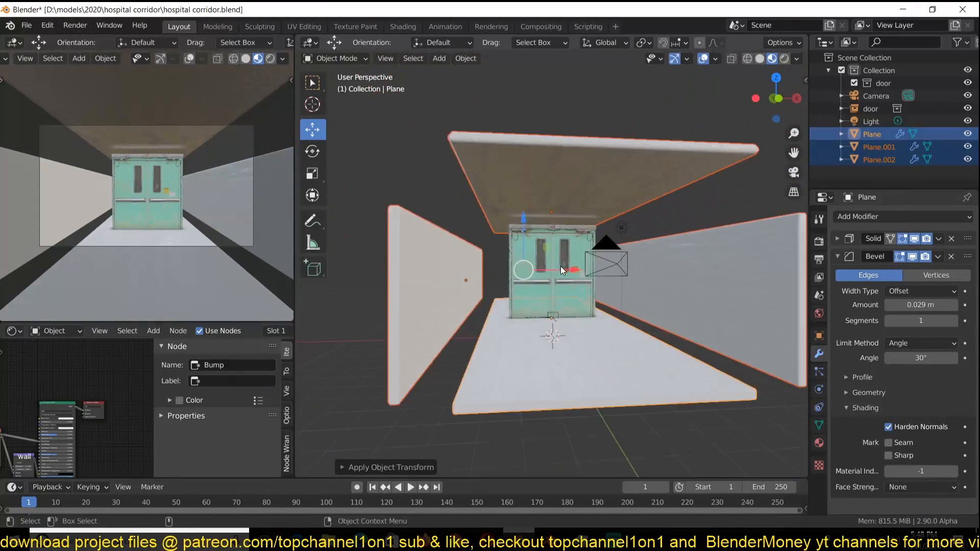
Scale the side walls along Z to make the corridor taller.
click(439, 286)
middle_drag(444, 286, 602, 239)
key(s)
key(z)
click(635, 175)
Scale the floor along X and lower it to fit the side walls.
middle_drag(638, 179, 604, 190)
click(577, 357)
key(s)
key(x)
drag(552, 265, 553, 289)
Move the floor, walls and ceiling together along the corridor's length and reposition the camera.
shift+click(659, 302)
shift+click(607, 216)
middle_drag(607, 217, 516, 265)
drag(509, 271, 625, 282)
click(632, 283)
middle_drag(625, 281, 623, 230)
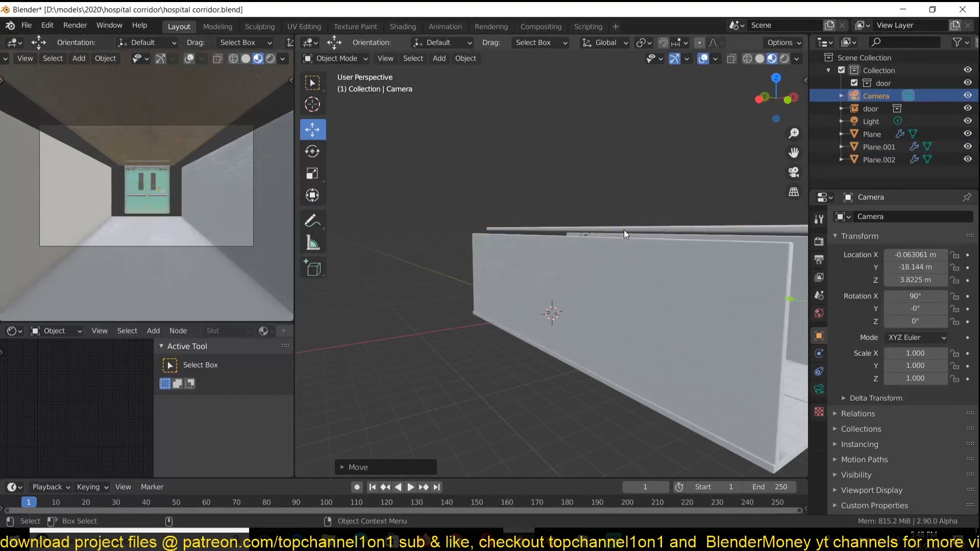
Duplicate a corridor plane as the end wall at the door, apply its transform and set its Solidify thickness to 0.771 m.
click(623, 231)
key(KP_3)
middle_drag(653, 317, 403, 266)
key(ctrl+a)
click(478, 298)
drag(920, 273, 906, 273)
middle_drag(623, 255, 710, 275)
key(s)
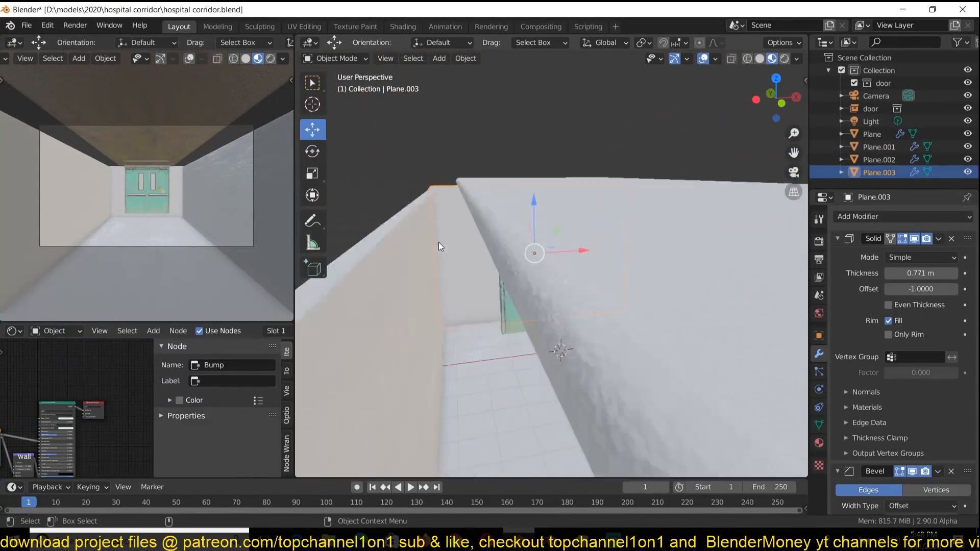
Fit the linked door into the end wall and save the corridor file.
click(518, 282)
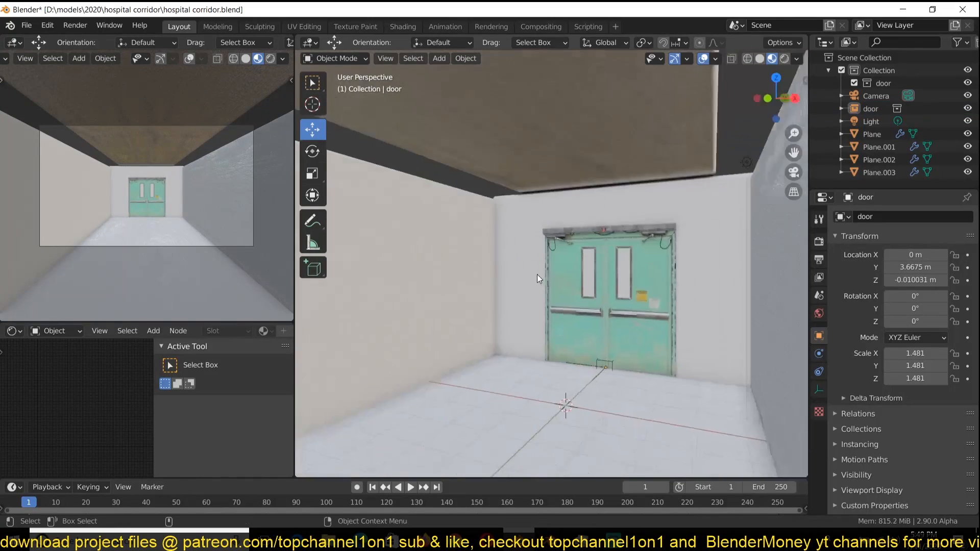
scroll(537, 274, up, 3)
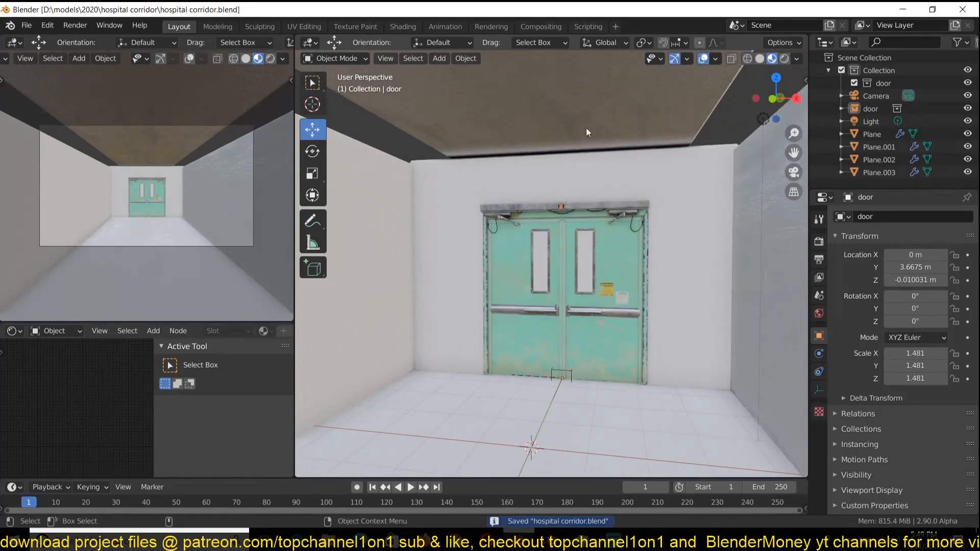
click(586, 221)
key(ctrl+s)
Close the gap between the ceiling and the tops of the corridor walls.
click(480, 133)
key(alt+a)
middle_drag(480, 133, 496, 226)
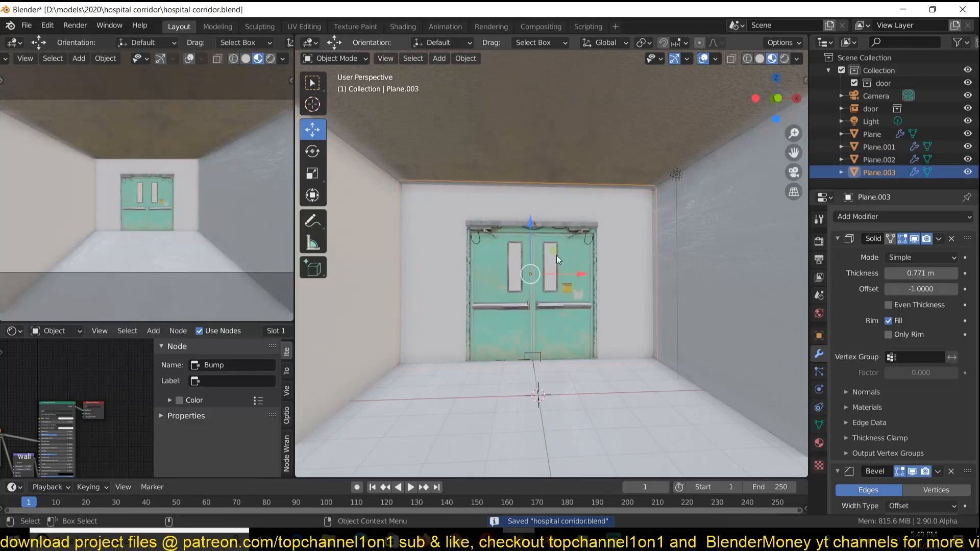
Cut edge loops into the end wall around the door and delete the faces covering the doorway.
key(shift+a)
key(ctrl+r)
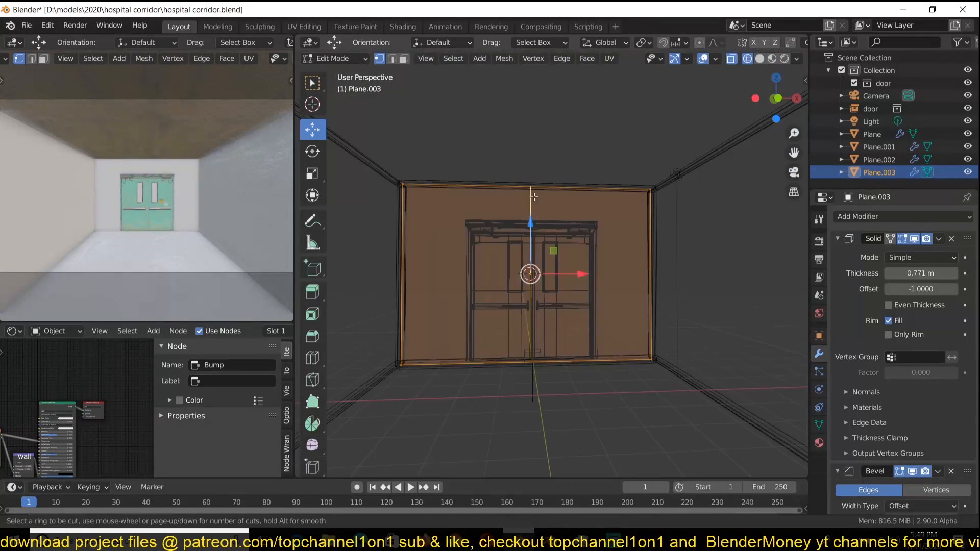
click(533, 196)
click(668, 170)
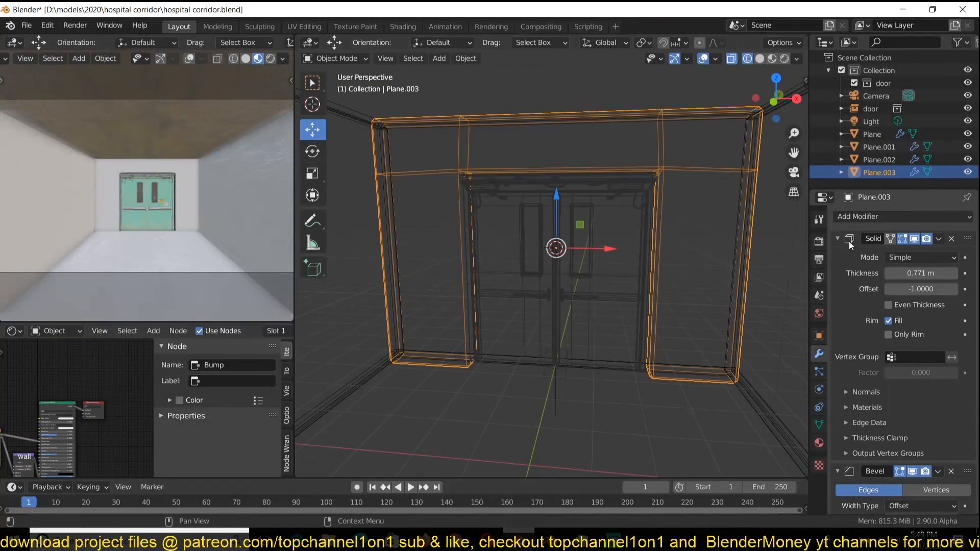
Adjust the doorway's right vertical edge loop along X in front view and check the opening in shaded view.
key(Tab)
key(KP_1)
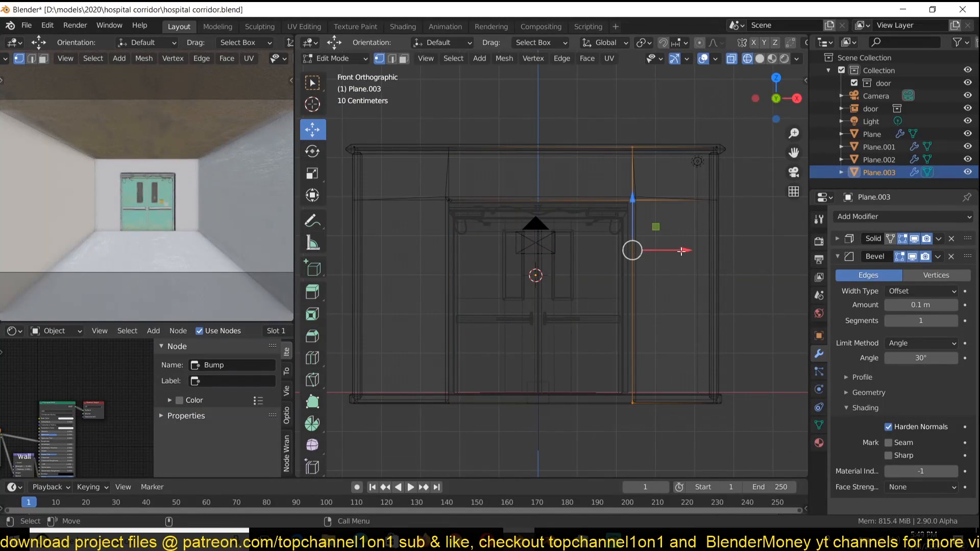
key(Tab)
key(shift+z)
key(alt+a)
mouse_move(669, 259)
middle_down()
mouse_move(617, 339)
mouse_move(719, 238)
mouse_move(627, 264)
mouse_move(700, 244)
middle_up()
click(701, 244)
scroll(701, 244, down, 2)
Move both vertical edge loops of the doorway inward along X to meet the door frame.
key(Tab)
key(shift+z)
drag(596, 81, 665, 377)
key(shift+z)
drag(689, 212, 677, 211)
shift+middle_drag(612, 240, 695, 236)
drag(475, 87, 542, 442)
drag(565, 262, 570, 262)
Lower the doorway's horizontal edge loop along Z to the top of the door frame.
key(z)
drag(380, 206, 759, 175)
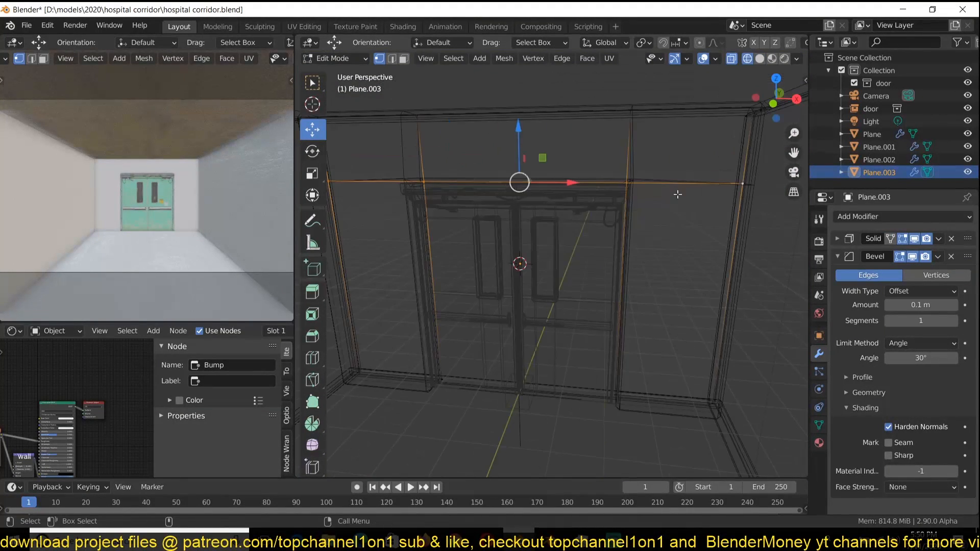
drag(519, 133, 520, 140)
key(Tab)
Set the Bump strength to 0.01 in the ceiling's wall material.
click(603, 106)
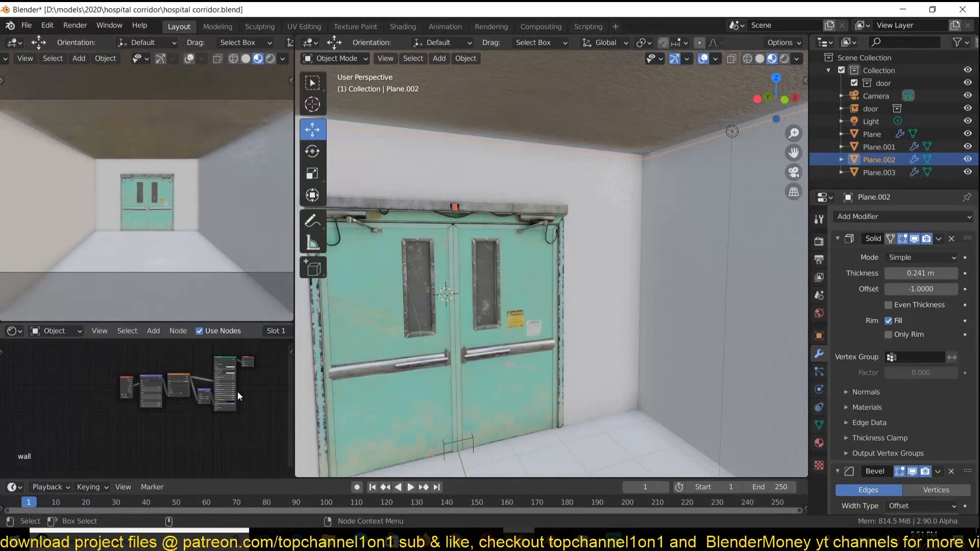
scroll(216, 399, up, 3)
click(150, 442)
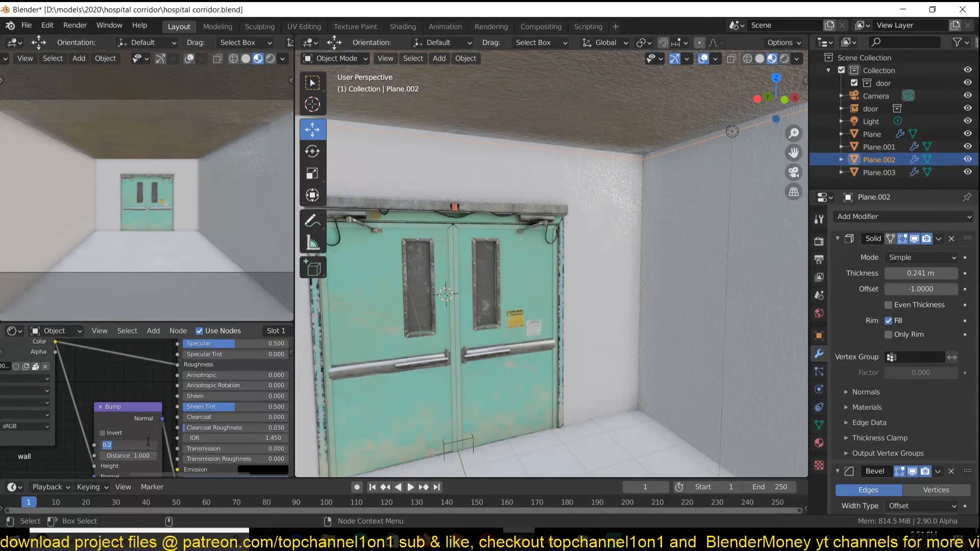
middle_drag(146, 407, 160, 423)
Insert a Math node set to Add with value 0.5 between the image texture's Color and Roughness, and save.
key(shift+a)
mouse_move(148, 474)
click(219, 379)
click(170, 363)
key(ctrl+s)
middle_drag(170, 363, 177, 372)
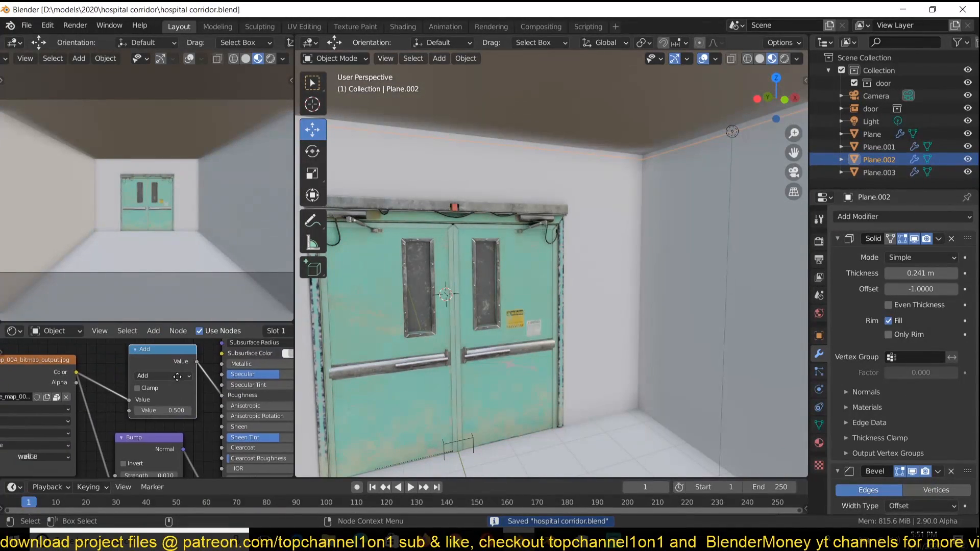
Set the Math Add node's value to 0.06 in the wall material and save the file.
middle_drag(445, 277, 472, 271)
double_click(164, 410)
text(0.06)
key(Return)
middle_drag(597, 388, 547, 396)
click(547, 397)
key(alt+a)
key(ctrl+s)
scroll(609, 440, down, 4)
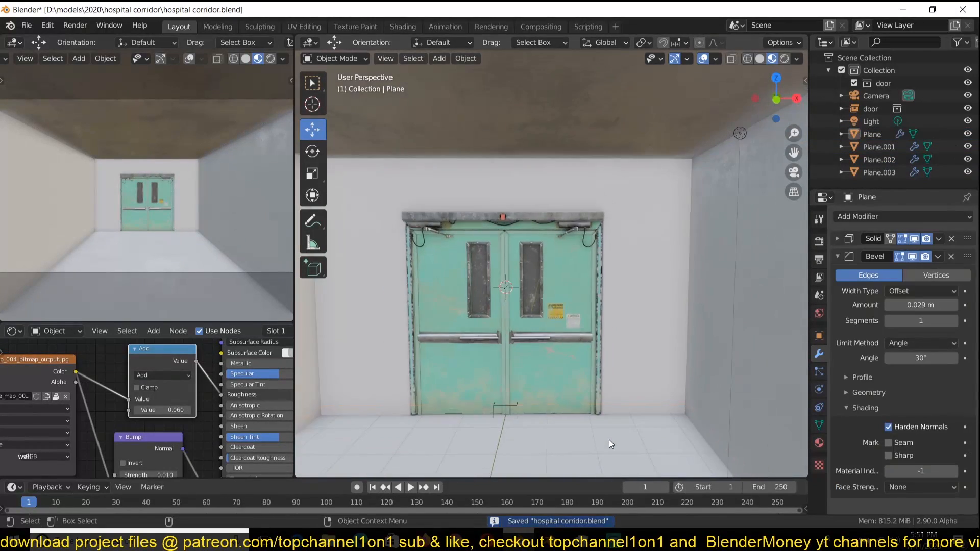
Try to link the chair meshes Cube.004, Cube.005, Plane.009 and Plane.011 from the airport chairs file.
middle_drag(629, 410, 644, 394)
scroll(639, 403, down, 3)
scroll(635, 400, up, 8)
scroll(635, 399, down, 6)
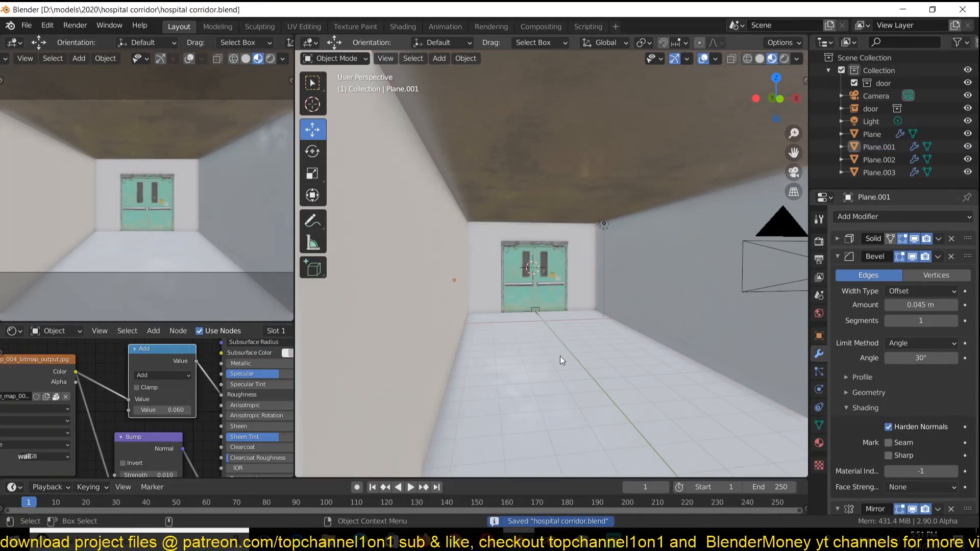
click(26, 25)
mouse_move(96, 228)
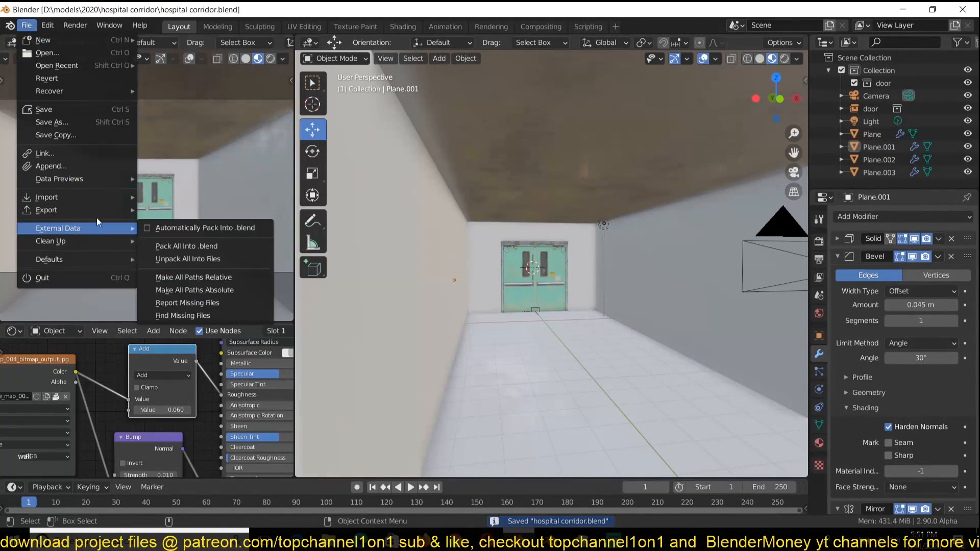
click(89, 154)
click(367, 114)
click(367, 115)
click(367, 114)
double_click(407, 275)
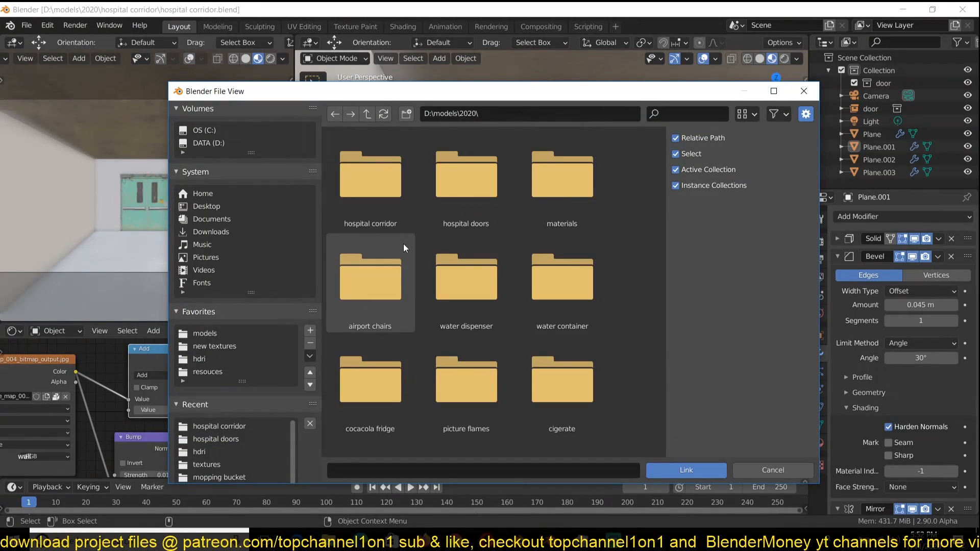
double_click(387, 197)
scroll(510, 375, down, 4)
double_click(479, 299)
drag(366, 348, 704, 130)
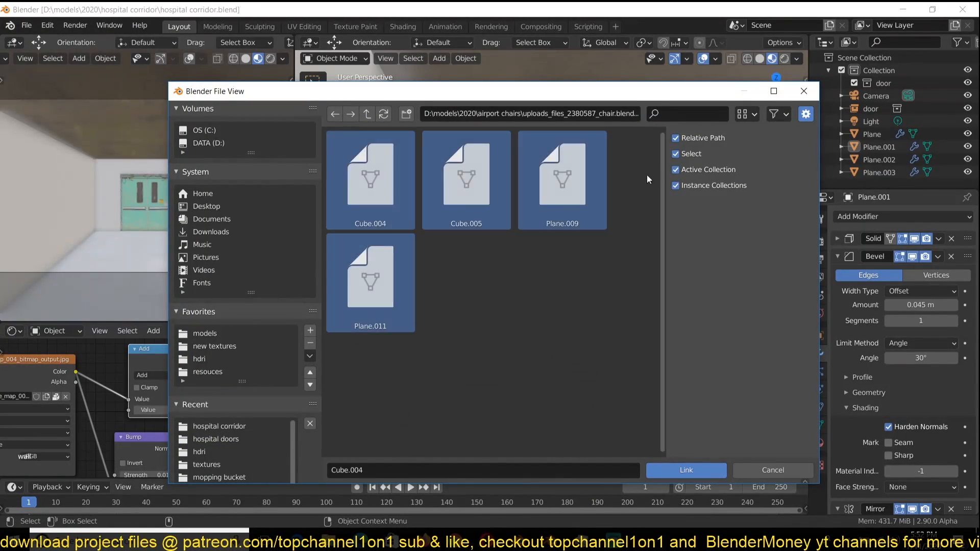
click(686, 471)
Switch to the Blender window with the hospital doors and open uploads_files_2380587_chair.blend from the airport chairs folder.
scroll(607, 345, down, 5)
scroll(646, 315, down, 2)
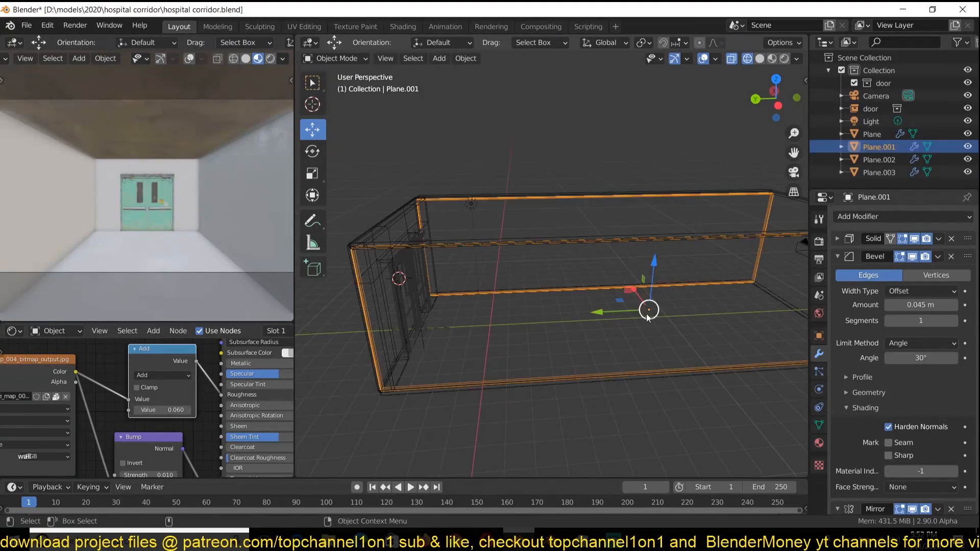
middle_drag(632, 293, 582, 316)
click(582, 358)
mouse_move(550, 540)
click(619, 485)
click(27, 25)
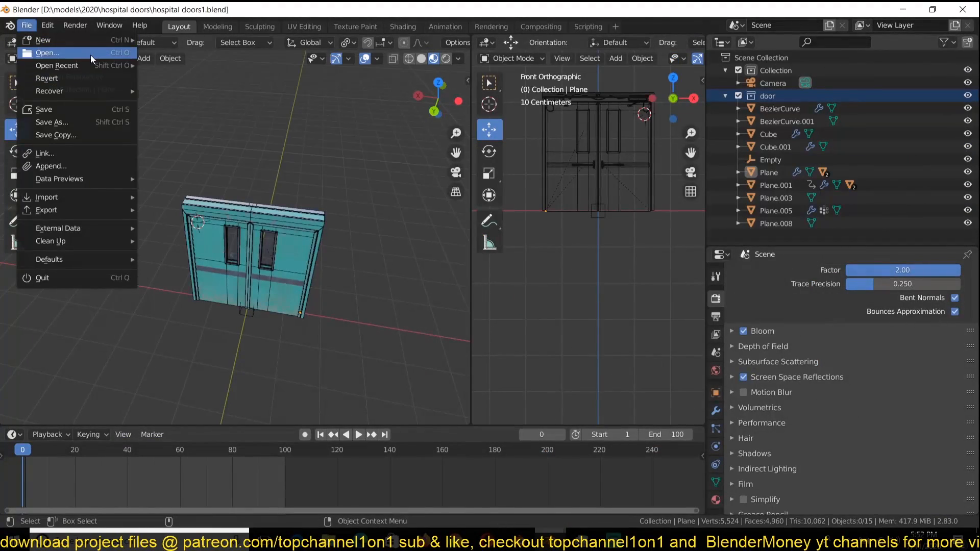
click(84, 53)
click(367, 114)
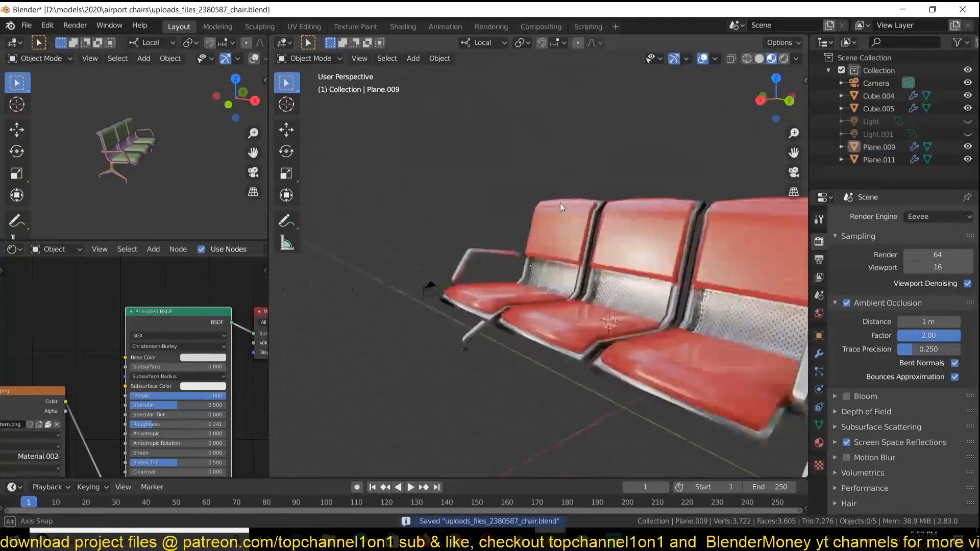
Select all the chair parts and move them into a new collection named chair.
middle_drag(560, 203, 587, 229)
drag(378, 164, 730, 375)
key(m)
click(716, 369)
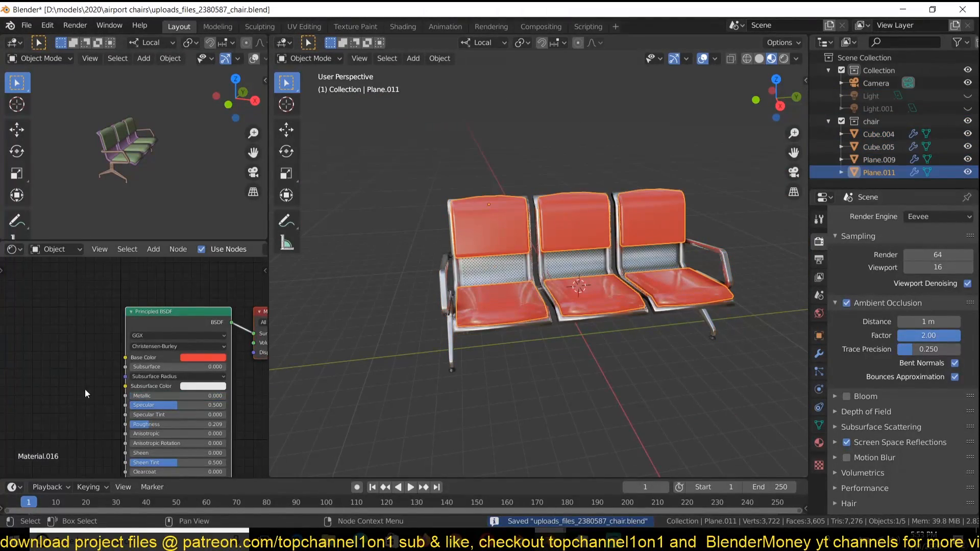
Add an Image Texture node with a grunge map to the red seat material, with Texture Coordinate and Mapping nodes.
middle_drag(85, 391, 187, 364)
key(shift+a)
mouse_move(112, 390)
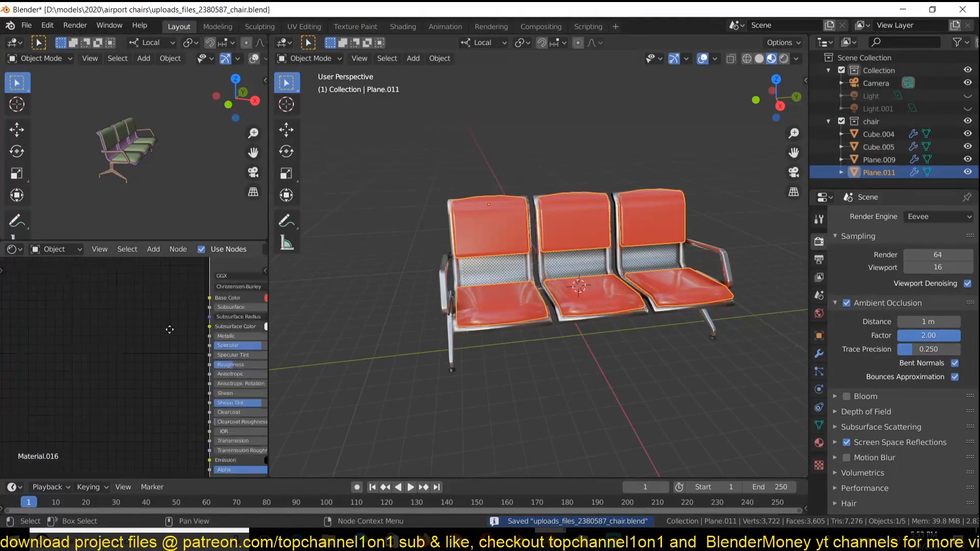
click(191, 283)
click(84, 362)
click(162, 373)
click(221, 347)
double_click(362, 164)
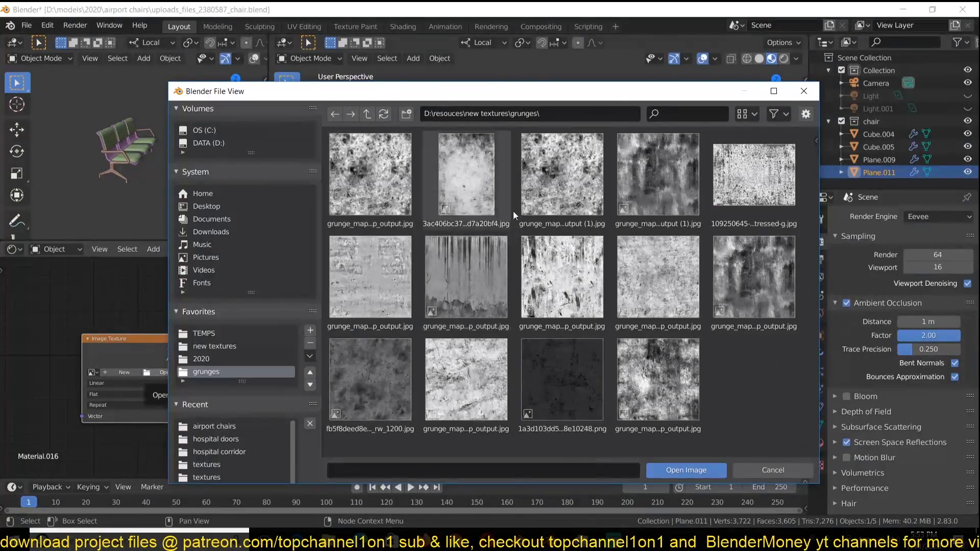
double_click(430, 237)
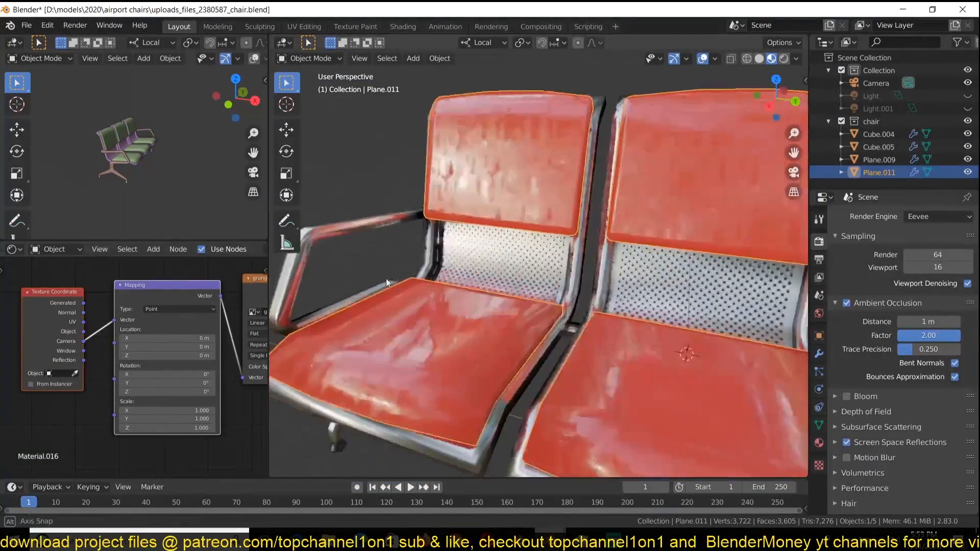
key(g)
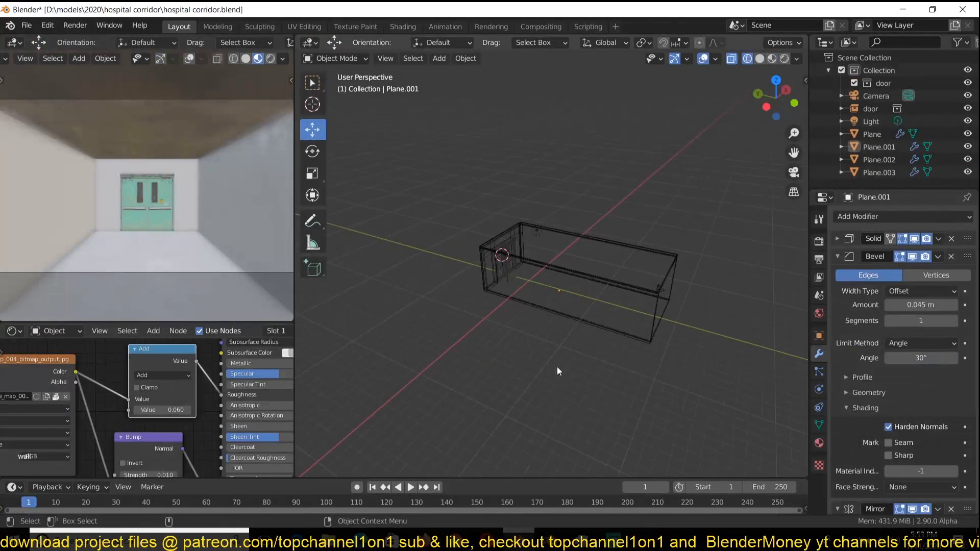
Link the chair collection from the airport chairs file into the corridor scene and scale it up.
click(26, 25)
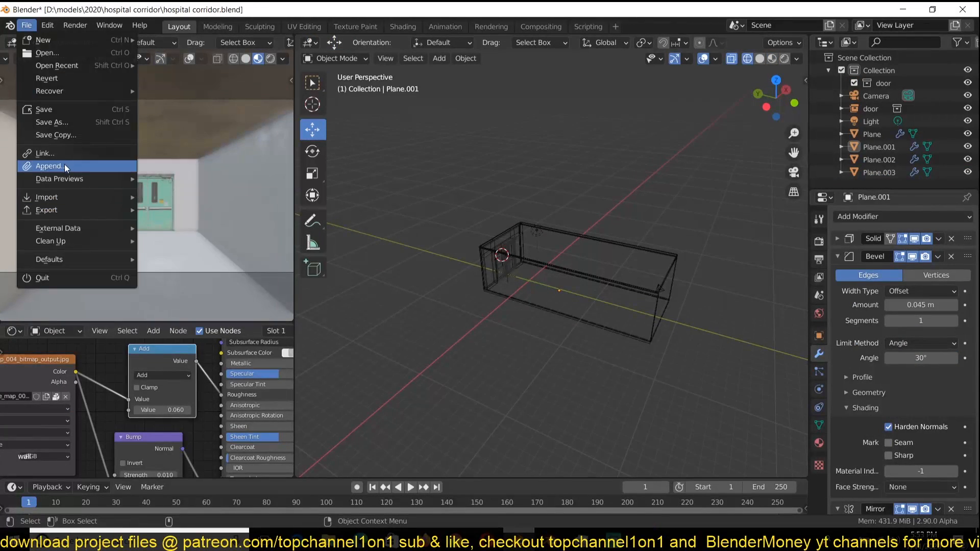
click(45, 153)
click(366, 115)
double_click(548, 192)
double_click(375, 180)
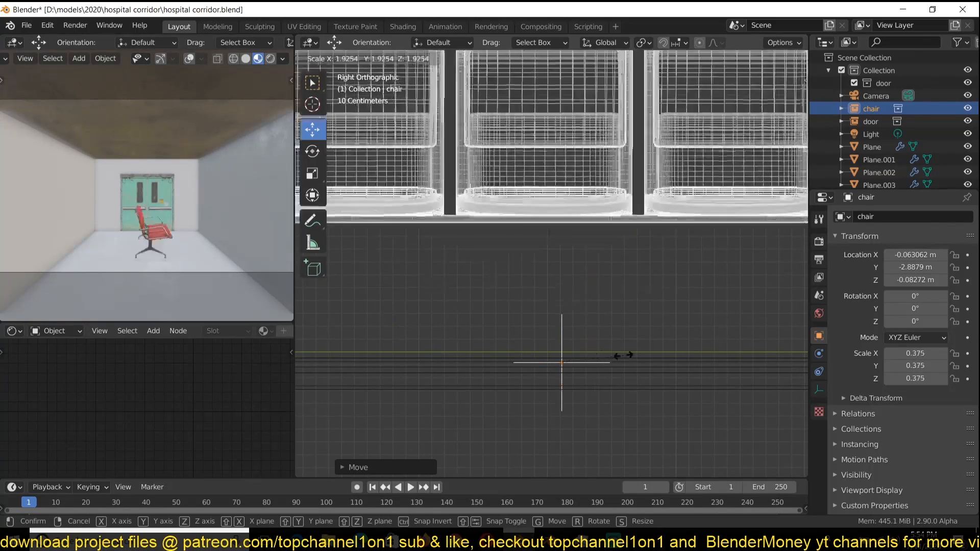
key(Return)
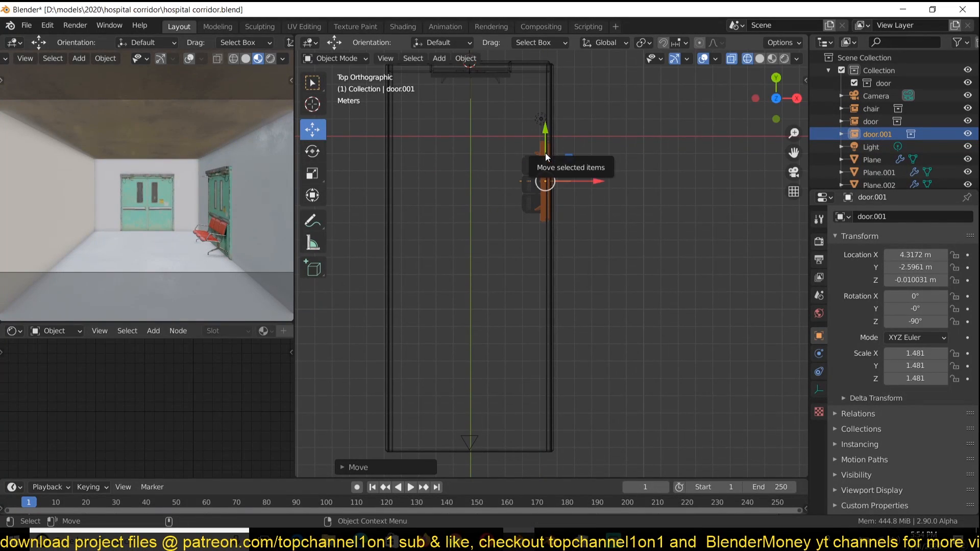
Save the file and duplicate the side-wall door along the Y axis further down the corridor.
key(ctrl+s)
key(shift+d)
key(y)
click(637, 334)
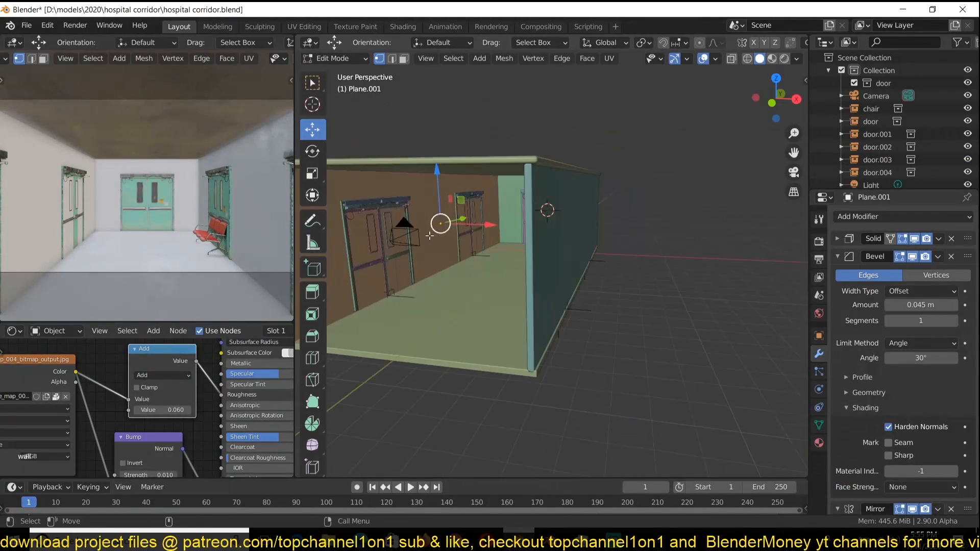
Add loop cuts around the side-wall doorways, extrude the doorway faces outward about 3 m, and save.
key(ctrl+r)
click(427, 223)
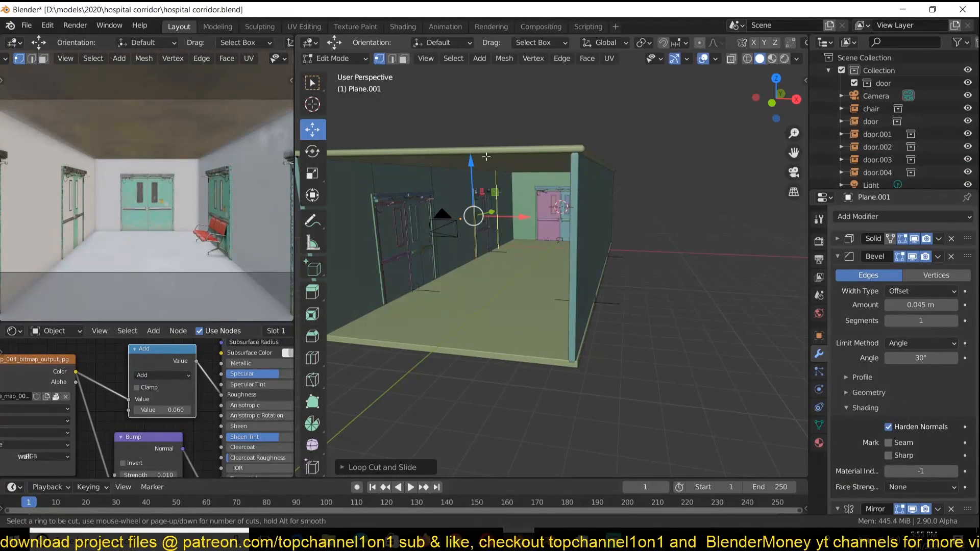
shift+click(484, 221)
shift+middle_drag(484, 221, 546, 229)
key(e)
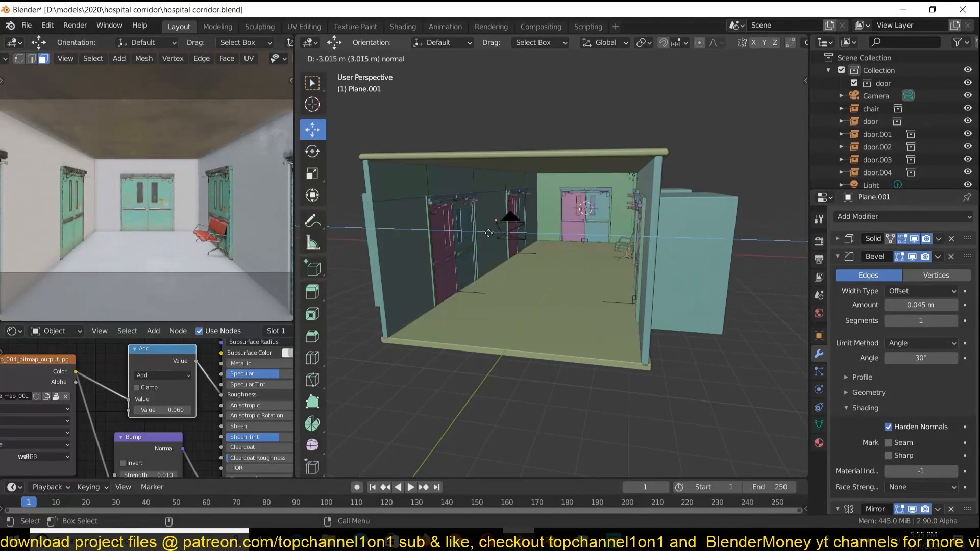
middle_drag(560, 299, 590, 138)
key(Tab)
middle_drag(583, 208, 706, 213)
key(ctrl+s)
Move the pair of doors on each side wall slightly along X into their doorways, and save.
middle_drag(725, 178, 599, 263)
click(631, 265)
shift+click(561, 256)
drag(612, 346, 624, 344)
middle_drag(484, 216, 602, 225)
click(474, 272)
shift+click(403, 316)
drag(475, 362, 484, 360)
key(alt+a)
middle_drag(483, 360, 620, 335)
key(ctrl+s)
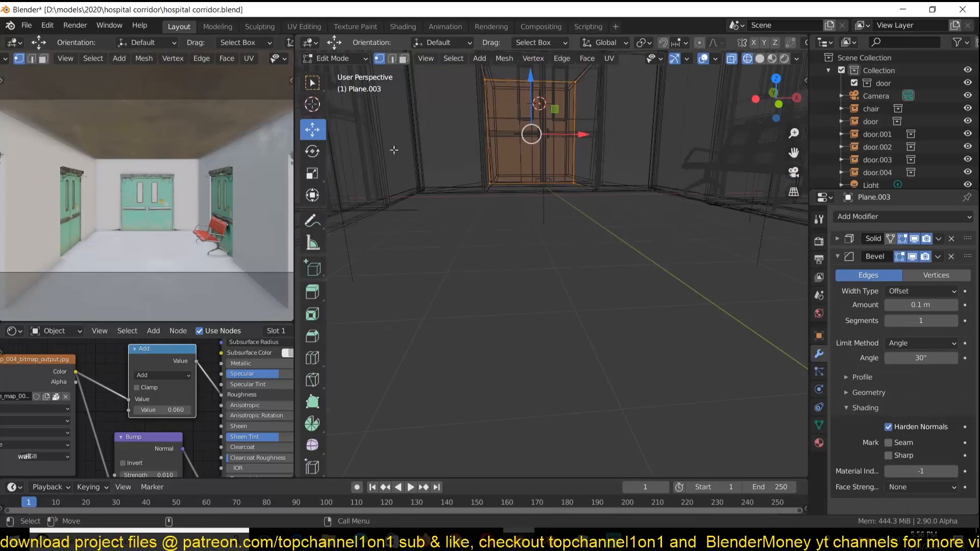
key(x)
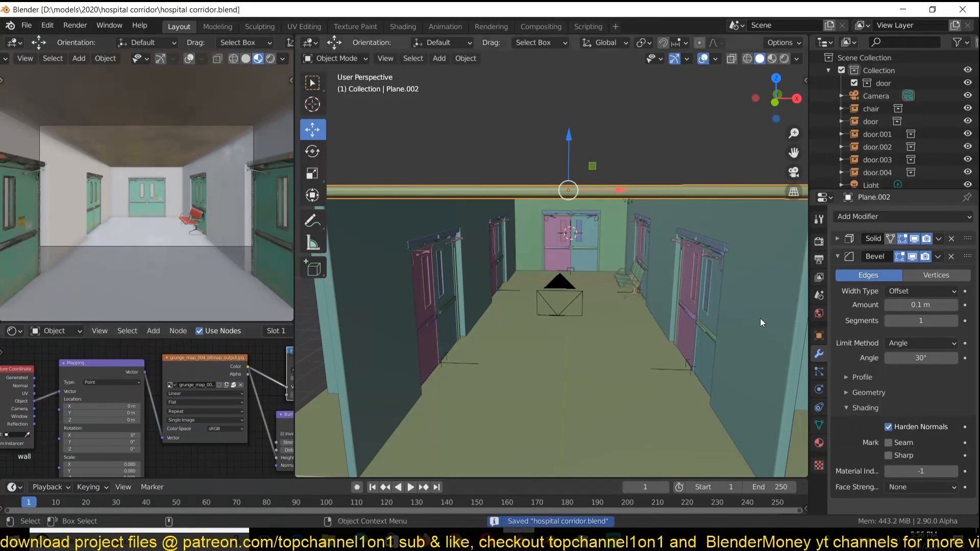
Apply the Solidify and Bevel modifiers on the ceiling.
click(837, 256)
click(838, 238)
key(ctrl+a)
Select the corridor camera and move it along the Y axis.
middle_drag(740, 250, 598, 285)
scroll(476, 280, down, 10)
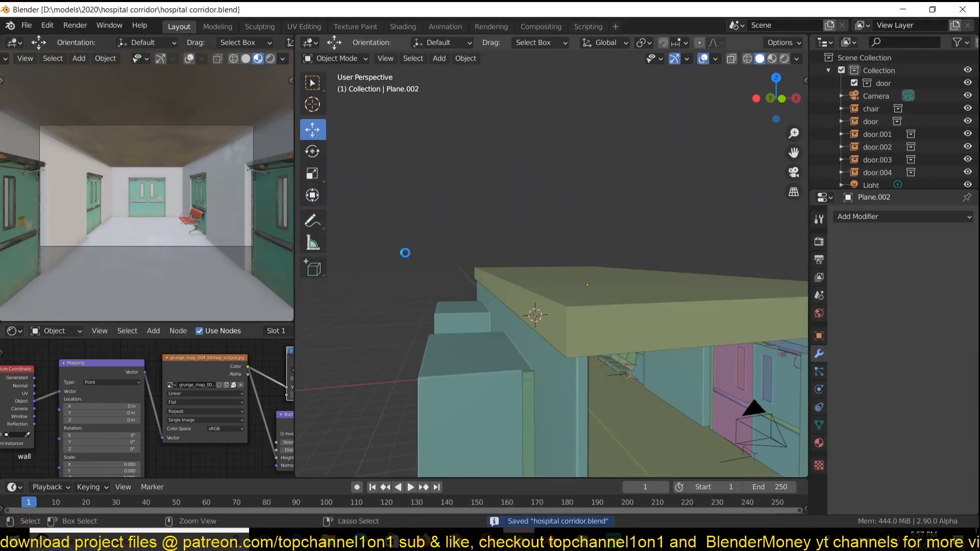
click(641, 347)
click(643, 337)
click(643, 338)
key(g)
key(y)
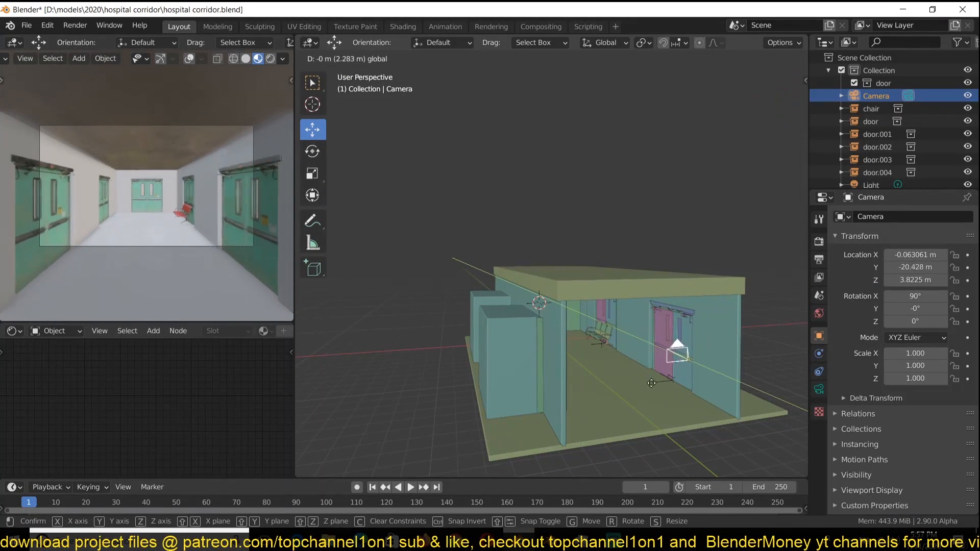
click(194, 190)
Set the camera's focal length to 45 mm and reposition it for an angled view down the corridor.
click(819, 388)
key(g)
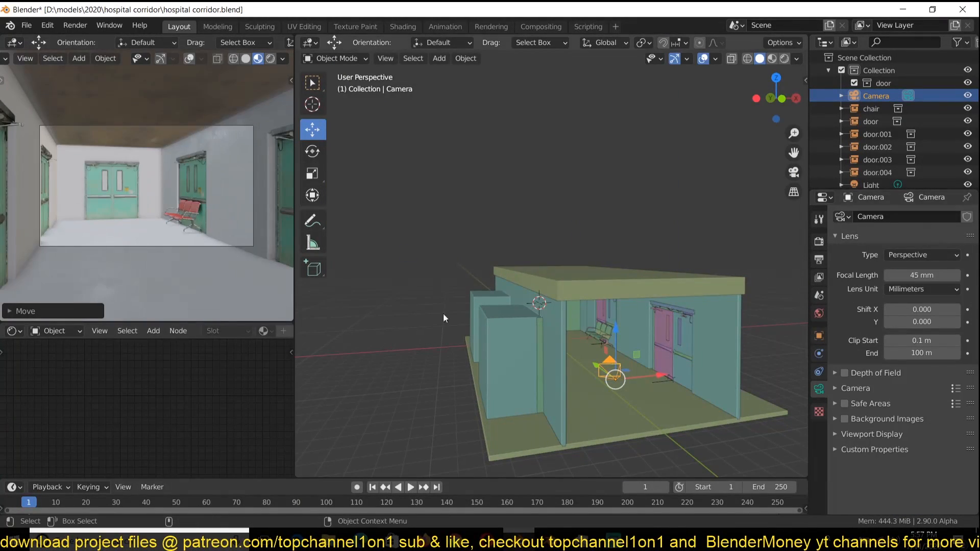
key(KP_7)
click(610, 360)
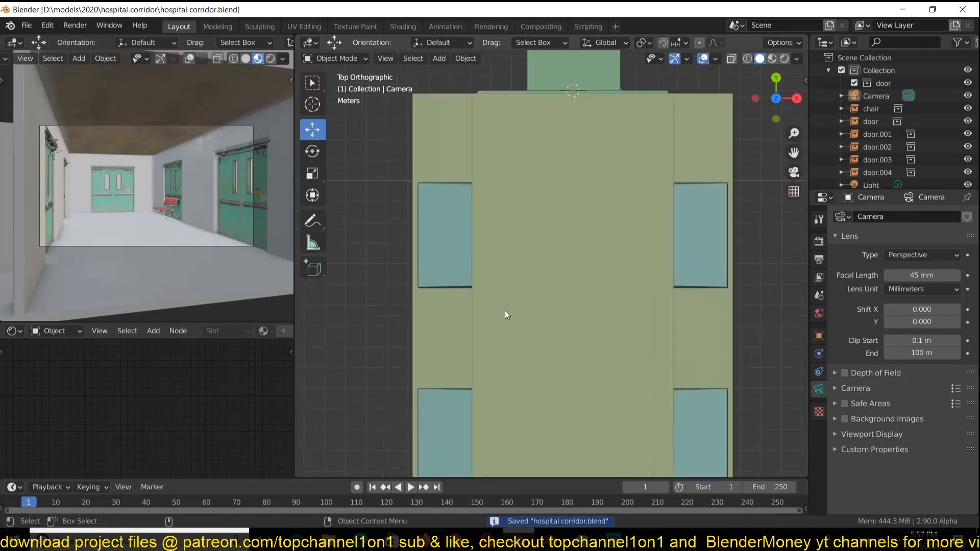
Move the chair along the side wall to between the two doors and lower it along Z to the floor.
scroll(587, 266, up, 5)
key(shift+z)
click(671, 227)
drag(676, 344, 676, 343)
key(KP_Decimal)
key(shift+z)
middle_drag(629, 321, 644, 229)
drag(564, 262, 564, 284)
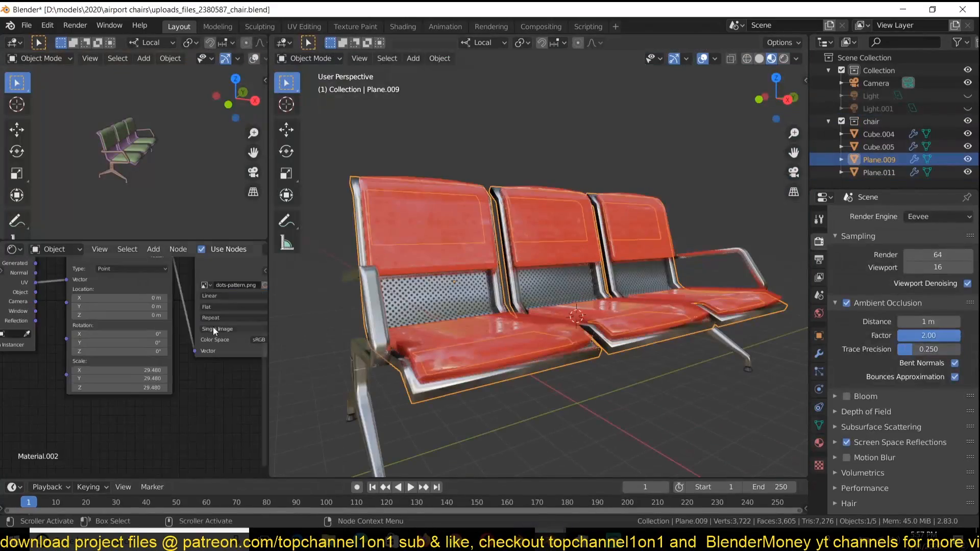
Change the chair seats' red base color to teal in the airport chair file.
click(212, 322)
click(224, 236)
drag(224, 236, 227, 203)
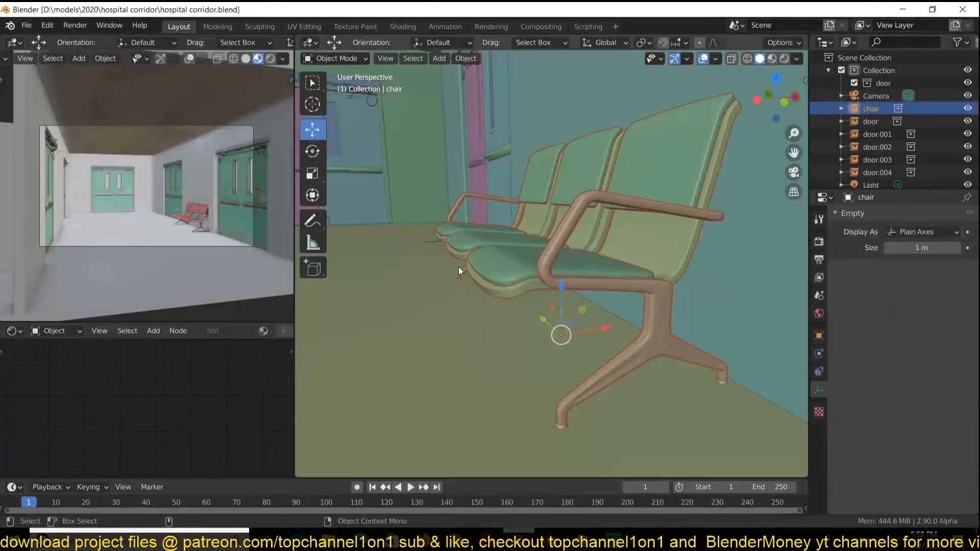
Reopen the recent hospital corridor file to refresh the linked chair.
click(21, 25)
click(26, 29)
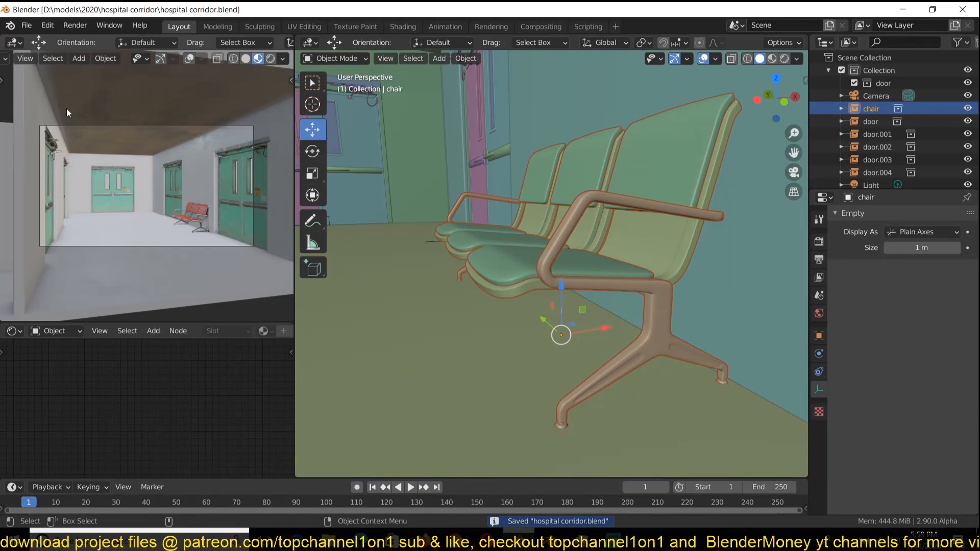
click(26, 26)
mouse_move(104, 65)
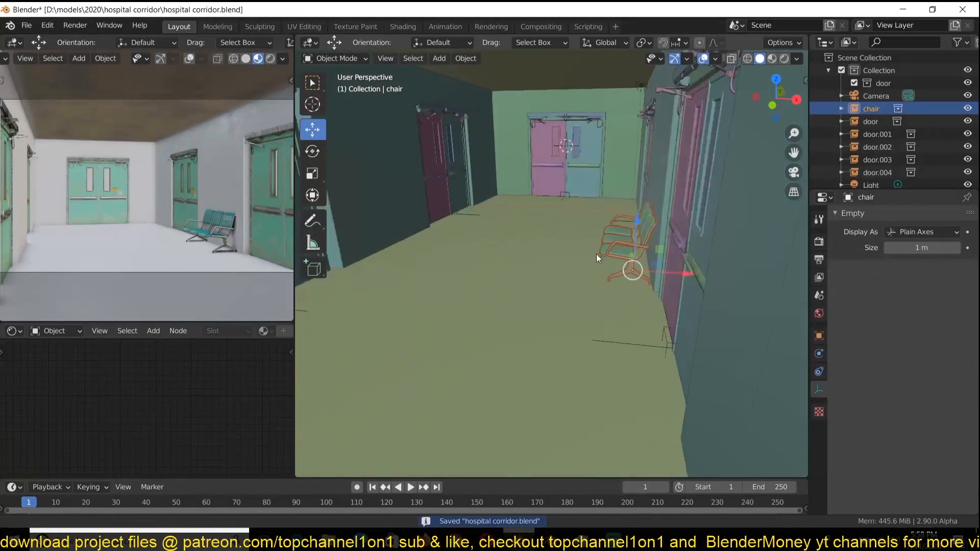
middle_drag(596, 253, 657, 286)
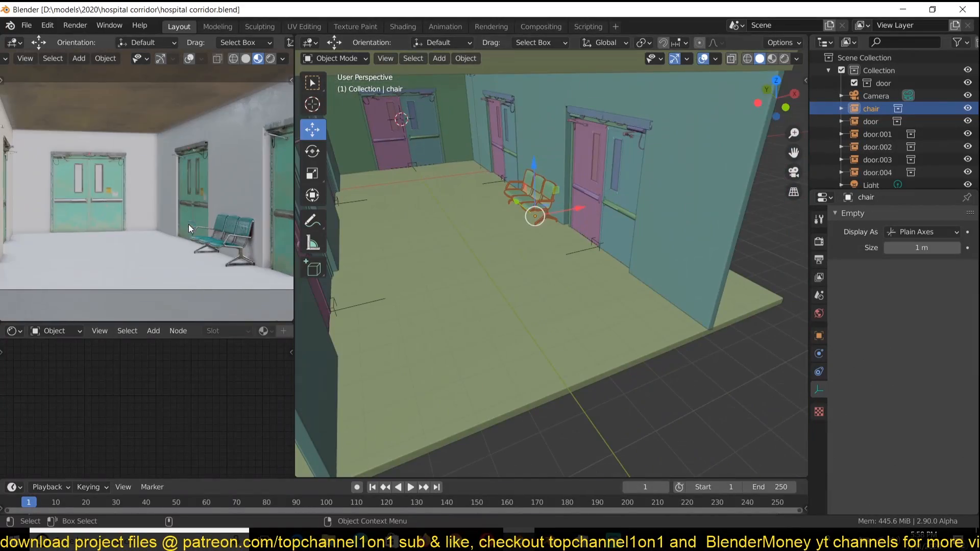
scroll(523, 274, up, 3)
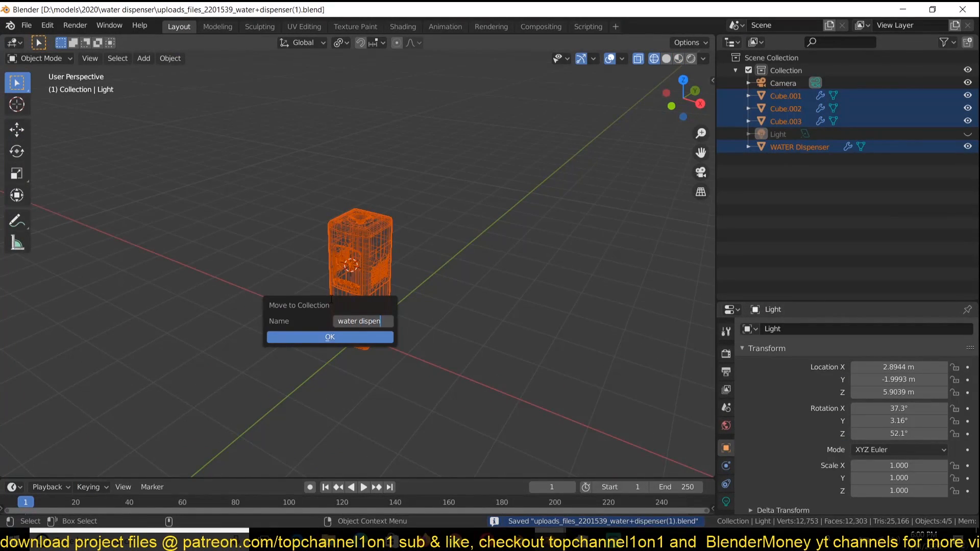
Move the selected water dispenser parts into a new collection named "water dispenser".
text(ser)
key(Return)
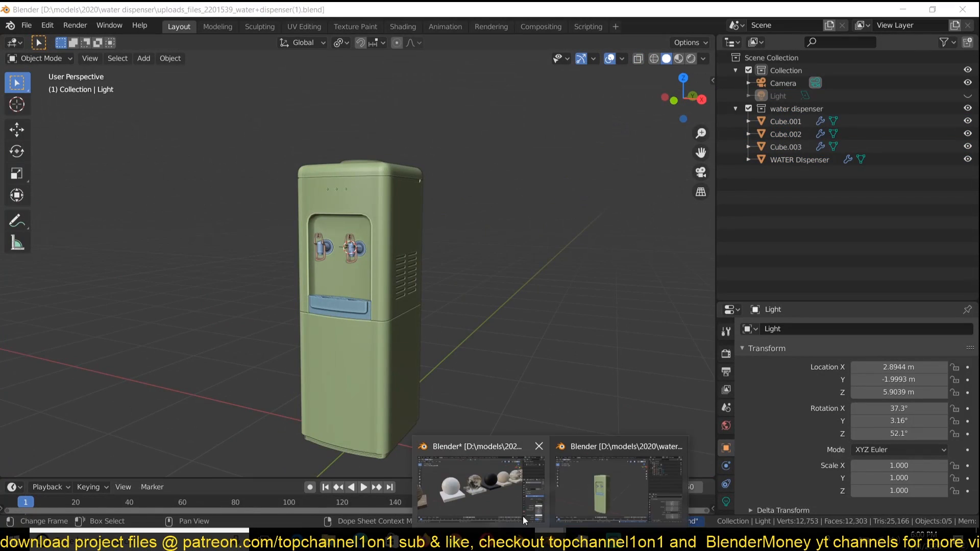
Switch to the hospital corridor file, save it, link the water dispenser collection into the scene and resize it.
click(523, 505)
middle_drag(482, 333, 440, 334)
key(ctrl+s)
click(26, 25)
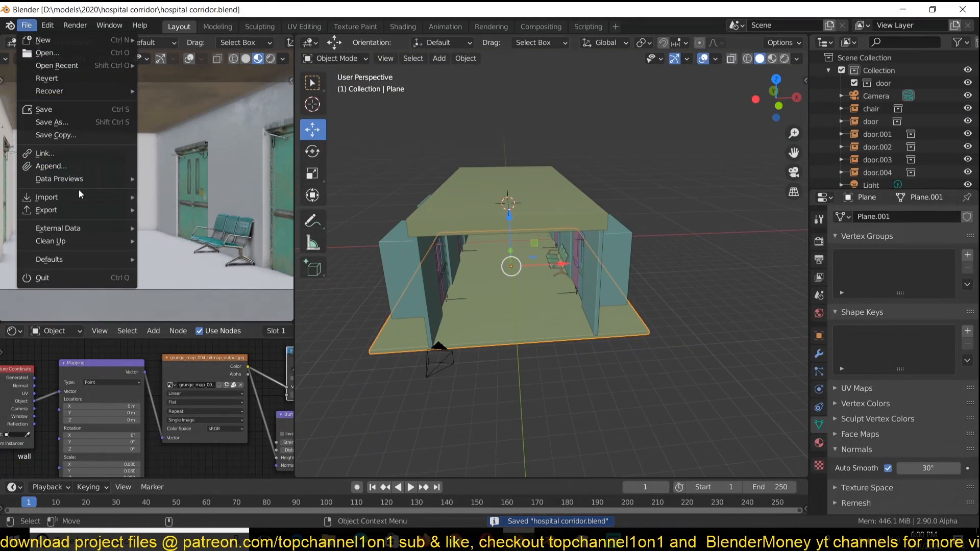
click(46, 152)
click(368, 115)
click(370, 117)
click(371, 120)
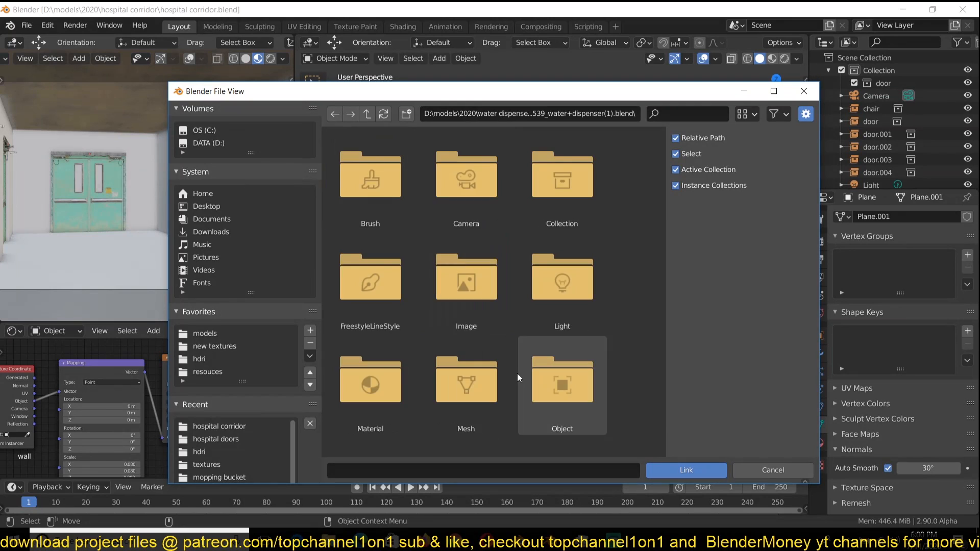
double_click(562, 173)
double_click(466, 176)
key(s)
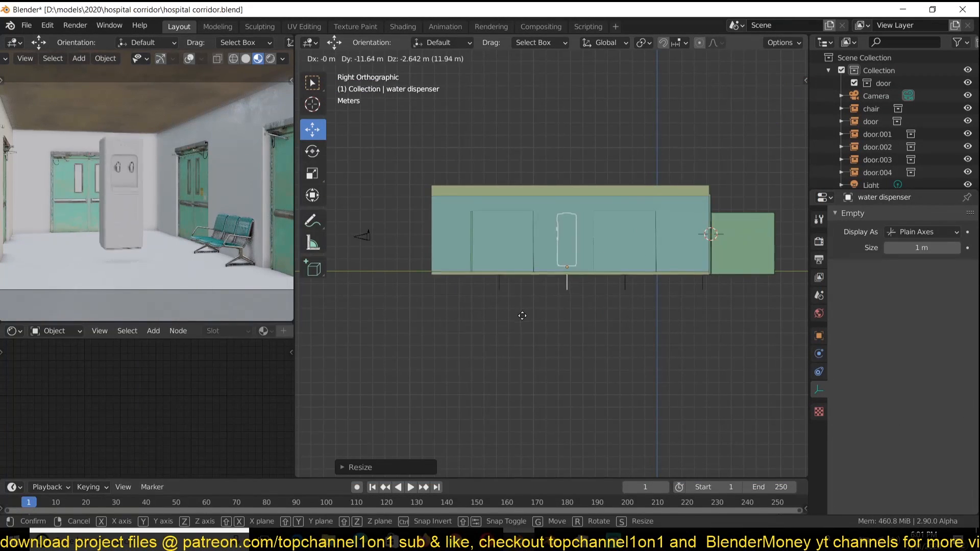
Move the water dispenser toward the side wall near the chairs, resize it and rotate it -90 degrees about the Z axis.
click(522, 316)
middle_drag(522, 316, 623, 270)
key(s)
click(486, 267)
key(r)
key(z)
key(minus)
key(9)
key(0)
key(Return)
Snap the water dispenser to a point on the floor beside the chairs and adjust its height to stand on the floor.
shift+right_click(489, 275)
key(shift+s)
click(489, 222)
scroll(531, 306, up, 4)
middle_drag(531, 398, 713, 286)
key(g)
key(z)
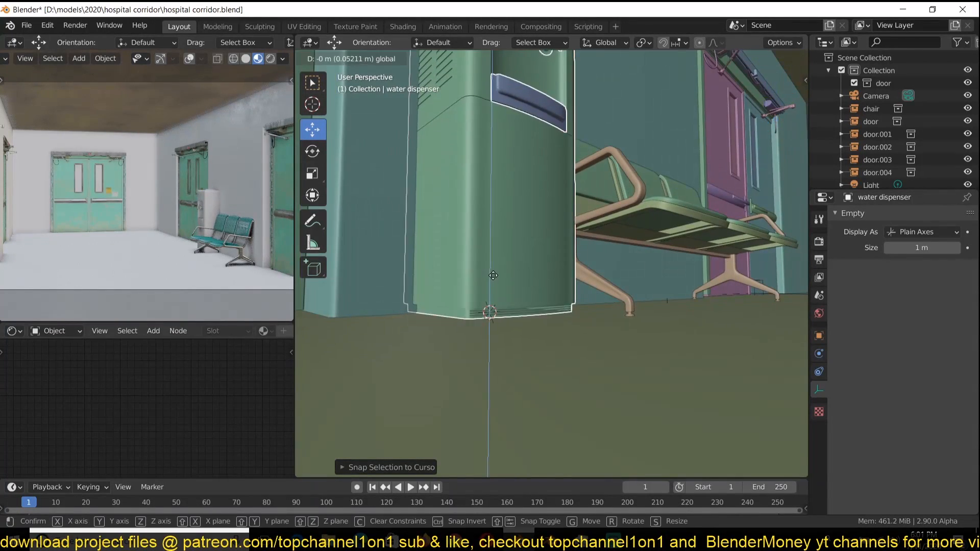
click(592, 240)
Resize the water dispenser to suit the neighbouring chairs and save the corridor file.
middle_drag(592, 239, 542, 284)
key(s)
click(616, 234)
scroll(602, 282, down, 3)
middle_drag(617, 234, 464, 287)
key(ctrl+s)
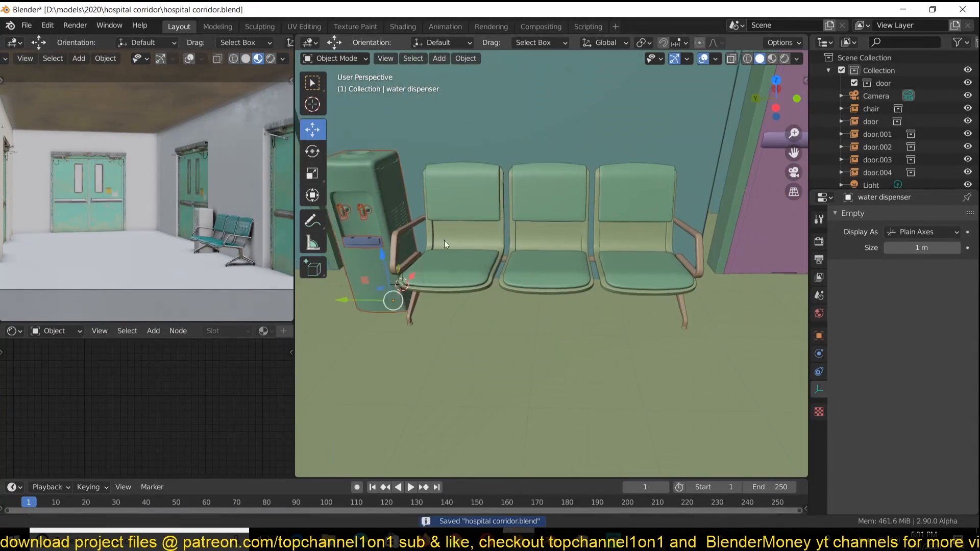
Adjust the water dispenser's position along the X axis, deselect everything and save the corridor file.
middle_drag(386, 214, 562, 229)
key(g)
key(x)
click(578, 230)
middle_drag(755, 286, 661, 317)
key(alt+a)
key(ctrl+s)
Open the water bottle file uploads_files_2193892_water+.blend from the water container folder in a separate Blender window.
click(550, 546)
click(601, 493)
click(328, 543)
click(11, 43)
double_click(164, 253)
drag(214, 86, 566, 309)
click(565, 310)
scroll(520, 293, up, 2)
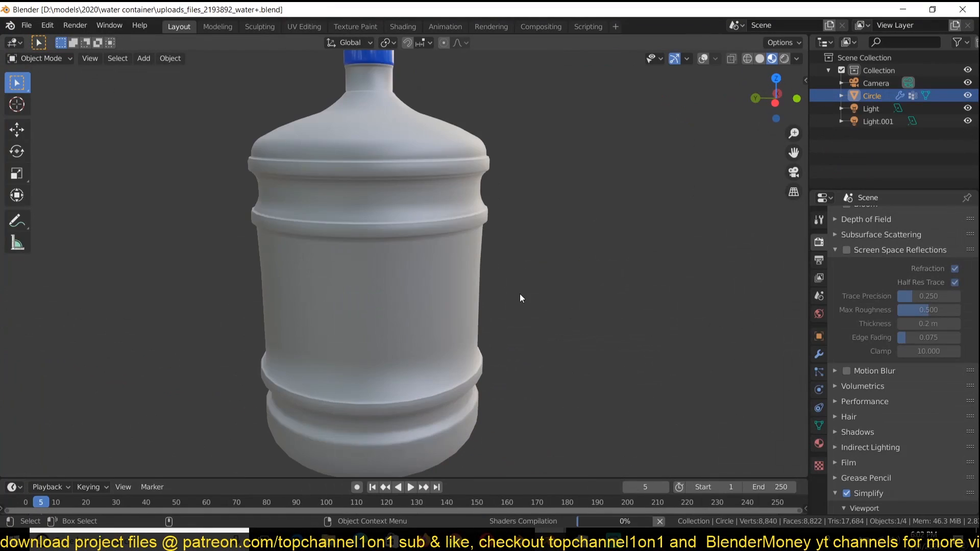
scroll(521, 306, down, 2)
middle_drag(523, 333, 464, 322)
Show the scene in solid shading with overlays, move the bottle into a new collection named "water container" and return to the corridor file.
click(416, 154)
click(759, 59)
click(703, 59)
middle_drag(434, 153, 401, 183)
text(water container)
key(Return)
key(Tab)
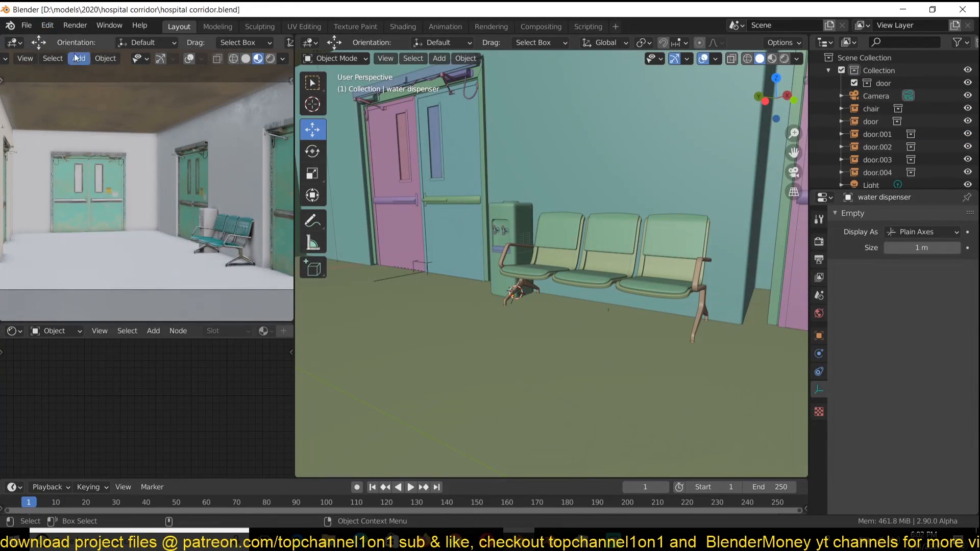
Link the "water container" collection into the corridor scene and resize the bottle to the scale of the dispenser.
click(26, 25)
click(46, 149)
click(365, 114)
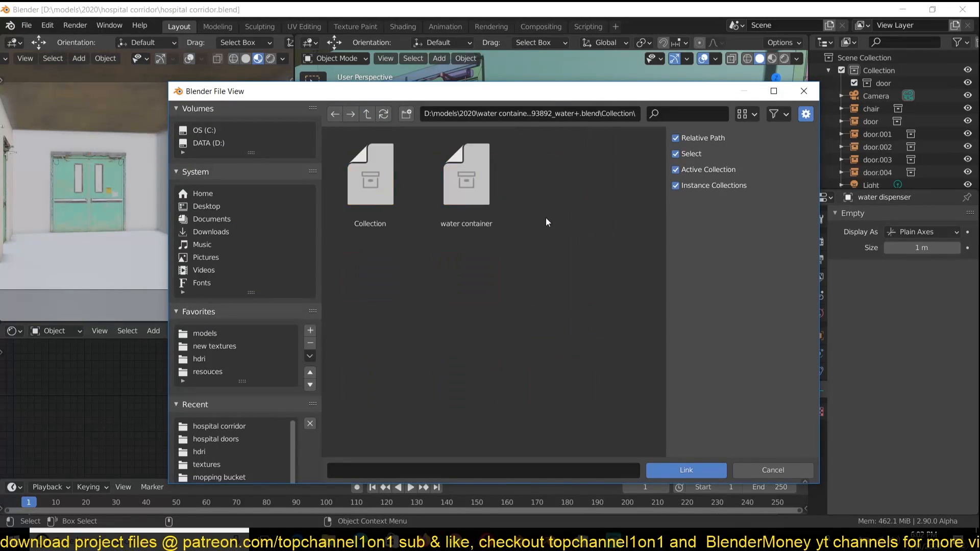
key(Return)
scroll(638, 307, up, 5)
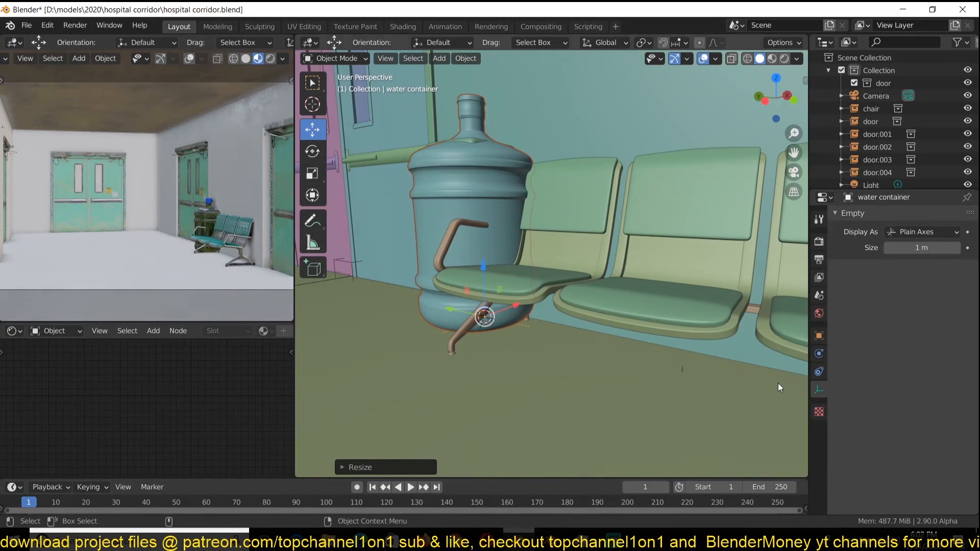
click(509, 175)
key(s)
key(Return)
middle_drag(550, 198, 541, 337)
Snap the water bottle to the top of the dispenser and raise it along Z so it stands upside down on the opening.
shift+right_click(486, 209)
key(shift+s)
click(487, 168)
middle_drag(511, 163, 602, 191)
key(g)
key(z)
click(610, 73)
Resize the upside-down water bottle to fit the dispenser and switch to the water container file.
key(s)
click(611, 212)
key(ctrl+a)
click(612, 211)
click(549, 540)
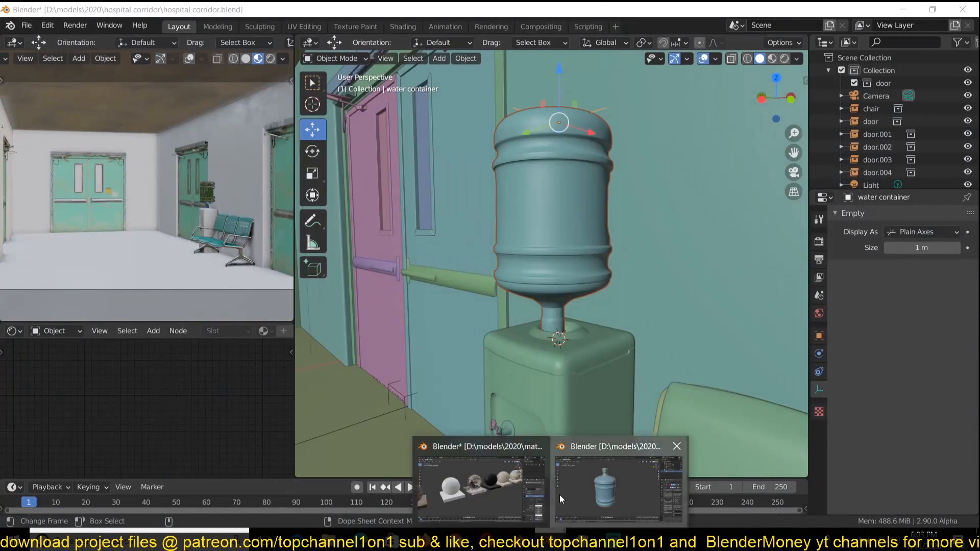
Switch to the water container file, fill the open loop at the container's base, inset it twice and shape the recess.
click(584, 492)
key(Tab)
middle_drag(520, 316, 556, 378)
alt+click(572, 394)
key(f)
key(i)
click(583, 343)
key(i)
click(575, 346)
key(alt+s)
click(566, 370)
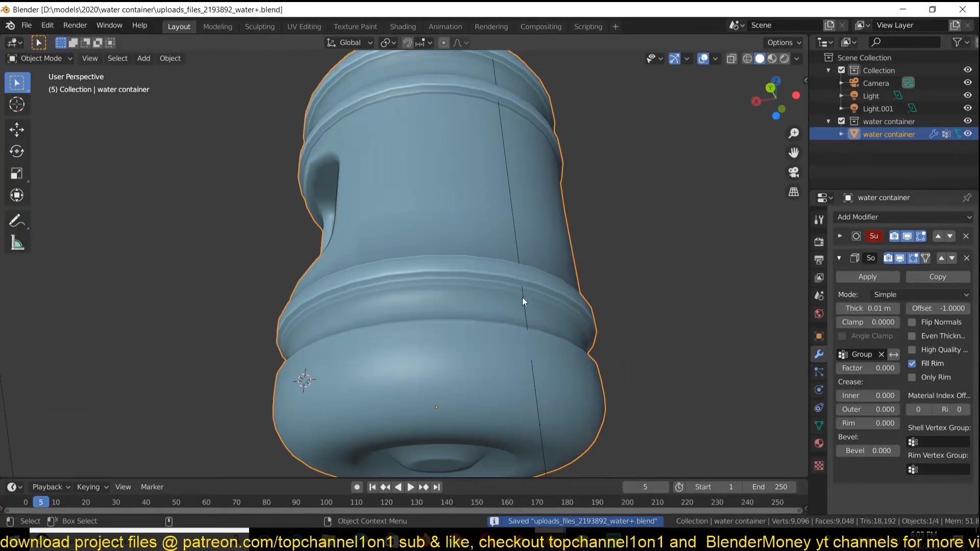
Configure the water container's material with Alpha Blend, Opaque shadow mode and Screen Space Refraction.
click(819, 443)
click(943, 398)
click(925, 427)
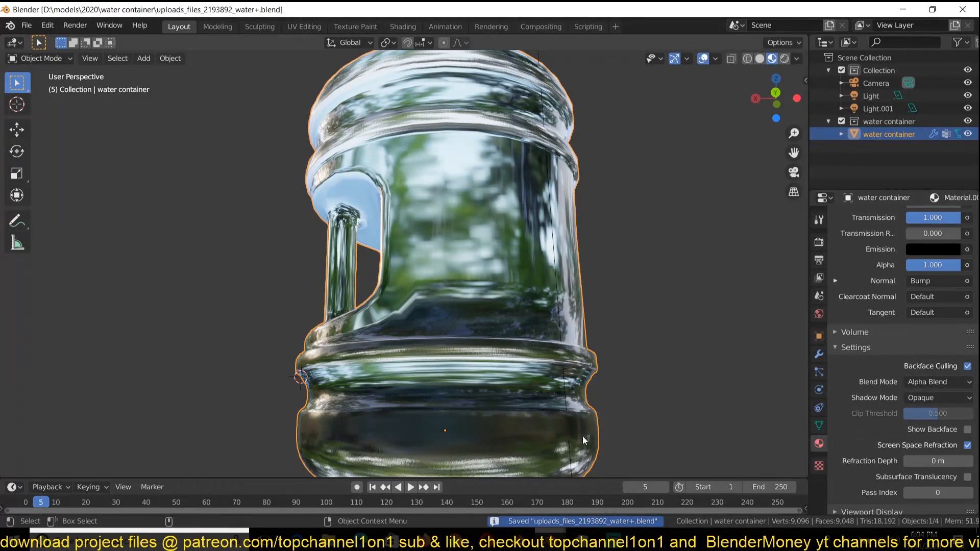
Switch back to the hospital corridor file, save it, and lower the water container along Z onto the dispenser.
click(518, 540)
key(ctrl+s)
key(g)
key(z)
click(565, 255)
middle_drag(565, 110, 608, 72)
scroll(551, 255, down, 2)
click(539, 263)
Enable Screen Space Reflections with Refraction in the Eevee render settings and save the file.
click(819, 241)
click(846, 443)
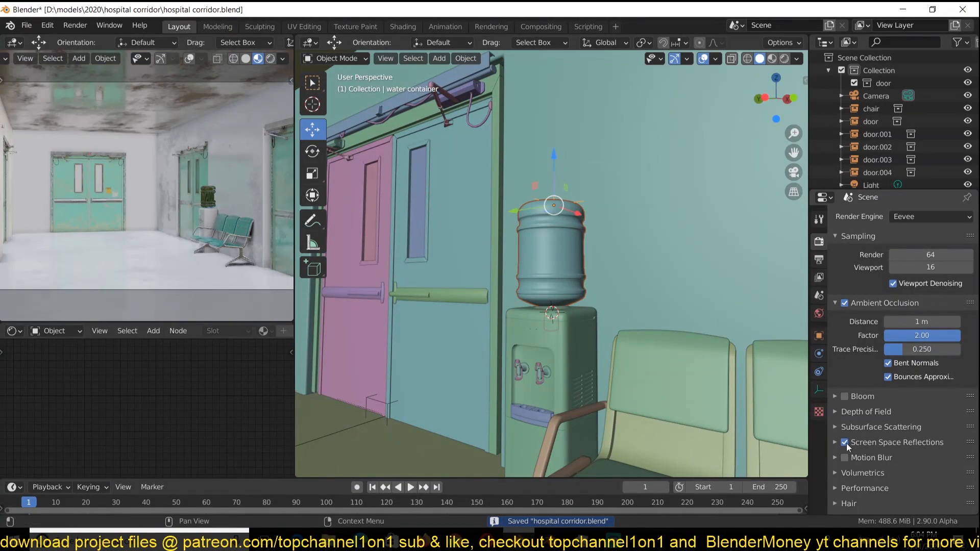
click(850, 443)
scroll(883, 459, down, 4)
key(ctrl+s)
click(888, 380)
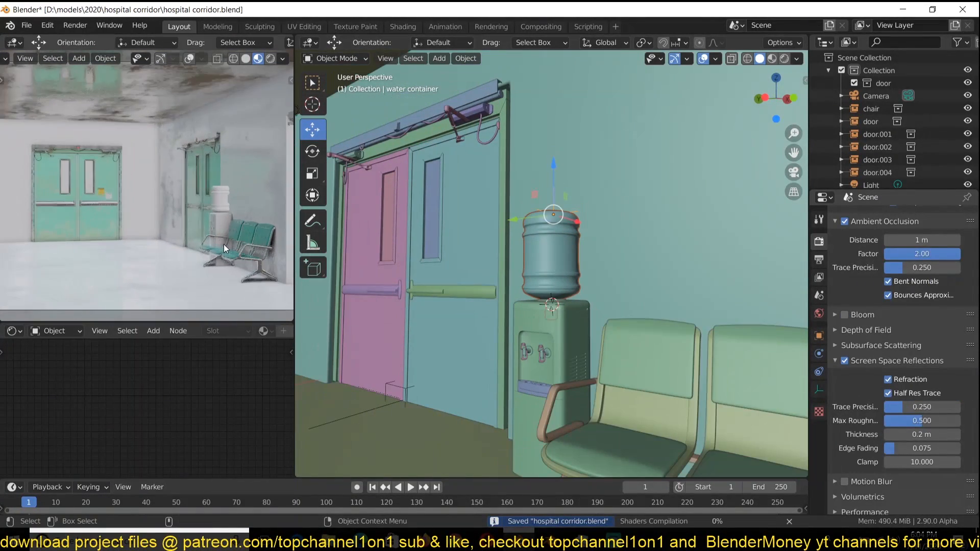
Select the wall plane and arrange the grunge texture nodes of its wall material.
middle_drag(278, 358, 190, 369)
scroll(228, 411, up, 3)
drag(227, 408, 250, 408)
scroll(114, 429, down, 5)
middle_drag(112, 430, 252, 401)
click(218, 348)
drag(221, 348, 78, 359)
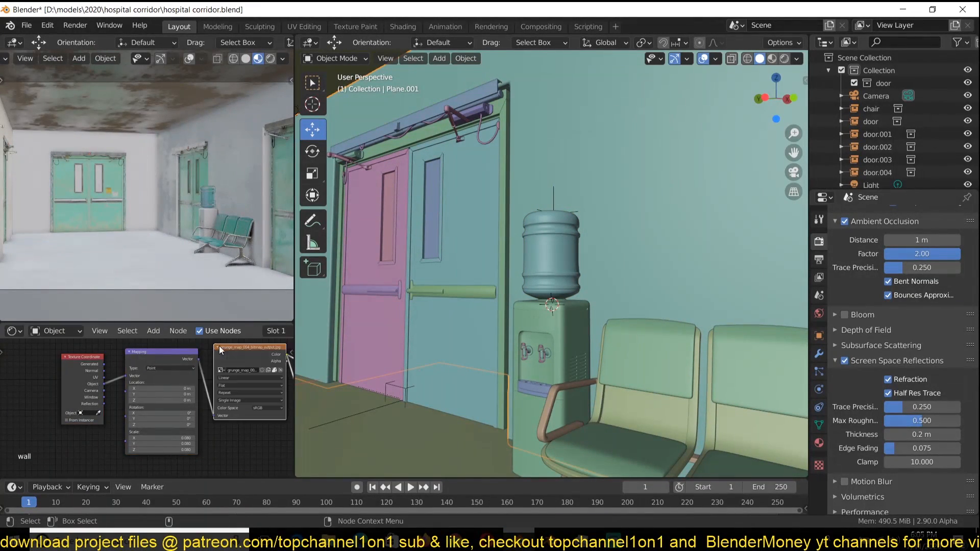
Insert a ColorRamp after the grunge map texture in the wall material and save the file.
click(219, 346)
key(ctrl+s)
middle_drag(286, 388, 139, 406)
key(shift+a)
click(168, 369)
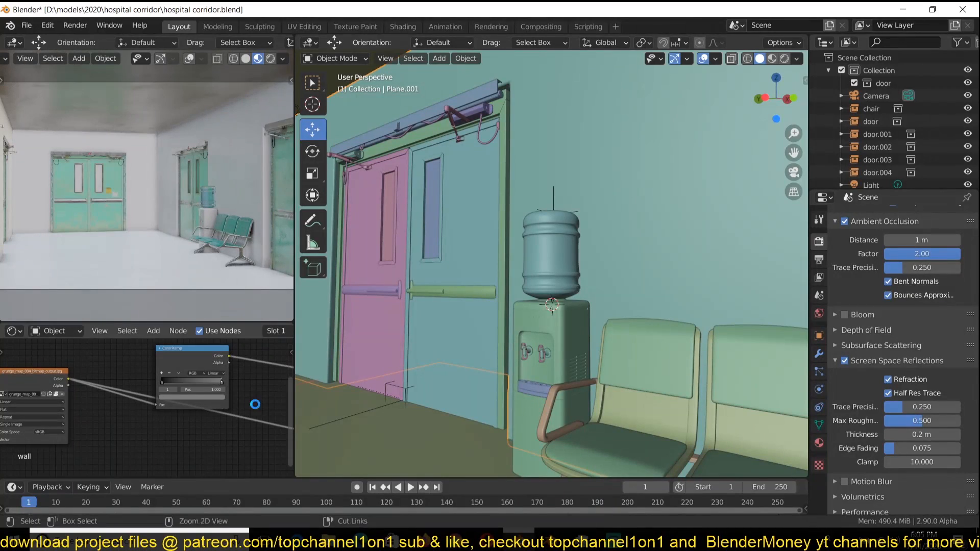
key(ctrl+s)
Select the scene light in top wireframe view and move it to the middle of the corridor's width.
scroll(424, 265, down, 8)
key(KP_7)
scroll(571, 308, down, 2)
key(shift+z)
click(554, 161)
drag(555, 162, 490, 151)
Make the light an Area light, clear its rotation and tint it warm yellow with H 0.110 and S 0.312.
click(819, 389)
key(alt+r)
key(KP_1)
click(922, 286)
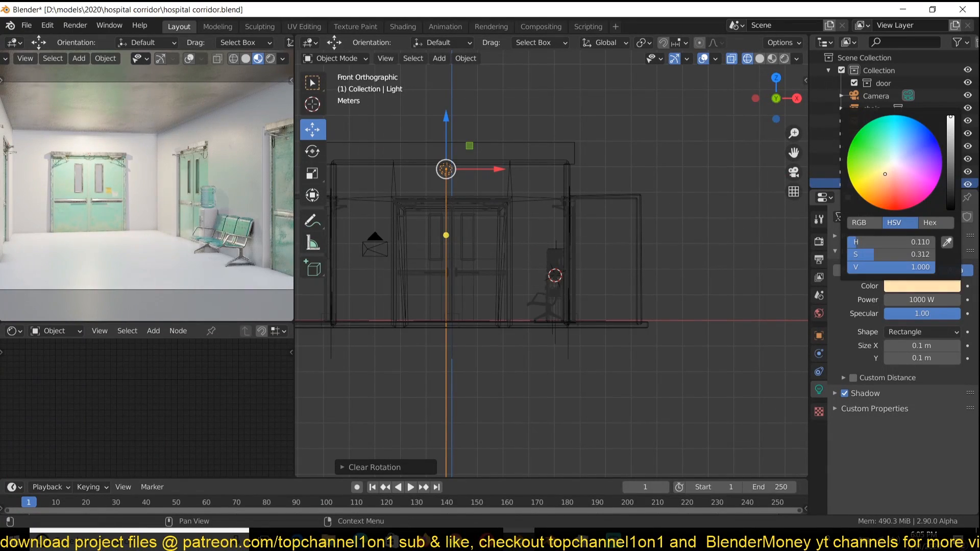
Set the area light's shape to Square with a size of 1.65 m, and save the file.
key(ctrl+s)
key(KP_7)
key(KP_Decimal)
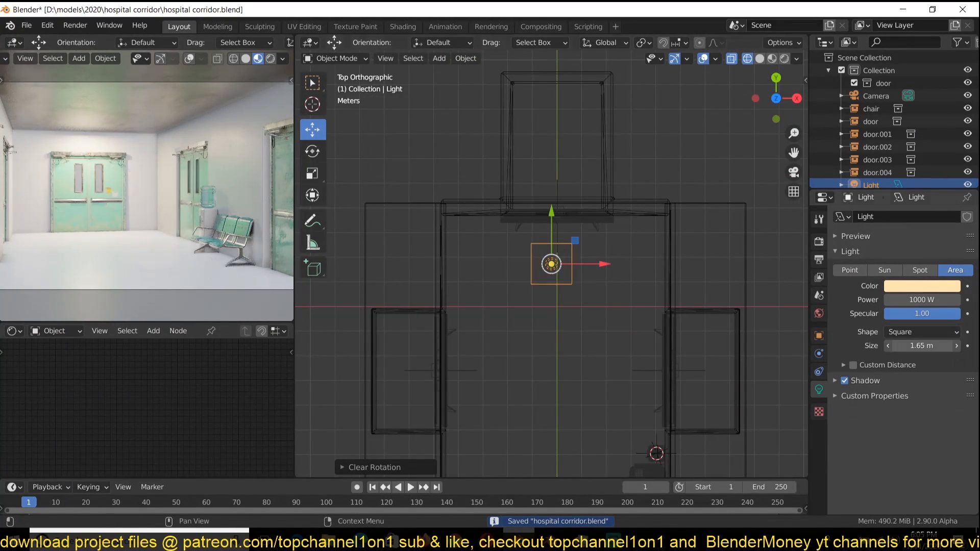
Place two linked duplicates of the area light along Y, spaced down the corridor towards the camera.
scroll(545, 285, down, 5)
key(shift+d)
key(y)
click(556, 378)
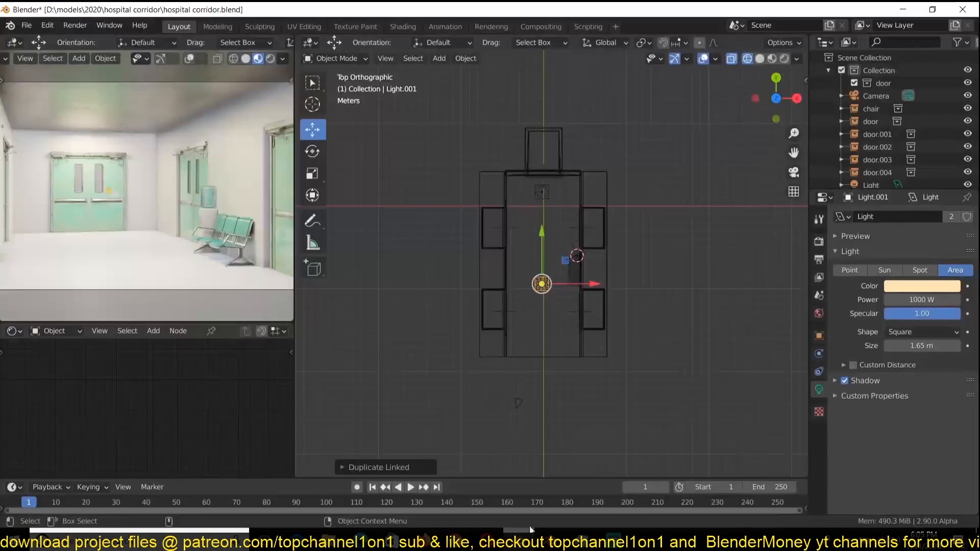
key(alt+d)
key(y)
click(599, 462)
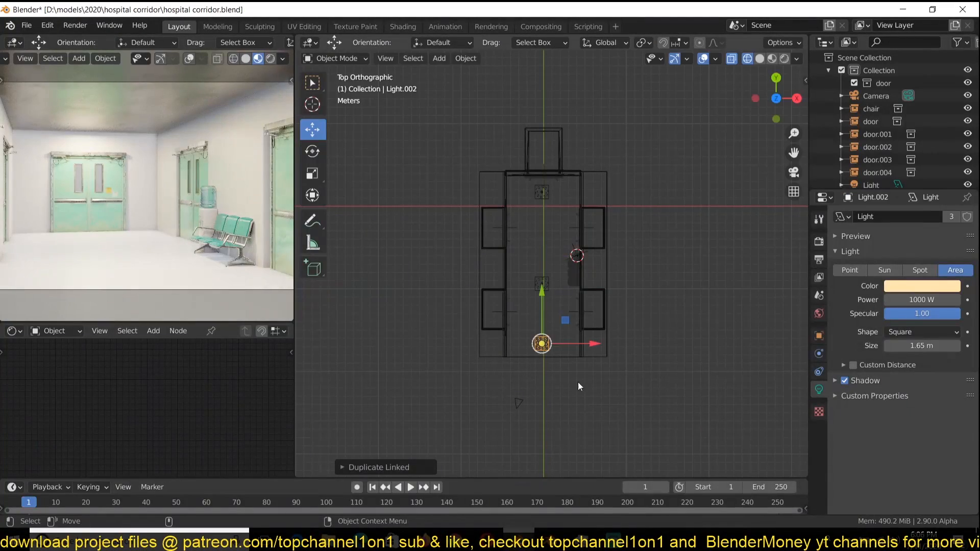
Select the floor plane in solid view, make its wall material a separate copy named tiles, and save.
middle_drag(671, 329, 669, 306)
key(shift+z)
click(627, 354)
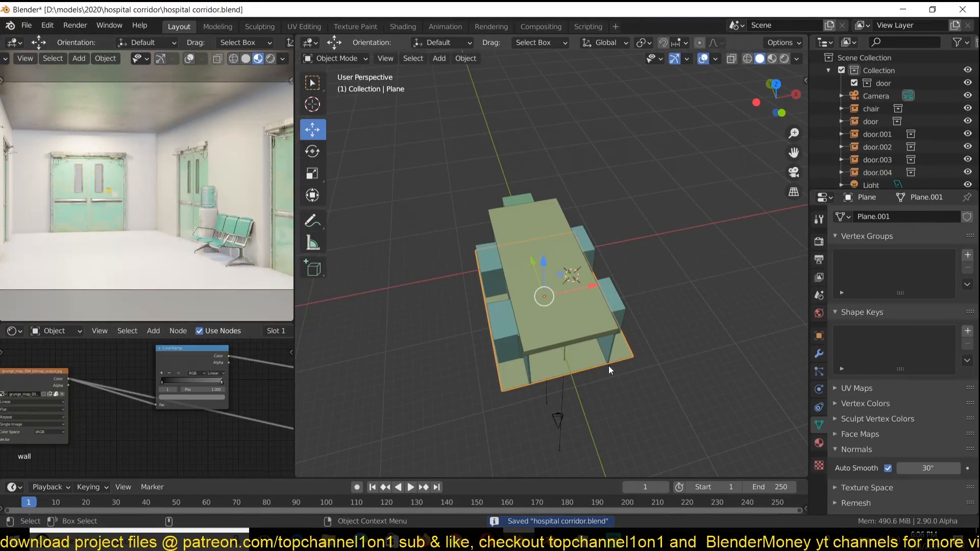
click(202, 331)
double_click(165, 334)
key(ctrl+s)
Add an Image Texture node to the tiles material and start choosing its image file.
middle_drag(165, 371, 177, 393)
key(shift+a)
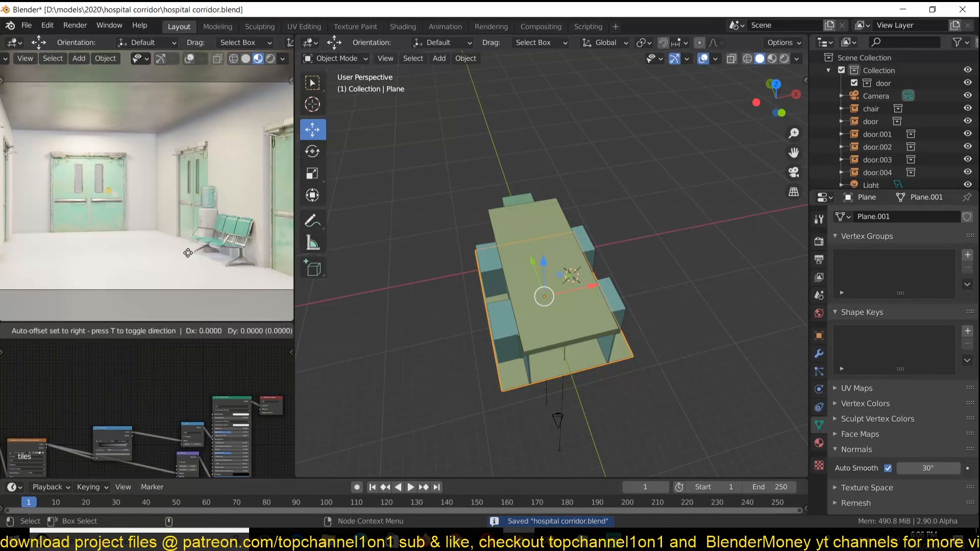
click(189, 243)
click(109, 364)
click(139, 377)
Load Tiles028_2K_Color.jpg from D:\resouces\textures\pbr\New folder into the new Image Texture node.
drag(326, 91, 362, 50)
click(273, 423)
click(256, 306)
click(270, 333)
double_click(597, 148)
double_click(789, 143)
scroll(605, 311, down, 10)
scroll(604, 310, up, 10)
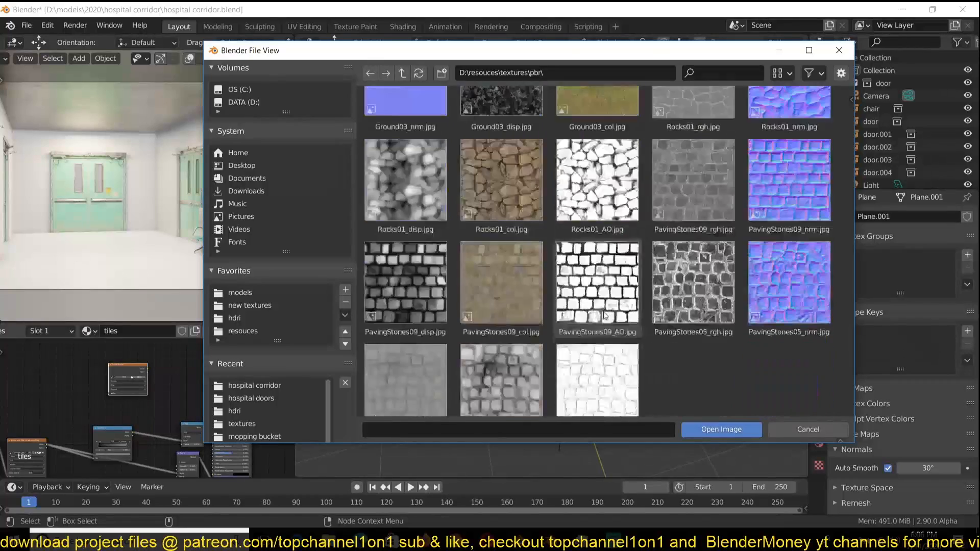
double_click(519, 156)
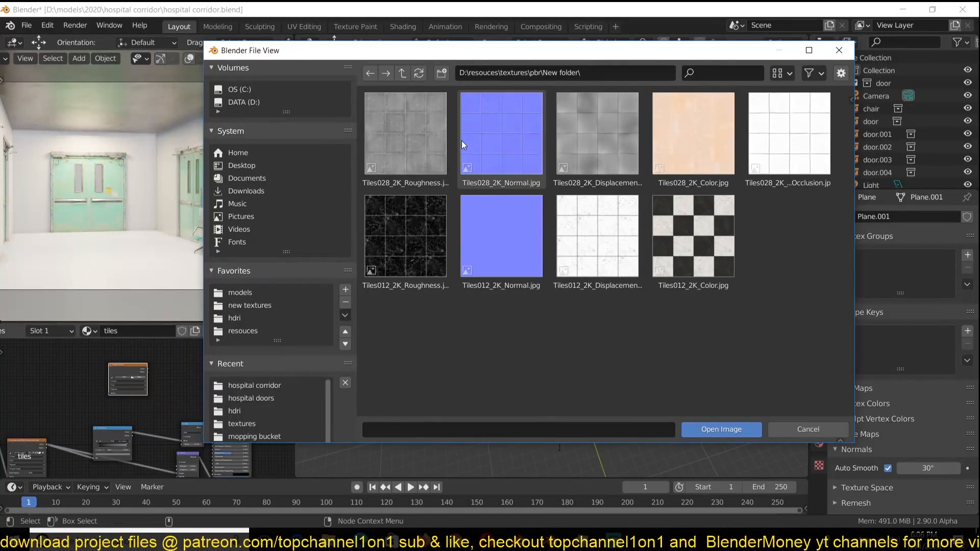
double_click(657, 142)
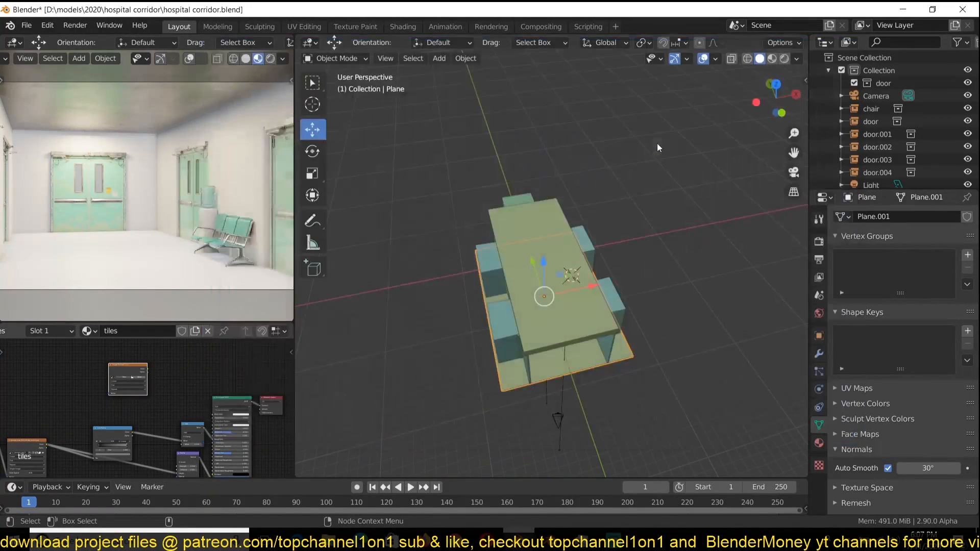
Connect the tile image to the Base Color and isolate the floor plane in material preview without overlays.
scroll(149, 355, up, 2)
key(KP_Divide)
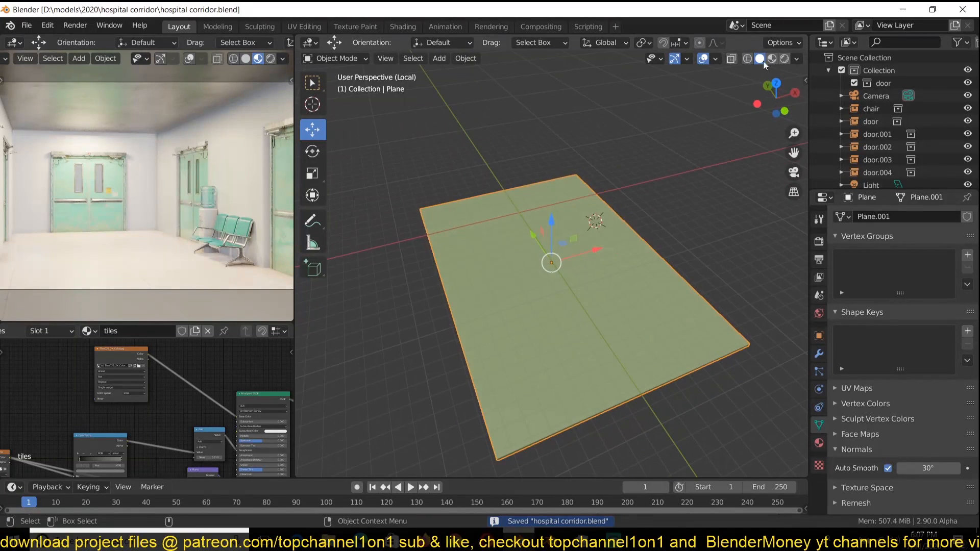
scroll(638, 207, up, 3)
click(702, 59)
middle_drag(580, 294, 551, 279)
scroll(551, 279, down, 2)
Add Mapping and Texture Coordinate nodes to the tile image, driven by Object coordinates.
click(117, 348)
middle_drag(116, 346, 193, 369)
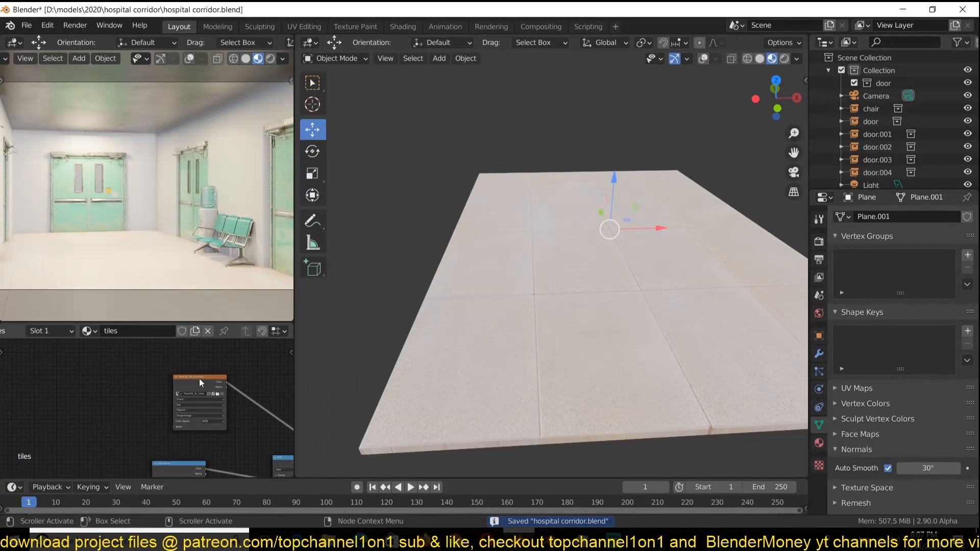
key(ctrl+t)
middle_drag(51, 383, 94, 369)
drag(79, 383, 94, 377)
scroll(102, 383, up, 4)
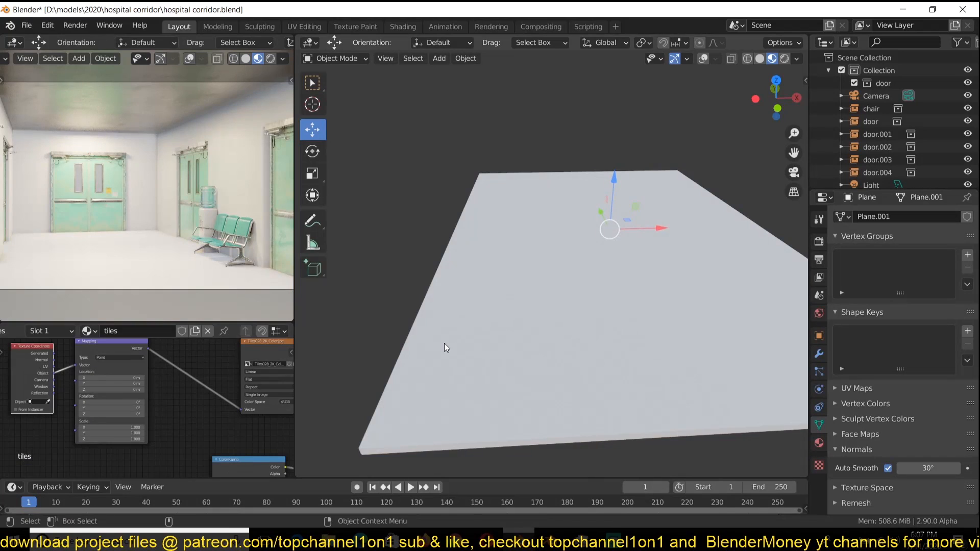
Apply the floor plane's scale, reduce the tile texture's Mapping scale to about 0.1 on all axes, and save.
middle_drag(444, 343, 460, 343)
scroll(461, 343, up, 2)
key(ctrl+s)
key(ctrl+a)
click(563, 338)
drag(112, 427, 102, 439)
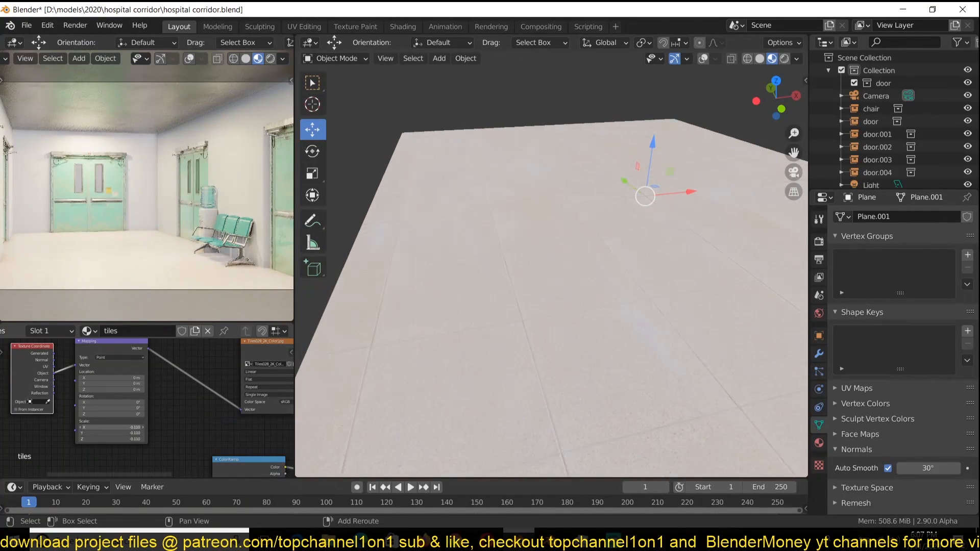
scroll(555, 250, down, 5)
middle_drag(556, 250, 532, 238)
key(KP_0)
key(KP_0)
key(ctrl+s)
scroll(169, 405, down, 3)
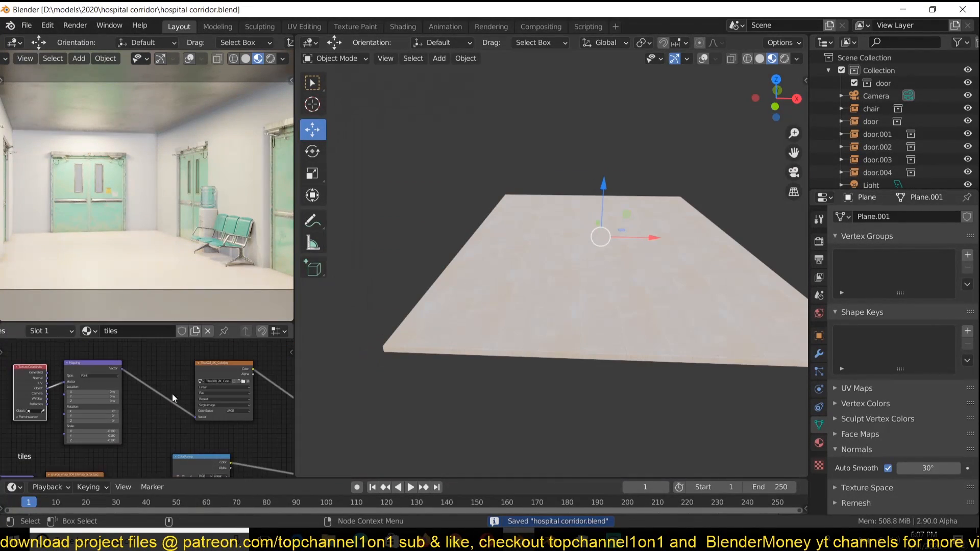
Move the tile image node closer to its Mapping node and save the file.
drag(166, 366, 150, 362)
key(ctrl+s)
scroll(176, 421, down, 5)
click(146, 391)
key(ctrl+s)
middle_drag(146, 391, 147, 425)
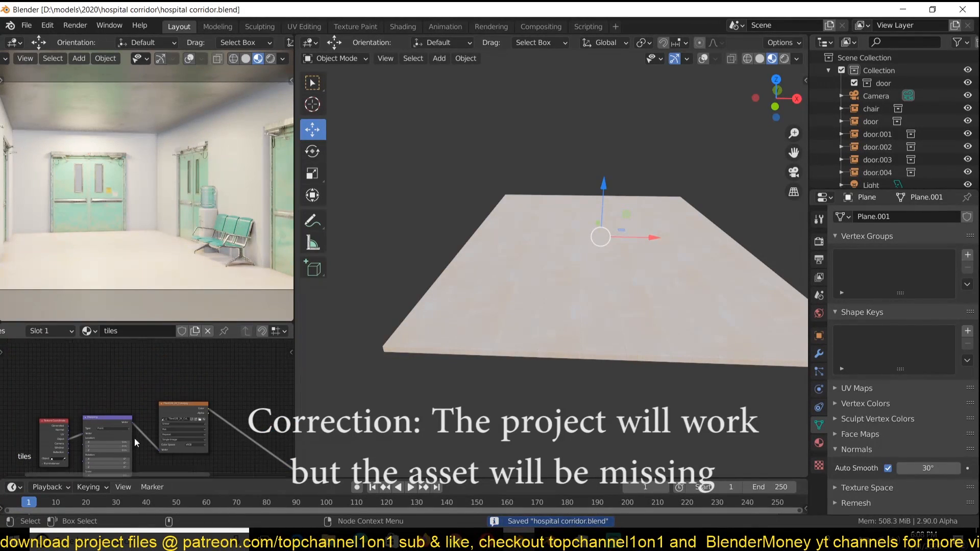
Add a Gradient Texture node above the tile nodes and preview its output on the floor.
middle_drag(515, 250, 541, 271)
scroll(541, 271, up, 3)
middle_drag(138, 437, 142, 440)
key(shift+a)
mouse_move(98, 383)
click(176, 233)
click(119, 373)
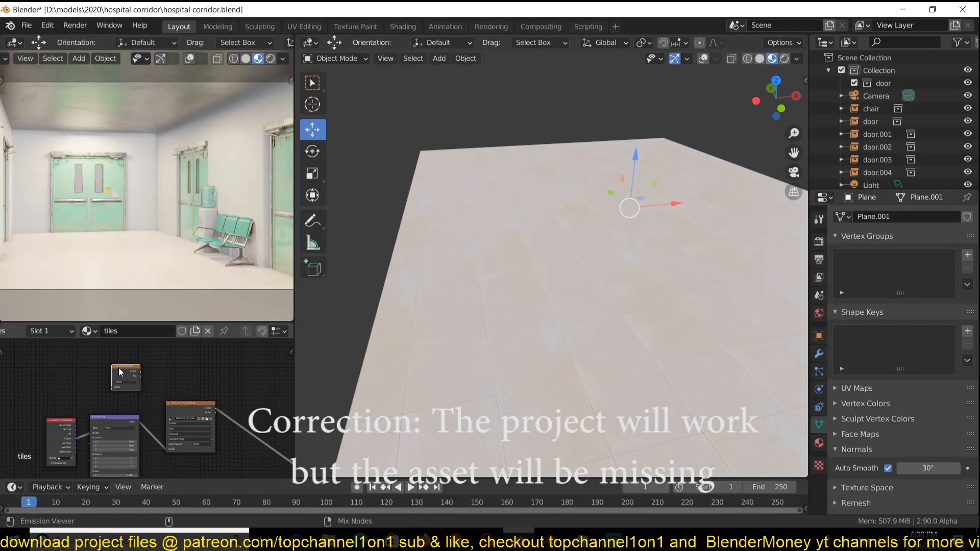
ctrl+shift+click(119, 372)
Add a ColorRamp after the Gradient Texture, tighten its stops for a sharp transition and add another stop.
scroll(103, 377, up, 4)
key(shift+a)
click(165, 251)
click(109, 357)
scroll(117, 373, up, 3)
mouse_move(175, 384)
mouse_down()
mouse_move(113, 388)
mouse_move(155, 385)
mouse_up()
click(105, 374)
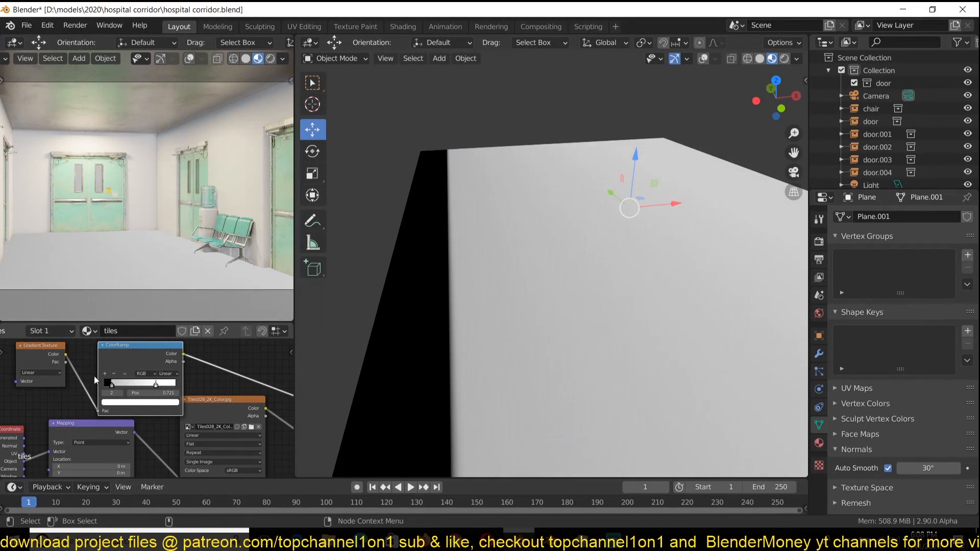
Recolour the gradient ramp's stops to white in the middle and black at the end for a stripe along one floor edge.
drag(168, 327, 168, 357)
scroll(147, 408, up, 6)
click(161, 370)
click(161, 397)
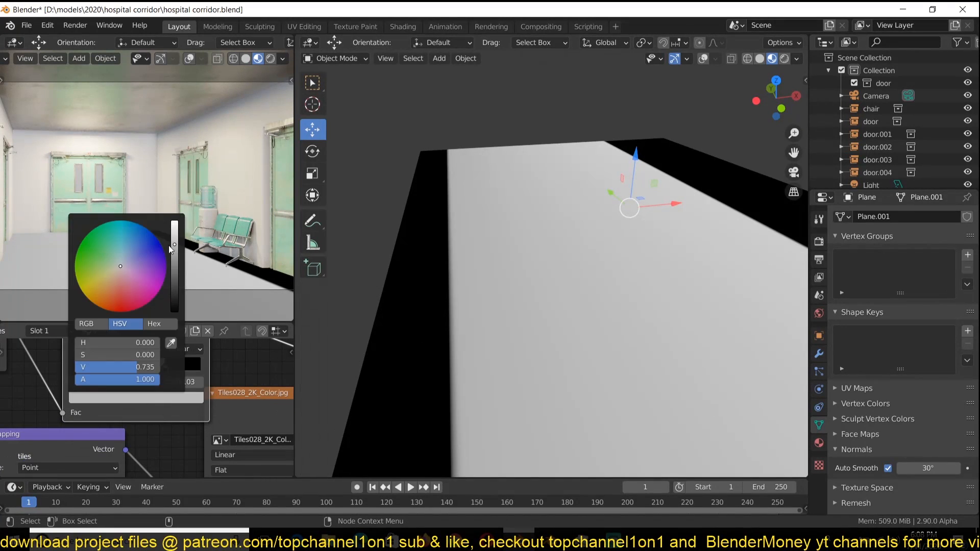
drag(173, 290, 174, 218)
click(165, 396)
From the camera view, move the ramp's first black stop against the white stop for a sharp left-wall stripe, and save.
middle_drag(568, 349, 479, 338)
scroll(479, 339, down, 8)
key(KP_0)
middle_drag(190, 380, 236, 375)
scroll(202, 413, up, 2)
key(ctrl+s)
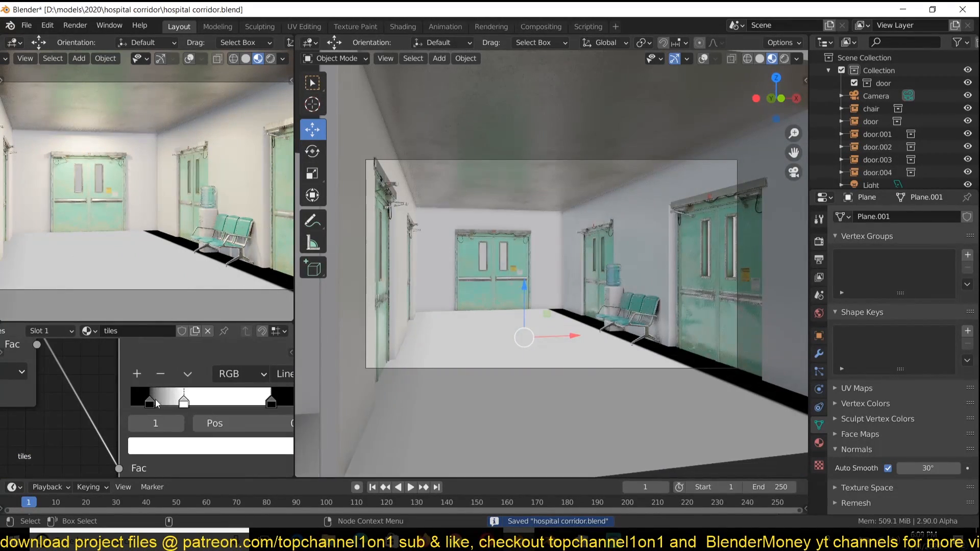
drag(149, 402, 189, 400)
key(ctrl+s)
scroll(254, 387, down, 4)
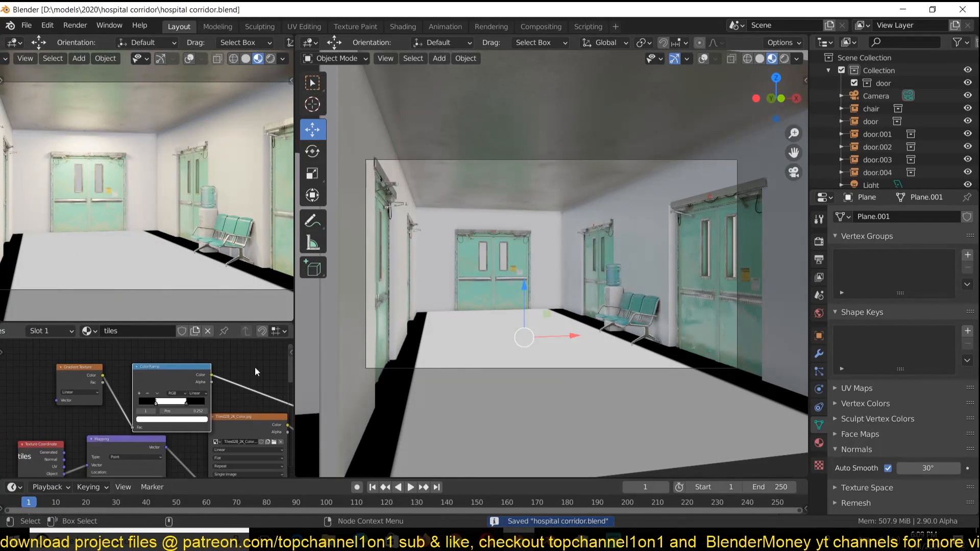
Add a MixRGB node with the gradient ramp as its factor and the tile image feeding both colour inputs.
key(shift+a)
click(257, 432)
click(241, 363)
drag(160, 419, 240, 394)
middle_drag(245, 417, 188, 412)
scroll(189, 412, down, 1)
drag(218, 383, 240, 366)
drag(91, 426, 208, 397)
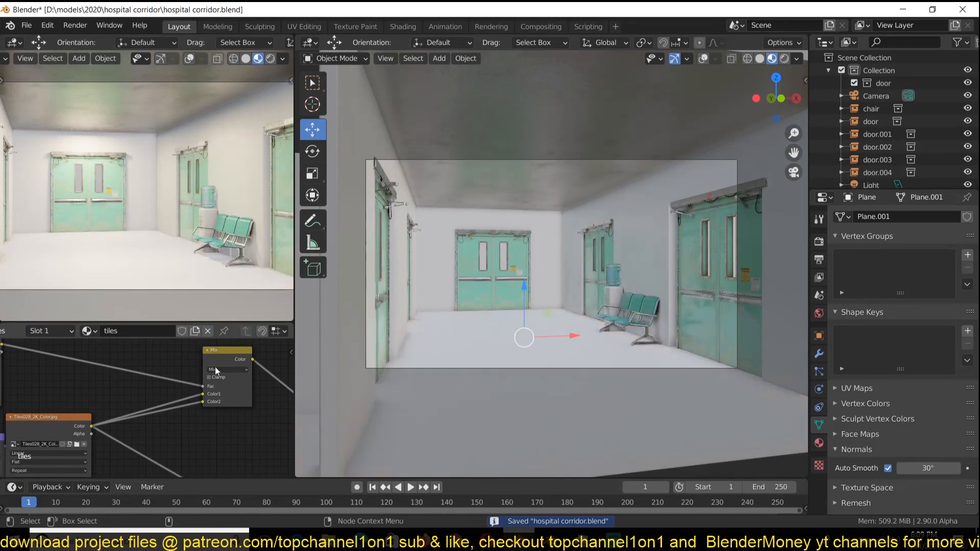
Insert a second MixRGB node between the tile image and the first Mix node.
scroll(194, 411, up, 3)
key(shift+a)
mouse_move(206, 406)
click(273, 477)
click(143, 422)
Set the second Mix node to Overlay with factor 1.000 and give its Color2 a green colour.
middle_drag(215, 421, 229, 397)
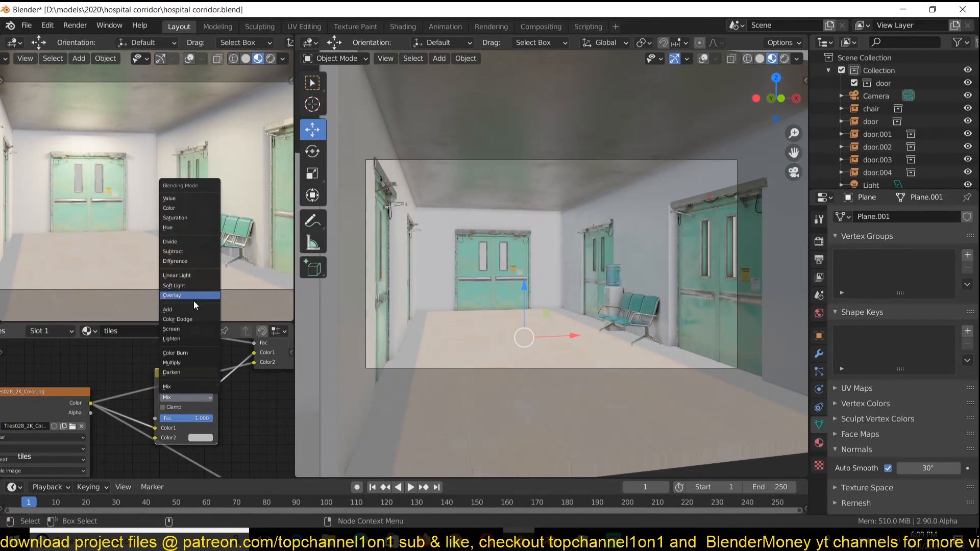
click(172, 295)
click(204, 438)
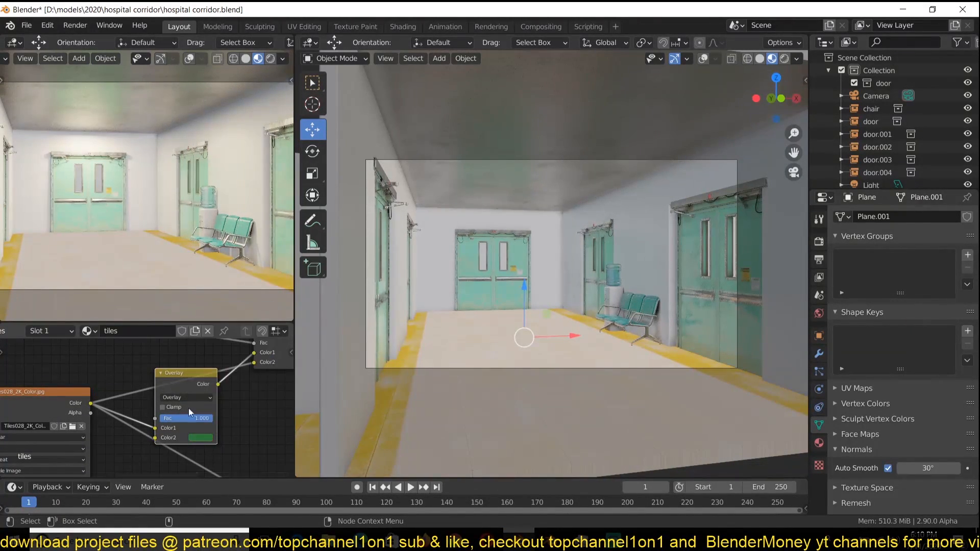
Switch the second Mix node to Multiply and change its Color2 to teal, with saturation 0.583 and value 0.737.
click(172, 363)
click(202, 438)
drag(212, 331, 232, 328)
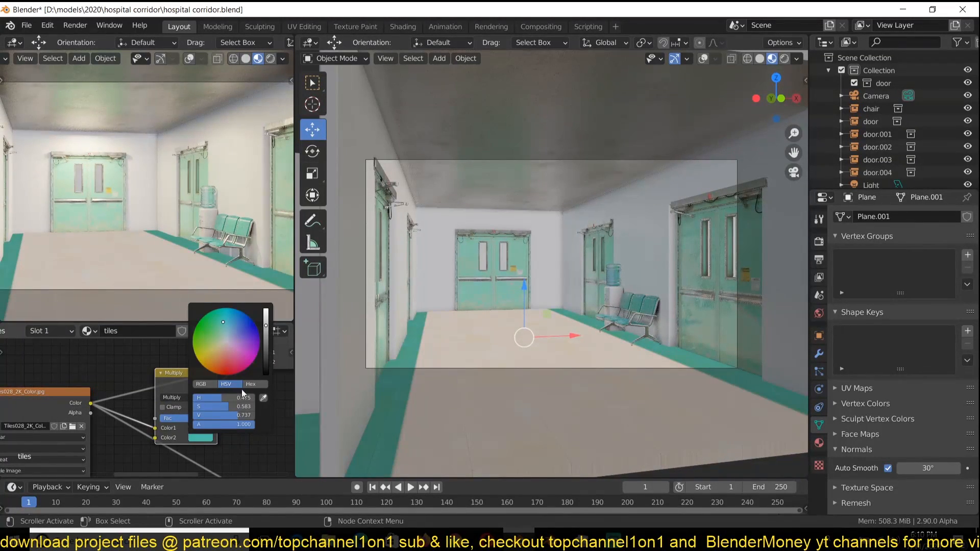
Enlarge the node editor and move the gradient texture and its colour ramp clear of the tile image nodes.
middle_drag(123, 449, 213, 439)
scroll(219, 443, down, 2)
scroll(220, 442, down, 5)
drag(197, 429, 198, 384)
middle_drag(137, 440, 238, 380)
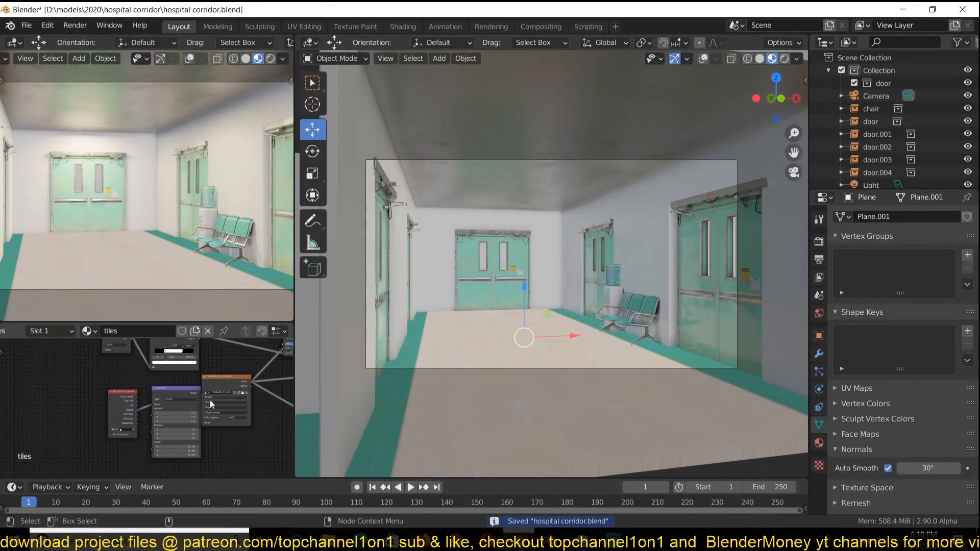
drag(200, 323, 181, 210)
scroll(164, 178, down, 2)
middle_drag(150, 346, 170, 369)
click(170, 368)
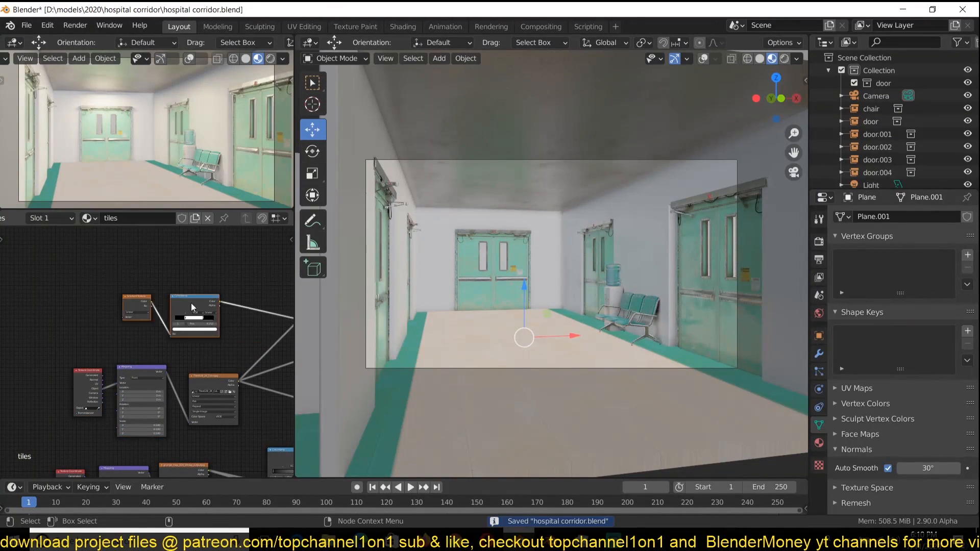
Duplicate the tile image node, load the Tiles028 2K AmbientOcclusion image into it, connect it to the Mapping node, and save.
click(233, 308)
double_click(755, 180)
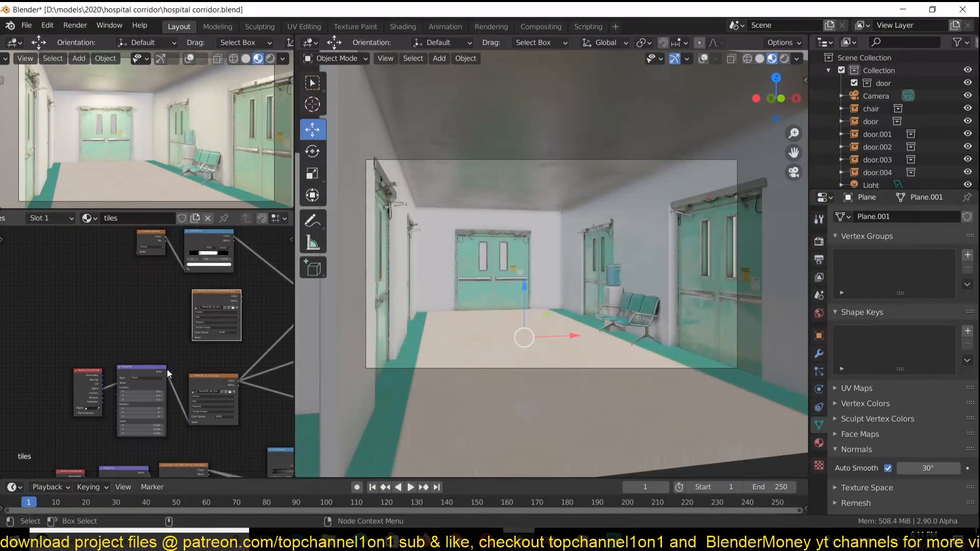
drag(191, 339, 192, 338)
key(ctrl+s)
Combine the ambient occlusion image with the teal stripe colour through a Multiply node at factor 1.000, and save.
scroll(245, 332, up, 1)
middle_drag(245, 332, 87, 345)
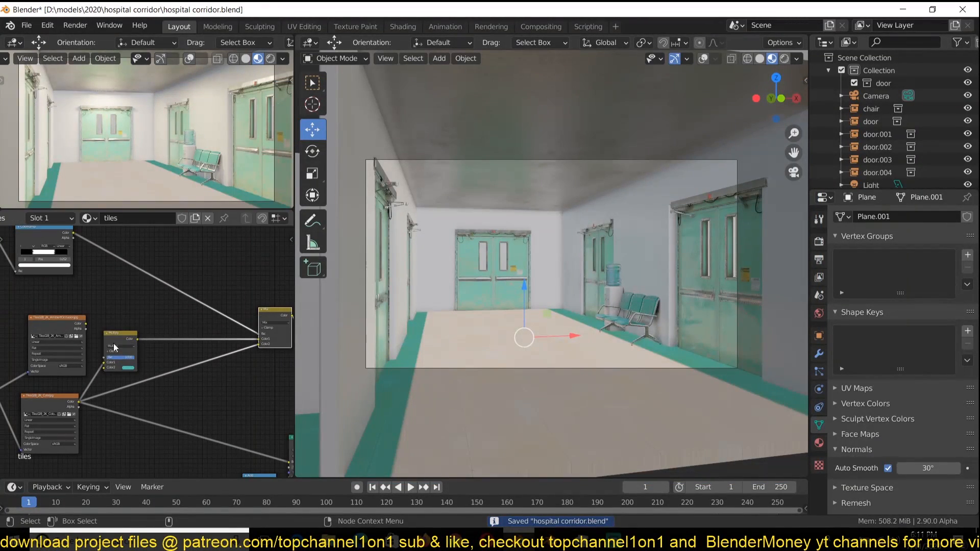
ctrl+shift+right_drag(77, 340, 120, 347)
click(163, 337)
drag(170, 338, 167, 297)
scroll(163, 357, up, 4)
click(179, 284)
click(191, 304)
key(ctrl+s)
Multiply the base tile colour image by the ambient occlusion image for the main floor, and save.
scroll(204, 306, down, 1)
middle_drag(144, 347, 155, 311)
ctrl+shift+right_drag(30, 312, 31, 403)
scroll(153, 342, down, 2)
middle_drag(160, 335, 112, 363)
key(ctrl+z)
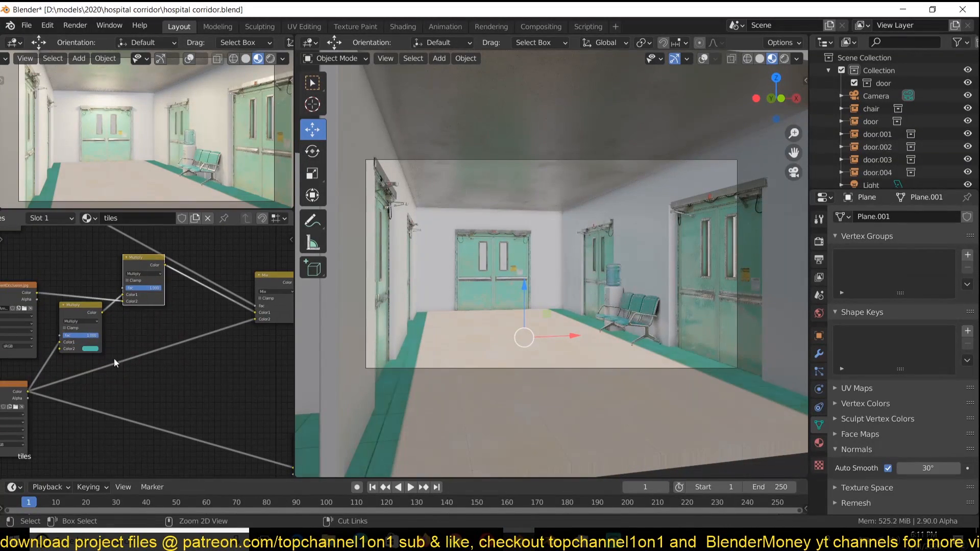
key(ctrl+s)
Add another image texture on the floor's shared Mapping node, load Tiles028_2K_Roughness.jpg into it, and save.
middle_drag(179, 373, 274, 349)
scroll(251, 418, up, 4)
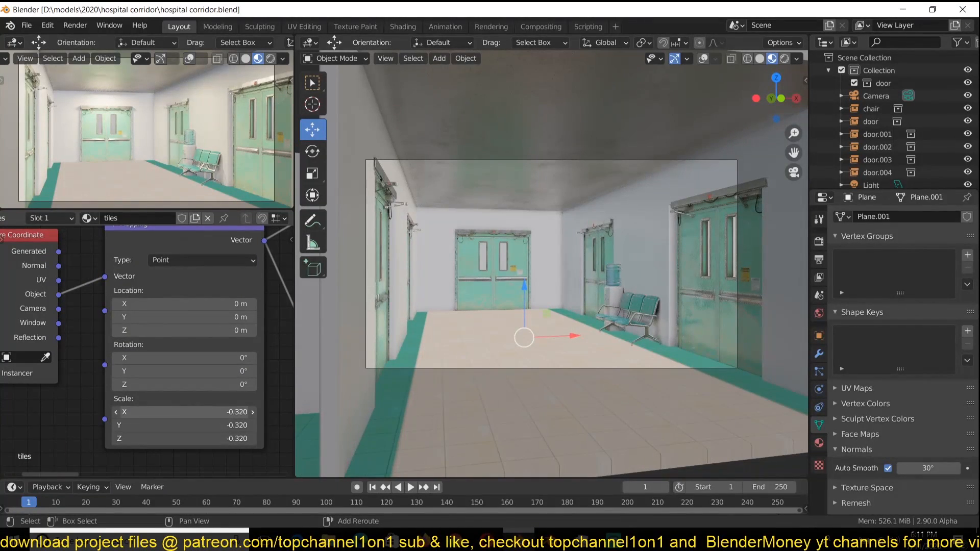
scroll(240, 416, down, 6)
key(ctrl+s)
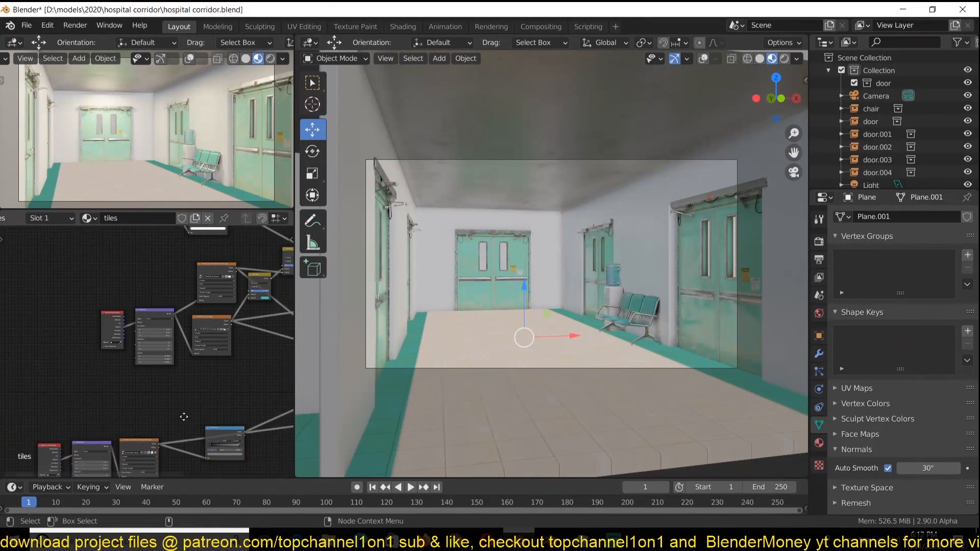
click(225, 376)
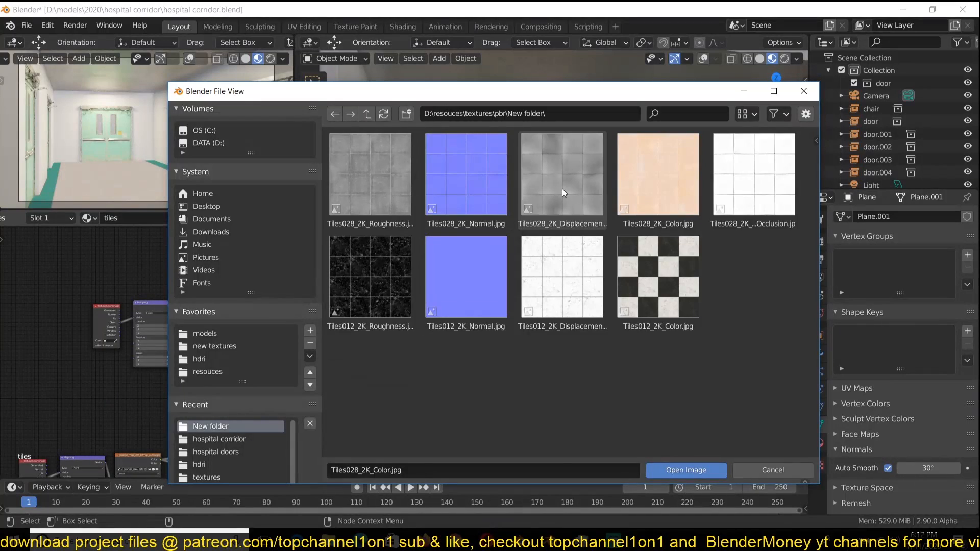
double_click(562, 188)
scroll(155, 310, up, 3)
key(ctrl+s)
Blend the roughness image with the lower colour ramp through a Mix node set to Add, and save.
drag(258, 469, 200, 358)
click(191, 350)
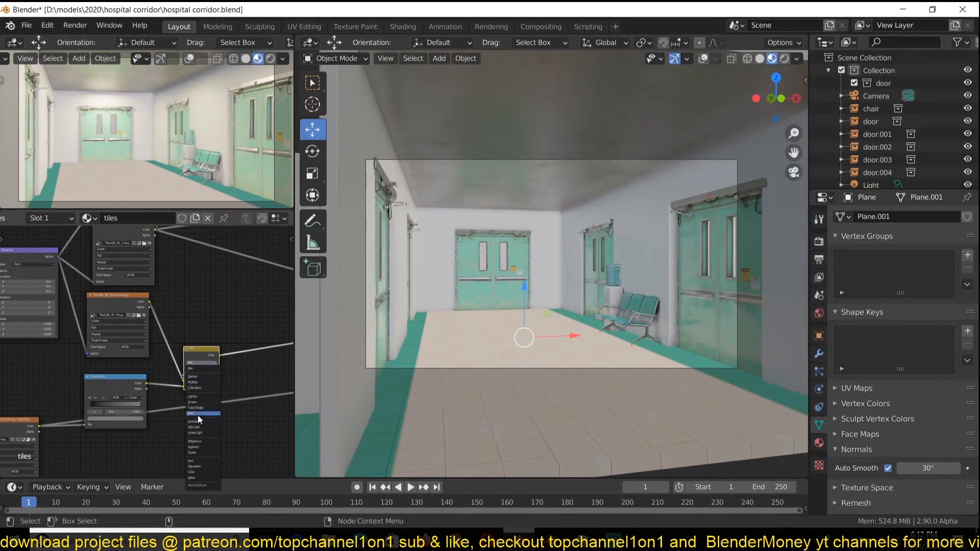
drag(149, 303, 182, 384)
middle_drag(285, 270, 140, 265)
key(ctrl+s)
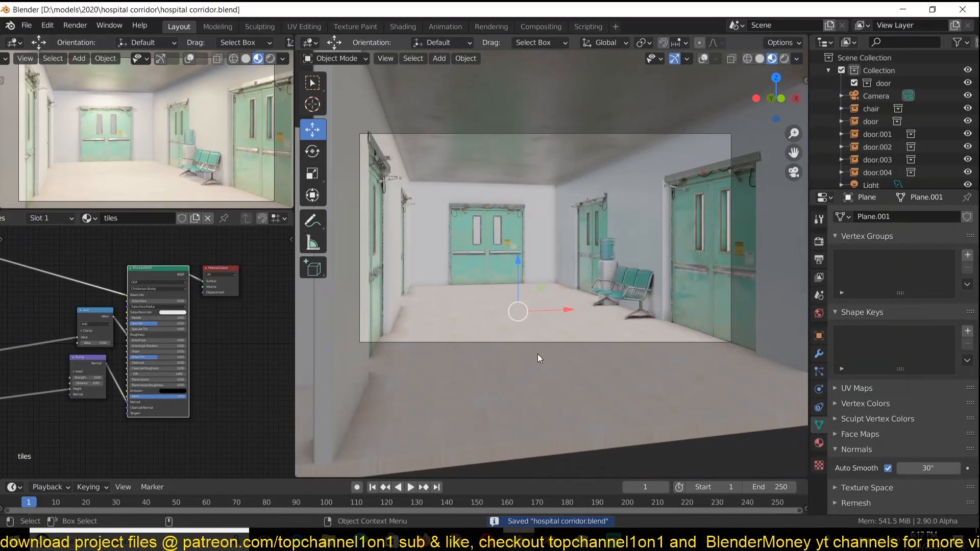
Set the Add math node feeding the floor's Roughness to -0.140, check the floor up close, and save.
middle_drag(537, 353, 562, 341)
scroll(111, 374, up, 2)
scroll(112, 374, up, 2)
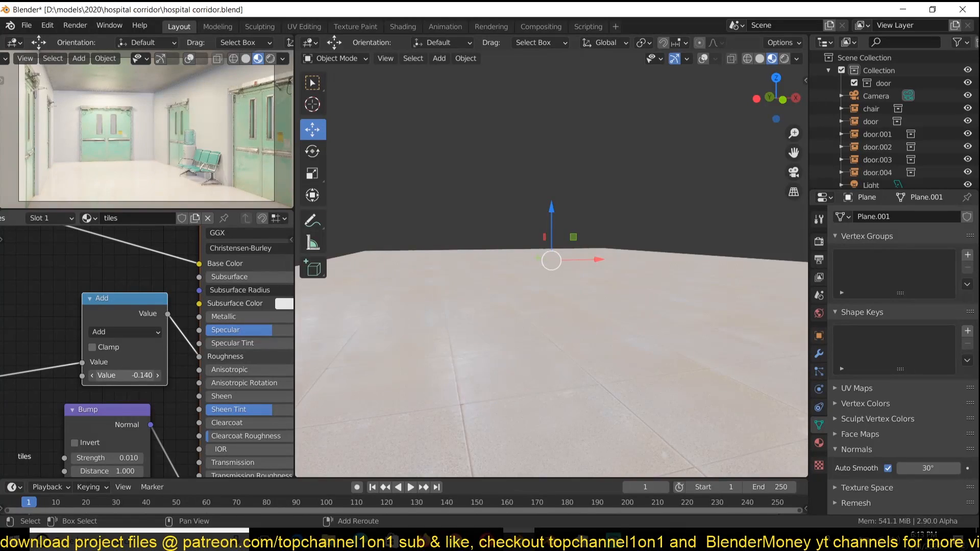
middle_drag(439, 378, 454, 387)
scroll(93, 336, down, 5)
middle_drag(386, 358, 503, 378)
key(ctrl+s)
Insert a Power math node with exponent 1.290 after the gradient colour ramp to control the stripe mask, and save.
middle_drag(212, 337, 129, 271)
drag(129, 271, 148, 287)
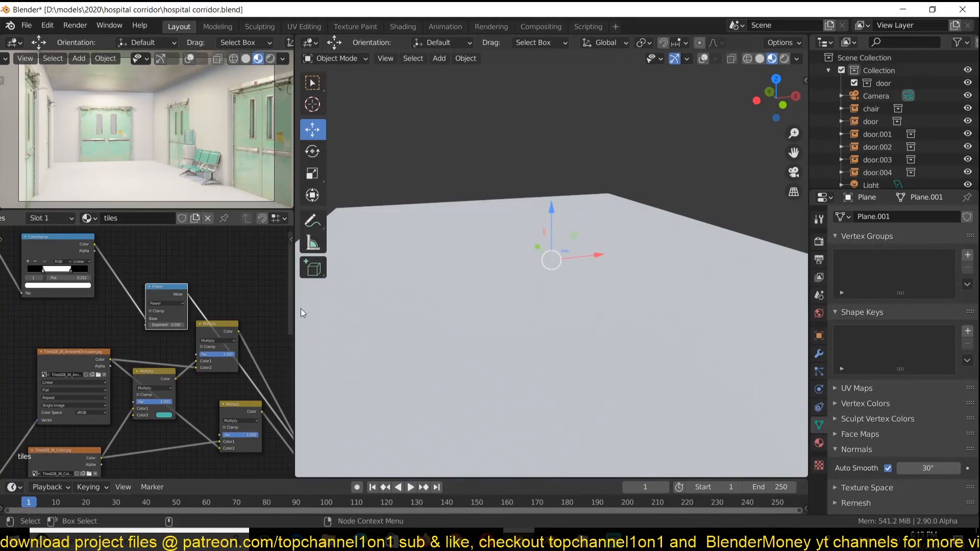
key(ctrl+s)
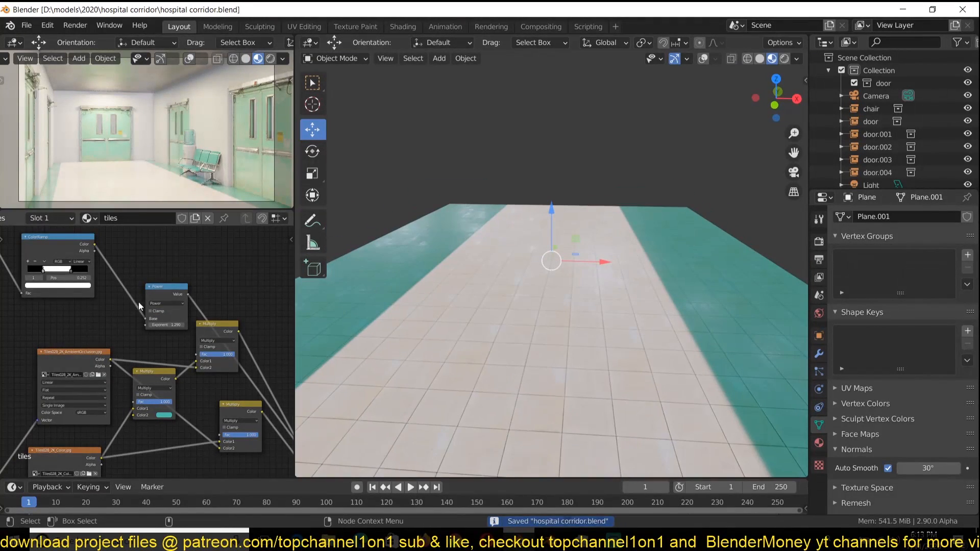
Deepen the teal Color2 of the stripe's Multiply node, check the floor, and save.
scroll(121, 367, up, 2)
click(136, 384)
drag(194, 293, 194, 291)
middle_drag(374, 287, 453, 290)
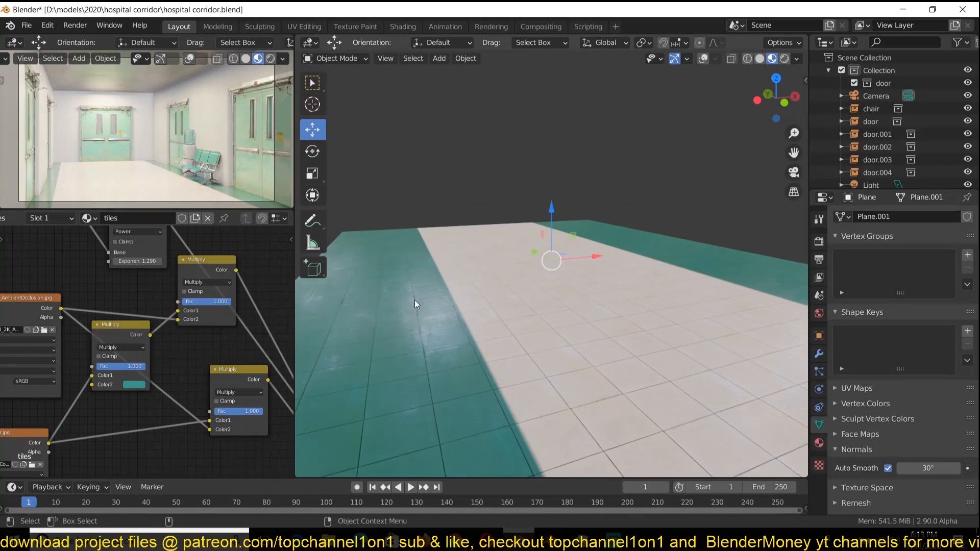
scroll(452, 290, down, 6)
key(ctrl+s)
scroll(153, 352, down, 1)
Duplicate a tile image node, load Tiles028_2K_Normal.jpg into it, and connect it to the Mapping node.
scroll(228, 304, down, 7)
key(ctrl+s)
middle_drag(121, 327, 178, 354)
click(58, 373)
key(shift+d)
click(153, 355)
click(199, 364)
double_click(467, 282)
drag(72, 311, 216, 371)
scroll(130, 374, up, 7)
Fine-tune the value of the Add math node on the floor's roughness branch while checking the reflections, and save.
click(116, 410)
click(118, 448)
scroll(457, 343, up, 5)
middle_drag(459, 344, 446, 339)
middle_drag(153, 397, 200, 361)
drag(250, 354, 246, 353)
scroll(141, 351, down, 3)
key(ctrl+s)
middle_drag(155, 270, 189, 265)
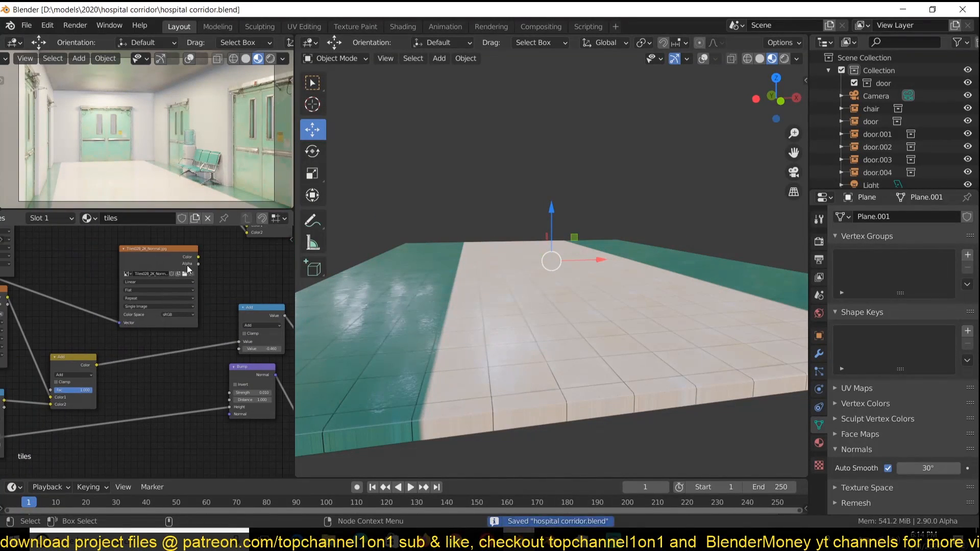
Change the normal image's colour space, set the two occlusion Multiply factors to 0.967 and 0.480, and save.
mouse_move(120, 266)
click(177, 316)
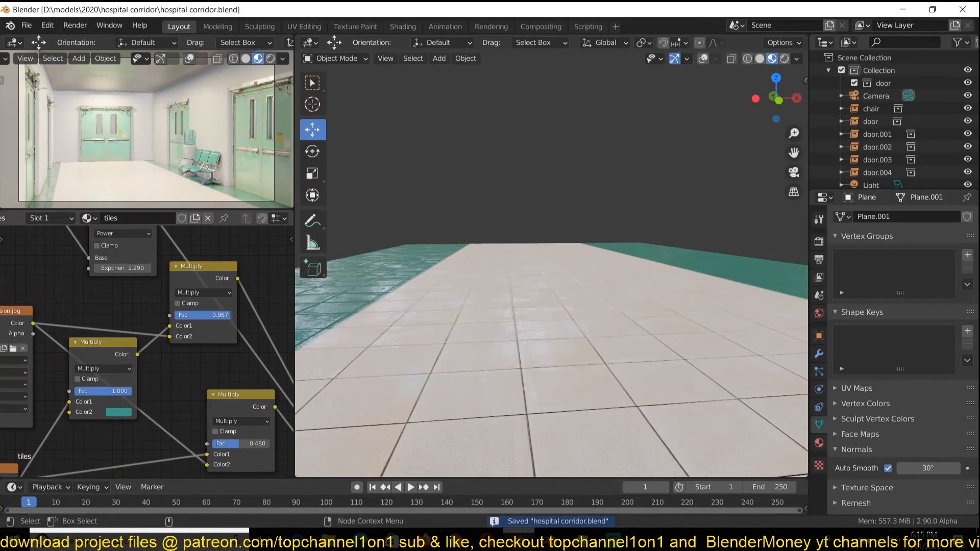
key(ctrl+s)
key(KP_0)
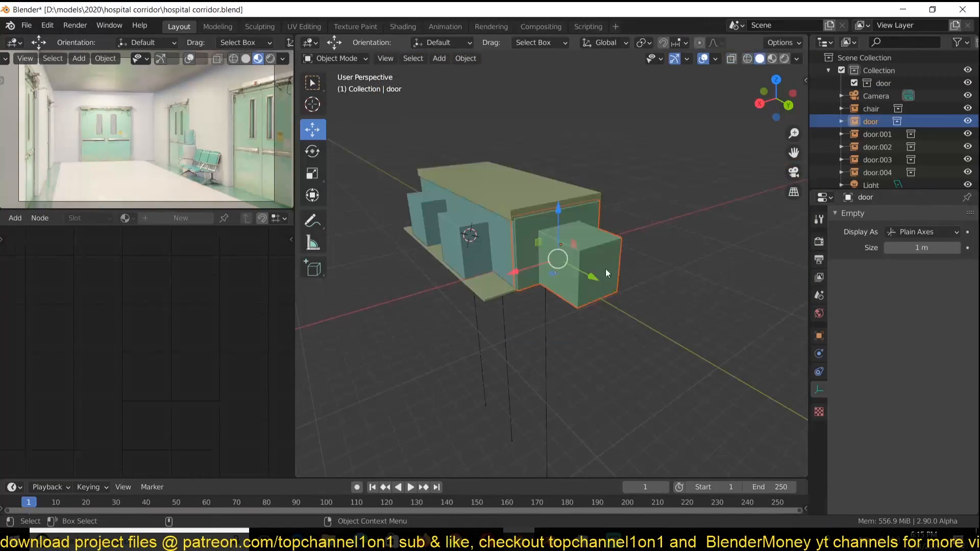
Lengthen the corridor by moving the end door assembly outward and extending the wall vertices toward it.
key(g)
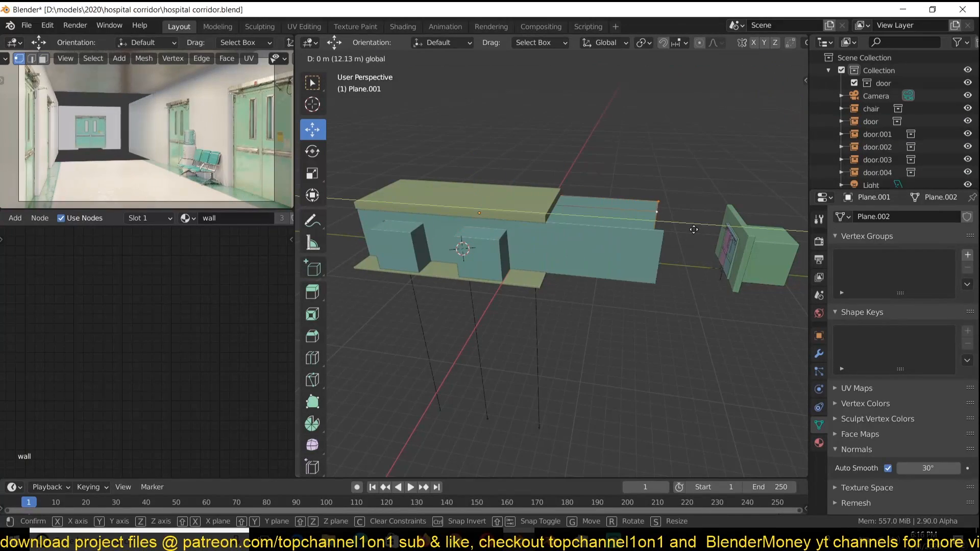
key(g)
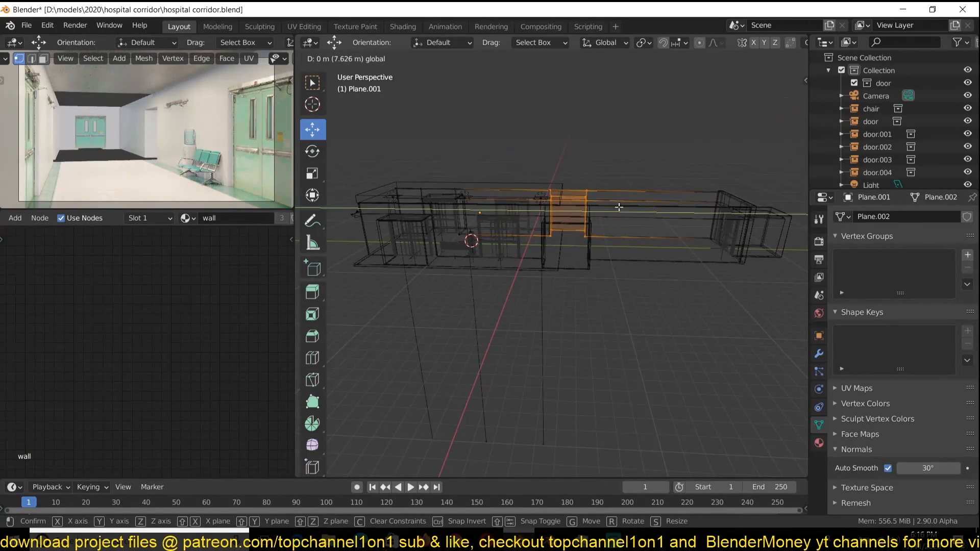
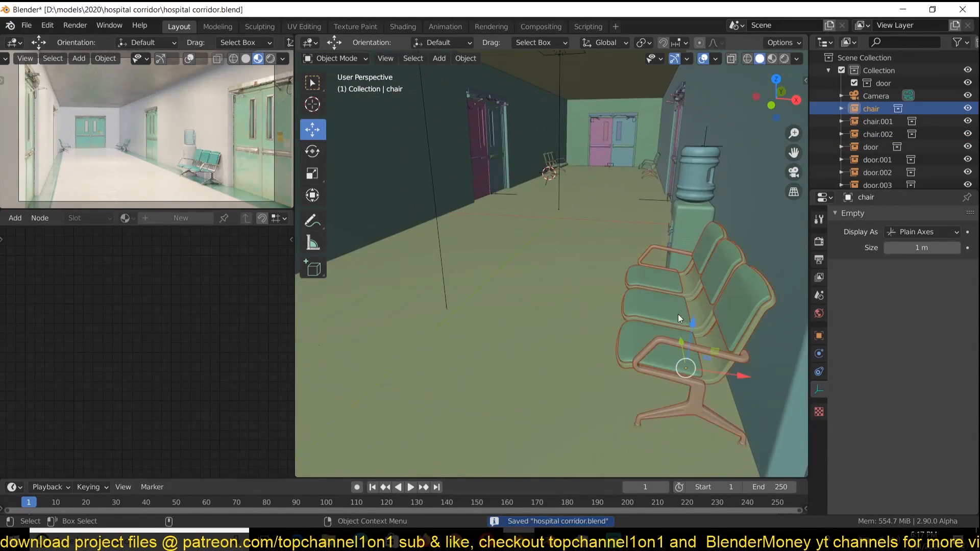
Duplicate the near chair row across to the opposite wall and shift the original with the water dispenser down the corridor.
key(shift+d)
key(x)
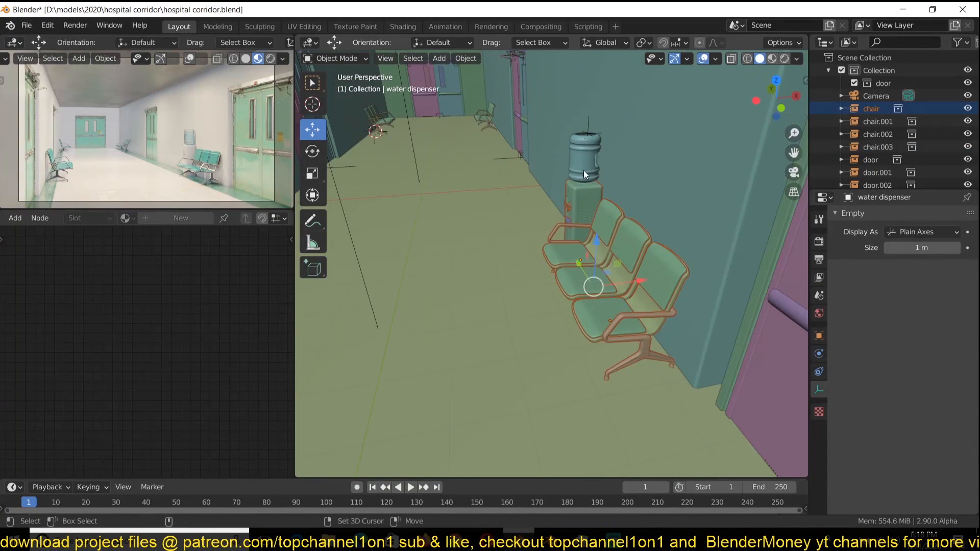
shift+click(583, 170)
key(g)
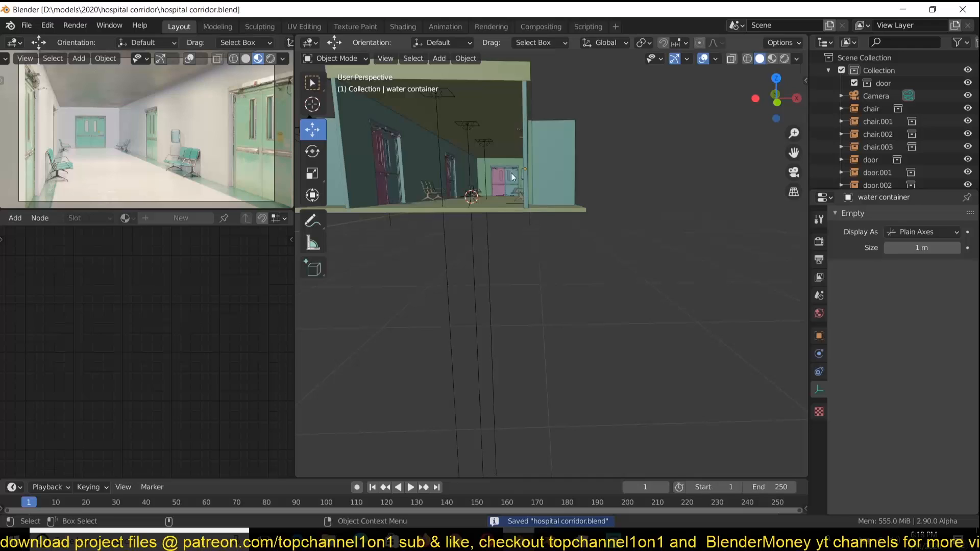
Switch to Chrome, open the creator's CGTrader profile, and list all of their 3D models.
click(486, 164)
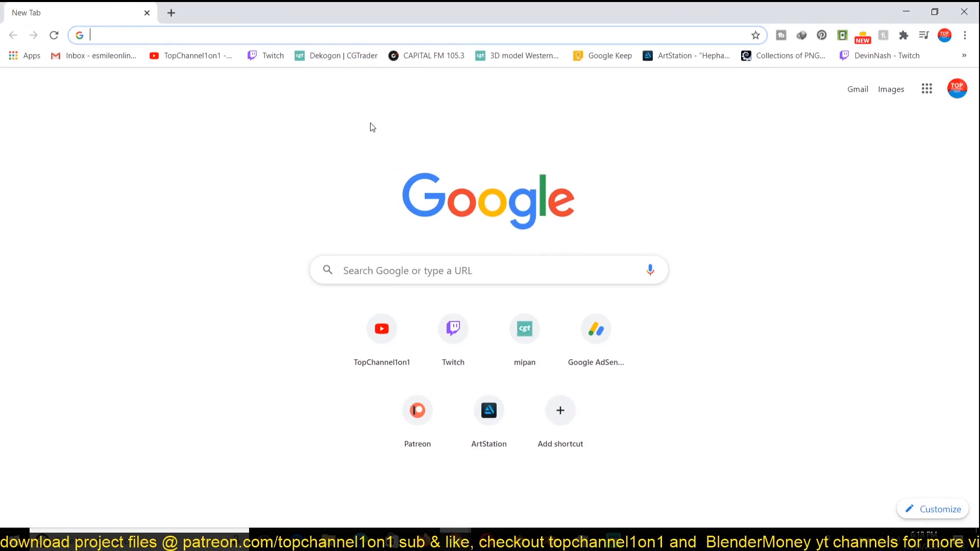
text(cg)
key(Return)
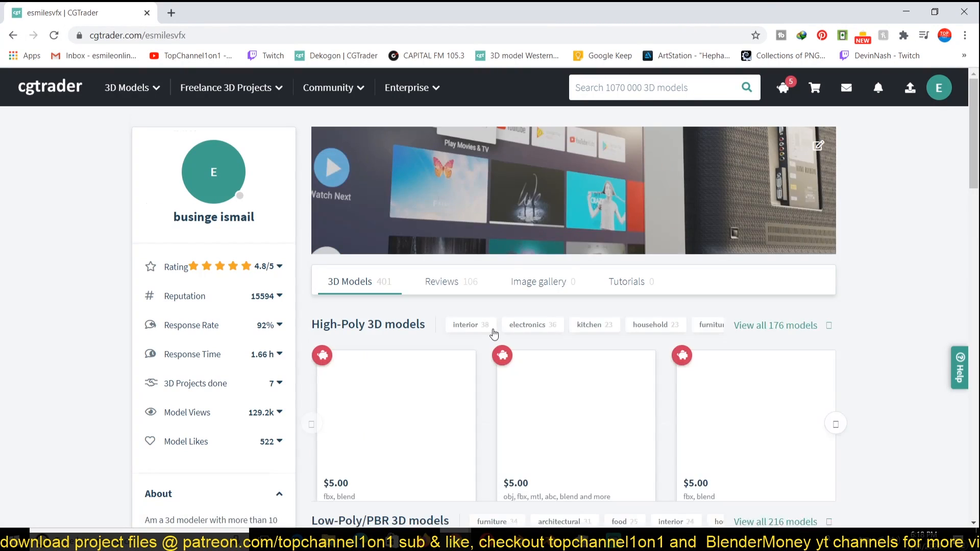
scroll(423, 327, down, 4)
scroll(421, 321, down, 5)
click(573, 401)
scroll(346, 388, down, 9)
scroll(343, 388, up, 9)
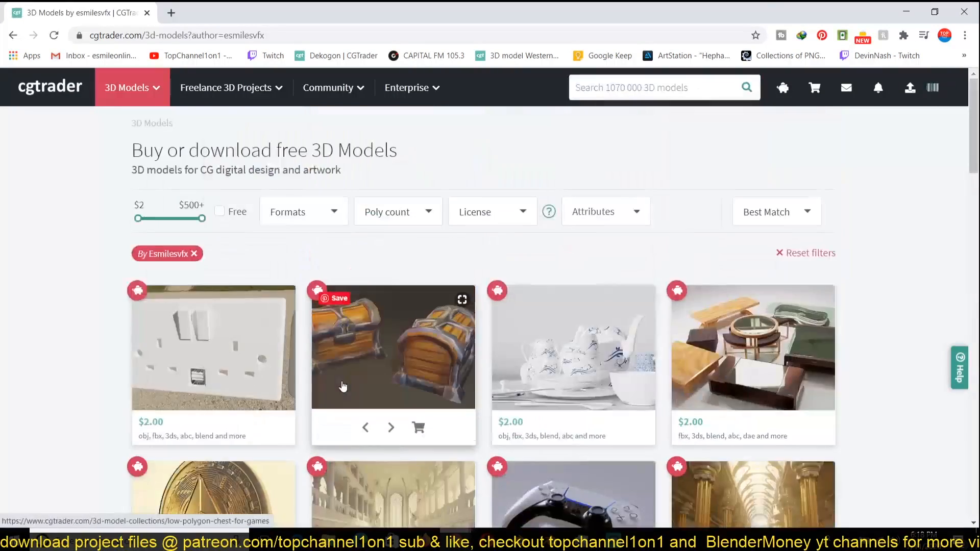
Browse the model list for corridor props, opening the retro TV set and yellow mopping bucket pages for inspection.
scroll(343, 388, down, 9)
scroll(67, 309, down, 2)
middle_click(194, 209)
scroll(97, 309, down, 5)
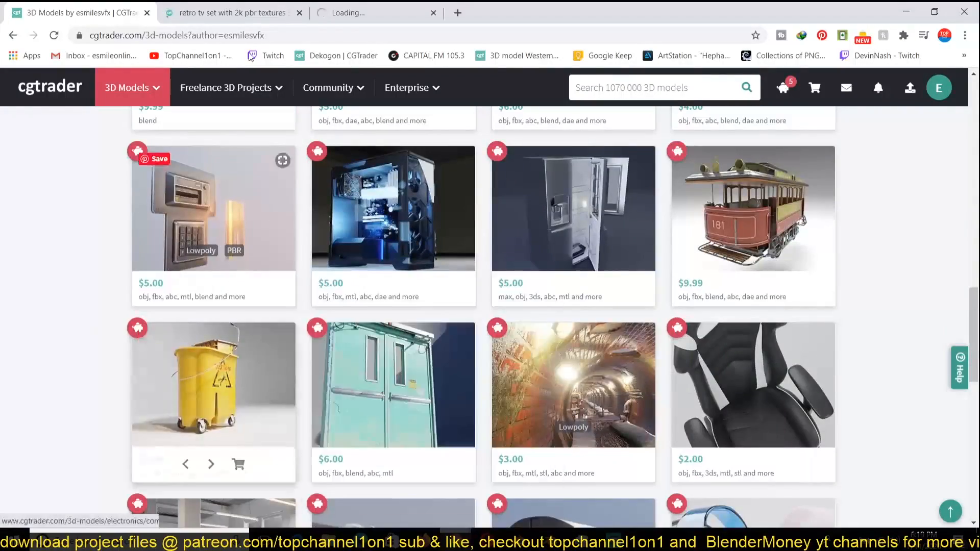
middle_click(204, 383)
click(232, 13)
scroll(548, 353, down, 1)
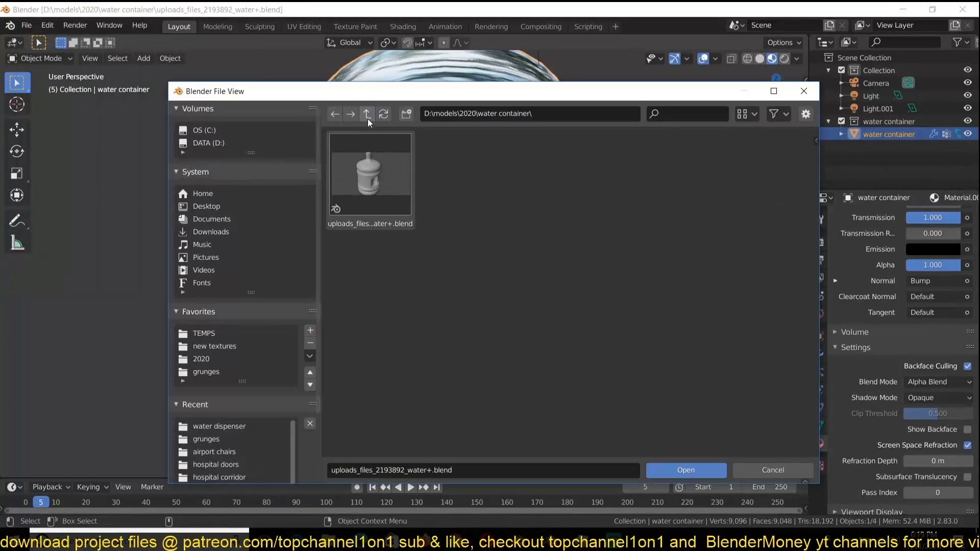
Switch to the second Blender window and open uploads_files_2469379_retro+tv+set1.blend from D:\models\2020\retro tv set.
click(368, 119)
scroll(556, 251, down, 5)
click(556, 255)
click(746, 113)
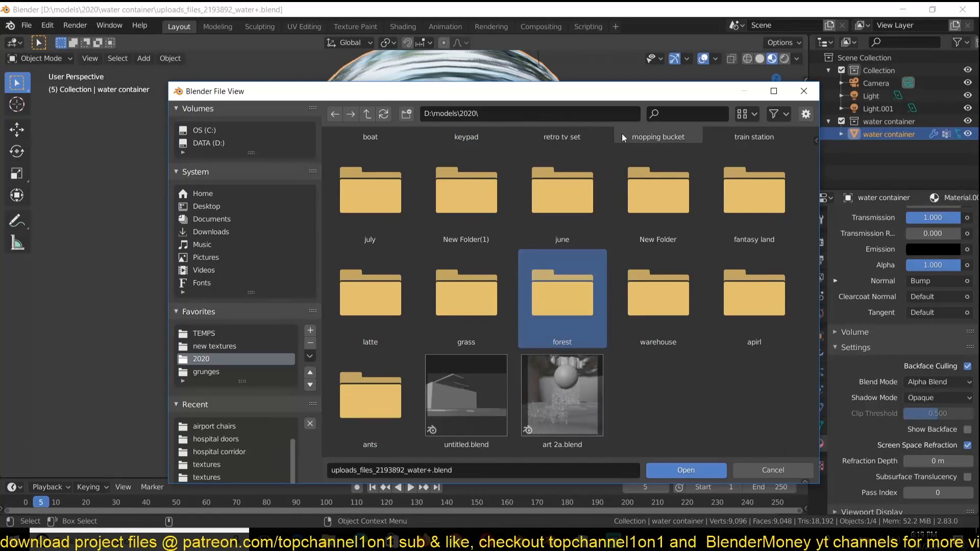
click(709, 254)
scroll(673, 228, down, 3)
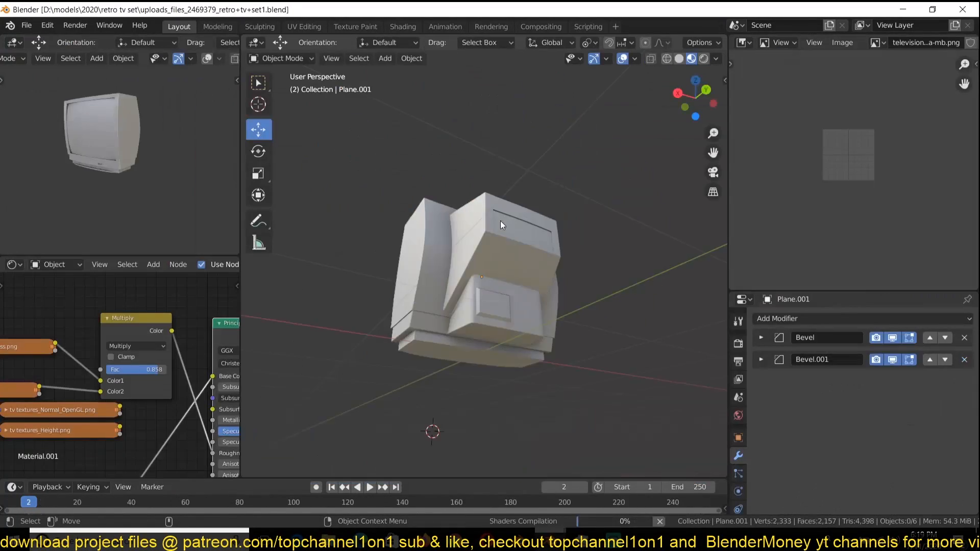
Put the television's parts into a new collection named "retro tv set".
scroll(501, 220, up, 5)
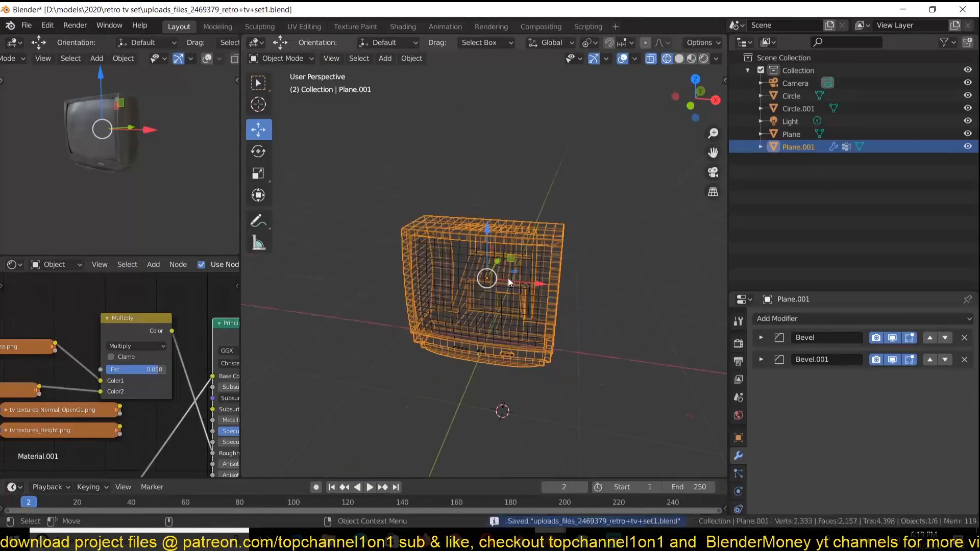
key(m)
click(567, 325)
key(Return)
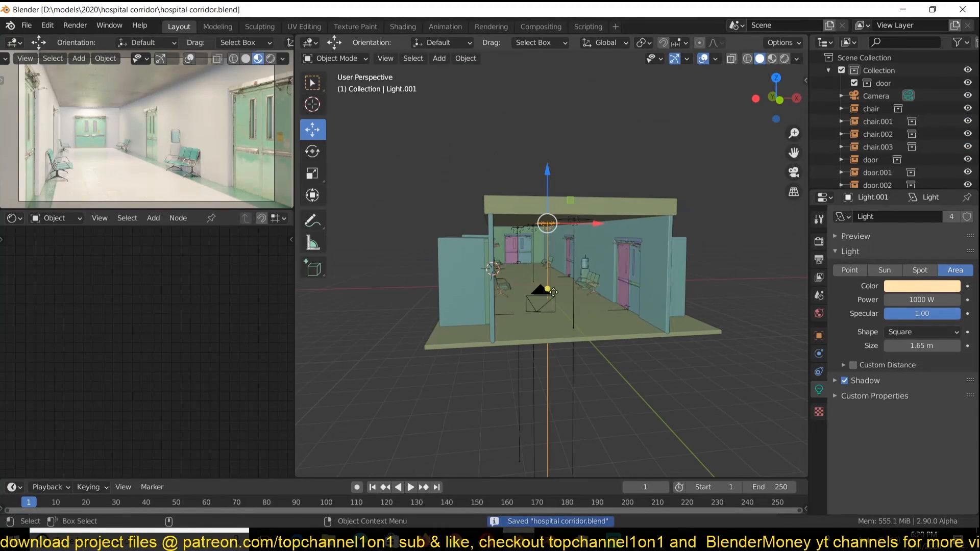
Link the retro tv set collection from its blend file in D:\models\2020\retro tv set into the hospital corridor scene.
key(shift+a)
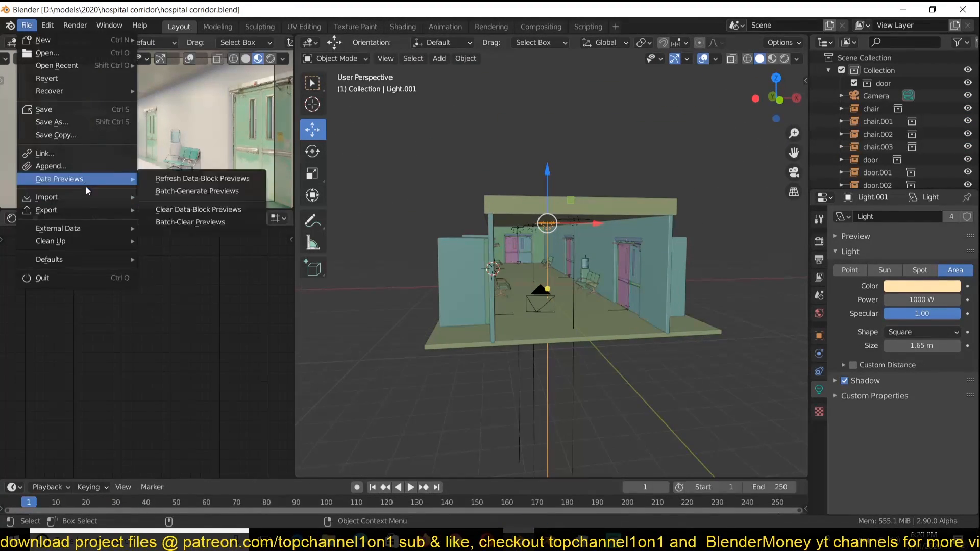
click(66, 151)
click(367, 113)
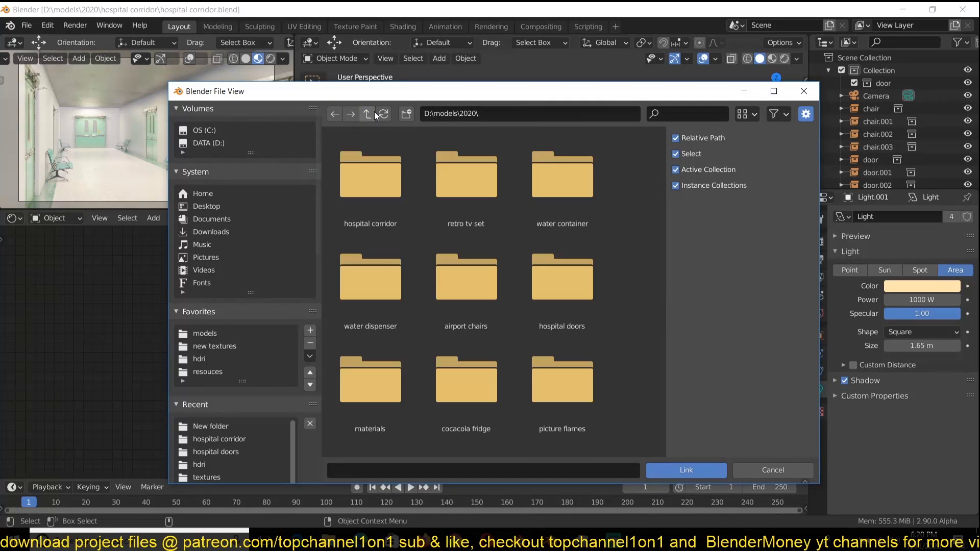
double_click(450, 176)
double_click(450, 177)
double_click(449, 207)
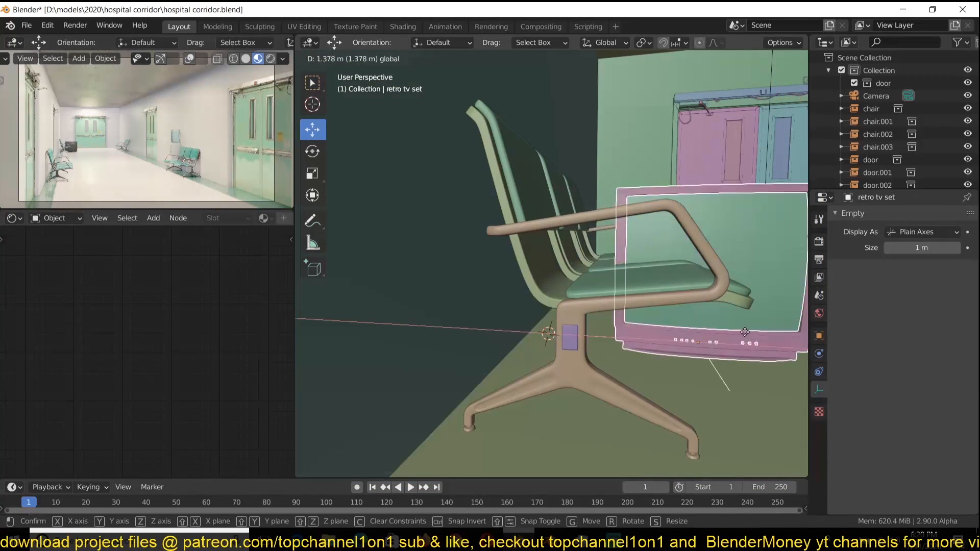
Move the television to the wall corner at the 3D cursor, adjusting its height and its rotation about Z.
click(614, 164)
key(shift+s)
click(612, 117)
key(KP_Decimal)
key(g)
key(z)
click(626, 332)
key(r)
key(z)
click(617, 279)
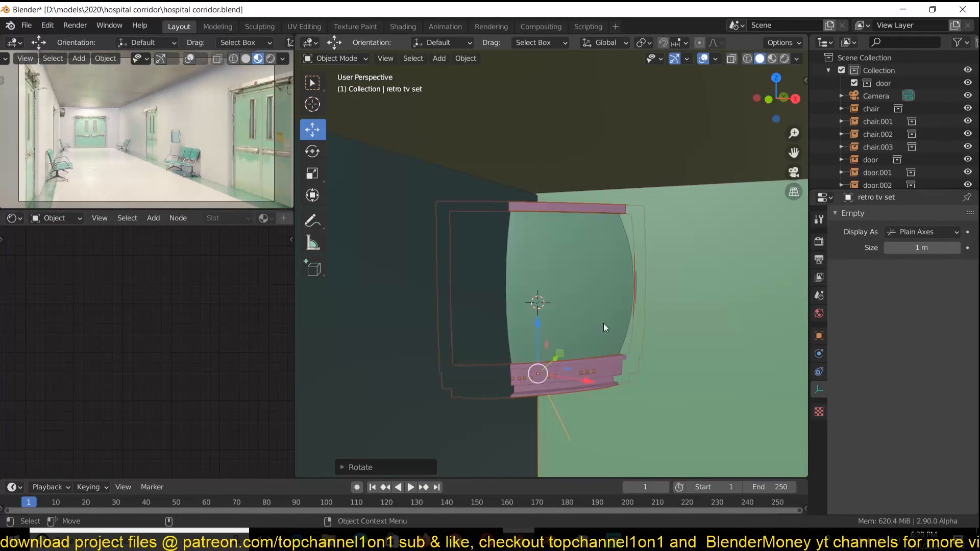
Turn the television about Z and place it just below the ceiling in the corridor corner, facing the hallway.
click(663, 393)
scroll(663, 390, down, 3)
key(r)
key(z)
click(669, 327)
click(771, 58)
middle_drag(645, 336, 583, 231)
key(r)
key(z)
click(657, 311)
click(618, 171)
middle_drag(619, 174, 604, 185)
drag(565, 279, 563, 282)
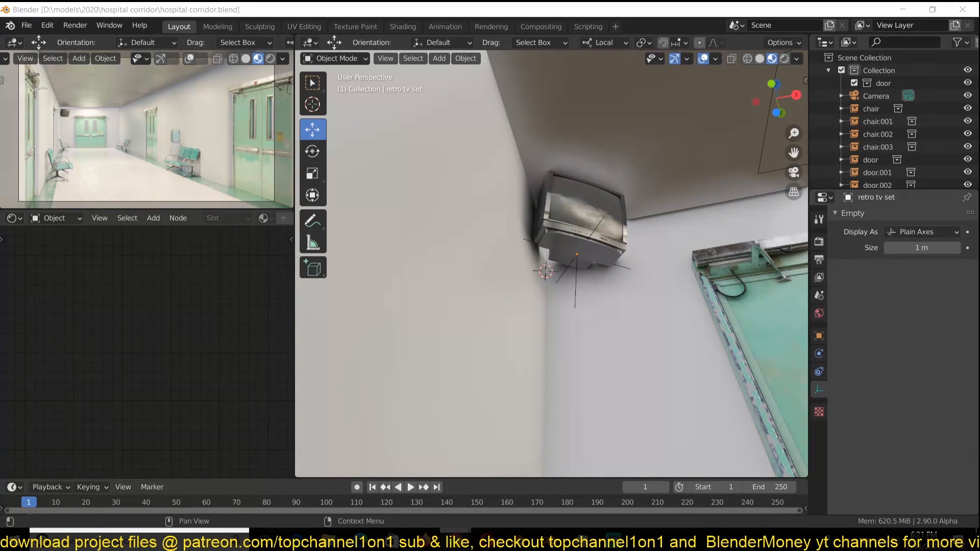
Switch to the browser and save the CNN "Remdesivir authorized for emergency use by FDA" image from the image search.
click(455, 540)
click(379, 298)
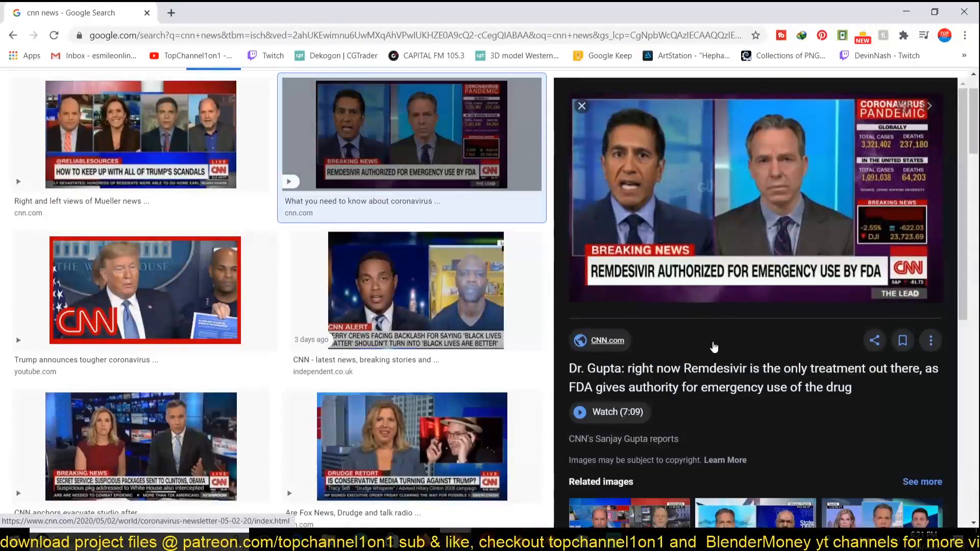
right_click(718, 192)
click(746, 301)
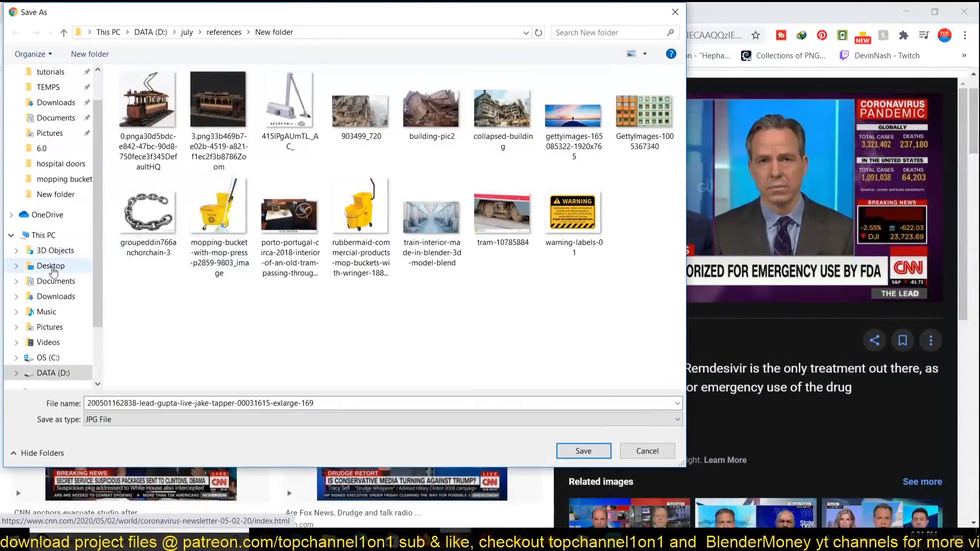
click(583, 450)
click(602, 459)
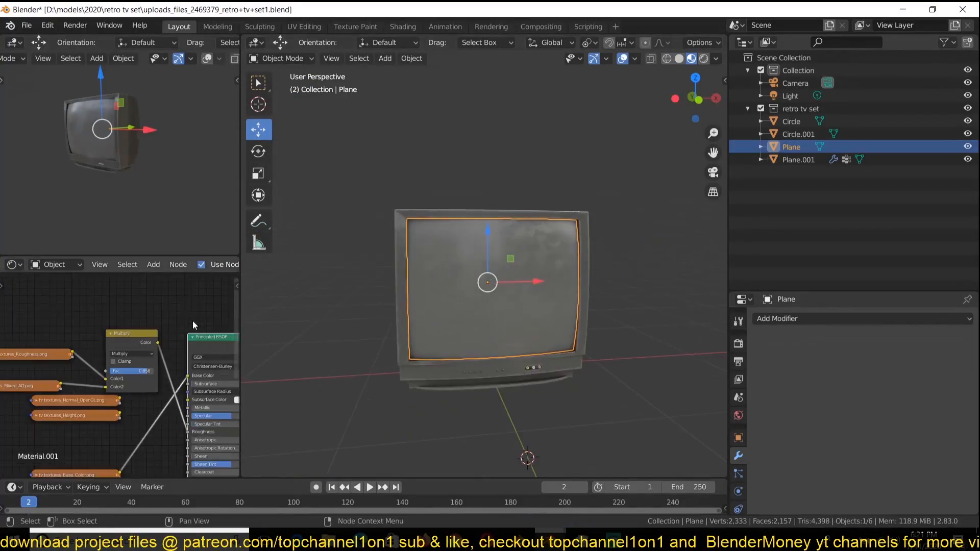
Add an Image Texture node with the saved news picture to the TV screen's material and preview it on the screen.
scroll(738, 460, down, 3)
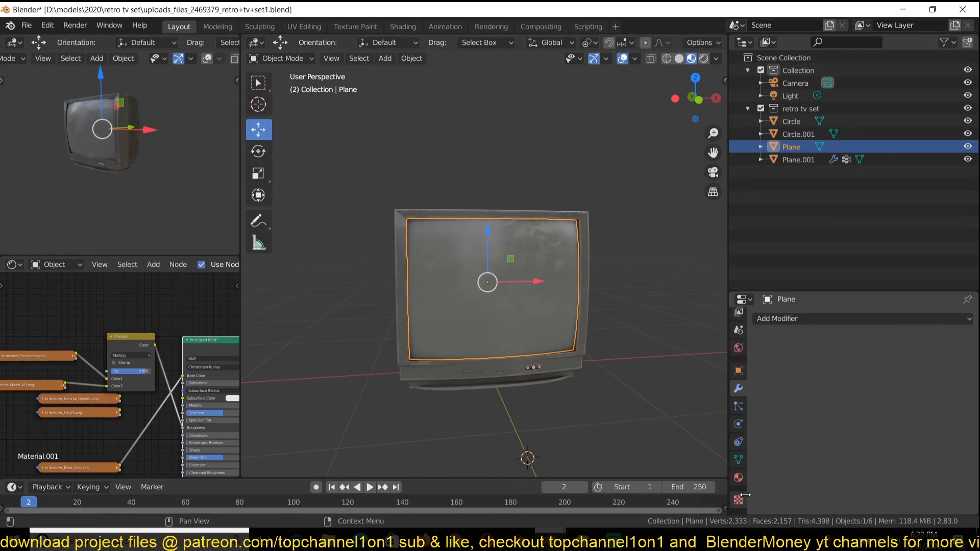
click(738, 483)
scroll(161, 297, down, 1)
middle_drag(162, 297, 169, 361)
key(shift+a)
click(189, 388)
click(143, 309)
click(203, 334)
click(209, 208)
double_click(563, 277)
scroll(579, 229, up, 2)
drag(189, 324, 149, 320)
ctrl+shift+click(148, 319)
Add a second UV map, UVMap.001, to the screen plane and show the news image in the UV editor.
click(740, 483)
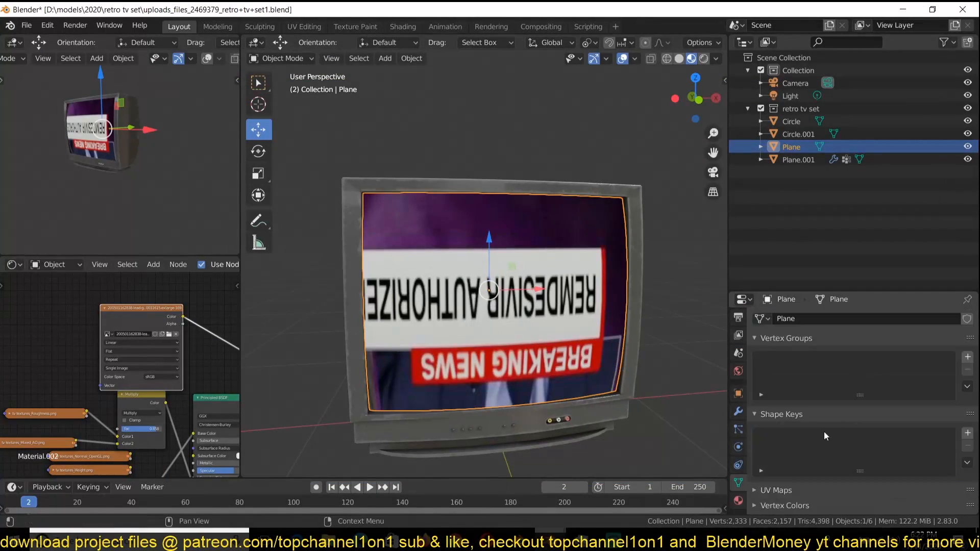
scroll(837, 369, down, 5)
click(836, 363)
click(285, 26)
click(185, 59)
click(229, 72)
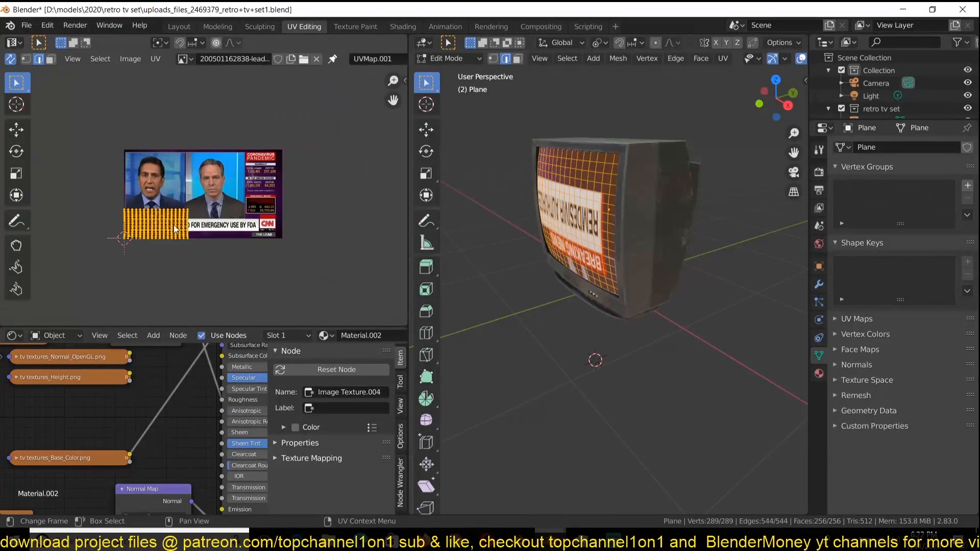
Unwrap the screen plane again and scale and move its UVs to cover the whole news image.
click(240, 242)
key(s)
key(g)
key(u)
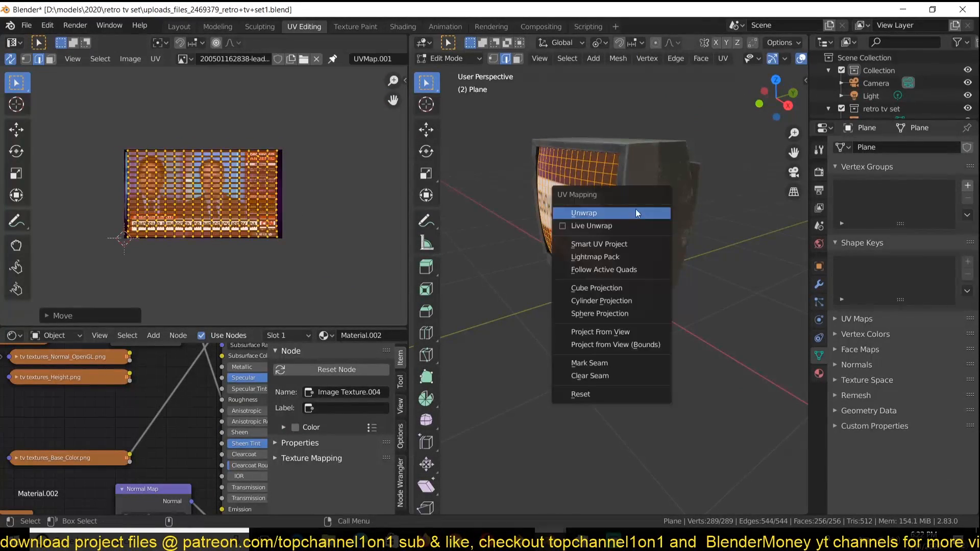
click(638, 212)
key(s)
click(322, 199)
key(g)
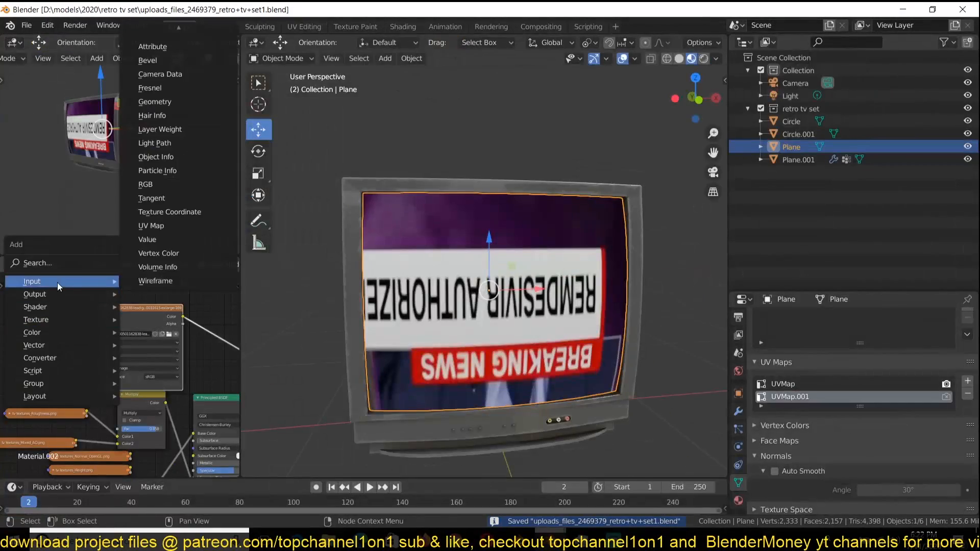
Drive the news image texture with a UV Map node set to UVMap.001 and save the file.
click(132, 313)
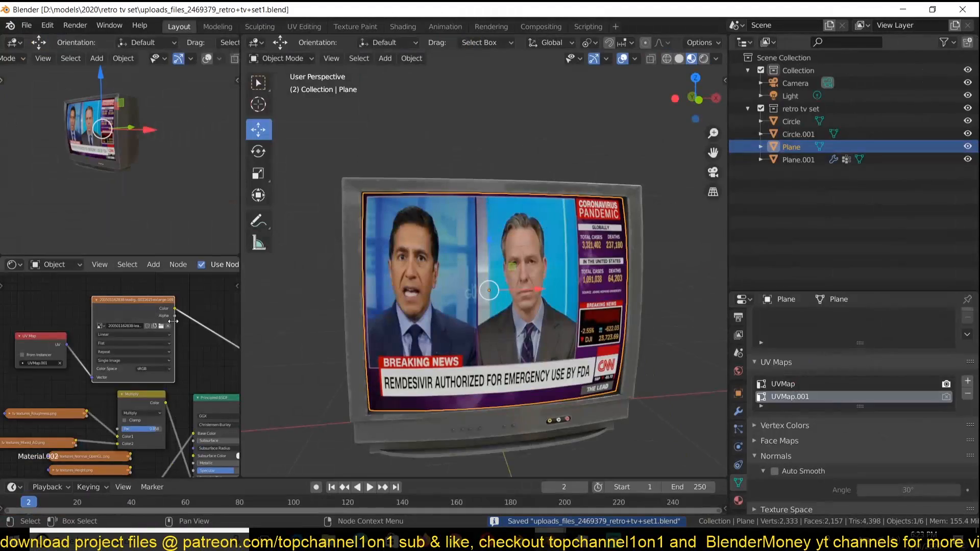
scroll(147, 405, down, 2)
key(ctrl+s)
scroll(146, 400, down, 4)
middle_drag(156, 383, 188, 335)
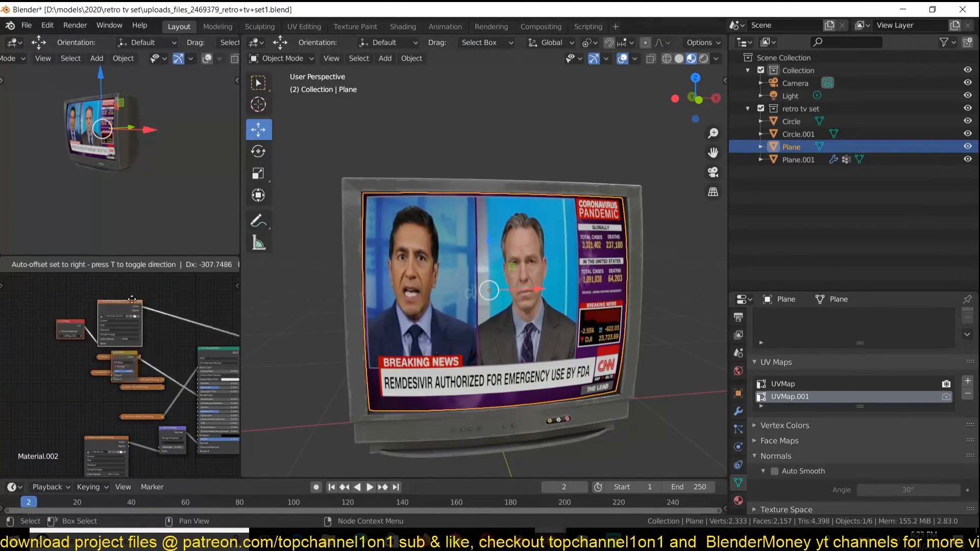
Reposition the news image node in the node layout, save, and preview the Mixed_AO texture on the screen.
drag(114, 312, 166, 288)
scroll(190, 378, down, 3)
scroll(179, 376, up, 2)
key(ctrl+s)
middle_drag(175, 377, 126, 388)
scroll(163, 366, up, 3)
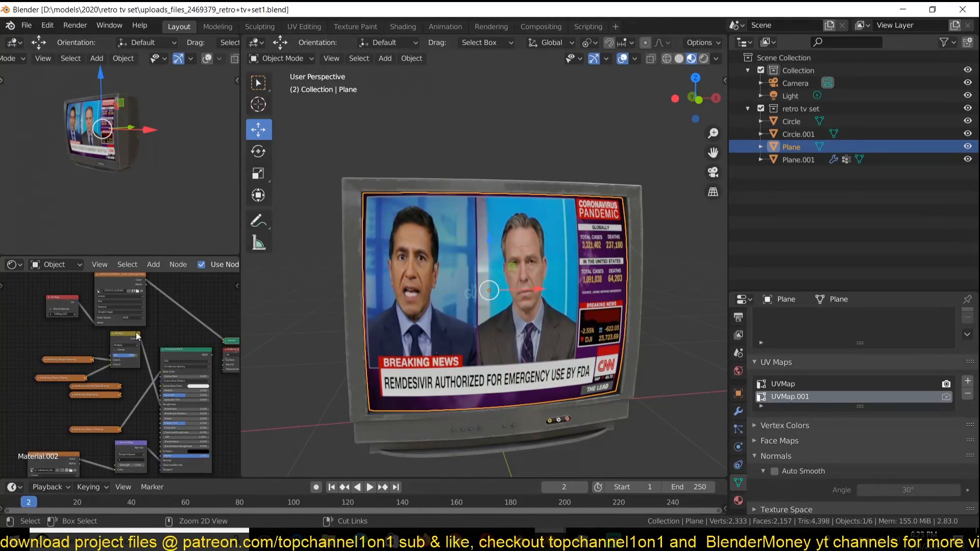
key(ctrl+s)
scroll(108, 360, up, 2)
ctrl+shift+click(75, 378)
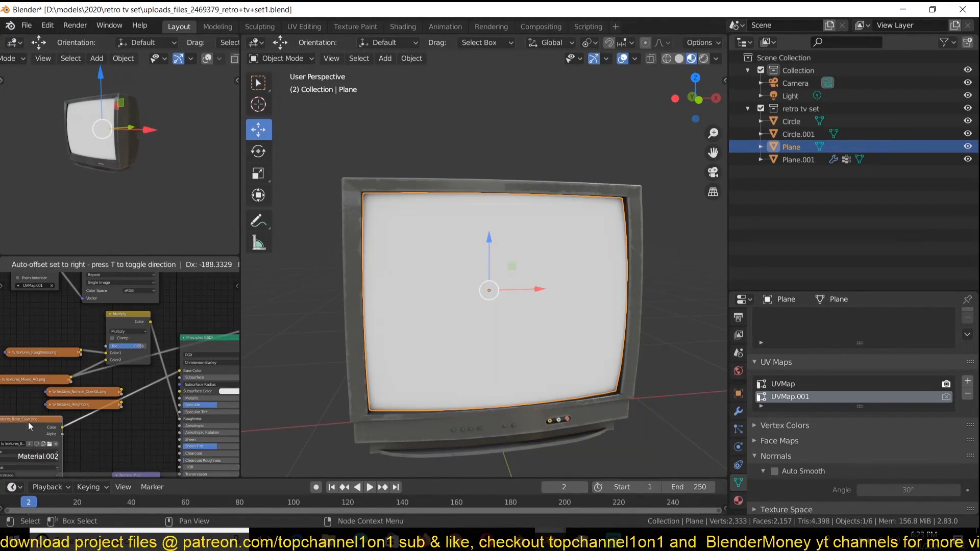
Multiply the base color texture by Mixed_AO, feed roughness directly to the Principled BSDF, and preview the shader on the screen.
drag(134, 322, 96, 321)
mouse_move(109, 406)
middle_down()
mouse_move(170, 297)
mouse_move(152, 380)
middle_up()
key(ctrl+s)
drag(148, 363, 124, 383)
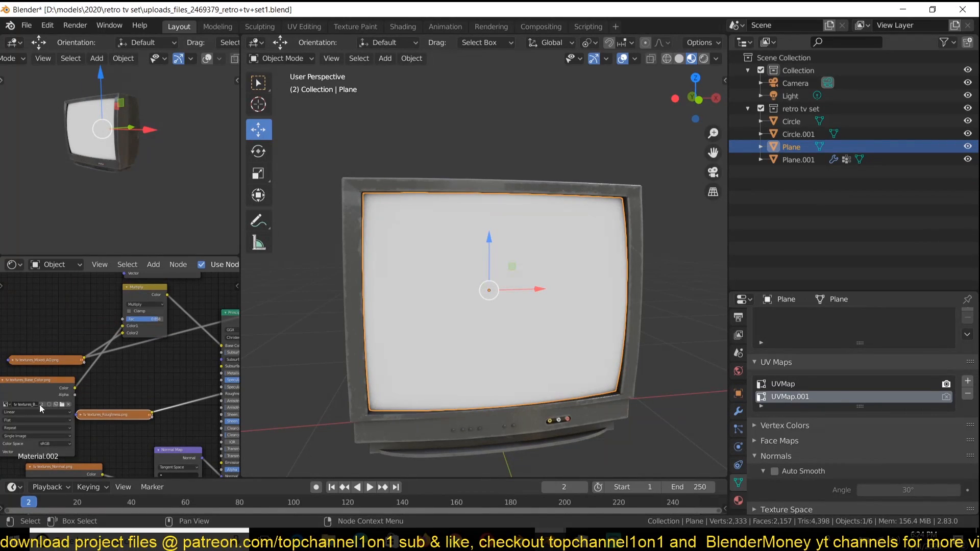
scroll(194, 321, down, 1)
middle_drag(194, 321, 128, 385)
ctrl+shift+click(204, 385)
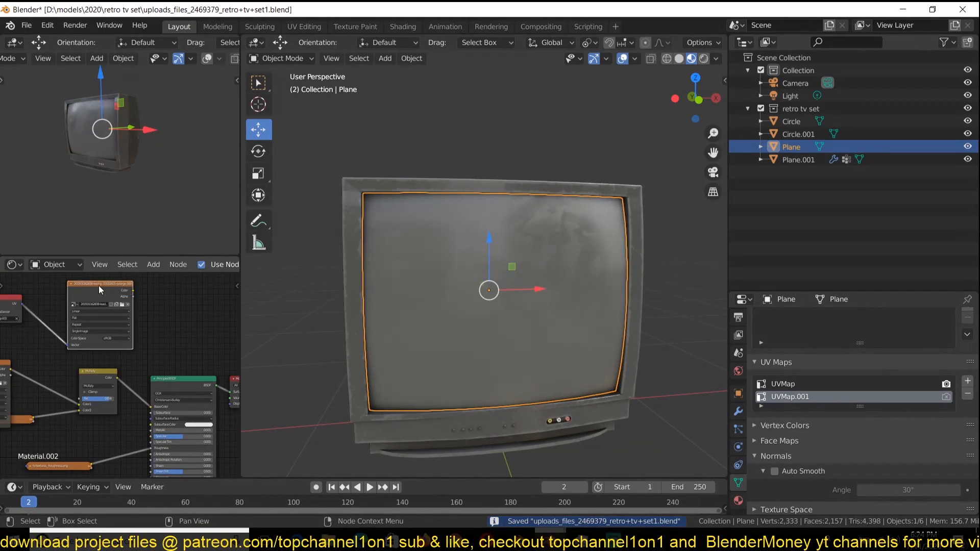
Mix the news image with the multiplied base color using a Mix node with a factor of about 0.487, and save.
drag(100, 290, 72, 289)
drag(97, 371, 66, 371)
ctrl+shift+right_drag(76, 312, 71, 377)
mouse_move(510, 307)
middle_down()
mouse_move(490, 276)
mouse_move(511, 291)
middle_up()
click(510, 127)
scroll(148, 366, down, 1)
key(ctrl+s)
drag(148, 370, 145, 370)
Insert a Math node set to Add between the roughness texture and the Principled BSDF's roughness.
middle_drag(172, 371, 95, 329)
drag(97, 327, 168, 377)
drag(102, 336, 194, 311)
key(shift+a)
mouse_move(80, 479)
click(159, 377)
click(97, 396)
scroll(116, 375, up, 2)
drag(87, 436, 59, 435)
middle_drag(460, 276, 500, 255)
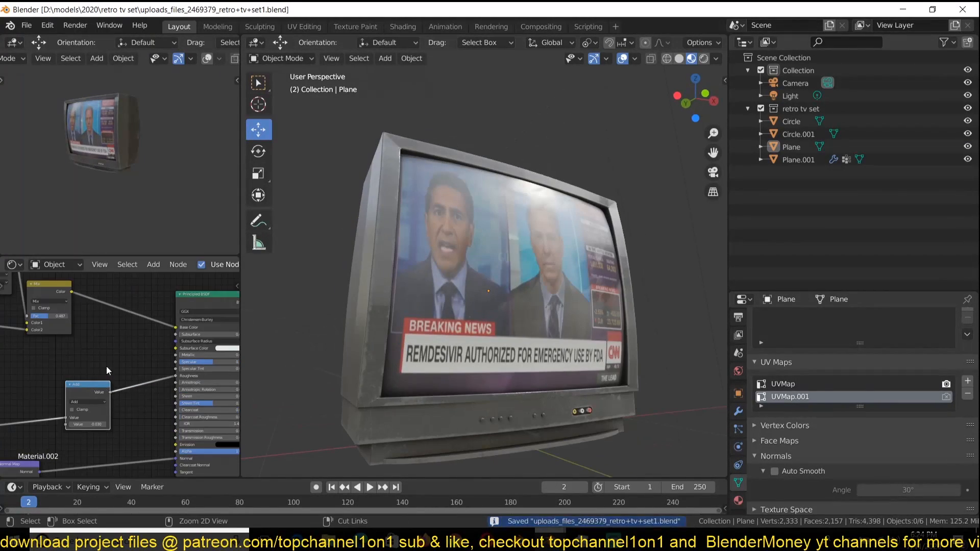
Reload the hospital corridor file to update the linked television, and save it as hospital corridor1.blend.
scroll(100, 287, down, 3)
scroll(445, 311, up, 3)
scroll(454, 233, down, 4)
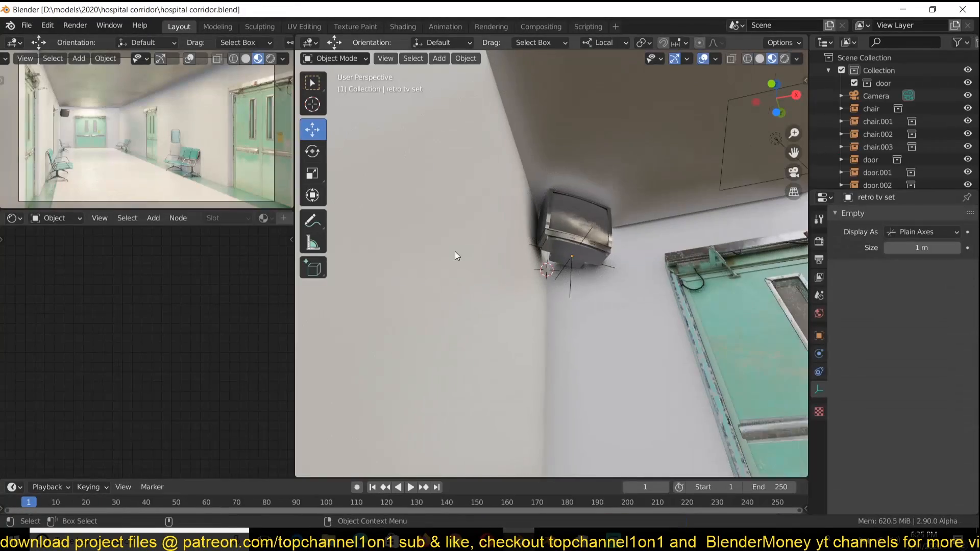
click(26, 25)
mouse_move(124, 71)
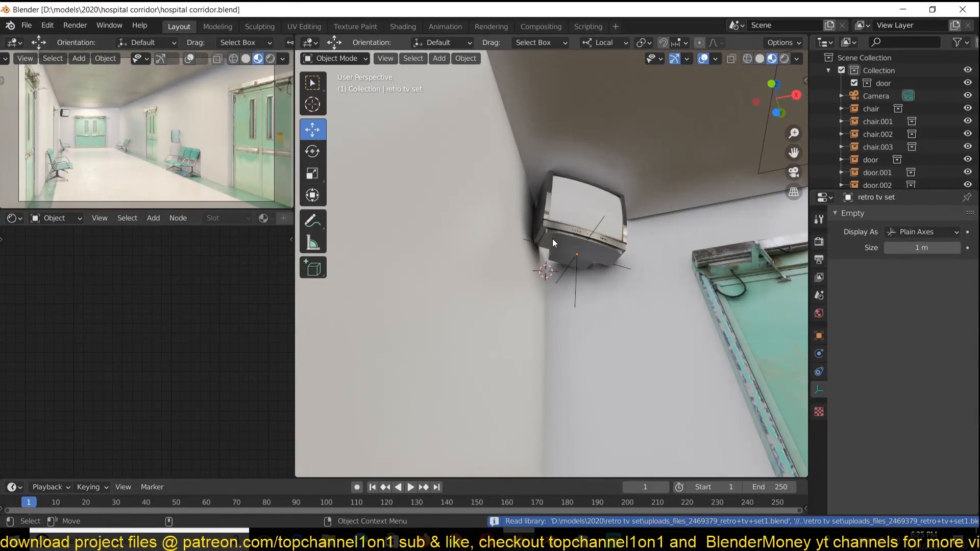
key(ctrl+shift+s)
click(669, 471)
Add a point light in front of the television screen and change its type to Area.
middle_drag(565, 351, 568, 326)
key(shift+a)
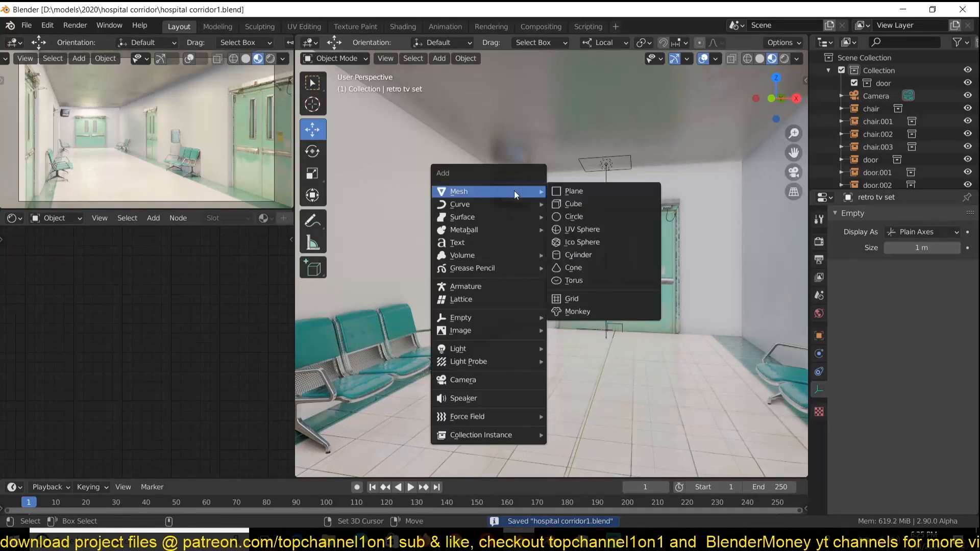
mouse_move(490, 350)
click(582, 347)
key(KP_Decimal)
click(952, 270)
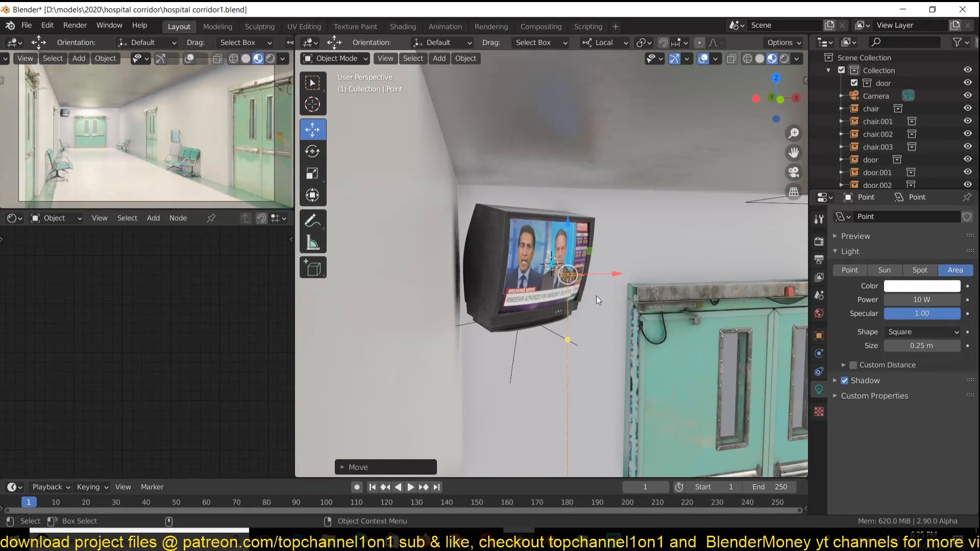
Copy the television's rotation values to the area light.
key(n)
shift+click(576, 231)
right_click(747, 162)
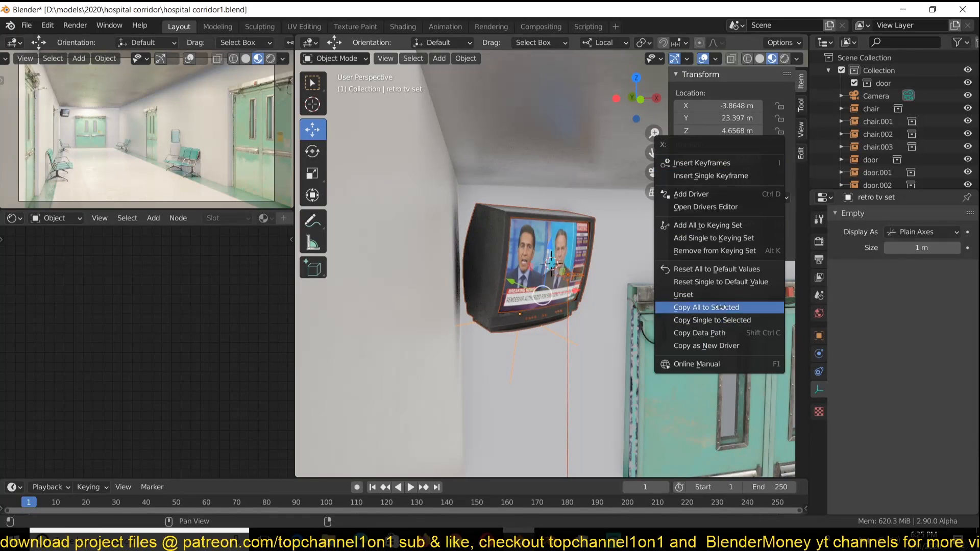
click(740, 307)
Rotate the area light to about -76° on X to shine out from the screen, and enlarge it to 0.708 m.
click(569, 278)
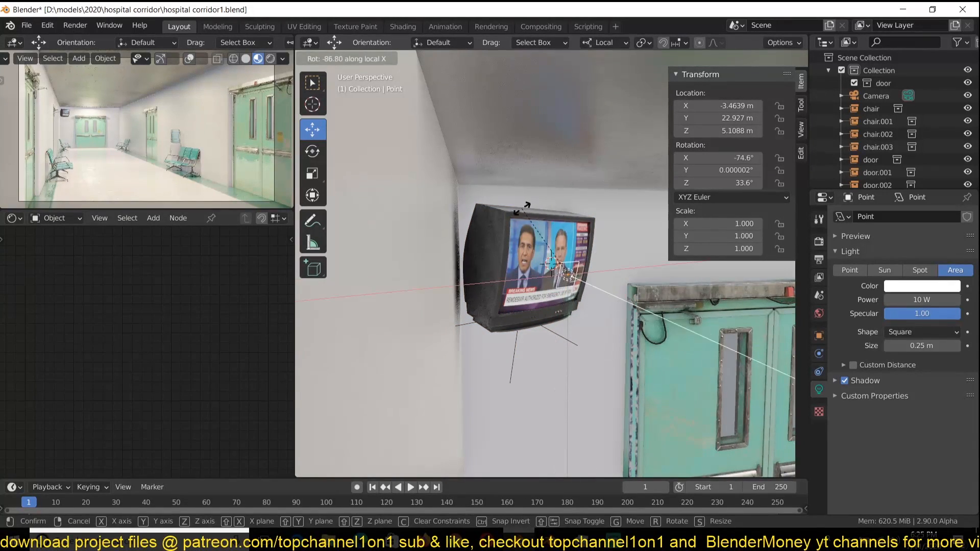
click(522, 209)
middle_drag(602, 278, 556, 264)
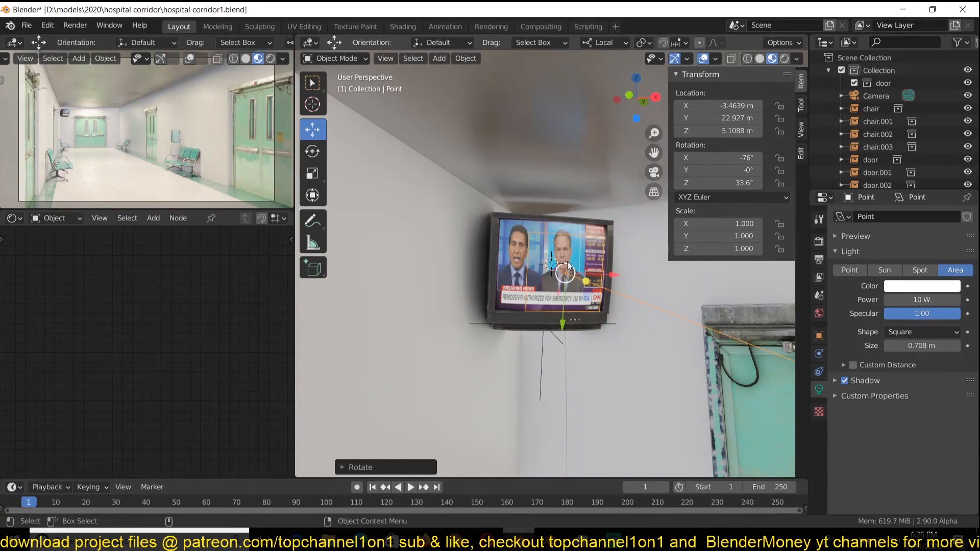
click(583, 287)
Tint the television's area light pale blue and save the corridor file.
key(ctrl+s)
click(922, 286)
drag(888, 171, 897, 164)
middle_drag(613, 299, 642, 308)
key(ctrl+s)
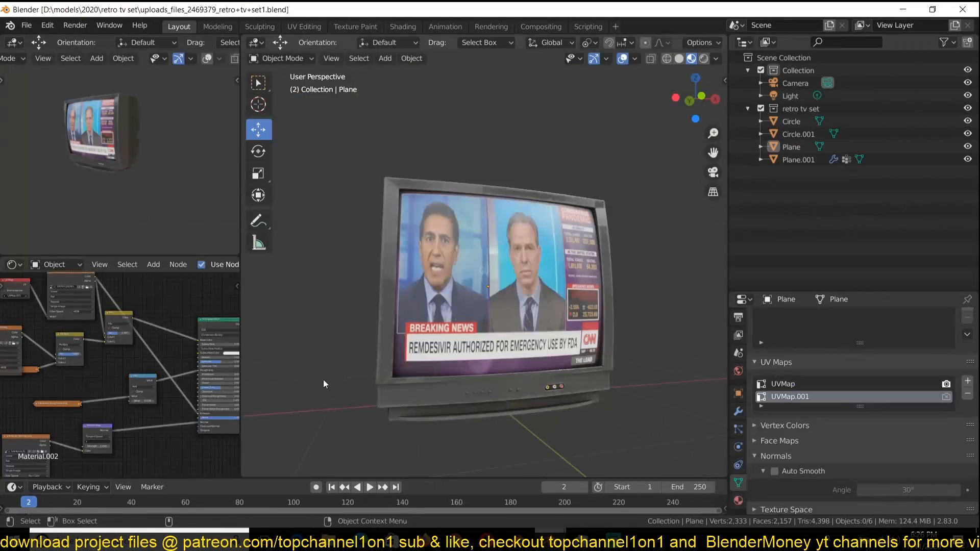
Add a Hue Saturation Value node between the news image and the Principled BSDF in the TV screen material.
key(shift+a)
mouse_move(109, 319)
click(236, 361)
middle_drag(488, 286, 566, 291)
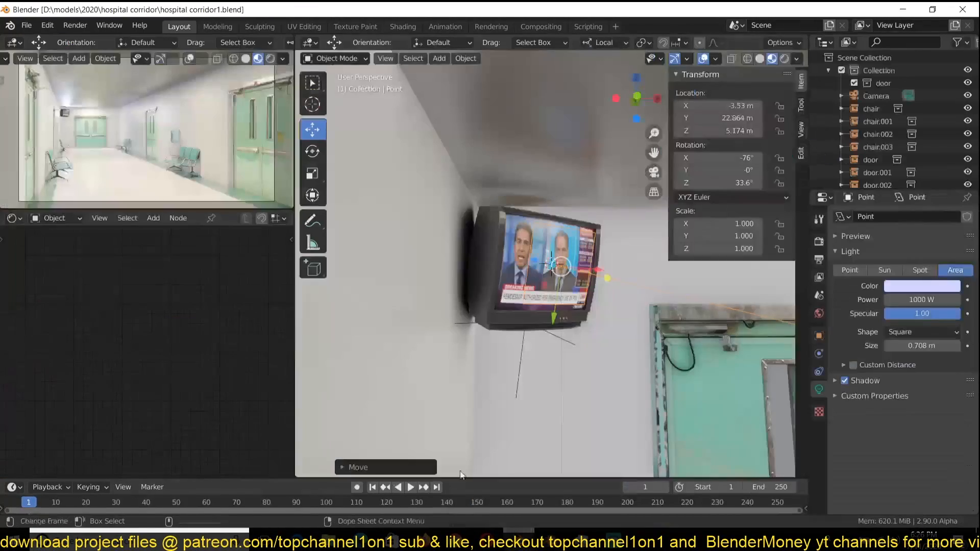
Reload hospital corridor1.blend to update the linked television and save it.
click(27, 25)
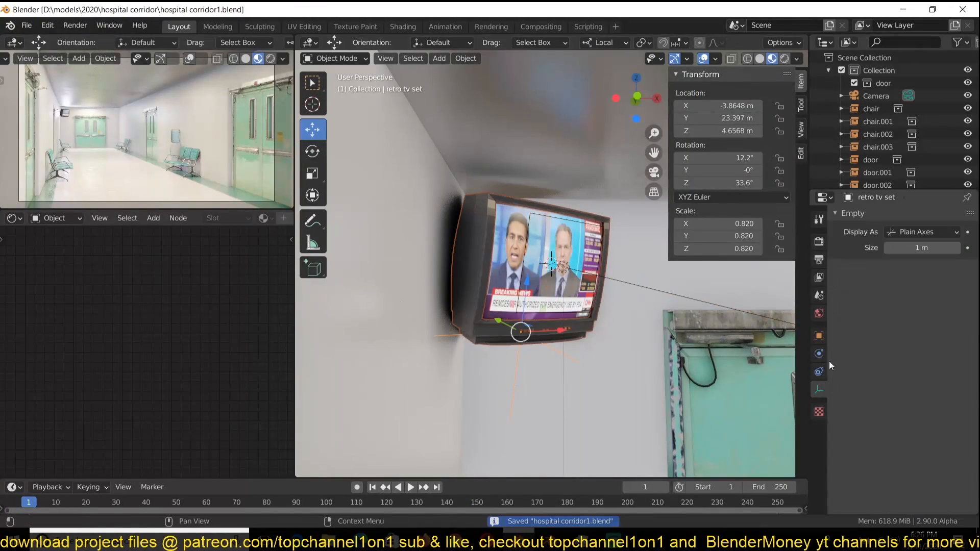
click(819, 335)
right_click(434, 230)
click(26, 25)
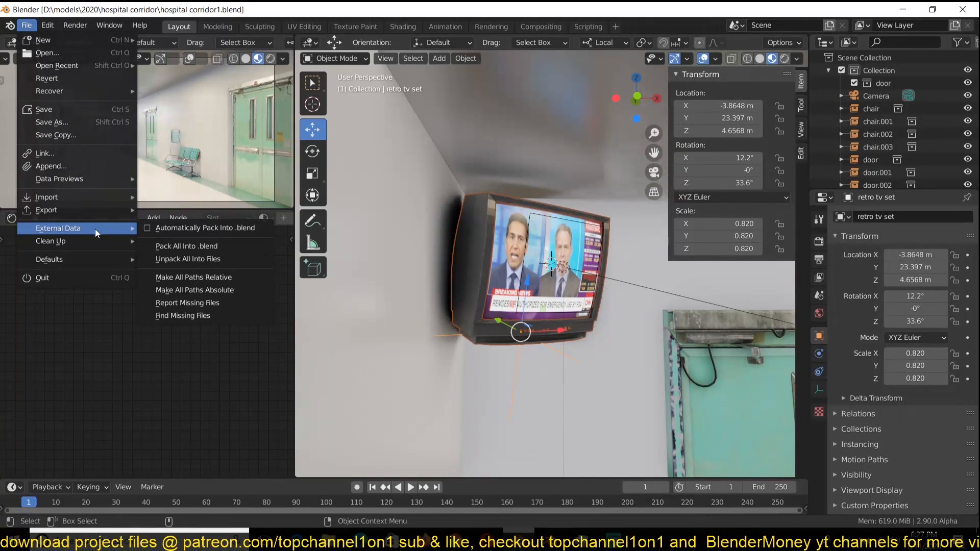
key(ctrl+s)
scroll(570, 338, down, 8)
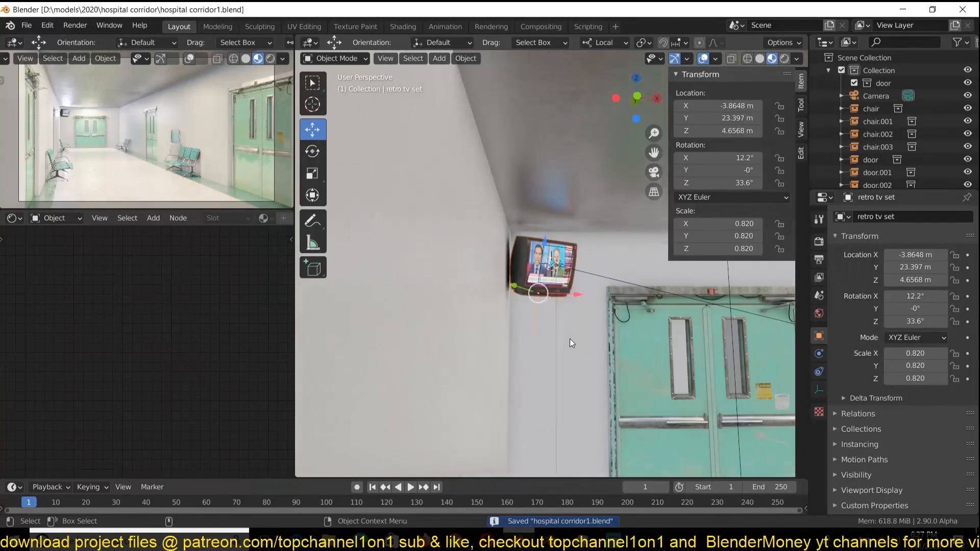
middle_drag(550, 178, 495, 200)
Switch to the second Blender window and open mopping bucket.blend from D:\models\2020\mopping bucket.
mouse_move(580, 542)
click(588, 501)
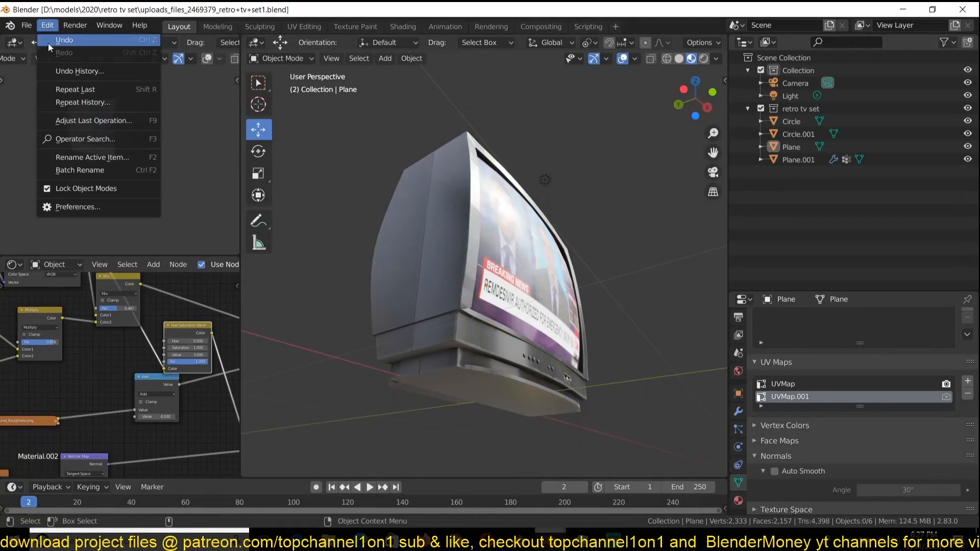
key(ctrl+o)
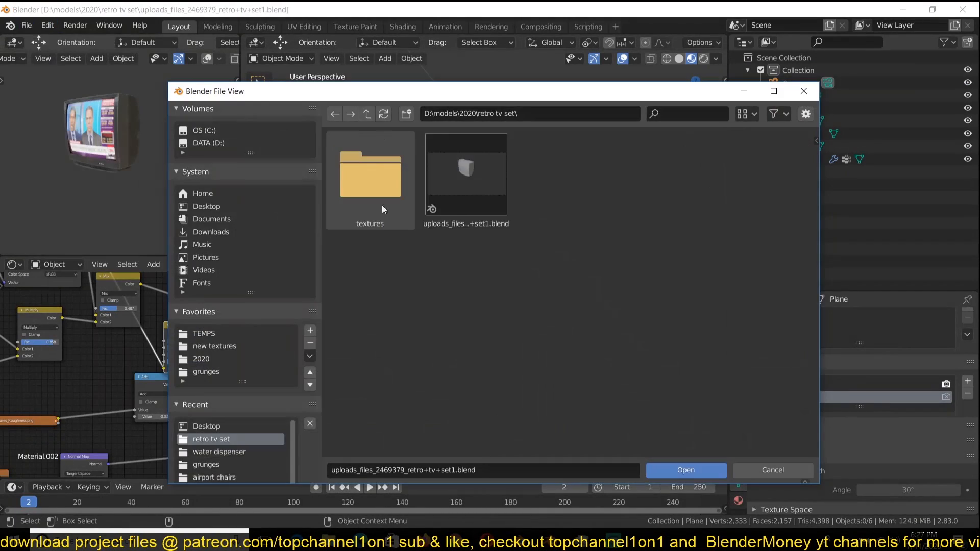
key(BackSpace)
scroll(571, 296, down, 4)
scroll(574, 293, up, 4)
scroll(573, 293, down, 2)
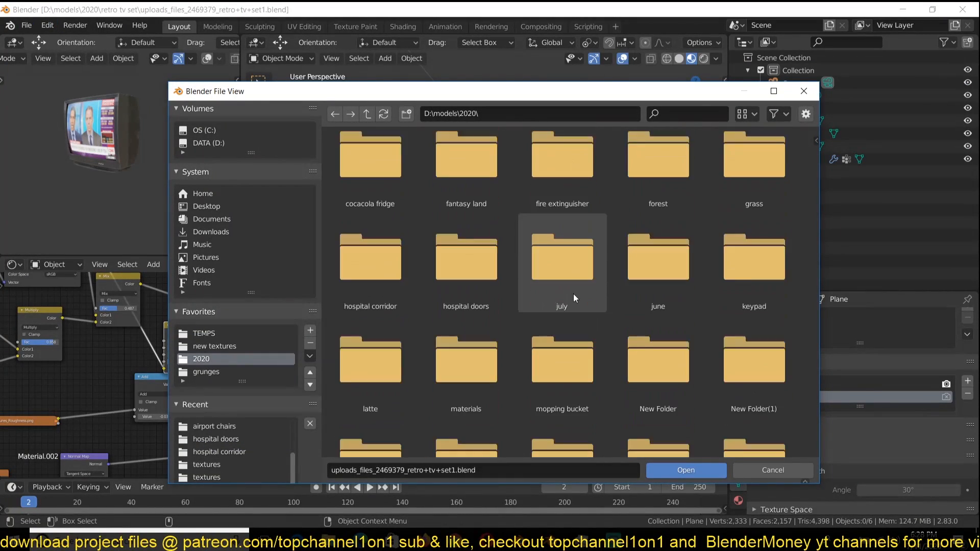
scroll(574, 293, down, 3)
double_click(573, 293)
double_click(412, 176)
Show the viewport overlays in the mopping bucket scene.
scroll(445, 211, up, 2)
click(550, 58)
click(406, 168)
click(715, 42)
click(654, 89)
scroll(429, 193, down, 3)
key(g)
click(551, 345)
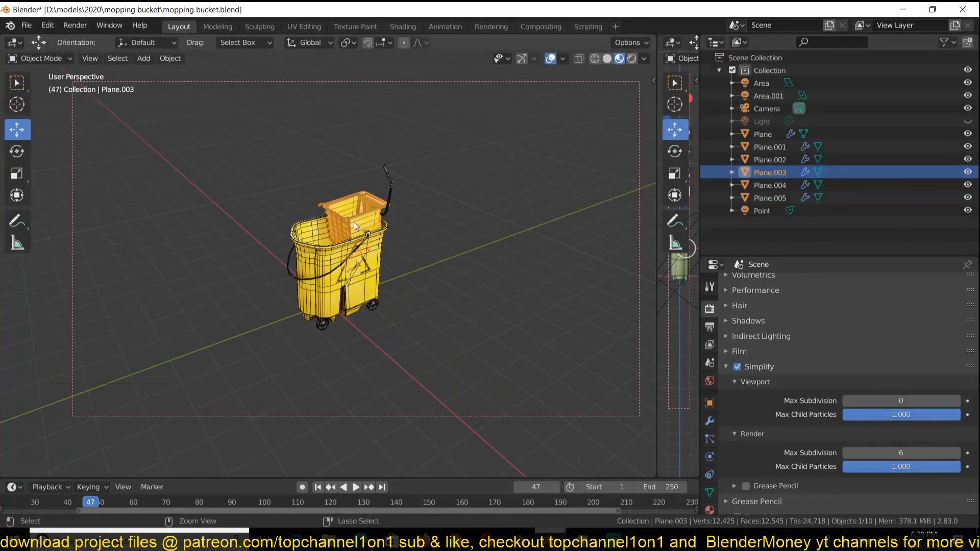
key(ctrl+z)
key(ctrl+z)
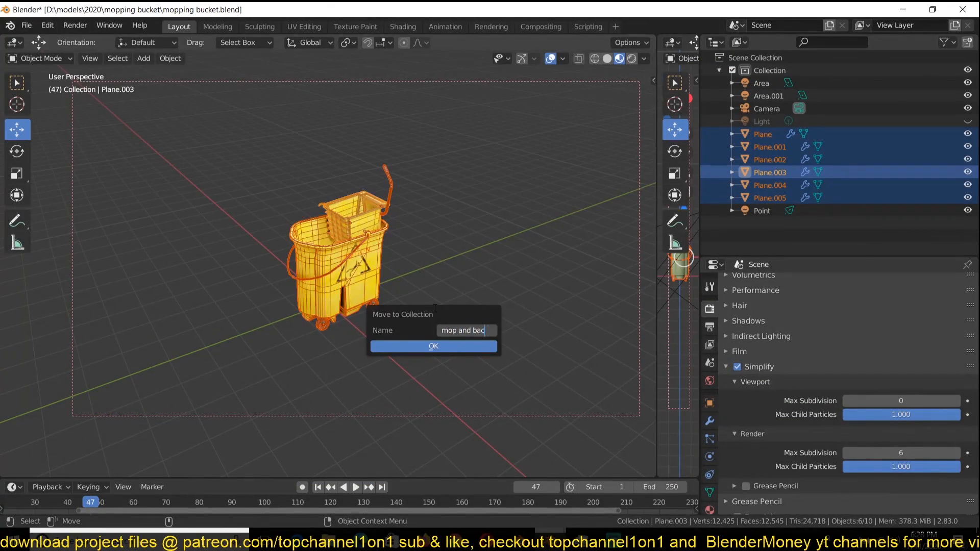
Move the selected mopping bucket parts into a new collection named mop and bucket and save the file.
key(Return)
key(Return)
click(443, 290)
middle_drag(443, 289, 436, 251)
scroll(436, 250, up, 4)
click(436, 250)
key(ctrl+s)
click(562, 58)
click(483, 285)
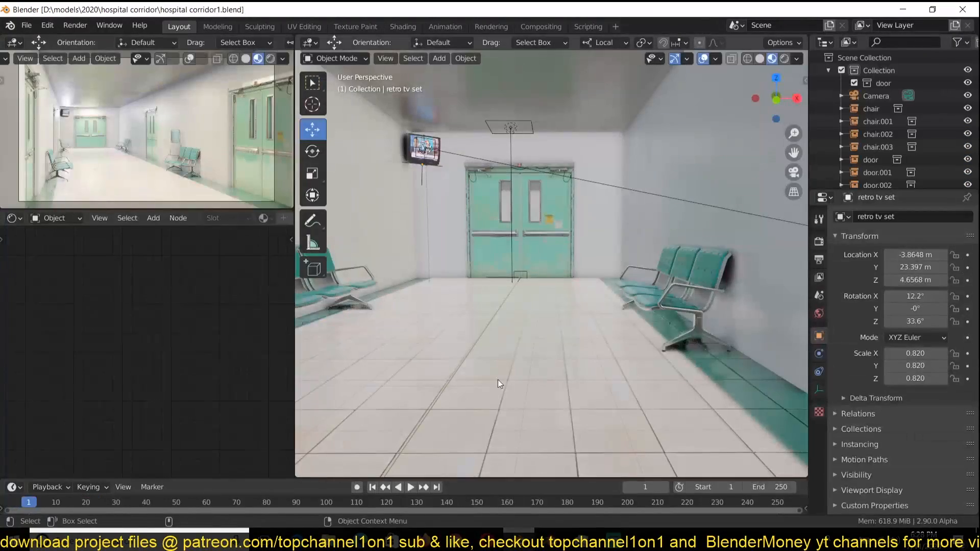
In the hospital corridor1.blend window, link the mop and bucket collection from D:\models\2020\mopping bucket\mopping bucket.blend.
click(27, 25)
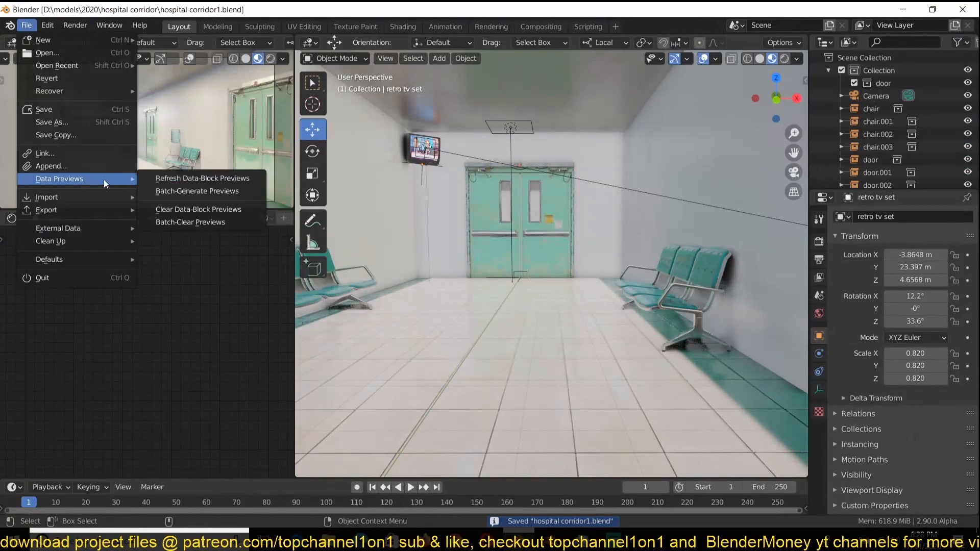
click(68, 154)
key(BackSpace)
key(BackSpace)
key(BackSpace)
double_click(406, 197)
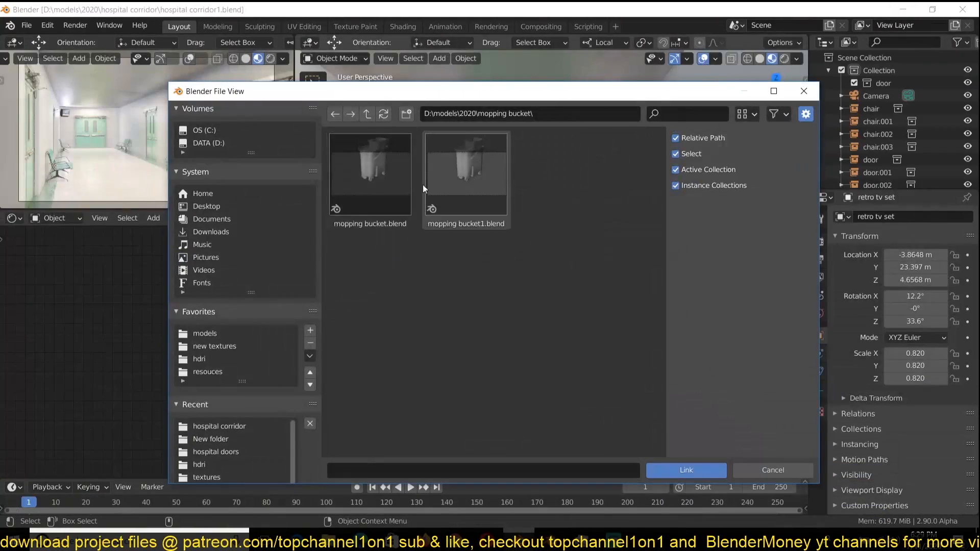
double_click(398, 179)
double_click(541, 210)
click(455, 208)
double_click(454, 208)
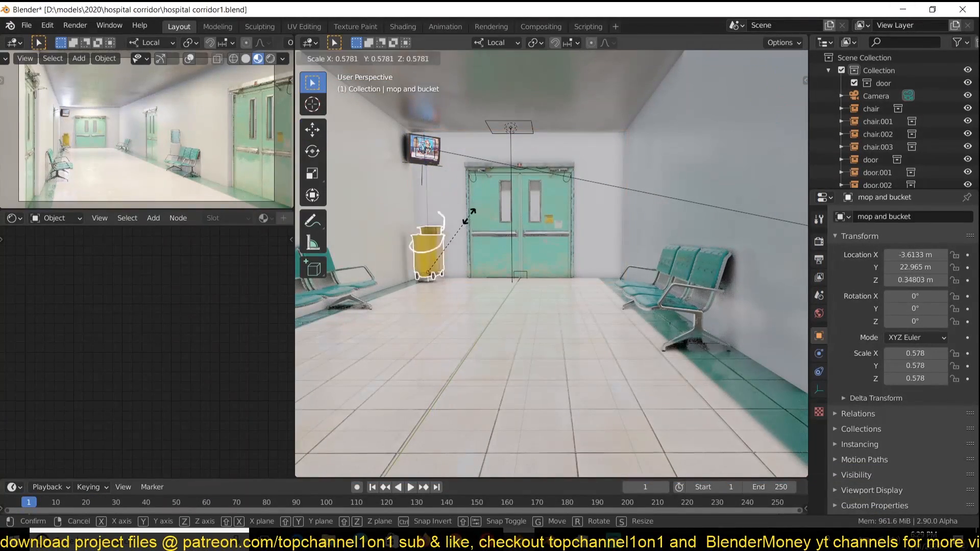
Scale the linked mopping bucket to 0.293, place it on the corridor floor and rotate it about Z to 268°.
key(shift+s)
click(484, 206)
key(r)
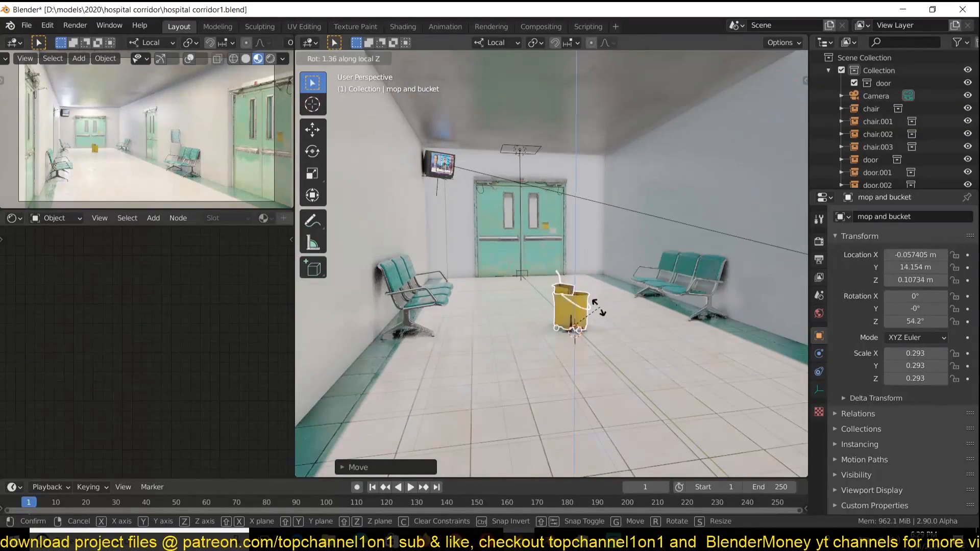
click(534, 352)
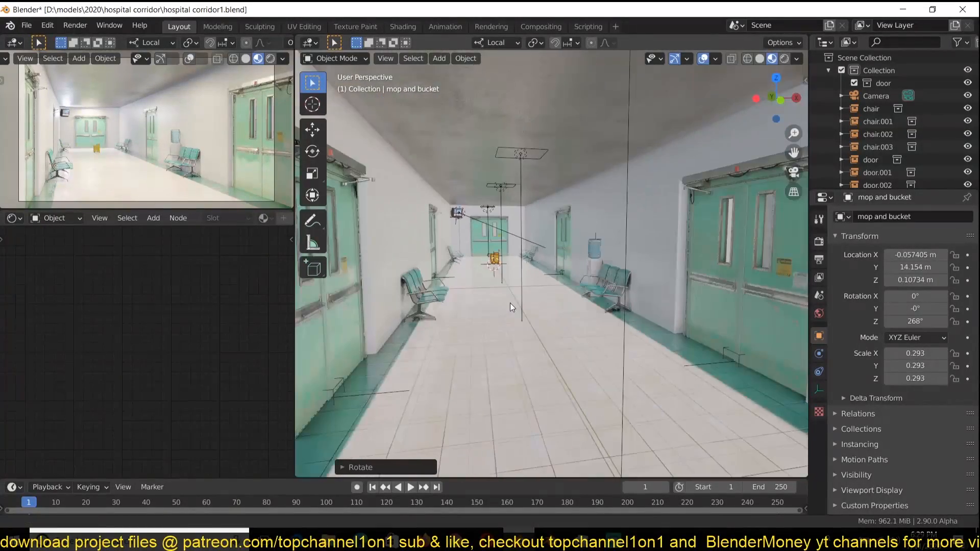
Move the mopping bucket along the floor to about X 3.84 m, Y -10.75 m beside the near door, turn it to 249° and save.
key(g)
key(shift+z)
key(shift+z)
click(672, 406)
key(ctrl+s)
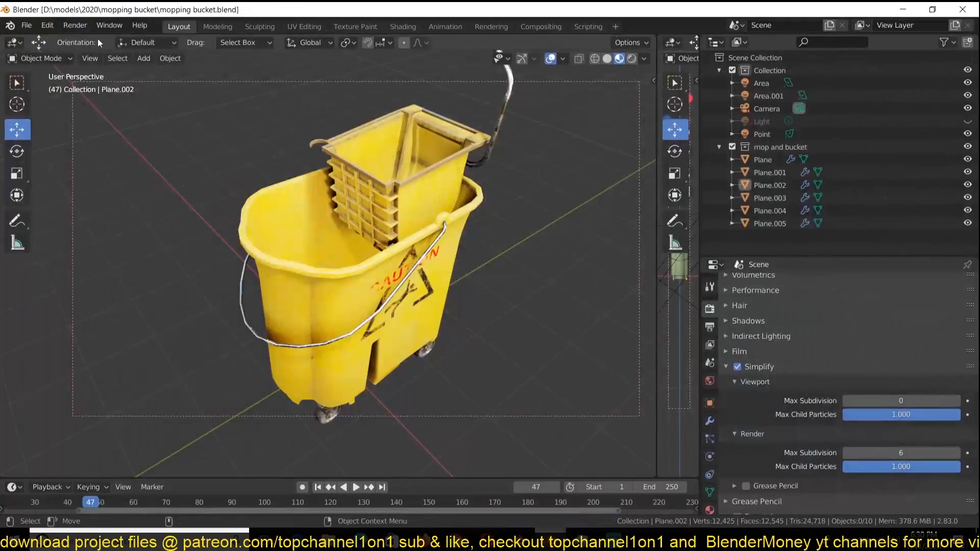
Switch to the mopping bucket window and open house sweeps and bevel profiles.blend from the D:\models\2020\july folder.
key(ctrl+o)
click(371, 116)
scroll(569, 306, down, 5)
double_click(650, 199)
double_click(404, 201)
click(368, 119)
click(369, 119)
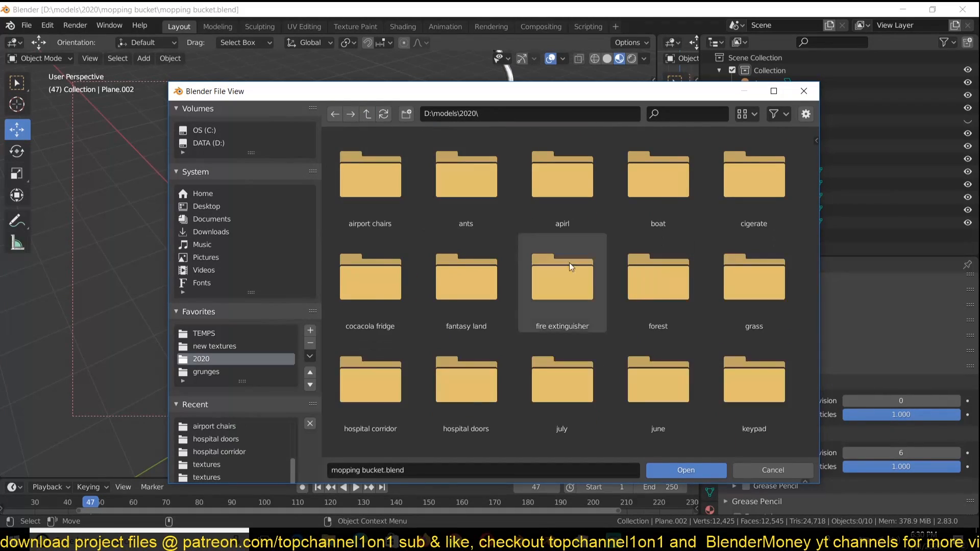
scroll(513, 228, down, 3)
double_click(552, 286)
double_click(467, 197)
double_click(391, 197)
Select the moulding profile BezierCurve.022 together with its matching companion piece and copy both.
middle_drag(410, 211, 488, 256)
scroll(433, 239, down, 4)
click(687, 252)
middle_drag(388, 278, 322, 315)
click(213, 252)
click(291, 266)
middle_drag(291, 266, 685, 265)
shift+click(684, 265)
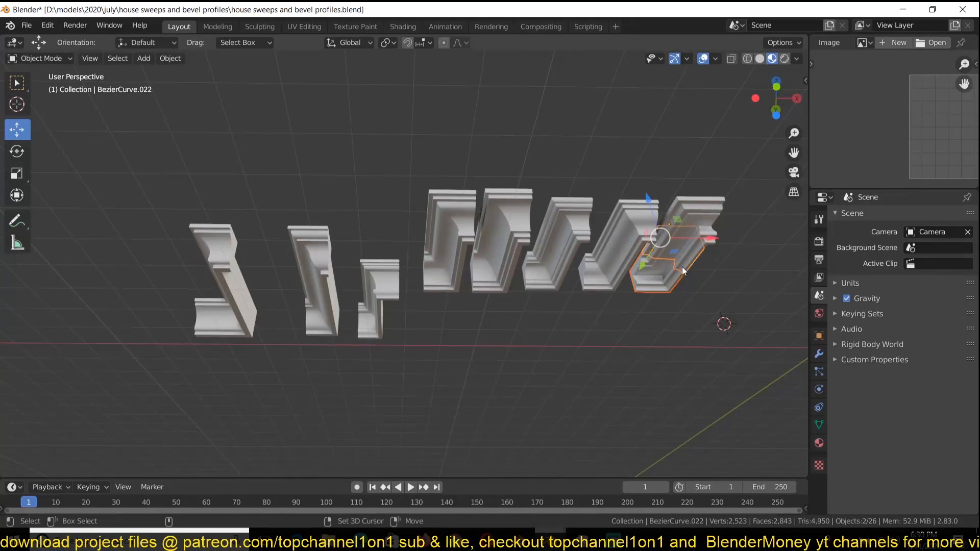
shift+click(670, 286)
key(ctrl+c)
Switch back to hospital corridor1.blend, paste the copied moulding pieces and move them towards the corridor wall.
mouse_move(553, 529)
click(485, 485)
click(518, 536)
scroll(559, 347, down, 4)
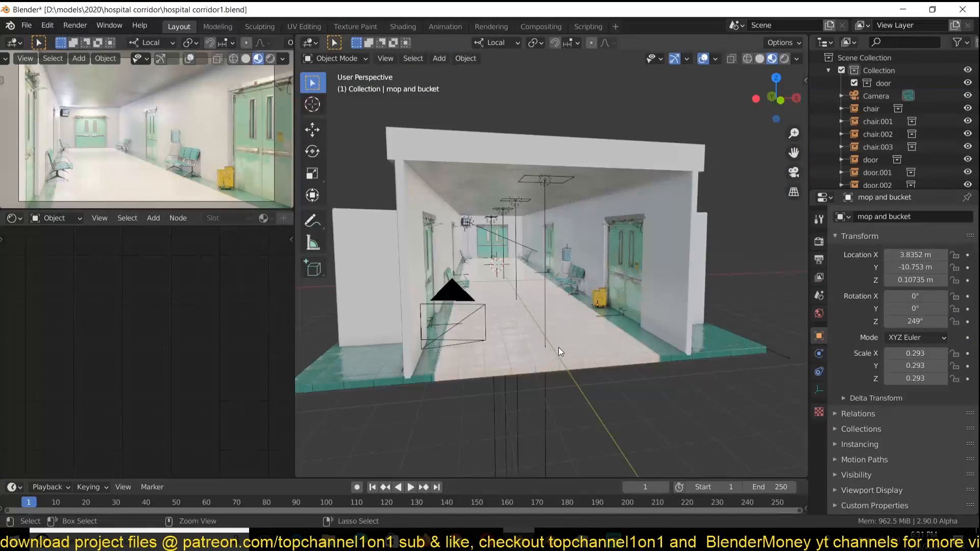
key(ctrl+v)
middle_drag(559, 347, 517, 310)
key(g)
click(627, 254)
In front view, move the mouldings into the corner between wall and ceiling and scale them to 0.129.
scroll(626, 254, up, 4)
key(KP_1)
key(shift+z)
key(g)
click(627, 301)
scroll(627, 301, up, 3)
scroll(628, 304, up, 2)
key(s)
click(654, 293)
In top view, move both mouldings along the corridor to its far end.
key(KP_7)
scroll(597, 235, down, 5)
key(g)
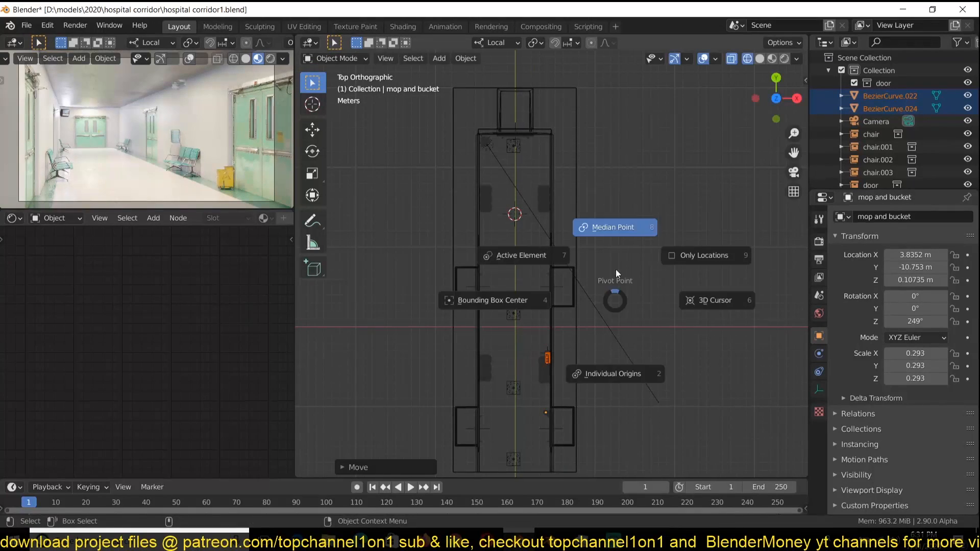
key(KP_Decimal)
key(shift+z)
Select both moulding pieces, shift them into place at the corridor's end wall and save the file.
middle_drag(578, 229, 572, 265)
key(alt+a)
click(571, 266)
shift+click(490, 255)
click(312, 130)
key(ctrl+s)
drag(522, 232, 505, 231)
Repeat the straight moulding along the side wall with an Array modifier of count 7 and relative offset X 0, Z 1, and save.
click(576, 270)
key(Tab)
key(z)
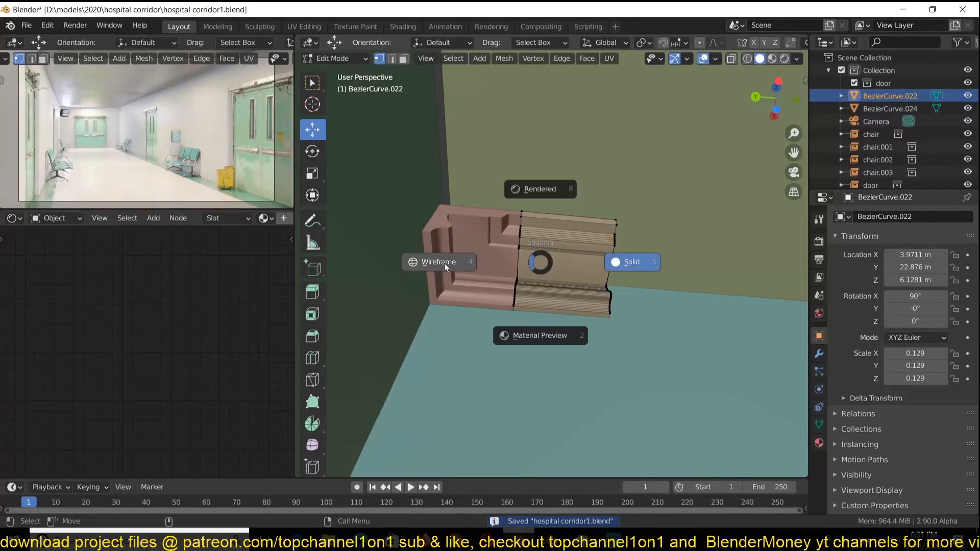
click(444, 263)
key(Tab)
scroll(752, 285, down, 4)
middle_drag(752, 285, 775, 260)
click(819, 353)
click(869, 217)
click(725, 244)
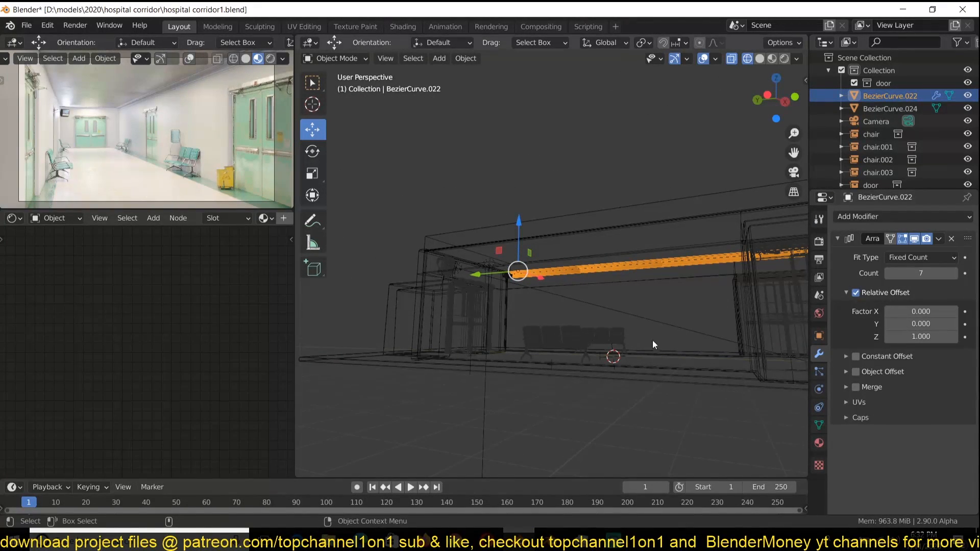
scroll(661, 304, up, 3)
key(ctrl+s)
Link the corridor wall's material to the moulding.
shift+click(566, 128)
key(ctrl+l)
click(565, 172)
key(shift+z)
Nudge the straight and corner mouldings up against the ceiling and save the file.
click(680, 266)
shift+click(413, 321)
drag(419, 254, 419, 252)
middle_drag(490, 276, 465, 301)
scroll(204, 128, up, 2)
middle_drag(531, 307, 579, 263)
key(ctrl+s)
scroll(579, 263, up, 4)
Give the moulding its own single-user copy of the wall material, adjust the base color and save.
click(579, 286)
scroll(233, 222, down, 5)
key(Home)
scroll(189, 278, up, 4)
key(ctrl+s)
click(168, 218)
middle_drag(205, 296, 172, 319)
click(181, 325)
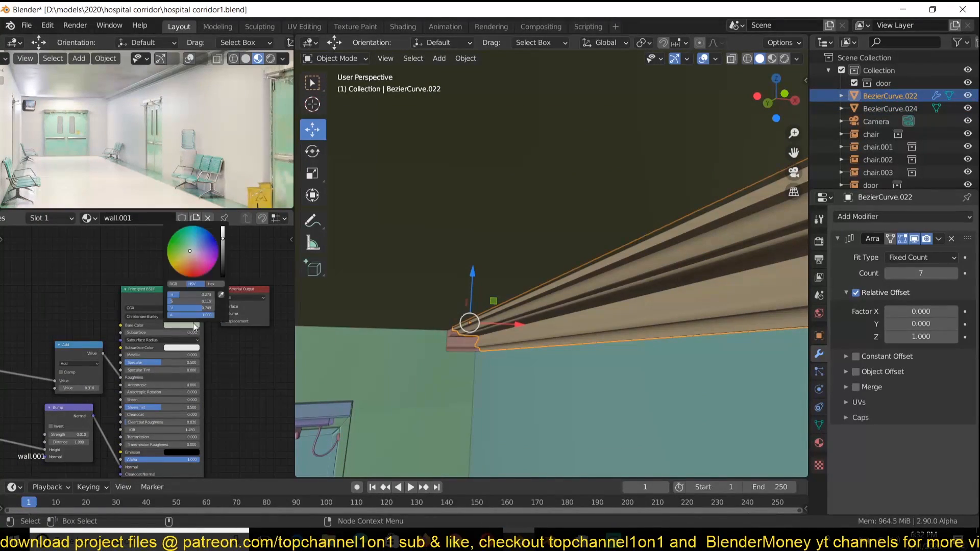
key(shift+z)
key(shift+z)
middle_drag(625, 265, 581, 277)
scroll(582, 296, down, 5)
key(ctrl+s)
Add an X-axis Mirror modifier to both moulding pieces, using Plane.002 as the mirror object.
scroll(584, 306, up, 3)
click(584, 296)
click(903, 217)
click(709, 342)
click(953, 321)
click(556, 236)
click(641, 249)
click(838, 238)
click(862, 217)
click(710, 342)
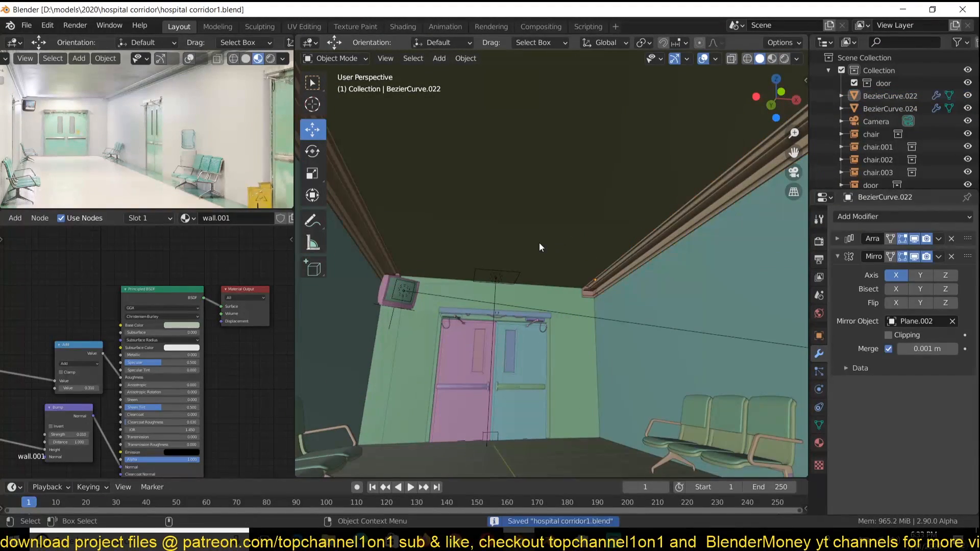
Duplicate the side moulding, rotate it to run along the end wall and remove its Array and Mirror modifiers.
scroll(539, 243, up, 3)
key(shift+d)
key(r)
drag(682, 277, 414, 274)
click(951, 239)
click(952, 238)
In side view, move the duplicated moulding along Y against the corridor's end wall.
middle_drag(602, 332, 718, 328)
key(KP_3)
key(shift+z)
key(g)
key(y)
click(627, 250)
Stretch the end vertices of the duplicated moulding so it spans the end wall above the door.
mouse_move(521, 275)
middle_down()
mouse_move(608, 290)
mouse_move(568, 291)
middle_up()
key(z)
click(681, 287)
drag(503, 257, 503, 257)
key(Tab)
key(shift+z)
shift+middle_drag(623, 273, 507, 277)
drag(551, 240, 612, 306)
key(shift+z)
drag(633, 275, 724, 267)
key(Tab)
key(alt+a)
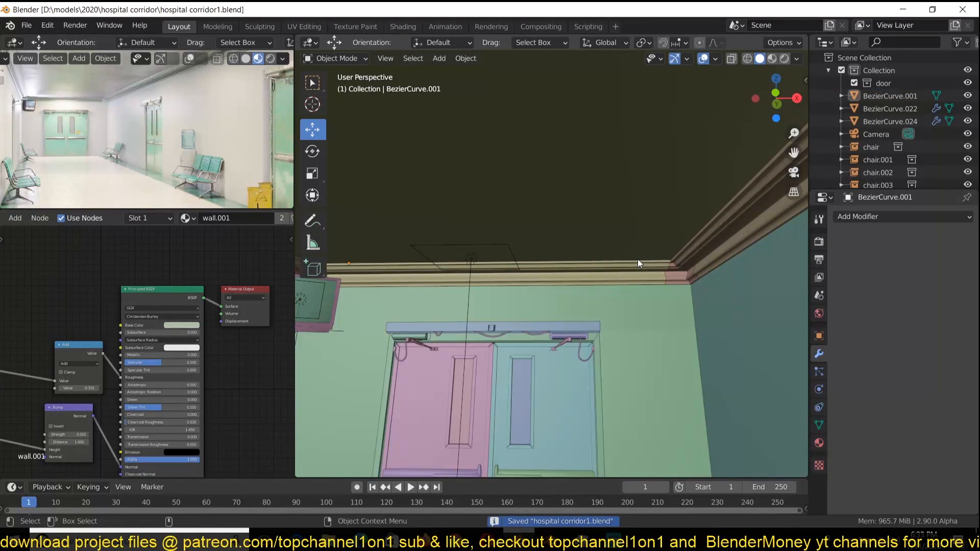
Duplicate the ceiling area light near the end doors, rotate it 90° about Y and place it beside the side wall above the moulding.
click(638, 259)
middle_drag(676, 273, 587, 260)
key(alt+a)
click(584, 262)
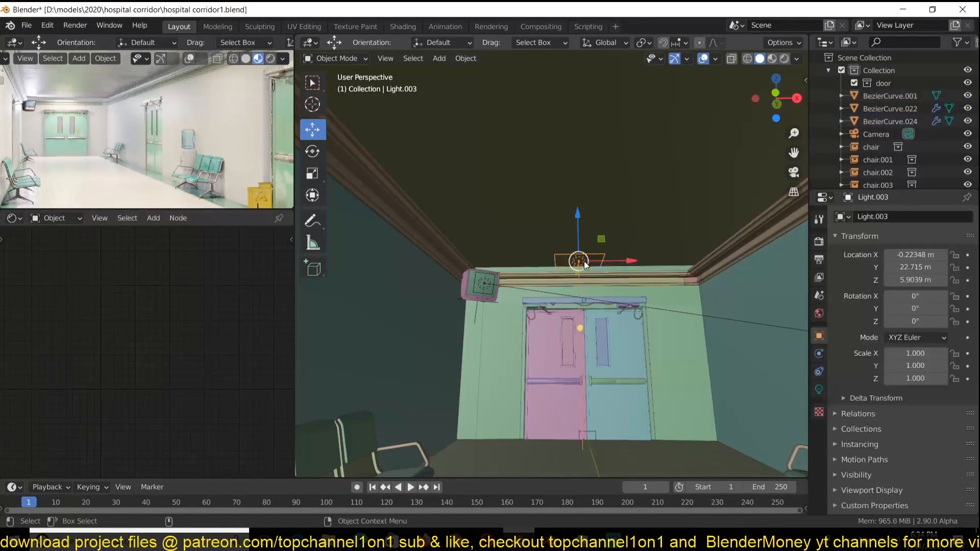
key(KP_1)
key(shift+z)
key(r)
key(y)
key(9)
key(0)
key(Return)
key(g)
scroll(667, 297, up, 3)
click(687, 319)
Make the wall-side area light a long narrow rectangle of 0.214 m by 5.09 m.
key(shift+z)
middle_drag(687, 319, 709, 312)
key(ctrl+s)
click(818, 389)
drag(921, 346, 906, 346)
click(914, 362)
click(685, 311)
drag(924, 351, 948, 350)
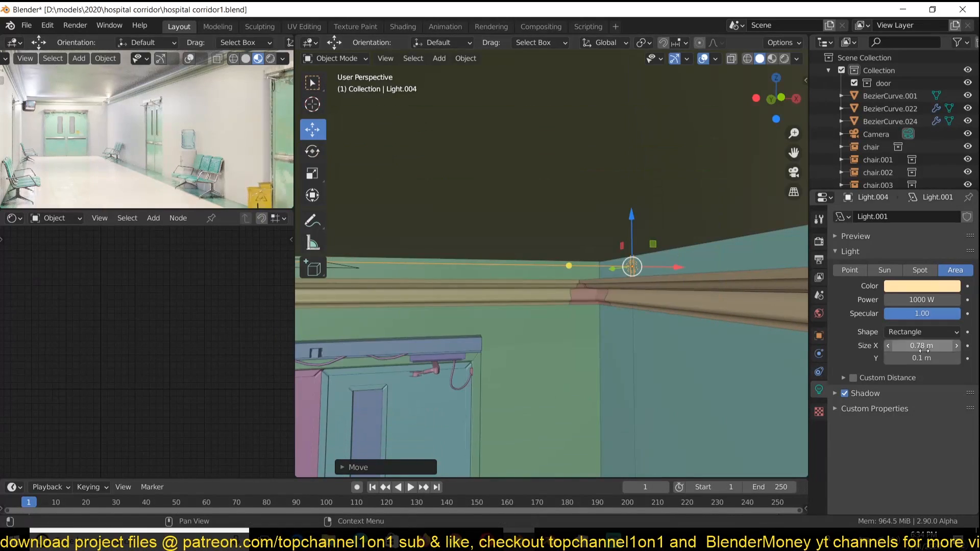
Rotate the strip light towards the ceiling, move it along Y above the side moulding and save the file.
right_click(714, 279)
key(t)
key(r)
key(y)
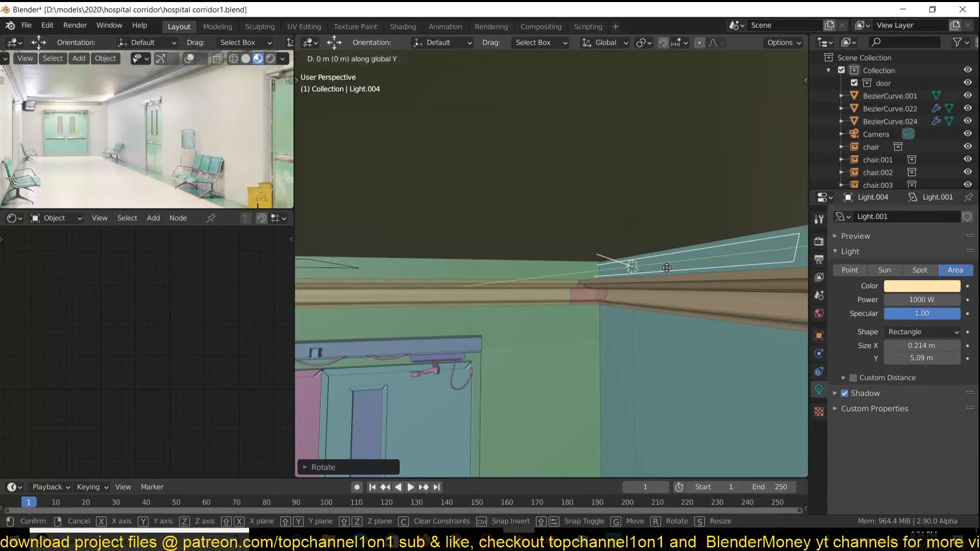
click(709, 275)
scroll(709, 275, down, 5)
key(ctrl+s)
Place linked duplicates of the strip light in a row along the side wall's moulding.
middle_drag(572, 353, 565, 321)
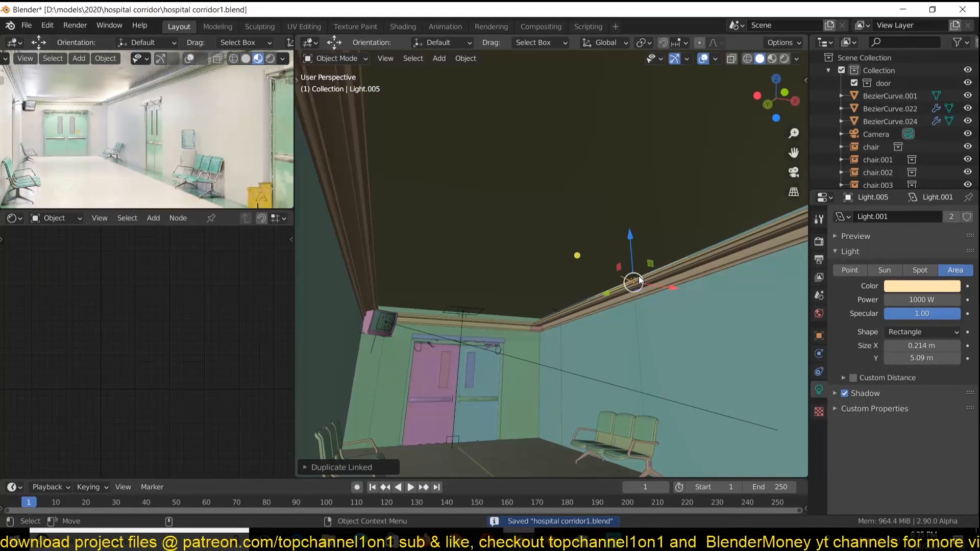
key(ctrl+s)
middle_drag(638, 275, 525, 278)
click(526, 278)
Select the whole row of strip lights, duplicate it in front view and rotate the copies to suit the opposite wall.
middle_drag(675, 249, 670, 275)
shift+click(671, 252)
scroll(657, 255, down, 4)
shift+click(658, 256)
scroll(664, 273, down, 1)
shift+click(666, 277)
scroll(646, 274, down, 6)
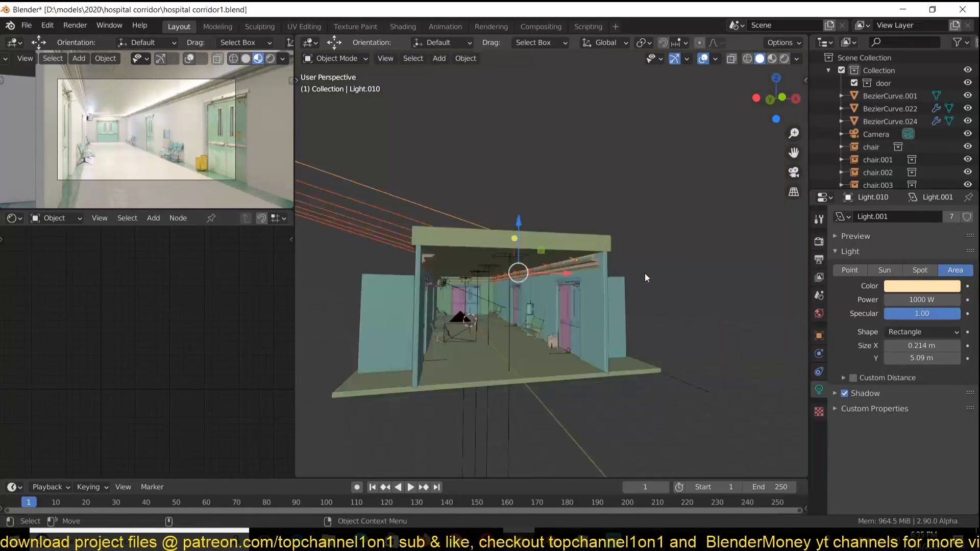
key(KP_1)
key(z)
click(547, 222)
scroll(587, 254, up, 7)
key(shift+d)
key(r)
click(429, 444)
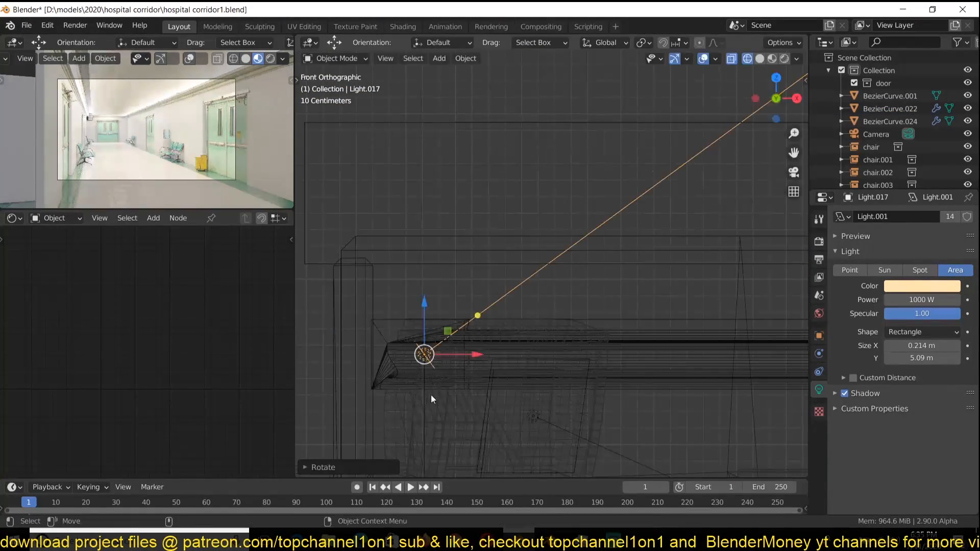
Position the duplicated lights above the opposite wall's moulding, set the strip lights' power to 100 W and save.
click(497, 149)
key(ctrl+s)
scroll(147, 130, up, 4)
scroll(147, 129, down, 2)
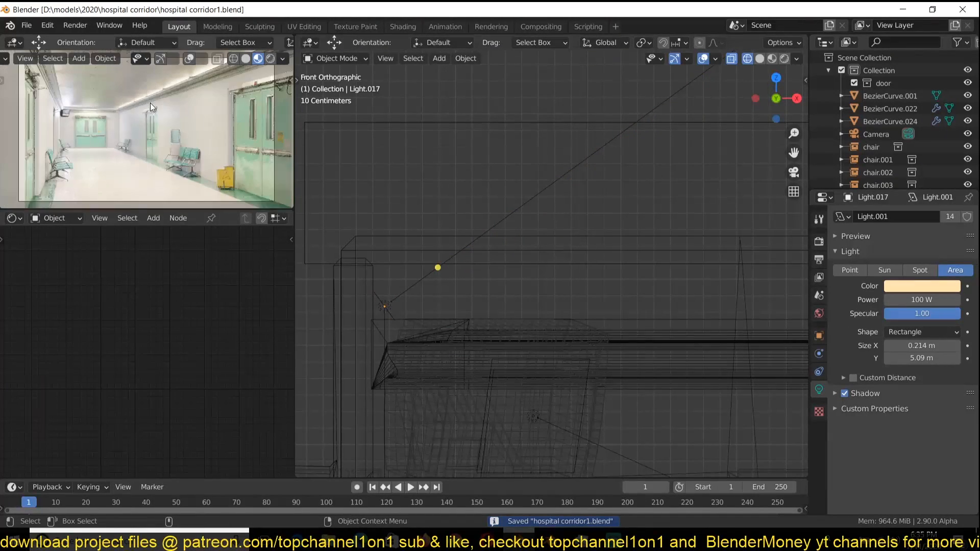
Make a linked duplicate of one strip light, place it above the end wall's moulding and save the file.
click(516, 223)
key(KP_7)
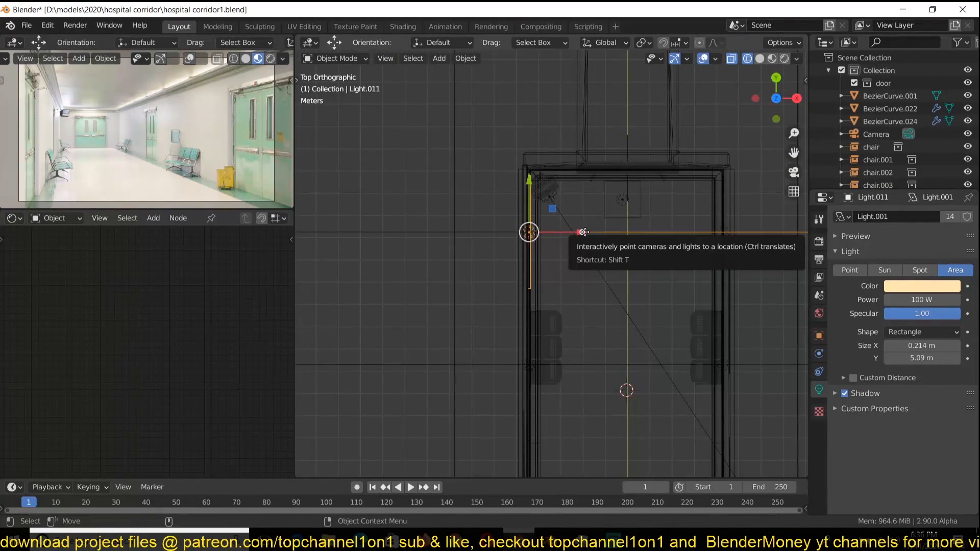
middle_drag(703, 167, 704, 245)
key(shift+z)
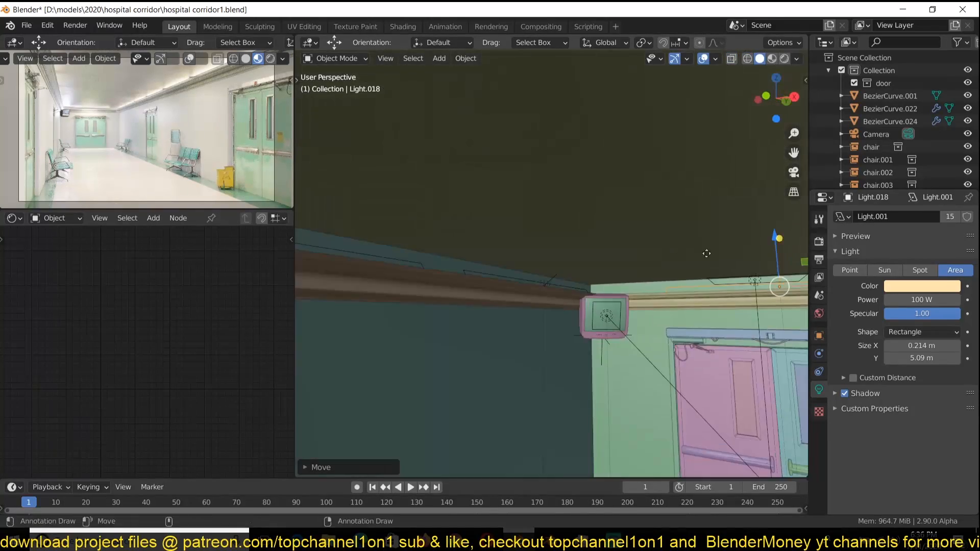
click(705, 245)
scroll(705, 245, down, 4)
key(ctrl+s)
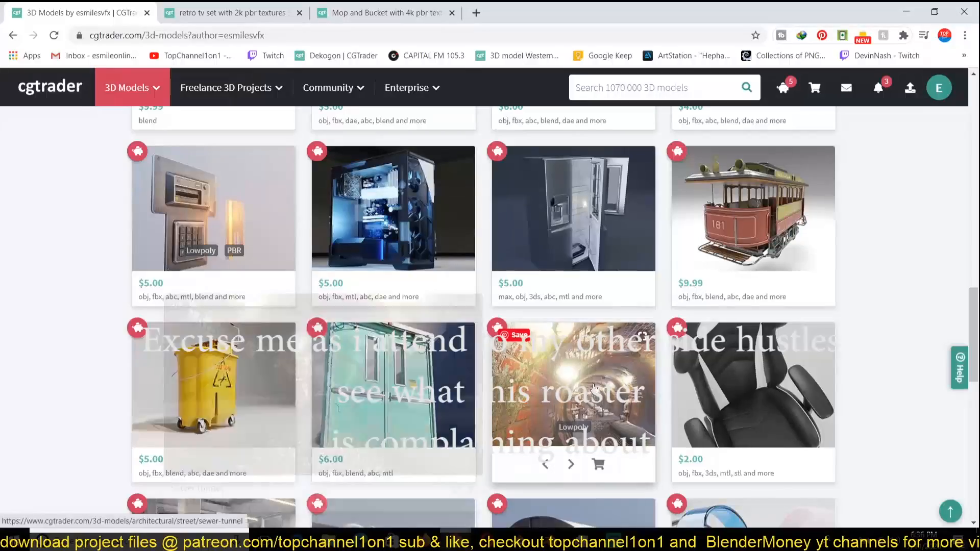
Switch to the browser and browse the CGTrader author's model listing through to page 2.
scroll(820, 368, down, 10)
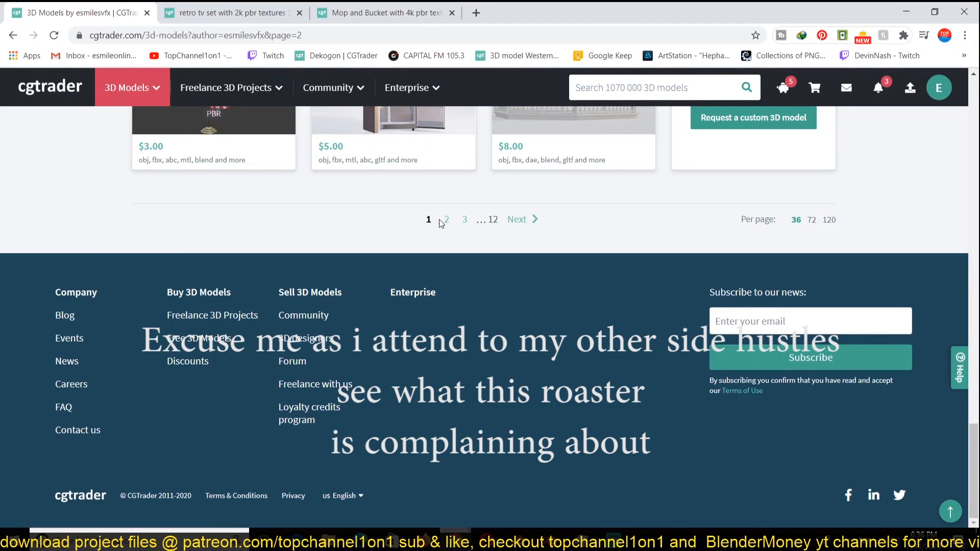
click(447, 219)
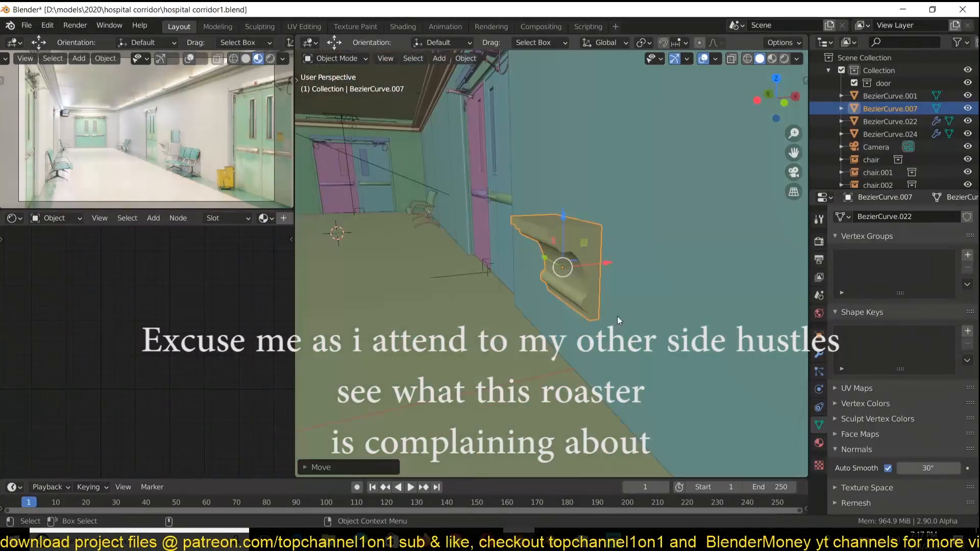
Scale the copied moulding piece on the side wall to about 0.26, raise it along Z and save the file.
key(Tab)
middle_drag(607, 265, 715, 266)
key(Tab)
key(s)
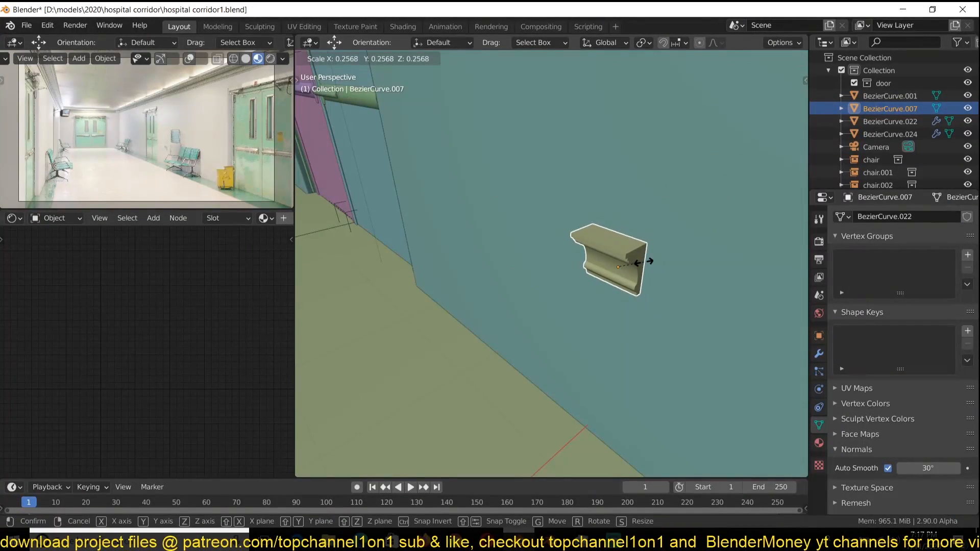
click(642, 262)
scroll(642, 262, down, 5)
shift+middle_drag(643, 267, 607, 273)
drag(529, 221, 529, 177)
key(ctrl+s)
Open the small moulding piece's material settings and switch to materials.blend to examine the sample materials in its collections.
click(818, 443)
click(843, 270)
click(900, 289)
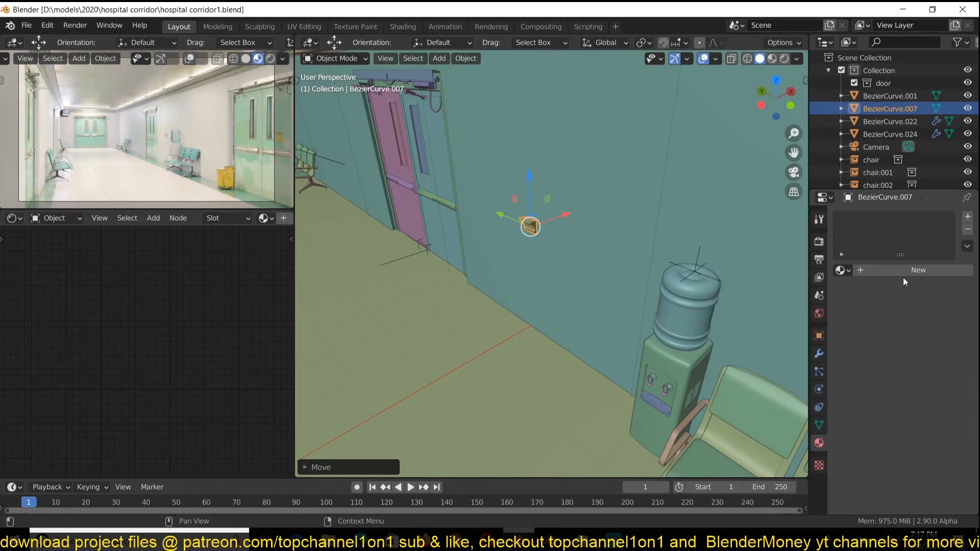
click(550, 540)
click(536, 496)
click(842, 83)
click(841, 70)
shift+middle_drag(317, 229, 536, 204)
middle_drag(536, 204, 671, 189)
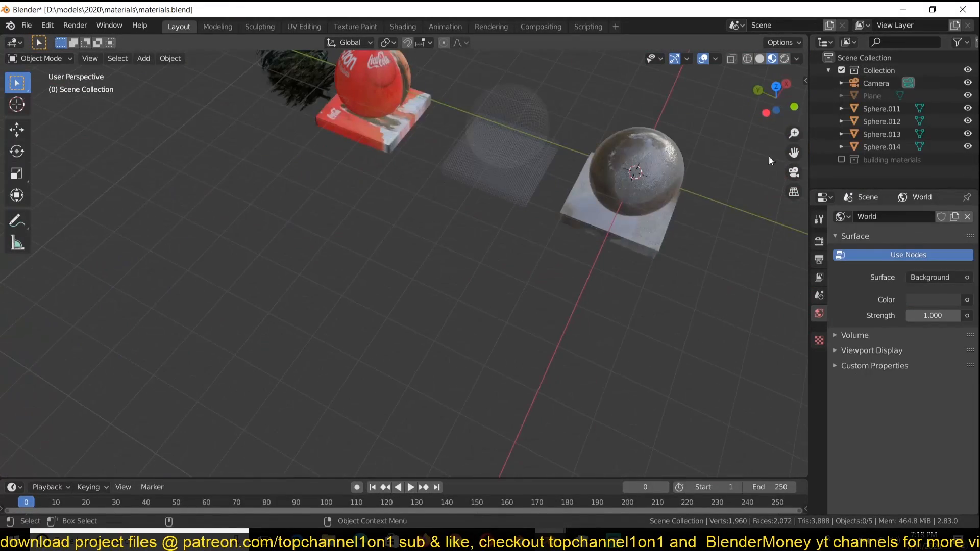
click(841, 71)
click(841, 83)
middle_drag(577, 378, 620, 302)
click(902, 9)
Give the small moulding piece a new material with Metallic 1.000 and load the grunge_map_18 image into an Image Texture node.
scroll(502, 273, up, 7)
click(171, 370)
middle_drag(539, 225, 641, 143)
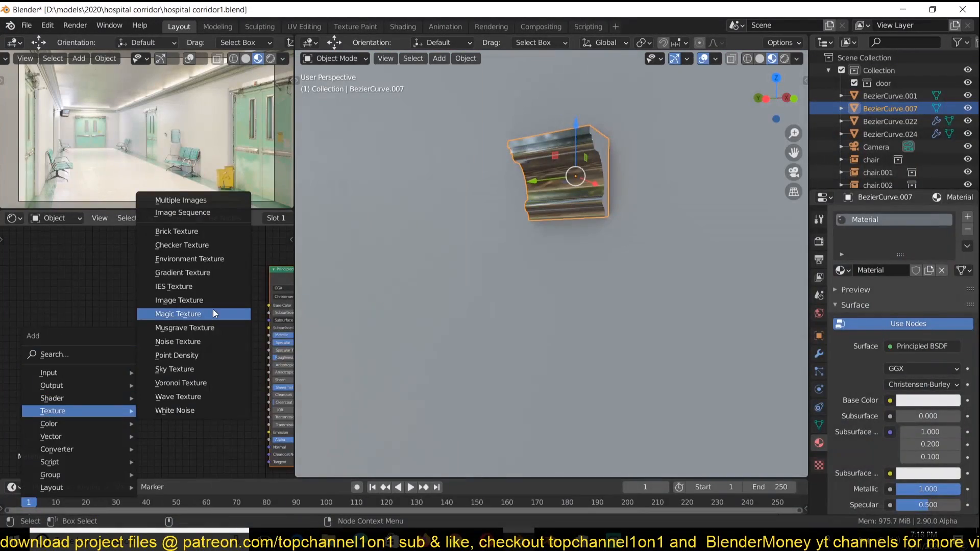
click(213, 308)
click(155, 341)
click(224, 349)
double_click(467, 179)
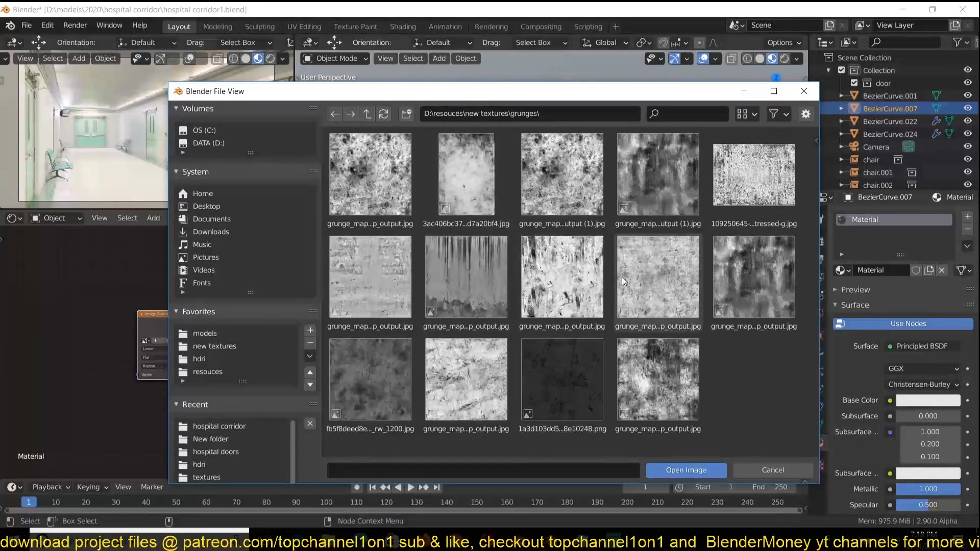
double_click(562, 281)
Connect the grunge texture to Roughness, add mapping nodes to it and set its projection to Box.
drag(221, 324, 273, 361)
middle_drag(315, 349, 319, 307)
drag(184, 315, 127, 340)
key(ctrl+t)
middle_drag(174, 398, 306, 375)
key(ctrl+s)
drag(88, 356, 112, 347)
middle_drag(175, 353, 102, 354)
click(163, 361)
mouse_move(357, 352)
middle_down()
mouse_move(408, 306)
mouse_move(381, 351)
mouse_move(358, 358)
middle_up()
click(160, 374)
key(ctrl+s)
middle_drag(170, 398, 141, 403)
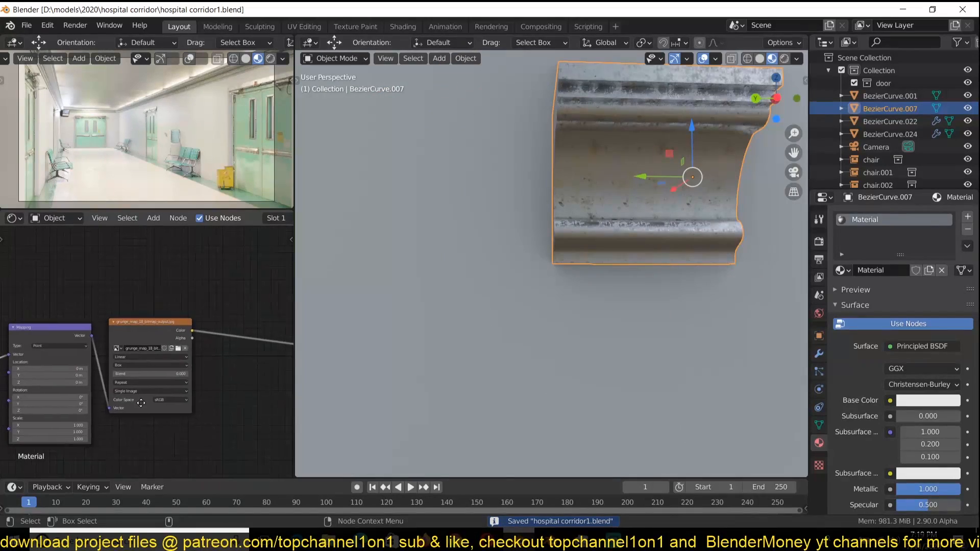
Insert a ColorRamp between the grunge texture and Roughness, and adjust a stop's colour to a mid grey.
click(298, 257)
click(214, 309)
middle_drag(166, 345, 54, 349)
drag(169, 315, 171, 298)
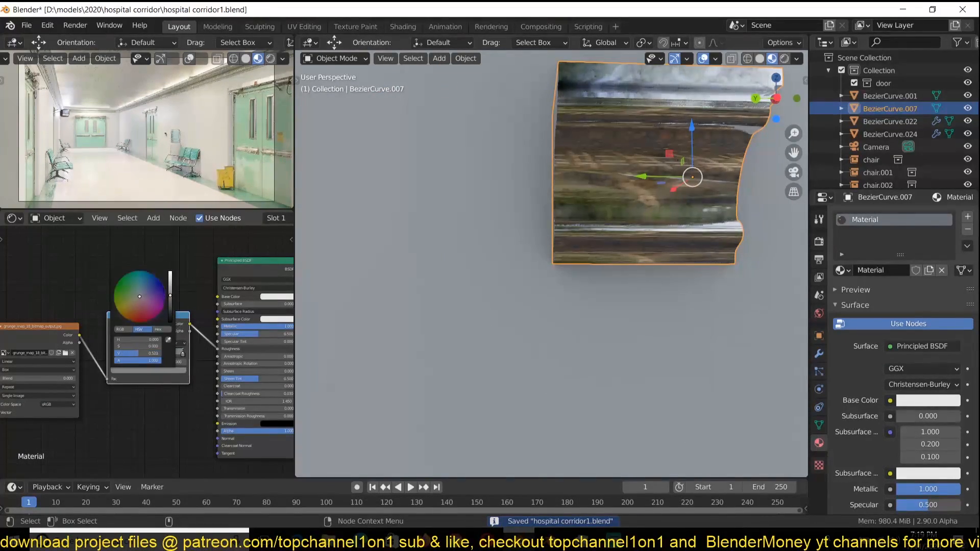
Move the small moulding piece closer to the side wall.
scroll(689, 299, down, 7)
key(z)
middle_drag(689, 300, 585, 285)
drag(563, 257, 572, 254)
Stretch the moulding piece's end along the side wall behind the water dispenser and chairs, adjust its height and save.
key(Tab)
scroll(527, 257, down, 4)
middle_drag(527, 256, 598, 259)
key(Tab)
drag(510, 201, 511, 203)
shift+middle_drag(671, 281, 517, 274)
drag(568, 261, 662, 272)
key(Tab)
key(g)
key(z)
click(651, 292)
key(ctrl+s)
Set the wall trim material's base colour to a mid grey and its Metallic value to 0.255.
scroll(232, 306, up, 3)
middle_drag(233, 306, 148, 317)
click(205, 307)
drag(222, 346, 155, 345)
Extend the wall trim's end past the waiting chairs to the edge of the double doorway beside the mop bucket.
shift+middle_drag(568, 389, 484, 365)
scroll(484, 365, down, 1)
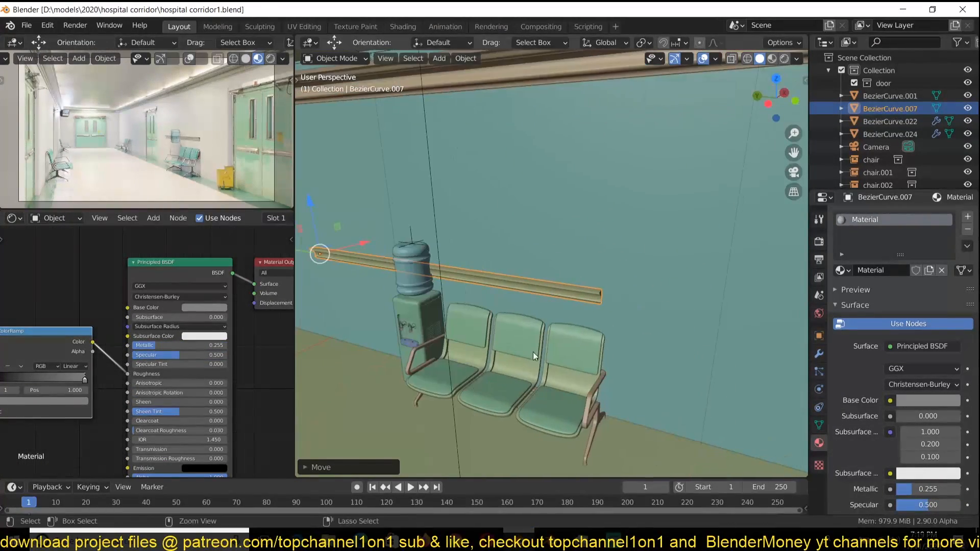
shift+middle_drag(589, 345, 460, 341)
key(Tab)
drag(423, 287, 649, 321)
key(Tab)
middle_drag(670, 366, 518, 324)
click(568, 254)
key(Tab)
key(shift+z)
key(a)
key(alt+a)
key(shift+z)
key(Tab)
scroll(641, 298, down, 3)
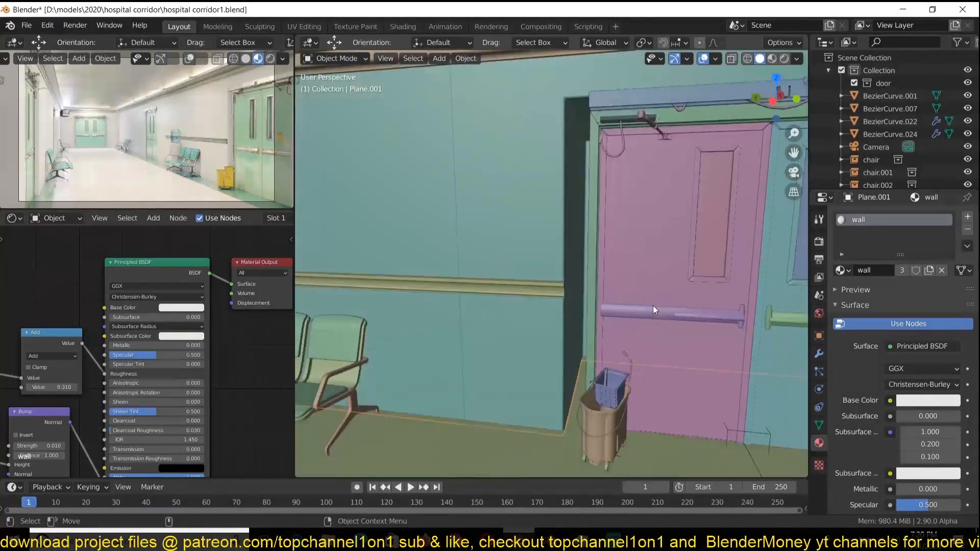
Give the wall trim material a muted teal base colour and save the file.
click(641, 367)
drag(639, 368, 627, 367)
click(516, 281)
key(ctrl+s)
Extend the wall trim's other end along the side wall to the frame of the far double door.
shift+middle_drag(477, 295, 702, 366)
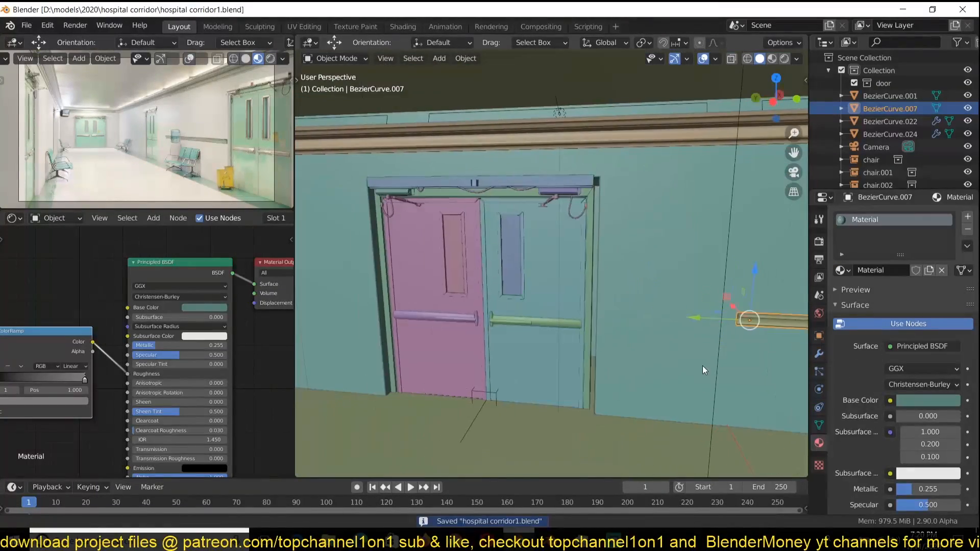
key(Tab)
key(shift+z)
drag(679, 287, 738, 355)
key(Tab)
shift+middle_drag(693, 350, 710, 347)
key(alt+d)
key(x)
right_click(710, 347)
key(x)
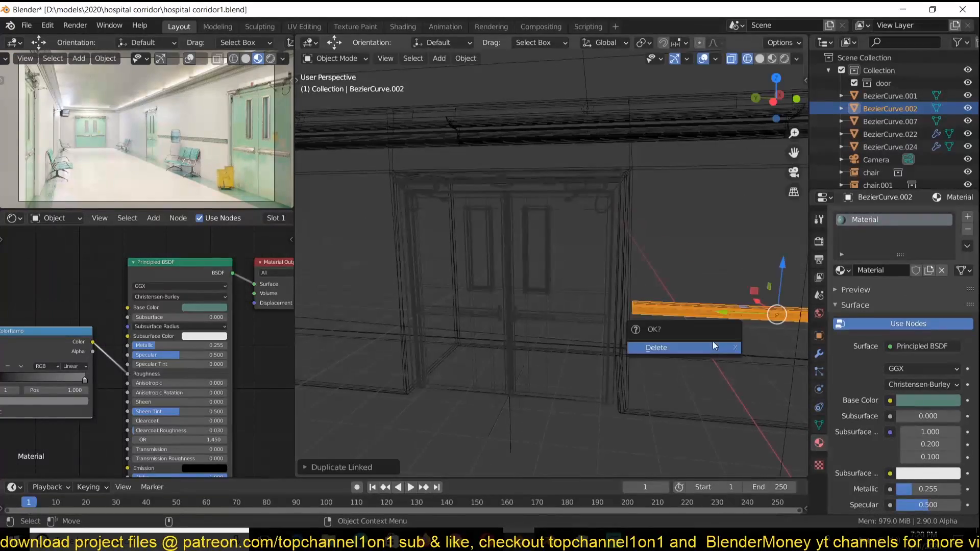
click(712, 351)
key(shift+d)
key(x)
key(y)
click(493, 312)
middle_drag(493, 312, 511, 388)
key(x)
click(679, 347)
Duplicate the wall trim's geometry in Edit Mode along the global Y axis to the wall section beyond the double door.
middle_drag(678, 352, 646, 442)
click(646, 435)
key(Tab)
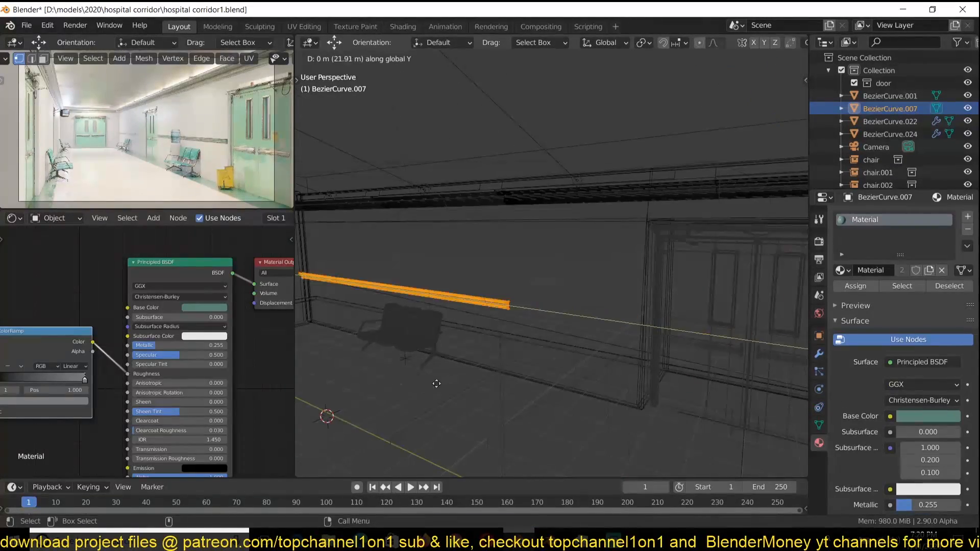
click(453, 382)
Fit the end of the duplicated trim section to its stretch of wall behind the far chairs and save the file.
key(shift+z)
mouse_move(453, 382)
middle_down()
mouse_move(511, 352)
mouse_move(459, 286)
middle_up()
key(shift+z)
drag(423, 243, 502, 348)
click(358, 277)
key(Tab)
mouse_move(359, 277)
middle_down()
mouse_move(546, 419)
mouse_move(512, 386)
middle_up()
key(shift+z)
key(ctrl+s)
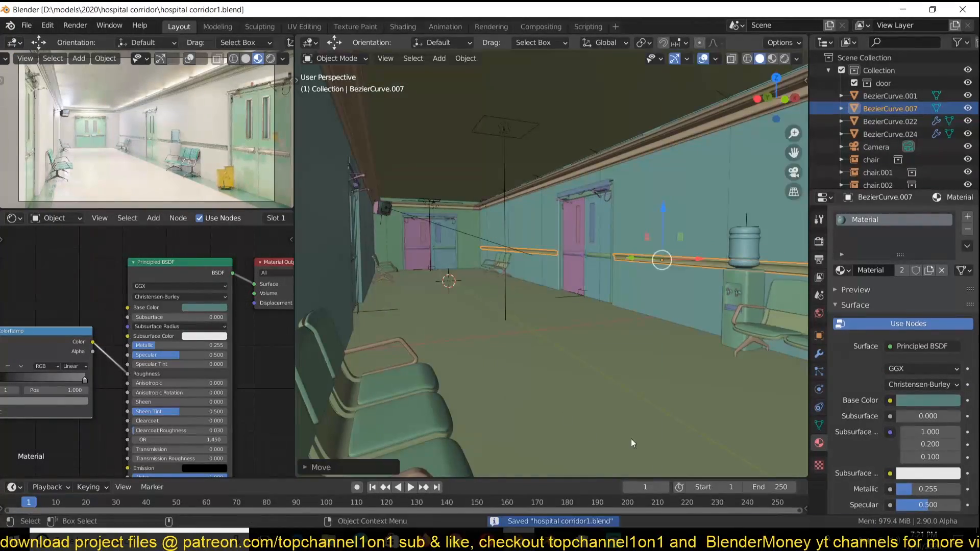
Mirror the wall trim onto the opposite corridor wall with a modifier.
middle_drag(589, 433, 765, 358)
click(819, 353)
click(904, 216)
click(700, 370)
middle_drag(536, 344, 703, 356)
Move the double door on the mirrored wall so its frame meets the trim's end and save the file.
click(494, 380)
key(g)
middle_drag(489, 389, 496, 393)
key(ctrl+s)
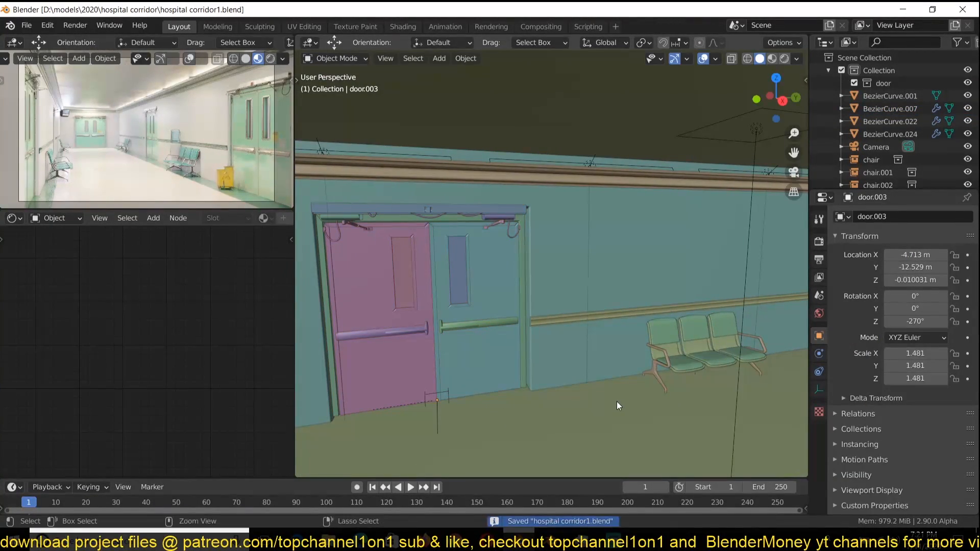
Switch to the Blender window holding the house sweeps and bevel profiles and start opening another file without saving changes.
mouse_move(455, 542)
click(387, 485)
scroll(571, 403, down, 4)
middle_click(740, 230)
click(382, 12)
click(534, 12)
click(229, 13)
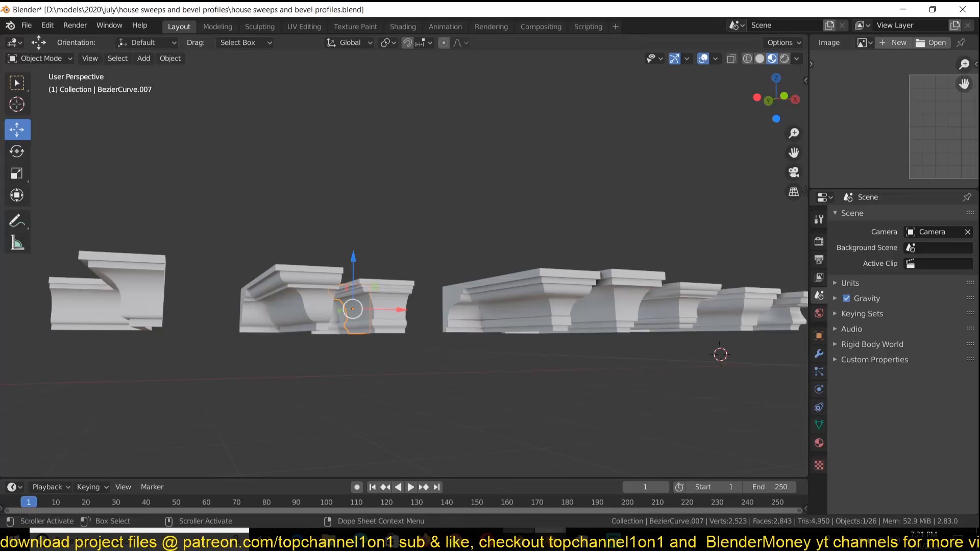
click(26, 25)
click(46, 55)
click(514, 293)
Browse the D:\models\2020 folder for a prop model to open.
click(367, 114)
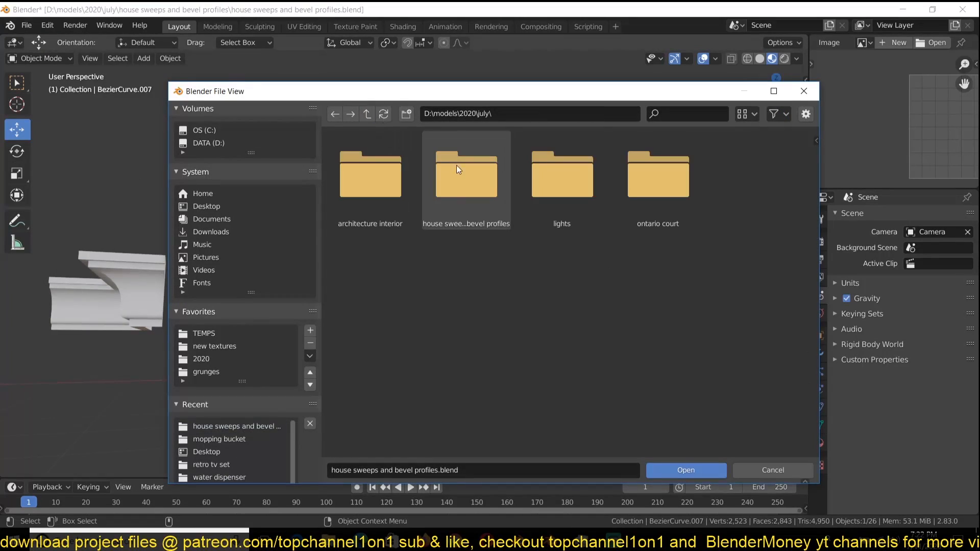
click(367, 114)
click(572, 306)
scroll(593, 365, down, 10)
scroll(593, 366, down, 3)
scroll(593, 366, up, 10)
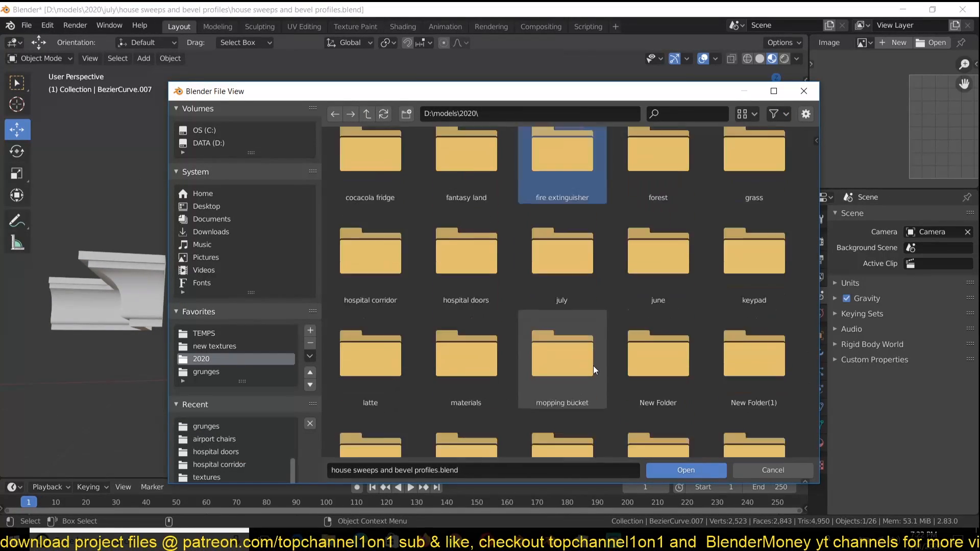
scroll(569, 409, down, 10)
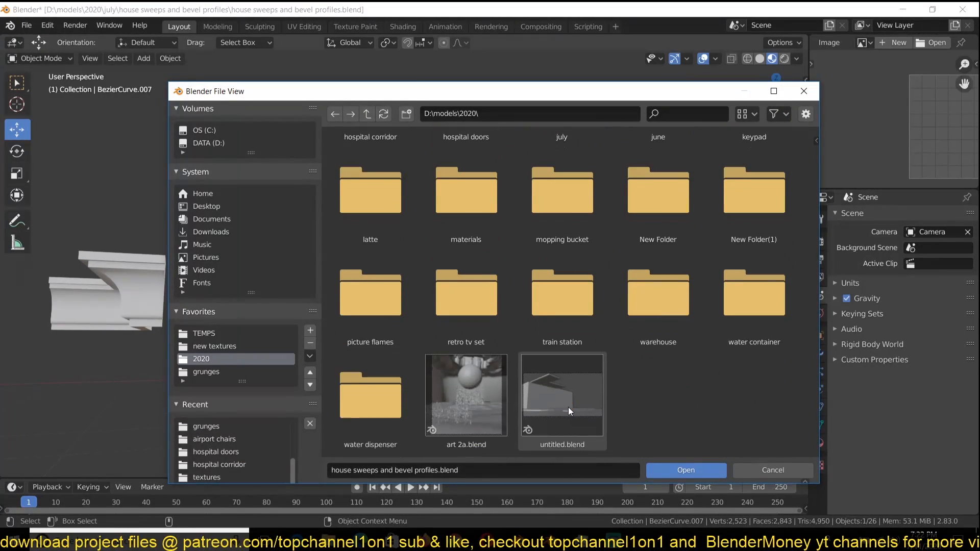
In File Explorer, create a "switches and sockets" folder in D:\models\2020 for the downloaded switches model.
click(329, 540)
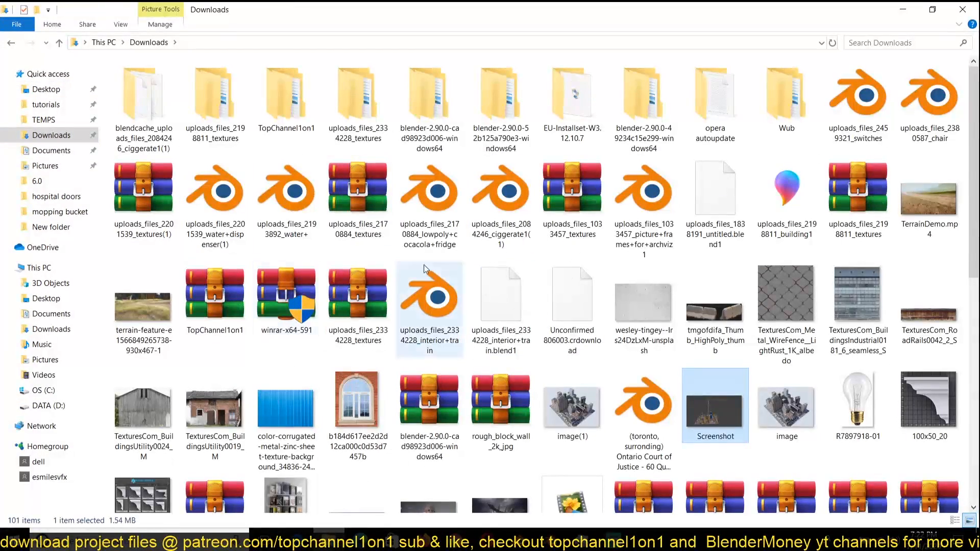
right_click(434, 252)
mouse_move(462, 275)
click(610, 299)
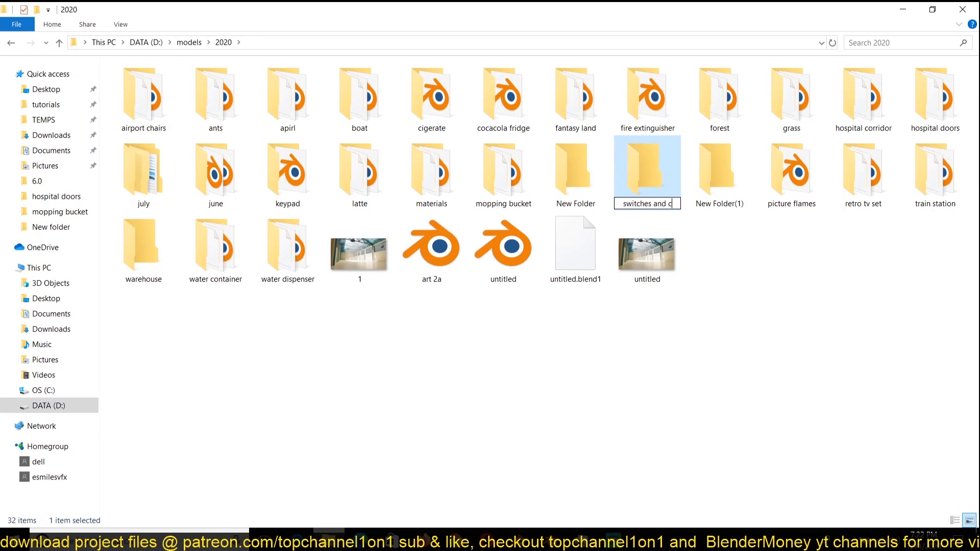
double_click(856, 220)
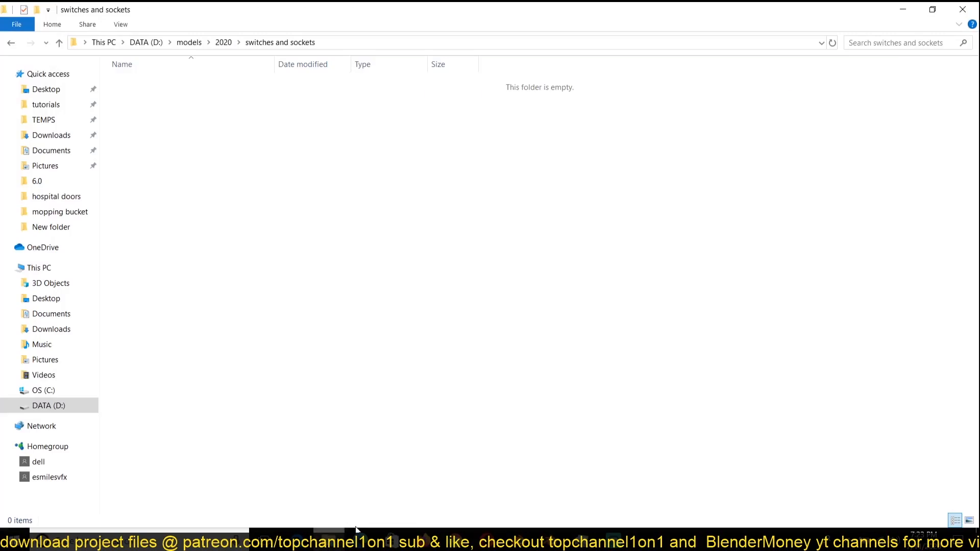
click(51, 134)
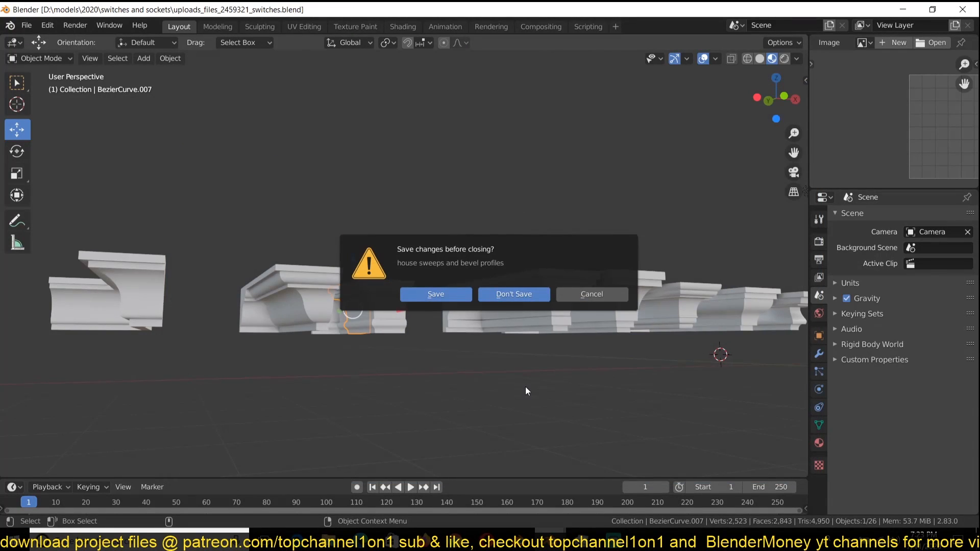
In the opened switches file, remove the Subdivision modifier from the triple socket plate and save.
click(443, 380)
key(z)
key(z)
click(732, 354)
click(756, 235)
click(961, 260)
click(732, 425)
click(732, 354)
scroll(773, 490, down, 1)
click(869, 316)
middle_drag(607, 398, 527, 410)
middle_drag(439, 400, 506, 403)
key(ctrl+s)
Join the triple socket's parts into one object without modifiers and paste it into the hospital corridor file.
key(shift+z)
key(shift+z)
scroll(505, 403, down, 1)
click(302, 407)
click(301, 407)
click(301, 406)
key(shift+z)
click(964, 236)
shift+click(335, 368)
key(ctrl+j)
key(shift+z)
key(ctrl+s)
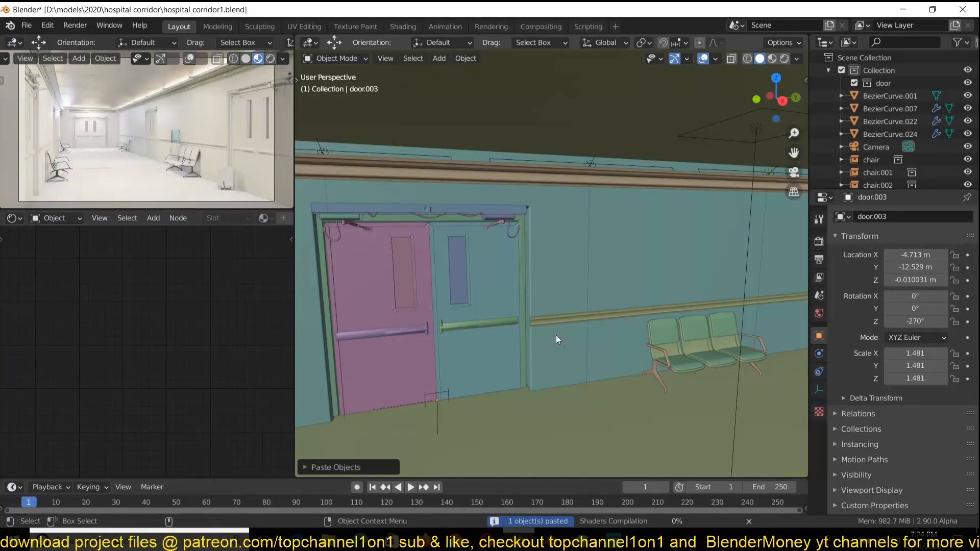
Place the 3D cursor on the wall between the waiting chairs and the doorway and snap the pasted socket to it.
scroll(556, 340, down, 8)
middle_drag(556, 339, 635, 268)
scroll(554, 374, up, 6)
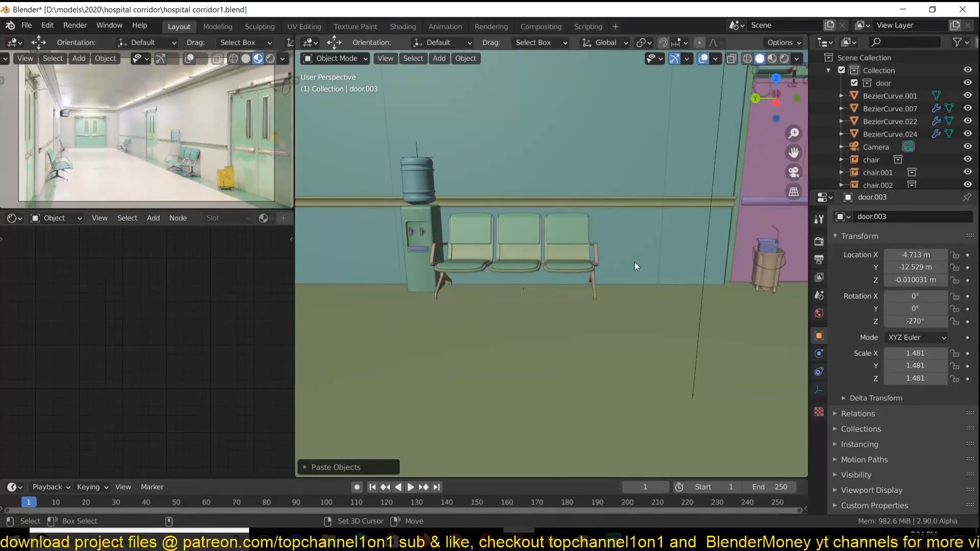
shift+right_click(635, 264)
key(shift+s)
click(707, 316)
key(KP_Decimal)
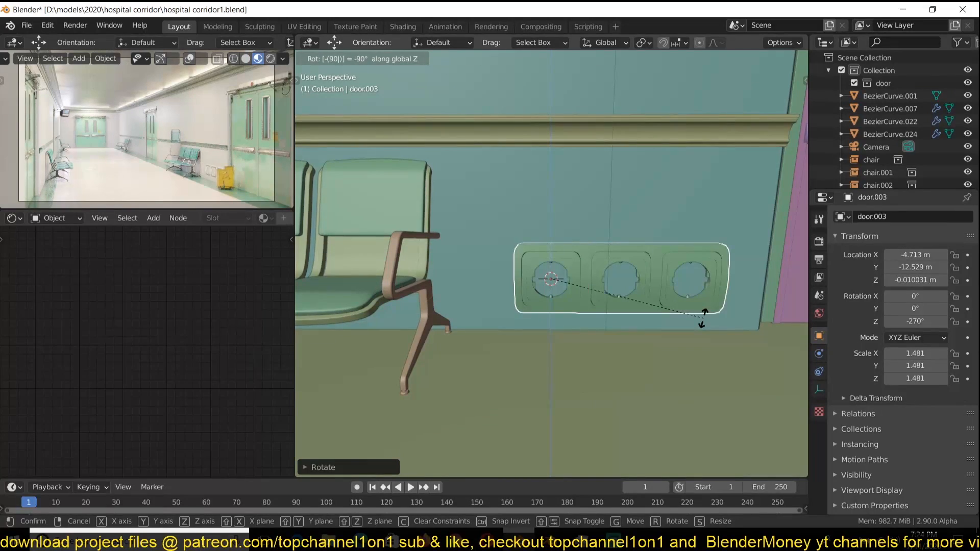
Rotate the triple socket -90° about the global Z axis and scale it down to fit the wall.
key(Return)
scroll(702, 319, up, 1)
key(s)
click(492, 287)
middle_drag(492, 287, 560, 228)
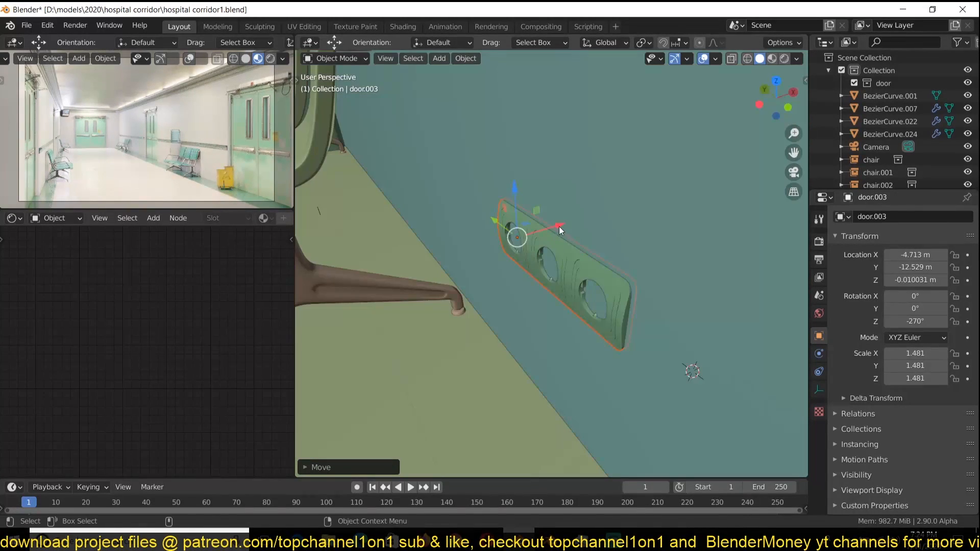
Move the triple socket along the X axis until it sits against the wall with its inner parts showing.
click(628, 210)
middle_drag(627, 211, 584, 266)
key(g)
key(x)
click(577, 204)
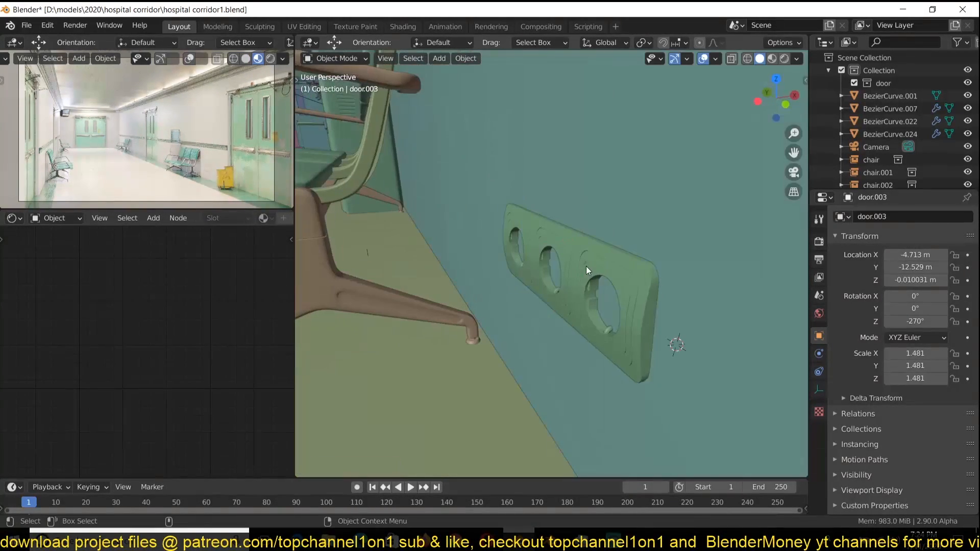
click(629, 321)
key(KP_Divide)
key(KP_Divide)
mouse_move(657, 246)
middle_down()
mouse_move(604, 270)
mouse_move(706, 356)
middle_up()
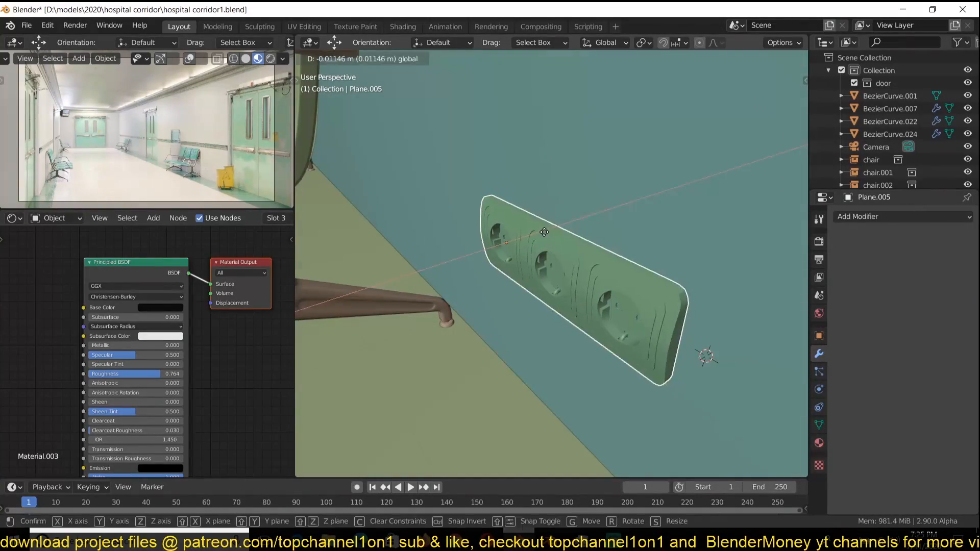
Show the corridor in material preview, select the tiled floor and preview the individual texture nodes of its tiles material.
key(z)
scroll(665, 313, down, 4)
scroll(651, 286, down, 3)
click(511, 368)
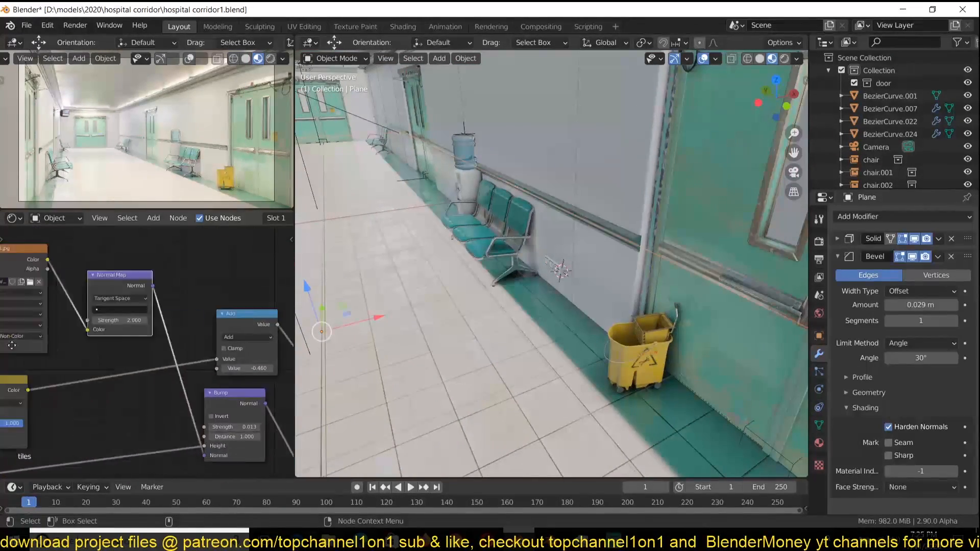
scroll(213, 398, down, 2)
middle_drag(213, 398, 122, 350)
key(ctrl+s)
ctrl+shift+click(164, 350)
ctrl+shift+click(163, 350)
ctrl+shift+click(219, 327)
ctrl+shift+click(168, 334)
ctrl+shift+click(153, 357)
ctrl+shift+click(83, 349)
drag(122, 349, 125, 315)
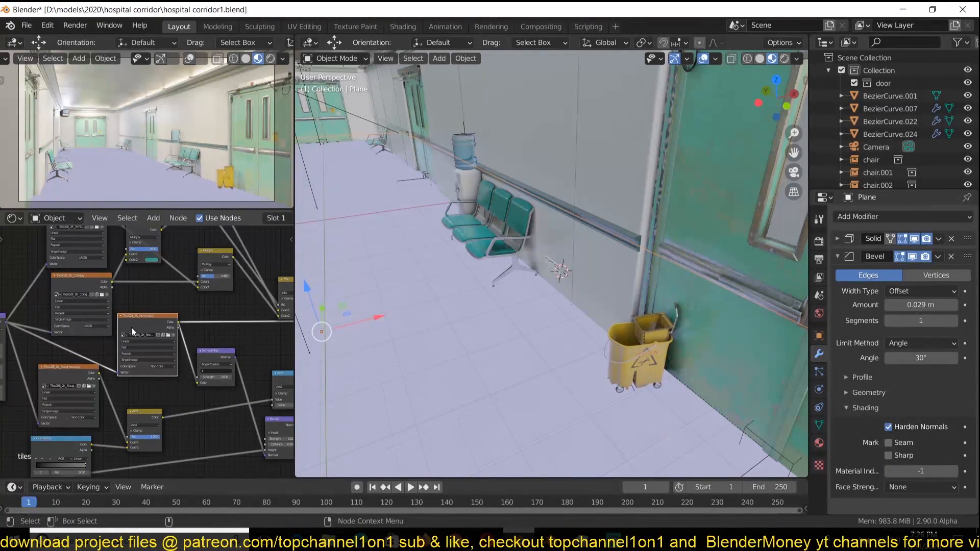
Isolate the floor, compare its colour and normal textures, and restore the Principled BSDF as the material output.
middle_drag(182, 364, 225, 403)
scroll(383, 412, up, 3)
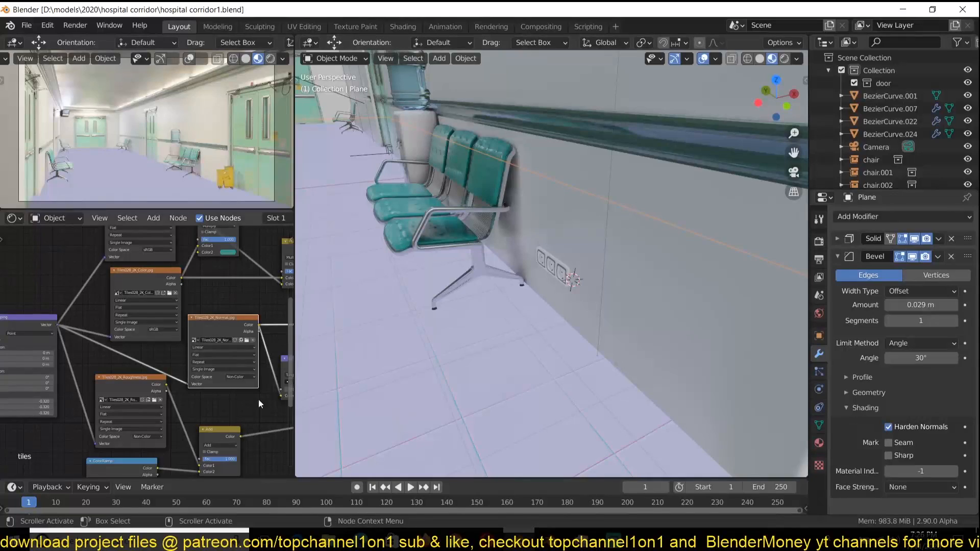
scroll(221, 412, up, 1)
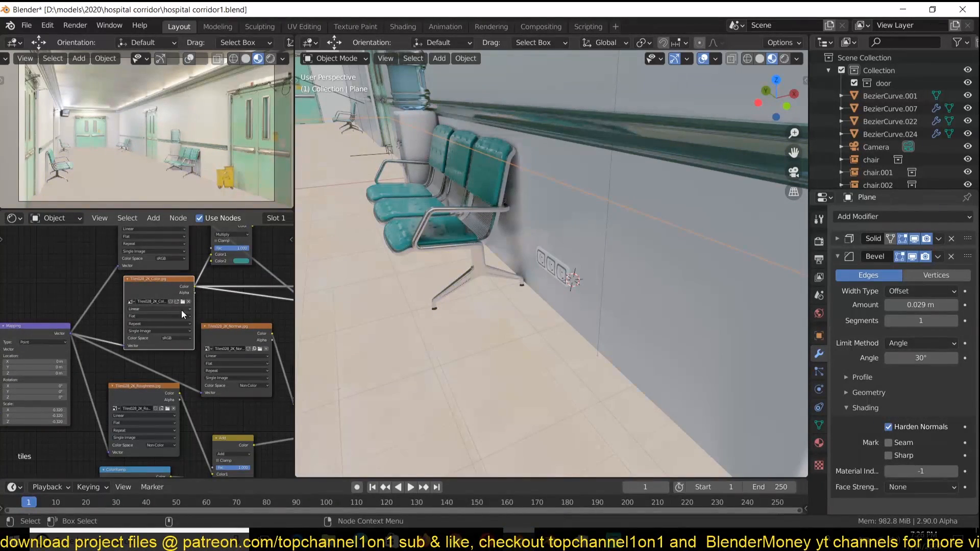
key(KP_Divide)
scroll(563, 298, up, 3)
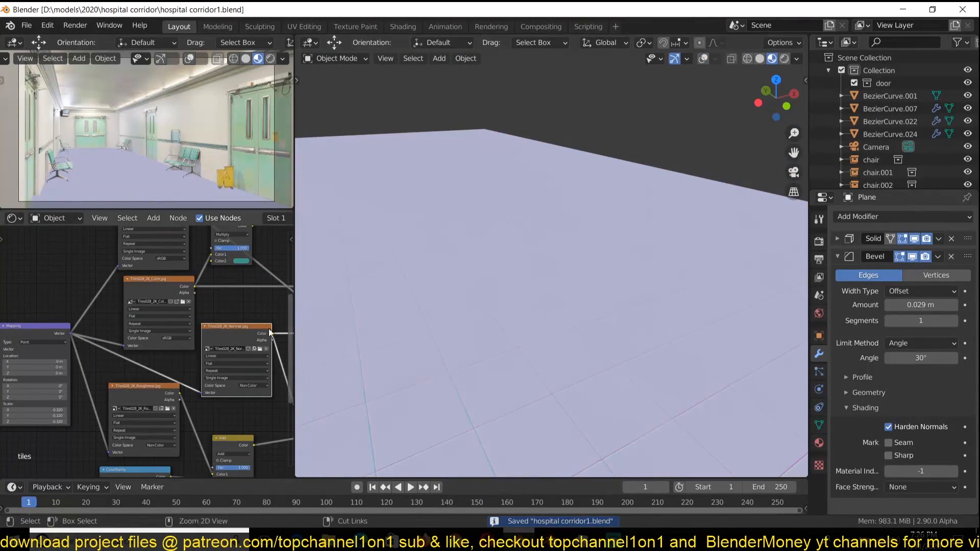
middle_drag(267, 328, 100, 354)
scroll(100, 354, down, 6)
ctrl+shift+click(186, 386)
Leave the floor's isolated view, show the whole corridor in solid shading and save the file.
middle_drag(745, 88, 691, 93)
key(KP_0)
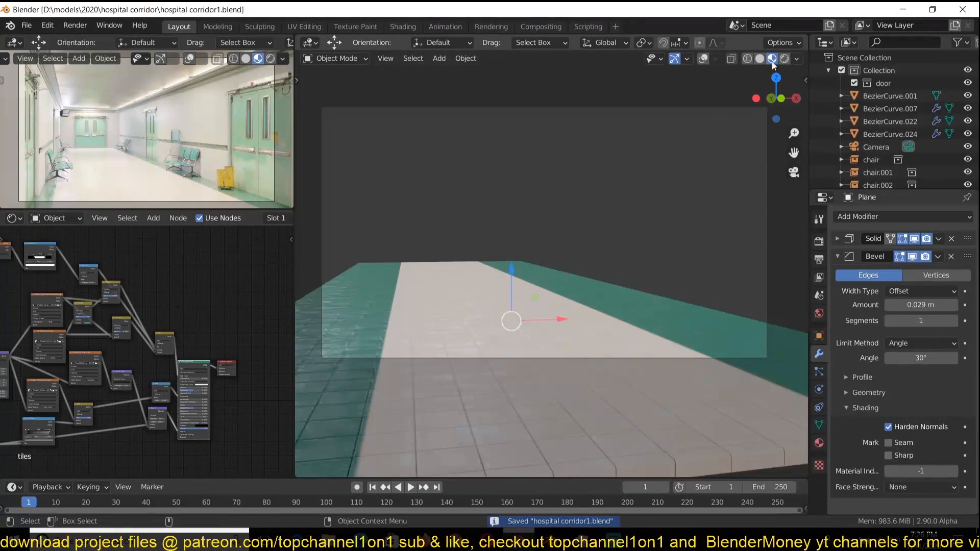
key(KP_Divide)
click(760, 59)
middle_drag(626, 206, 595, 245)
key(ctrl+s)
click(271, 59)
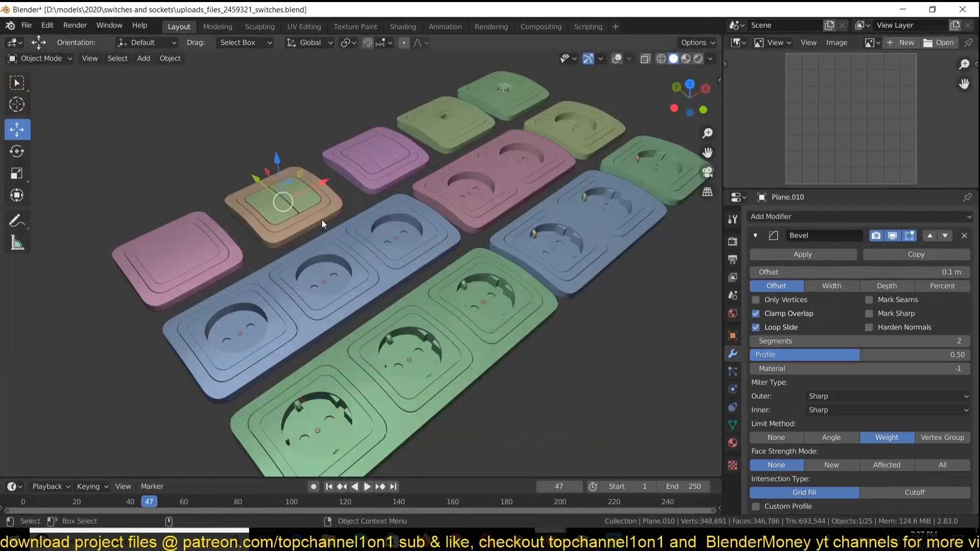
In the switches file, hide the two-part switch's Subdivision modifier in the viewport and join its centre piece to the frame.
key(shift+z)
click(893, 258)
key(shift+z)
click(275, 194)
key(shift+z)
key(KP_Decimal)
click(514, 282)
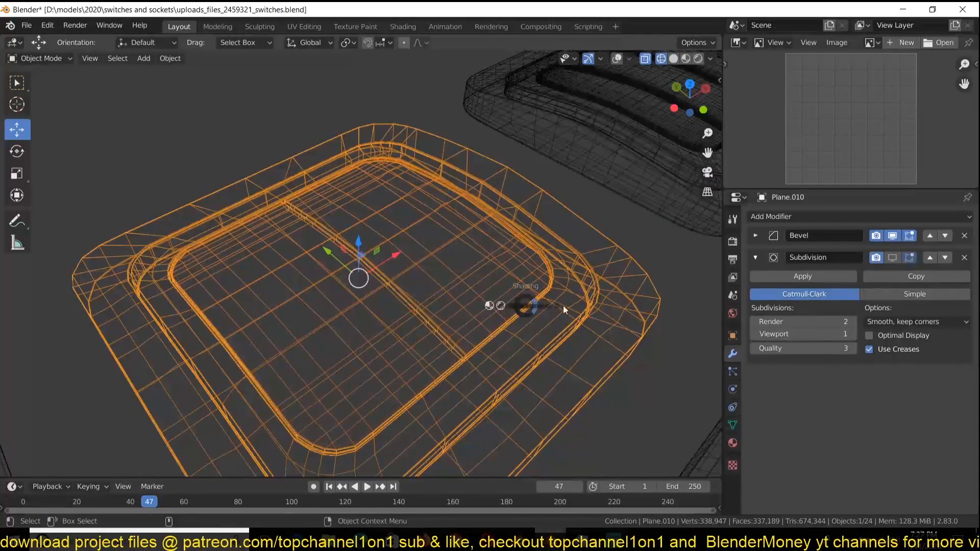
Show the joined switch in solid shading, save the file and open the switch's mesh data settings.
key(z)
key(z)
mouse_move(663, 347)
middle_down()
mouse_move(626, 341)
mouse_move(627, 320)
middle_up()
key(ctrl+s)
click(732, 425)
key(z)
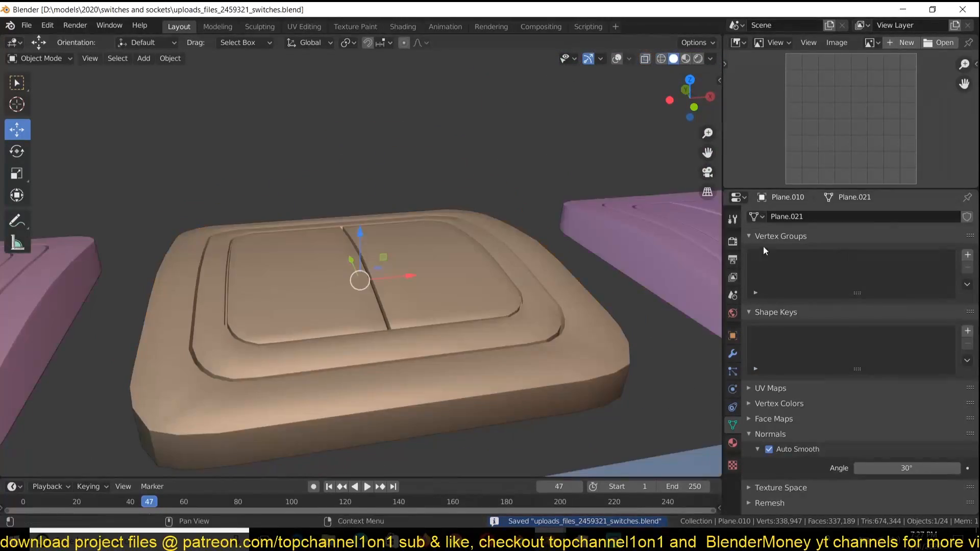
Adjust the joined switch's modifier settings, check the model in another shading mode and save the switches file.
click(732, 354)
click(755, 236)
click(869, 328)
key(z)
mouse_move(510, 315)
middle_down()
mouse_move(490, 329)
mouse_move(544, 299)
mouse_move(558, 327)
middle_up()
key(z)
drag(942, 273, 939, 273)
key(ctrl+s)
Check the switch's mesh, then copy the finished switch and paste it into the hospital corridor file.
right_click(545, 304)
click(544, 305)
key(Tab)
key(Tab)
click(964, 236)
key(ctrl+c)
click(520, 540)
scroll(479, 309, down, 10)
key(ctrl+v)
Move the pasted switch along Y to the near end of the corridor and stand it upright by rotating about X.
key(z)
key(g)
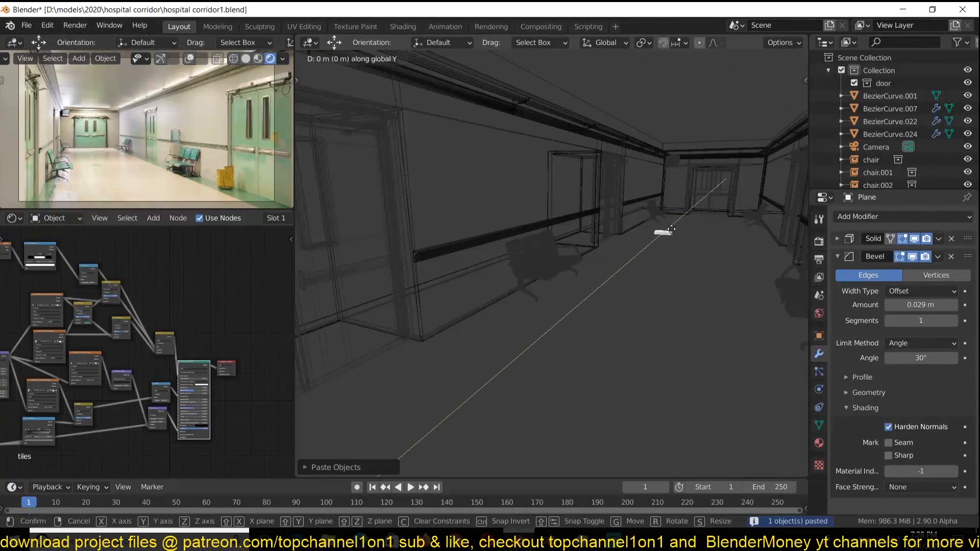
click(485, 378)
key(shift+z)
text(rx9)
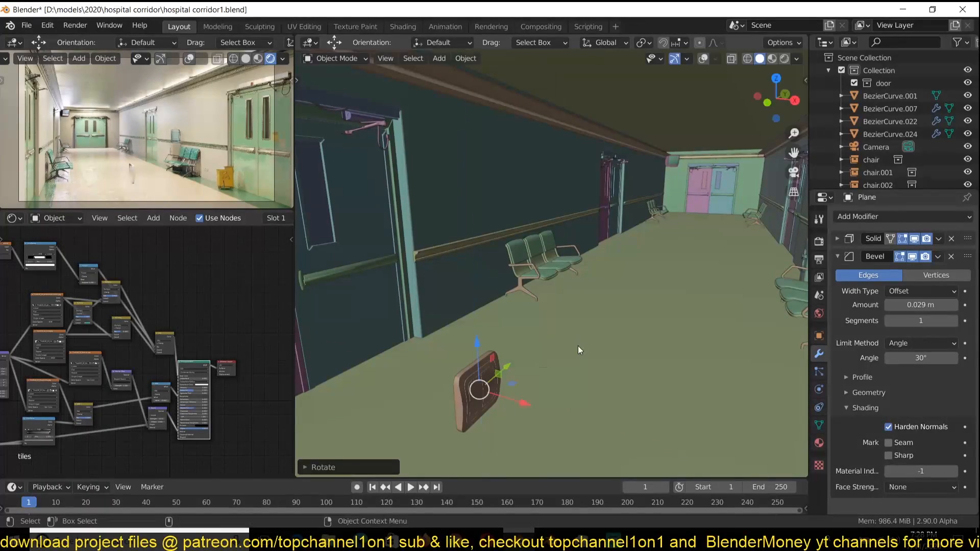
Scale the switch down to wall-plate size and move it along X against the corridor wall beside the door.
text(s)
click(475, 169)
middle_drag(480, 220, 449, 225)
key(g)
key(x)
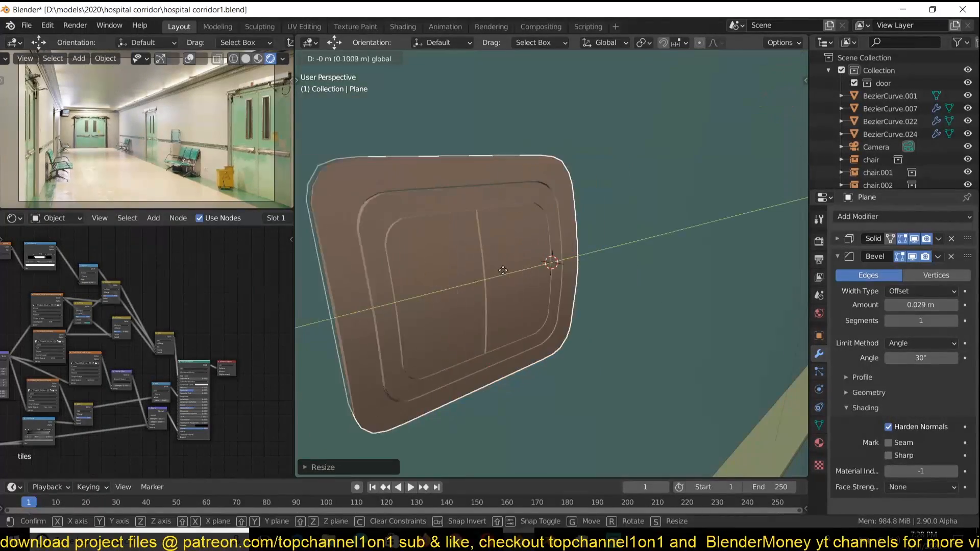
click(490, 285)
scroll(495, 338, down, 6)
click(423, 249)
key(g)
key(x)
click(467, 254)
Give the switch a Mirror modifier on X and an Array modifier with a count of 2 and relative X offset of 72.
click(868, 216)
click(729, 302)
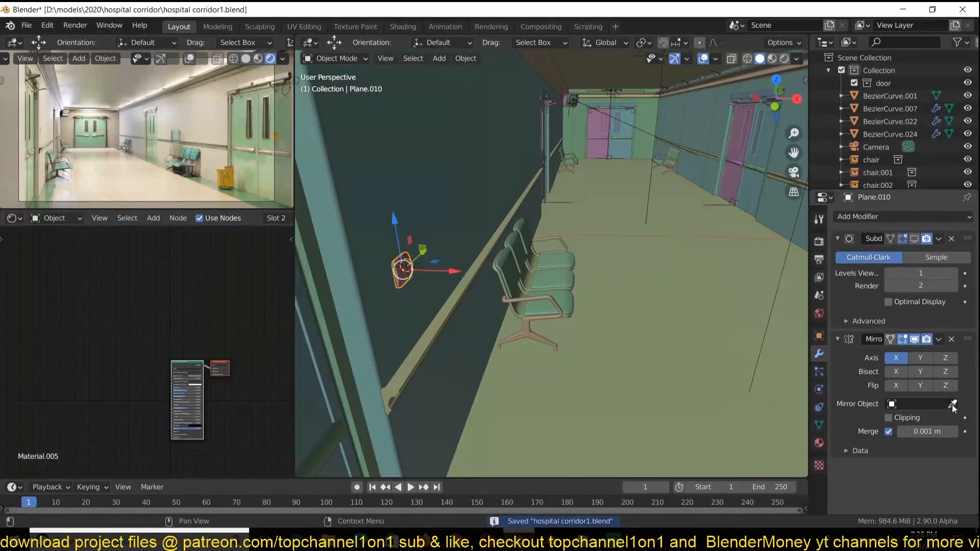
click(886, 219)
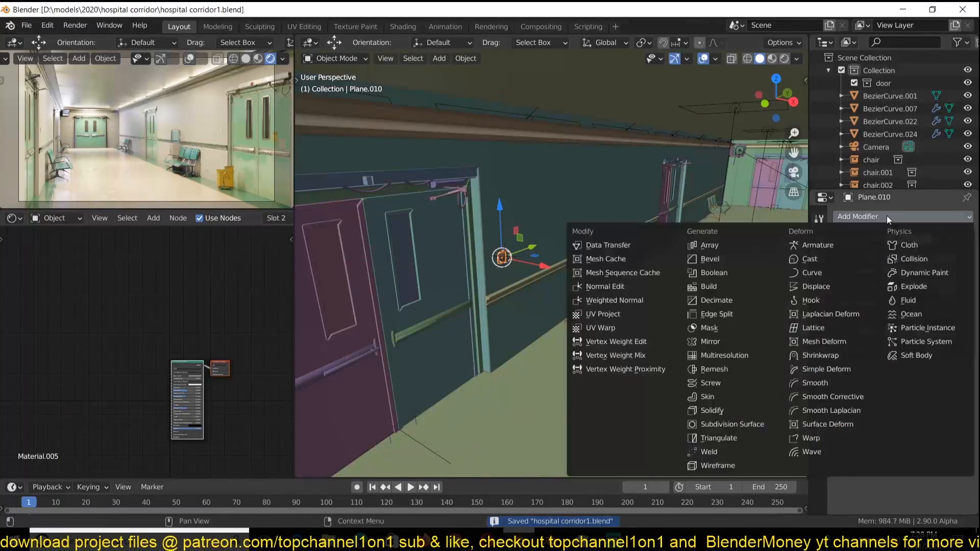
click(709, 245)
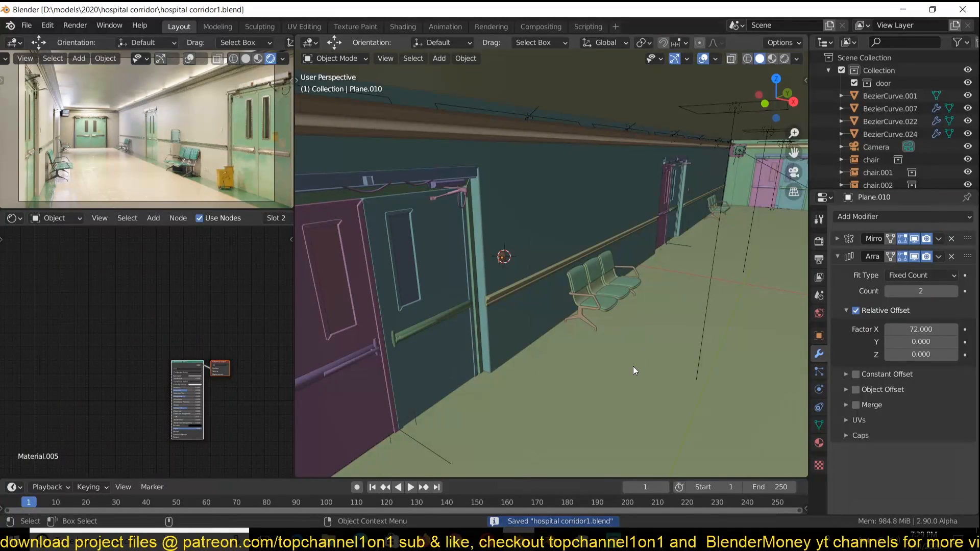
Browse the esmilesvfx model listings on CGTrader in the browser for further corridor props, such as the Coca-Cola fridge.
mouse_move(454, 538)
click(387, 489)
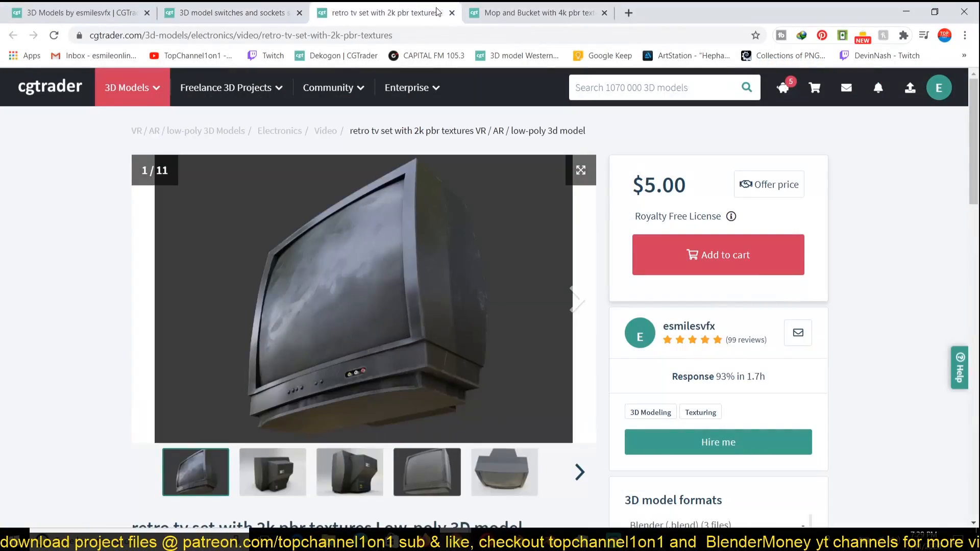
click(106, 6)
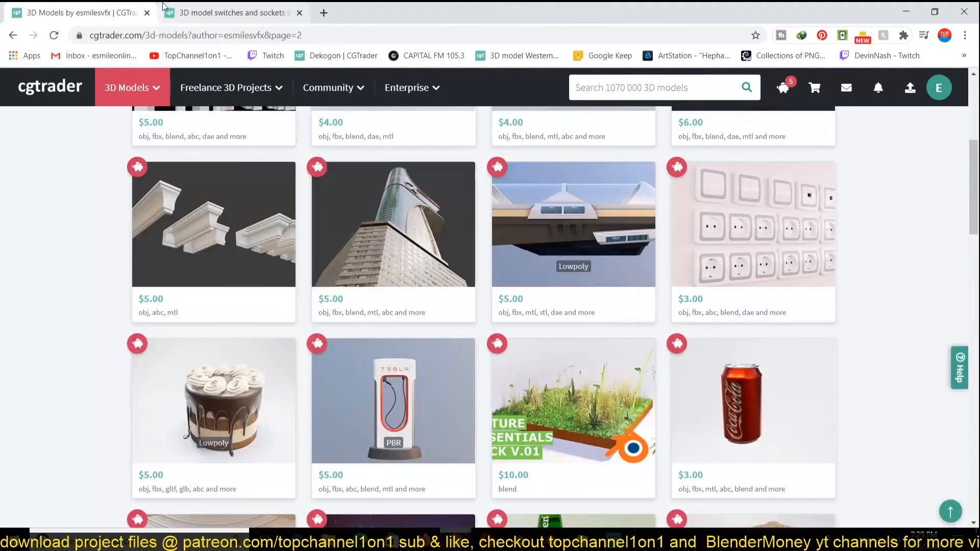
scroll(114, 381, down, 10)
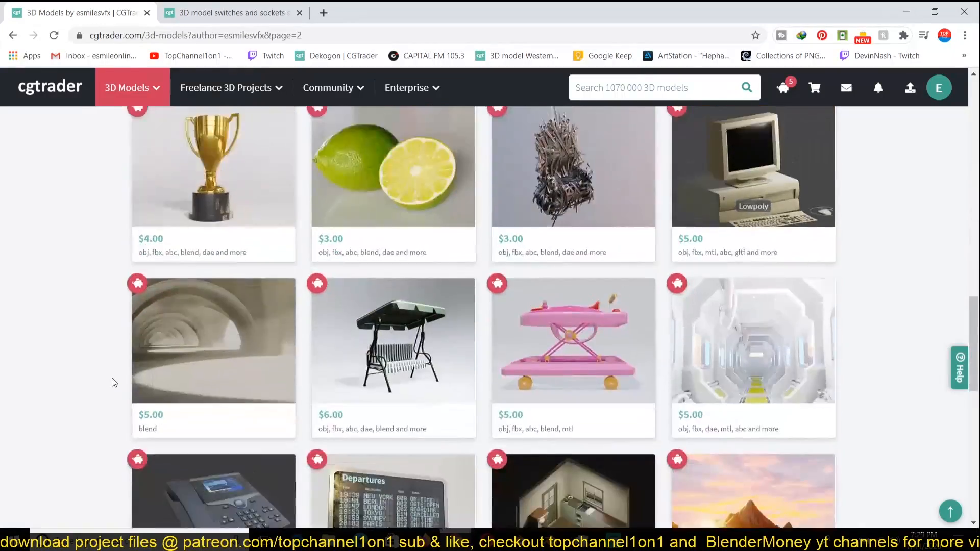
scroll(114, 381, down, 5)
click(553, 458)
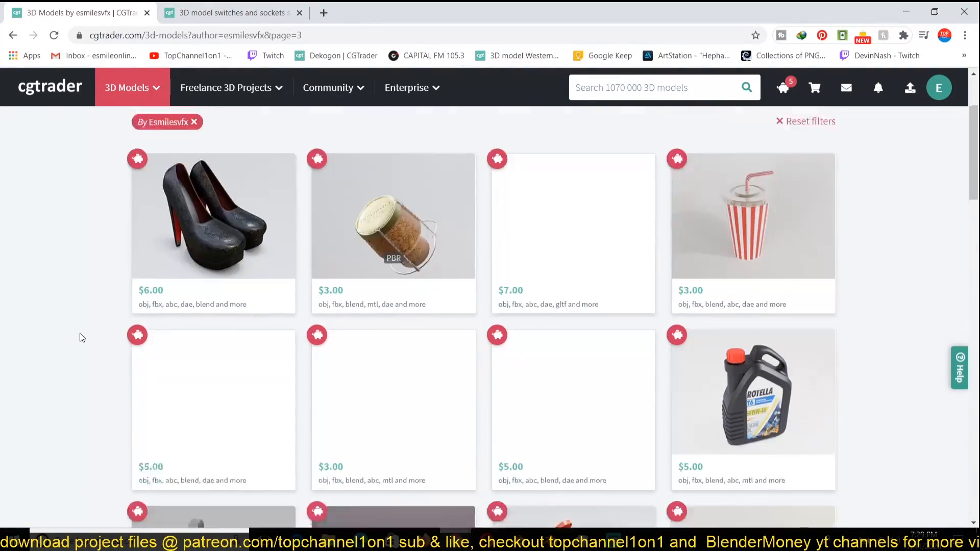
scroll(82, 337, down, 10)
scroll(178, 352, down, 5)
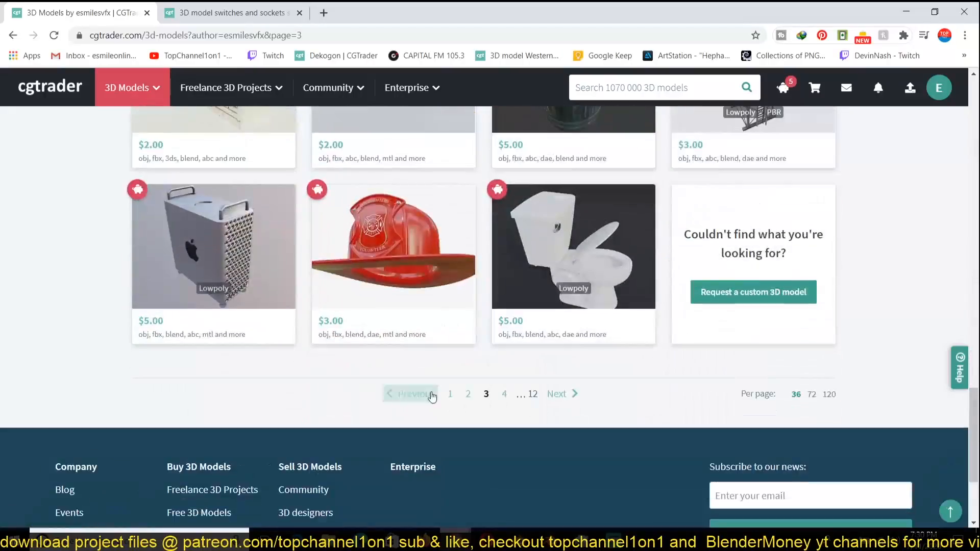
scroll(110, 386, down, 10)
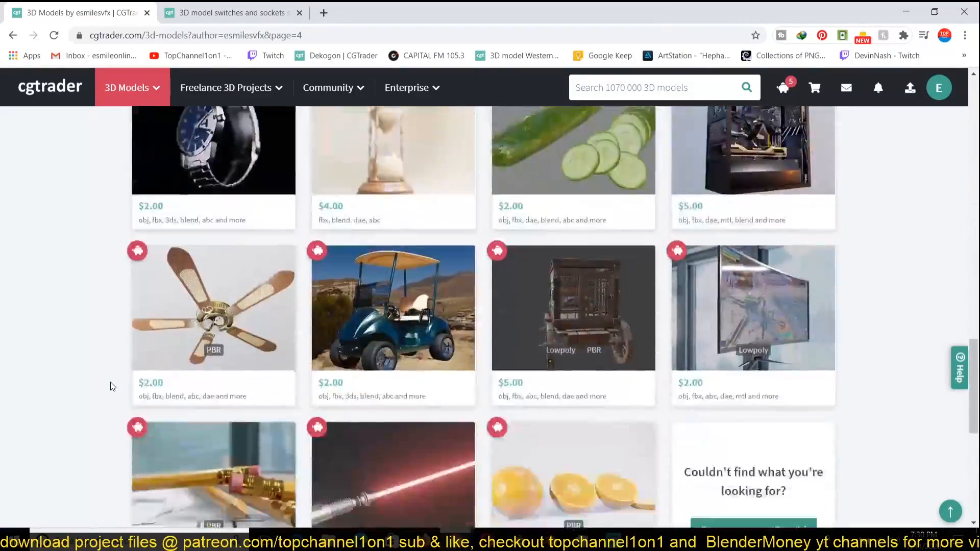
scroll(111, 382, down, 4)
click(565, 458)
scroll(116, 357, down, 15)
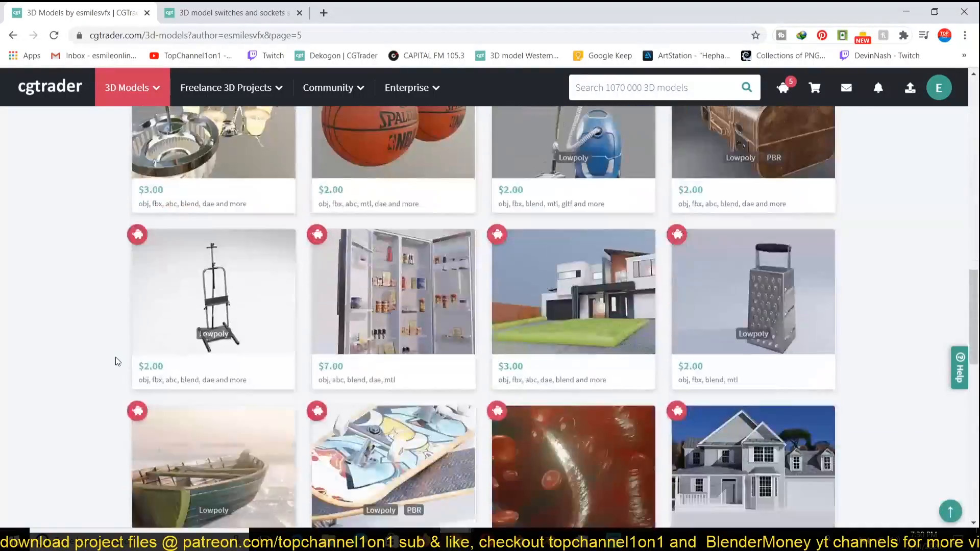
scroll(116, 361, down, 8)
click(510, 462)
scroll(97, 400, down, 4)
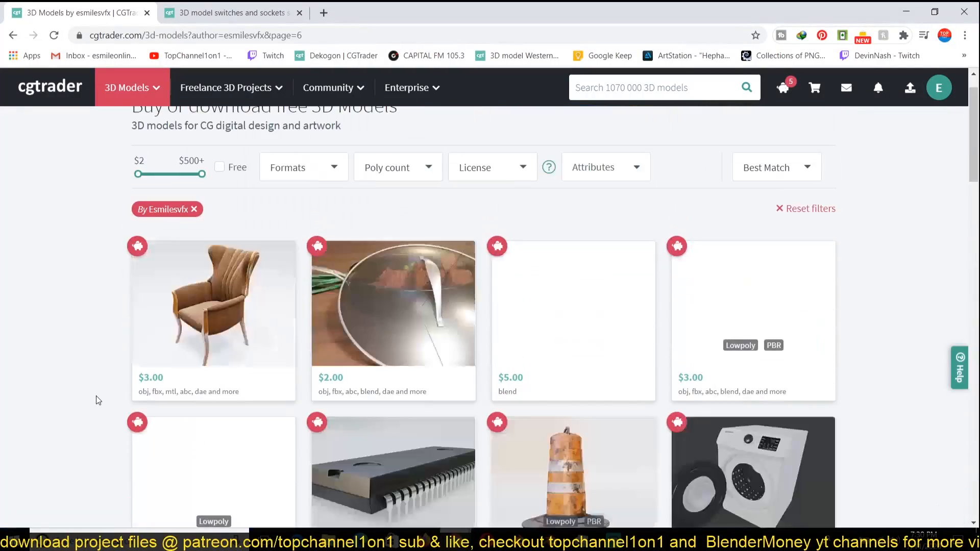
scroll(98, 401, down, 15)
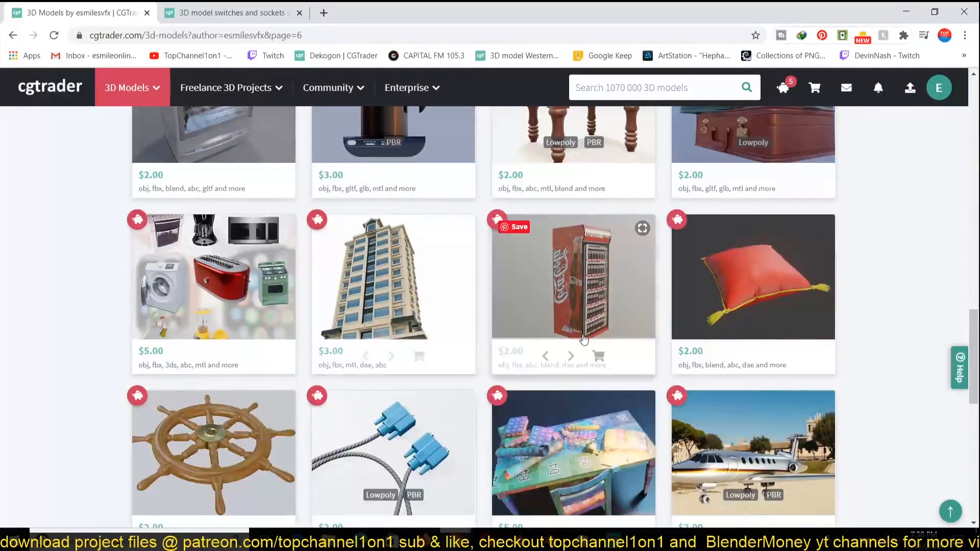
middle_click(472, 351)
Switch to File Explorer and open the lowpoly Coca-Cola fridge Blender file from the cocacola fridge folder.
mouse_move(551, 542)
click(618, 488)
click(15, 18)
click(39, 48)
key(BackSpace)
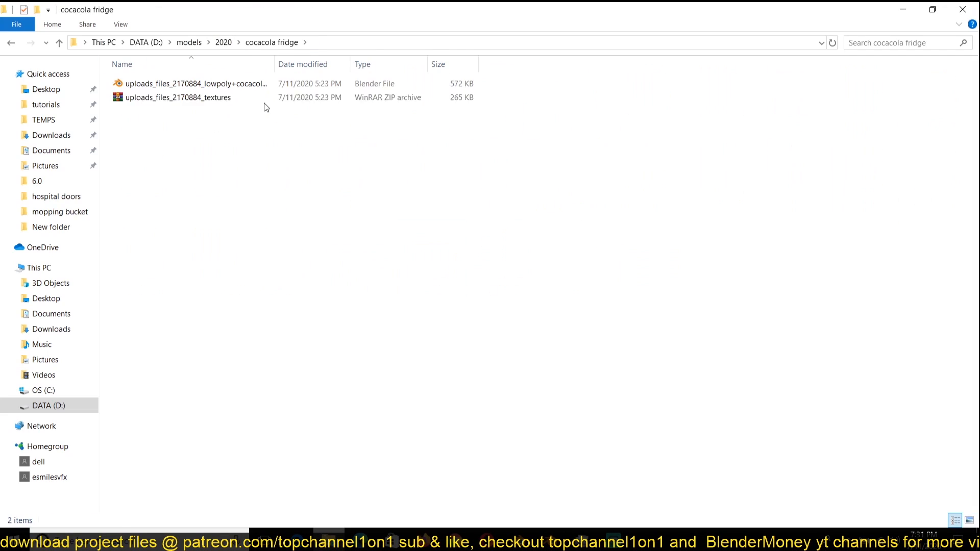
click(300, 153)
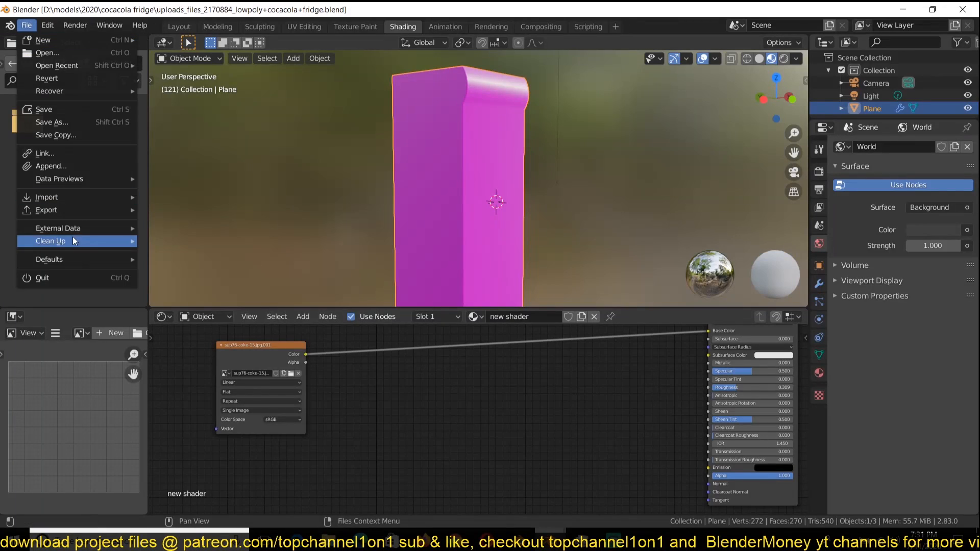
Relink the fridge's missing texture files and save the file.
click(73, 237)
click(667, 467)
scroll(498, 229, down, 2)
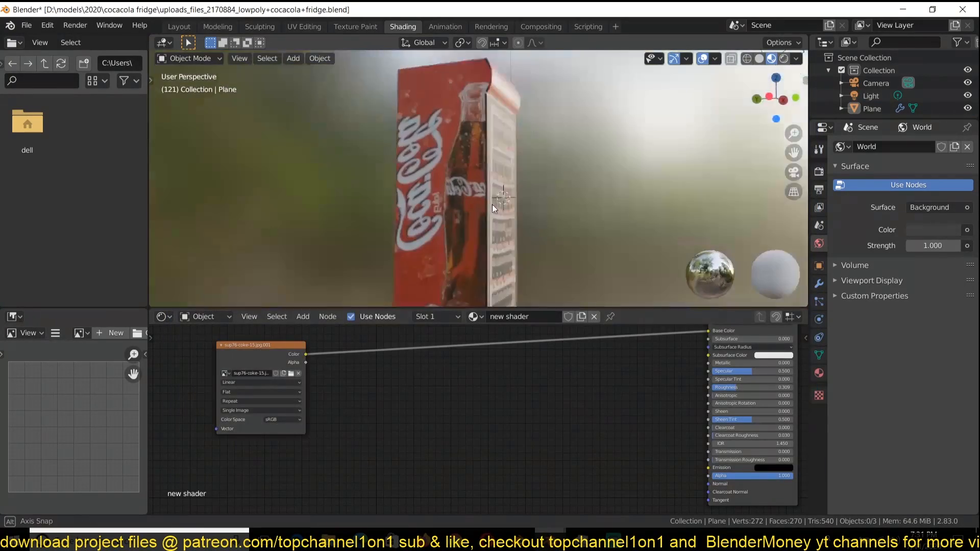
key(ctrl+s)
Inset the fridge's front face by about 0.147, extrude it inward and fill the door opening with a pane.
scroll(489, 192, up, 3)
scroll(481, 223, down, 2)
middle_drag(481, 224, 468, 132)
key(Tab)
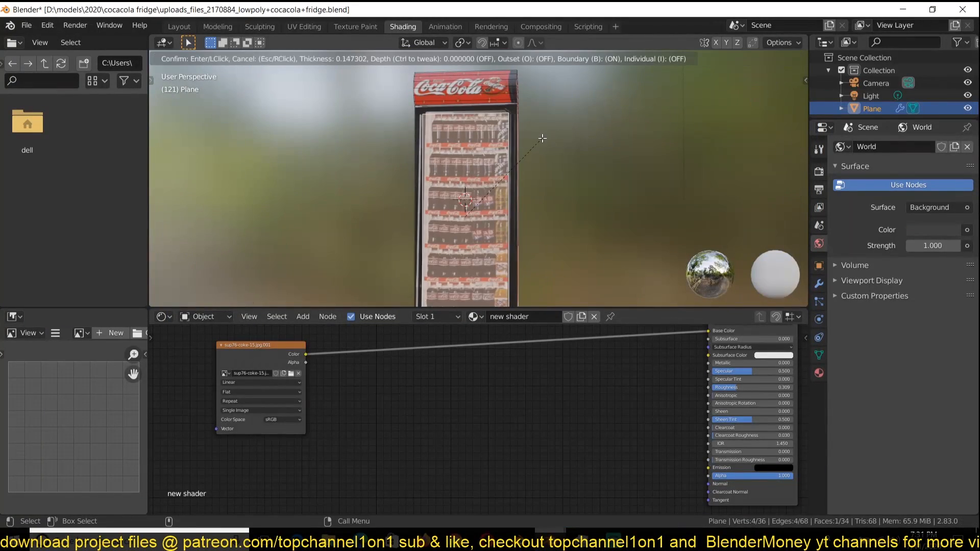
click(543, 137)
alt+drag(542, 138, 592, 168)
key(e)
click(438, 210)
alt+drag(438, 210, 446, 175)
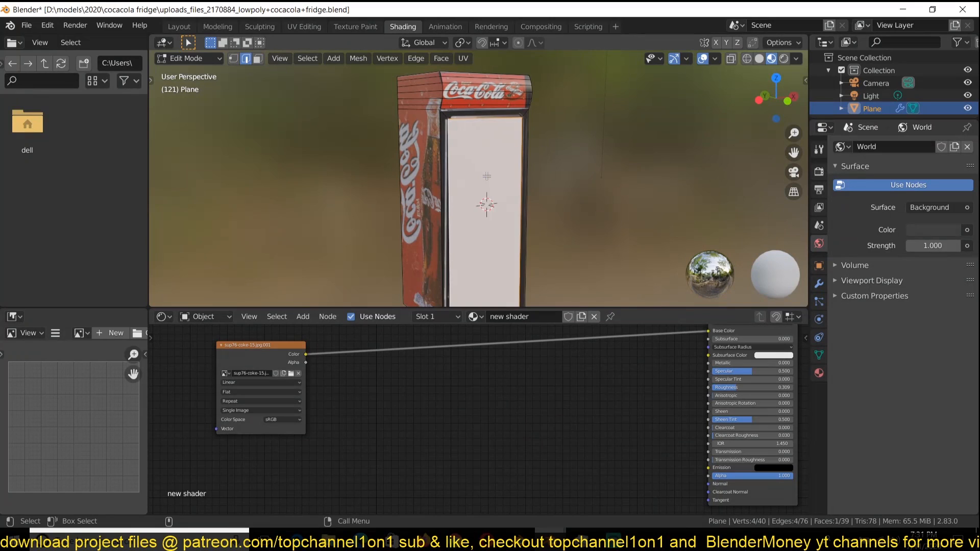
Create a new material in a second slot for the door pane, with Roughness 0.100 and Transmission 0.644.
click(591, 212)
click(818, 373)
click(968, 147)
click(884, 227)
scroll(534, 400, up, 2)
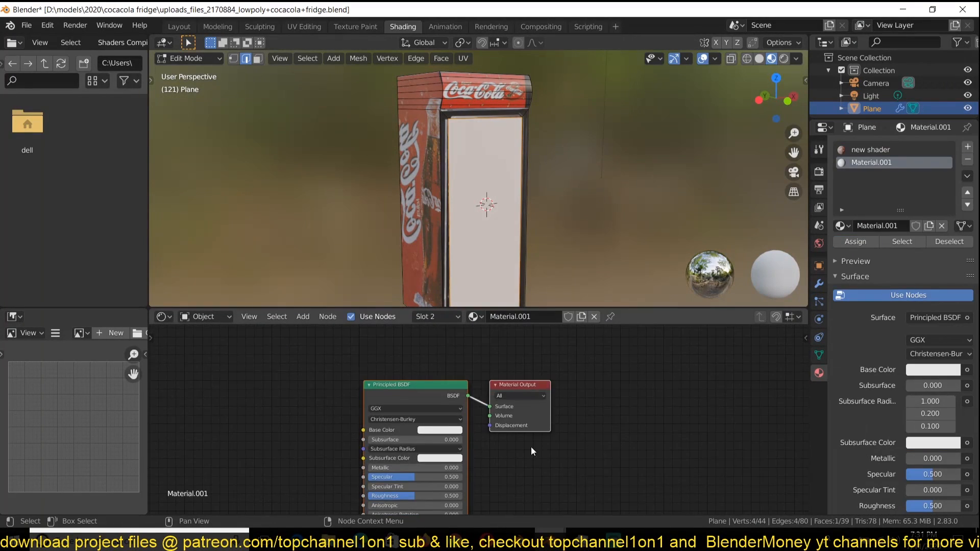
middle_drag(534, 400, 618, 267)
double_click(510, 438)
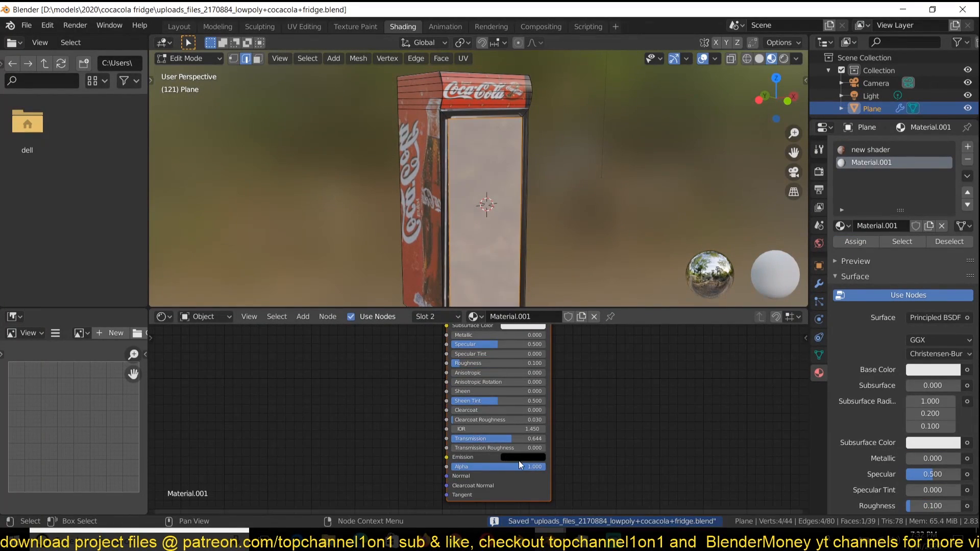
Make the pane material see-through with Alpha 0.298 and the Alpha Blend blend mode.
drag(517, 466, 451, 466)
key(Tab)
scroll(881, 372, down, 11)
click(932, 442)
scroll(928, 469, down, 5)
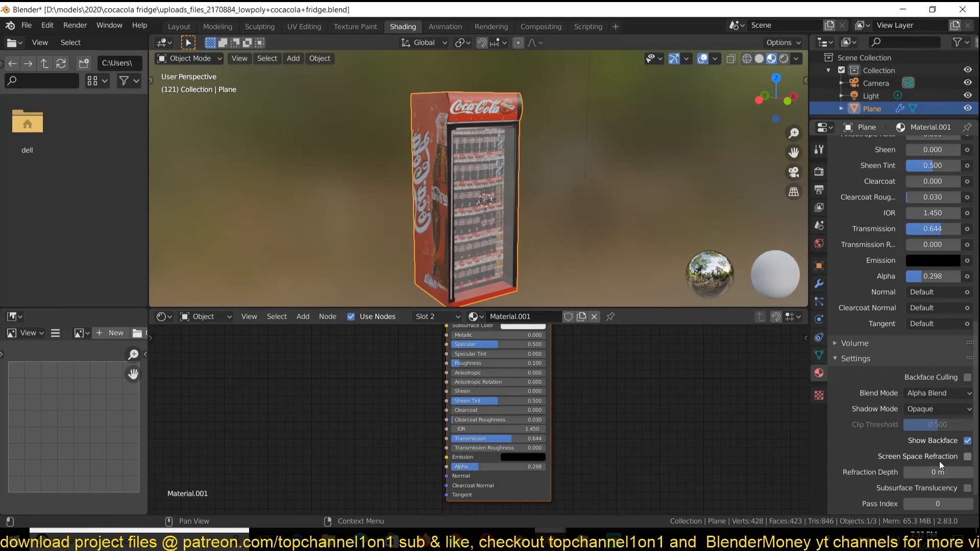
Turn on Screen Space Refraction for the pane material, set Shadow Mode to None and lower Roughness to 0.000.
middle_drag(551, 219, 582, 194)
scroll(551, 219, up, 4)
key(Tab)
key(Tab)
middle_drag(511, 377, 541, 431)
drag(536, 417, 506, 417)
key(Tab)
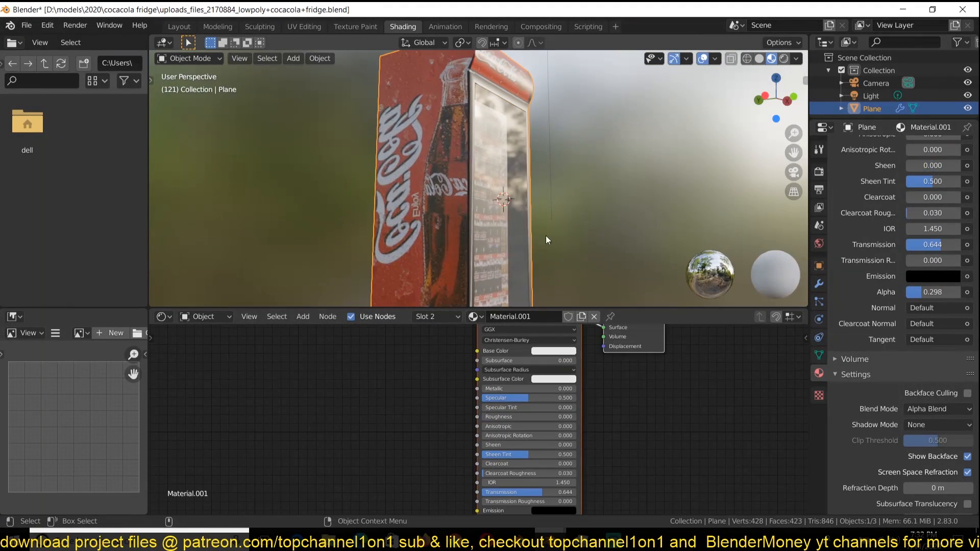
Add an Image Texture node to the pane material and load the grunge_map_004 image from the grunges folder.
key(Tab)
click(544, 235)
mouse_move(357, 375)
click(431, 262)
click(353, 386)
click(419, 423)
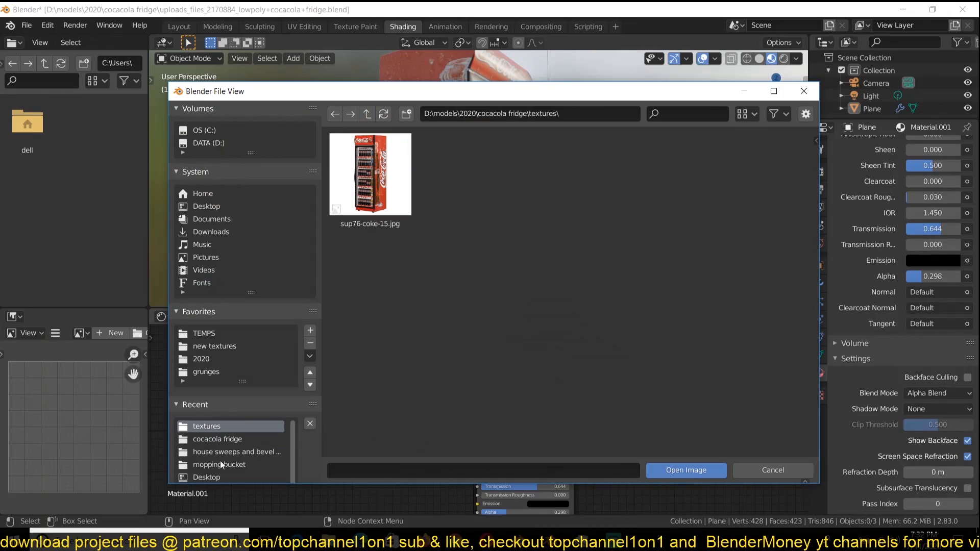
click(219, 346)
double_click(384, 286)
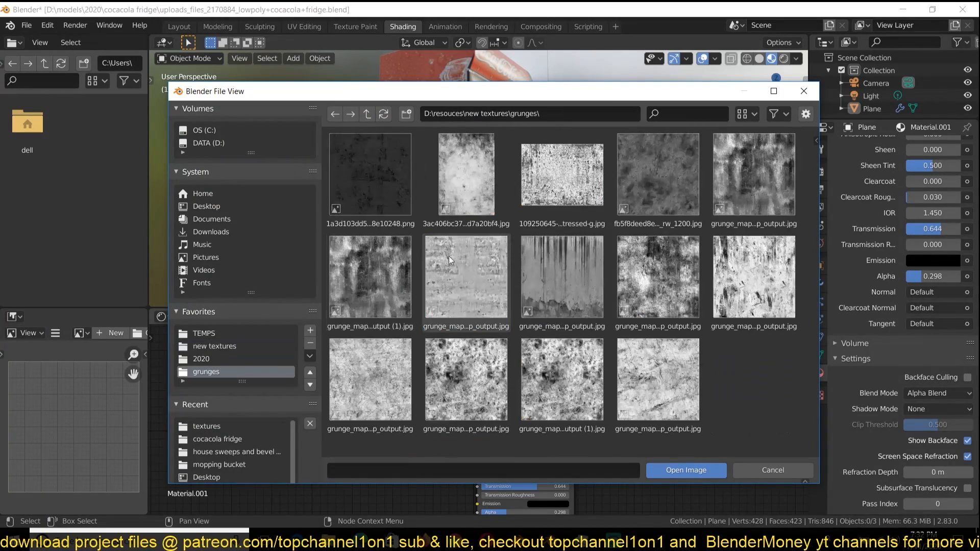
double_click(721, 191)
Preview the grunge texture on the pane, add mapping nodes, unwrap the mesh and restore the Principled BSDF output.
scroll(504, 213, up, 2)
mouse_move(504, 213)
middle_down()
mouse_move(544, 182)
mouse_move(520, 210)
middle_up()
drag(408, 401, 345, 411)
ctrl+shift+click(345, 412)
key(ctrl+t)
key(Tab)
key(u)
click(522, 218)
key(Tab)
ctrl+shift+click(531, 330)
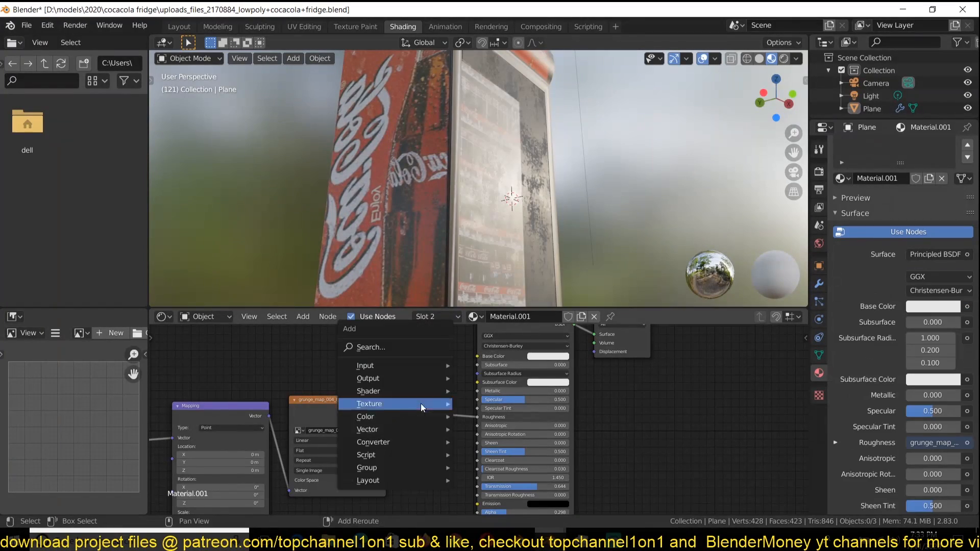
Add a converter node between the pane's grunge texture and its Roughness input and adjust it.
key(shift+a)
mouse_move(393, 442)
click(518, 280)
click(416, 368)
click(506, 415)
click(503, 434)
drag(491, 320, 492, 348)
scroll(568, 234, down, 4)
middle_drag(569, 234, 562, 260)
scroll(531, 230, up, 2)
Hide the glass pane in Edit Mode and isolate the recessed face showing the bottles.
key(Tab)
key(h)
click(258, 59)
click(493, 205)
key(shift+h)
middle_drag(492, 207, 439, 220)
Add horizontal loop cuts to the isolated bottle face, sliding each one onto a shelf line.
key(ctrl+r)
click(440, 159)
key(ctrl+r)
click(410, 224)
click(423, 185)
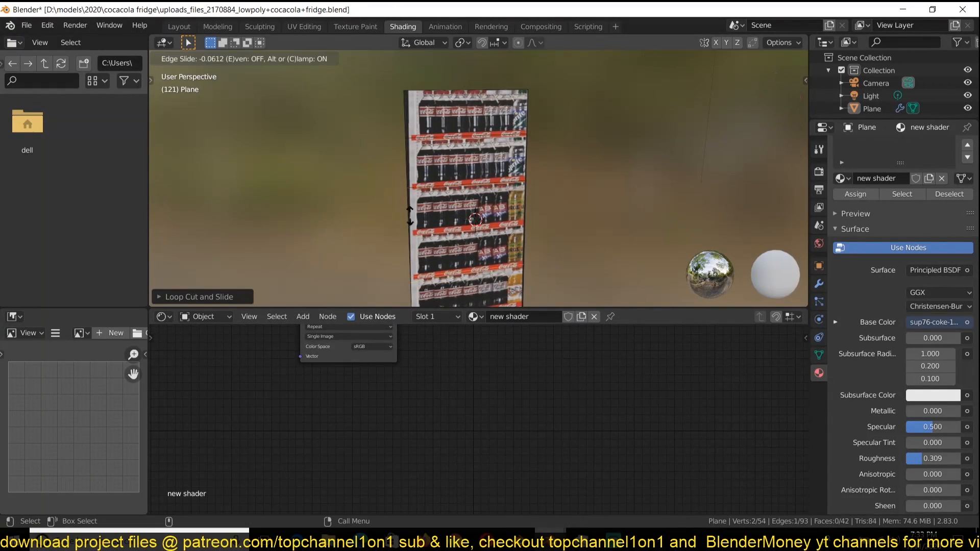
key(ctrl+r)
click(426, 256)
click(430, 220)
Select the shelf-line loops, bevel them into narrow strips and extrude the strips outward as shelves.
shift+scroll(431, 220, down, 5)
alt+shift+click(463, 171)
shift+middle_drag(465, 123, 486, 258)
key(ctrl+b)
click(601, 166)
key(e)
click(564, 205)
Return to Object Mode, check the shelves behind the fridge's glass and save the file.
key(Tab)
scroll(576, 171, down, 4)
click(497, 199)
scroll(536, 199, up, 4)
scroll(486, 259, down, 4)
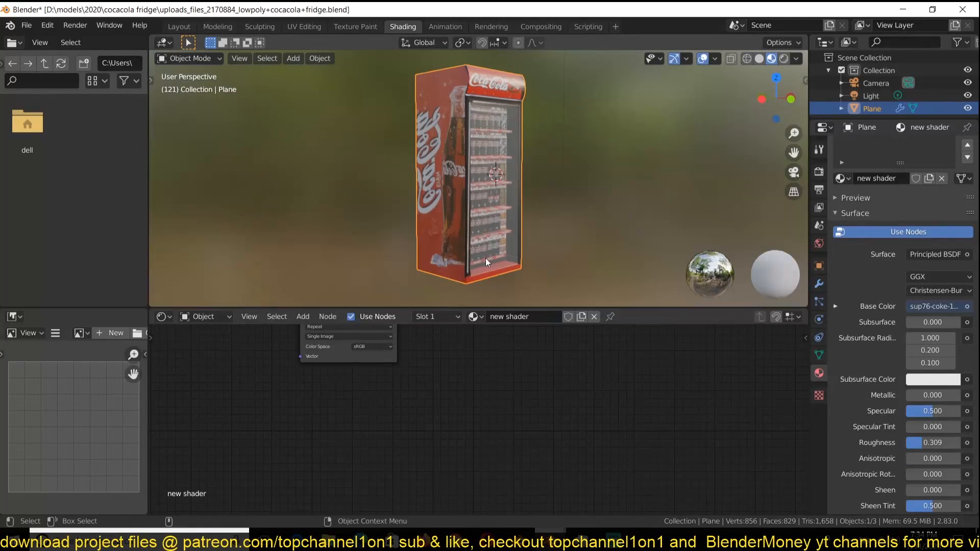
key(ctrl+s)
scroll(878, 161, up, 3)
scroll(466, 379, down, 4)
Add the grunge_map_004 image texture to the fridge body's new shader material, connect it to Roughness and save the file.
middle_drag(467, 377, 475, 452)
key(shift+a)
click(508, 409)
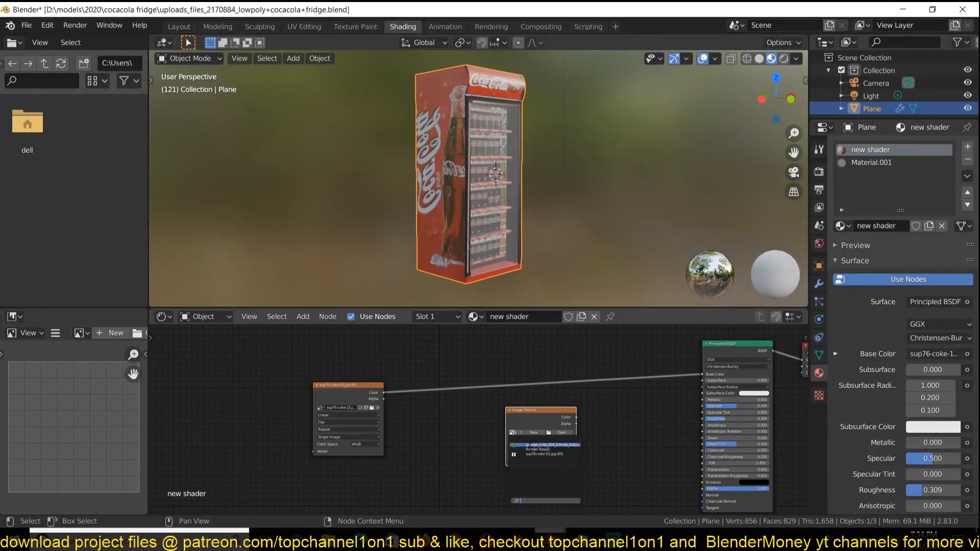
drag(703, 419, 703, 419)
scroll(590, 235, up, 3)
middle_drag(590, 234, 491, 265)
scroll(544, 247, down, 3)
key(ctrl+s)
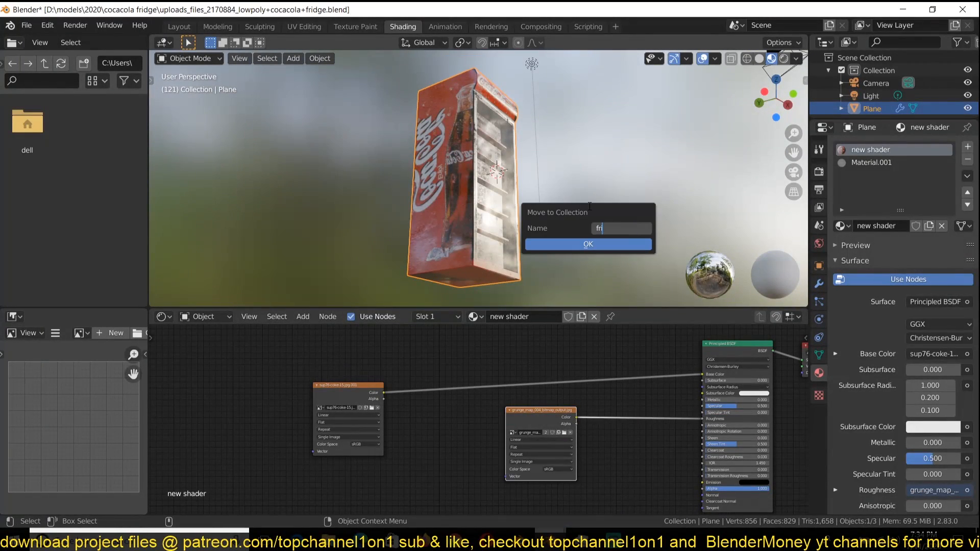
Move the fridge into a new collection named coca cola fridge, deselect it and save the file.
click(588, 245)
key(alt+a)
key(ctrl+s)
middle_drag(494, 256, 464, 245)
click(27, 25)
mouse_move(92, 212)
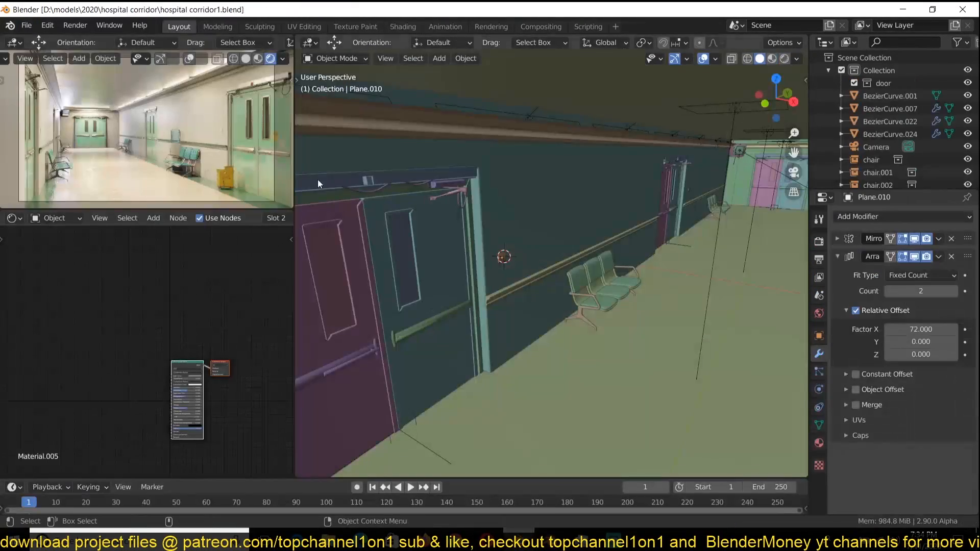
Link the coca cola fridge collection from the fridge's file into the hospital corridor scene.
click(26, 25)
click(102, 154)
double_click(470, 185)
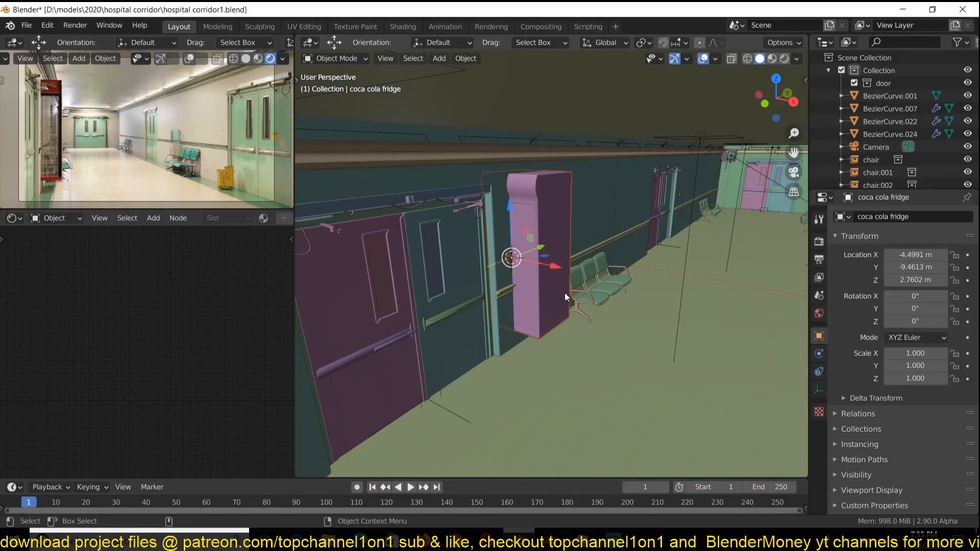
Rotate the linked fridge 90° about Z, scale it to about 0.64 and stand it on the floor against the wall beside the door.
text(r90)
key(Return)
key(s)
click(596, 233)
drag(545, 264, 576, 272)
drag(545, 237, 541, 283)
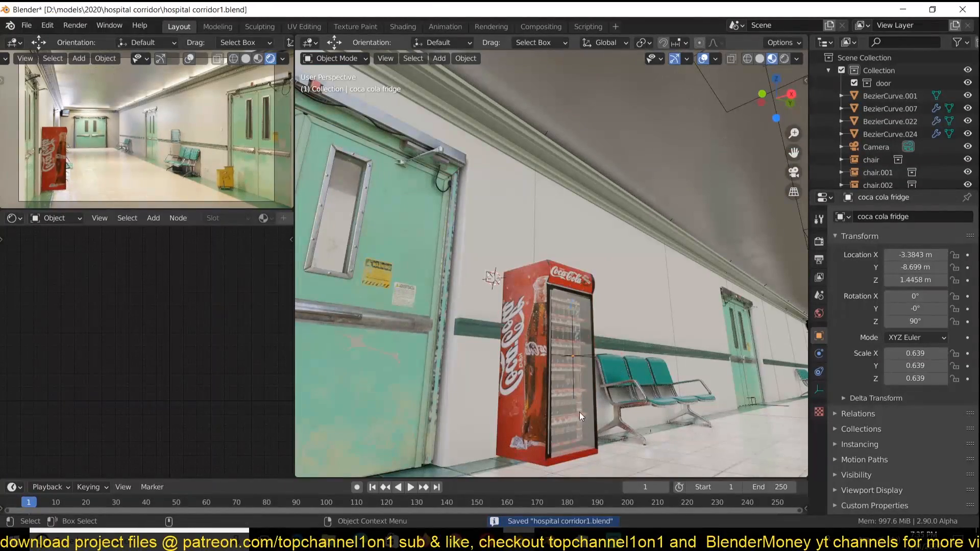
key(g)
key(z)
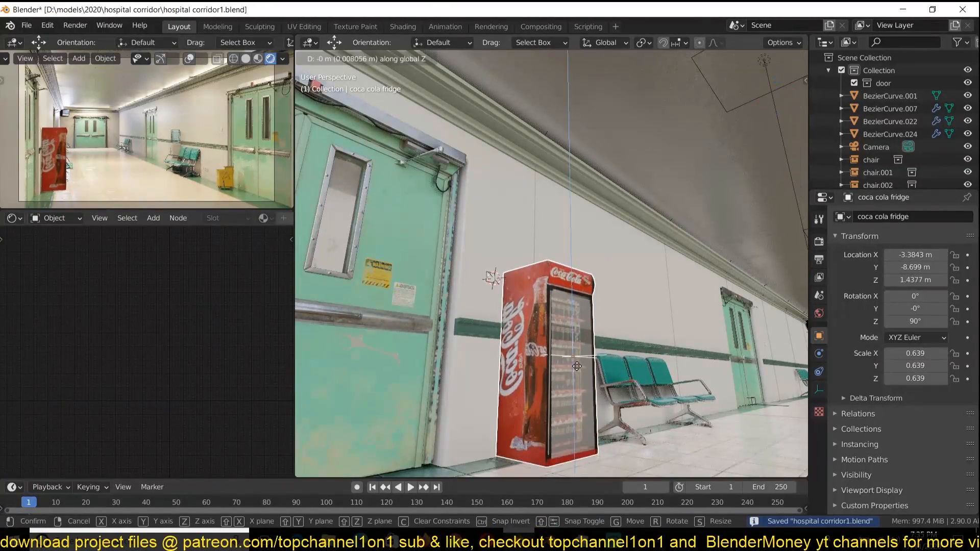
click(580, 416)
Switch to the fridge model's Blender window and add a cylinder with 8 vertices.
click(550, 540)
click(590, 498)
key(shift+a)
mouse_move(526, 171)
click(587, 235)
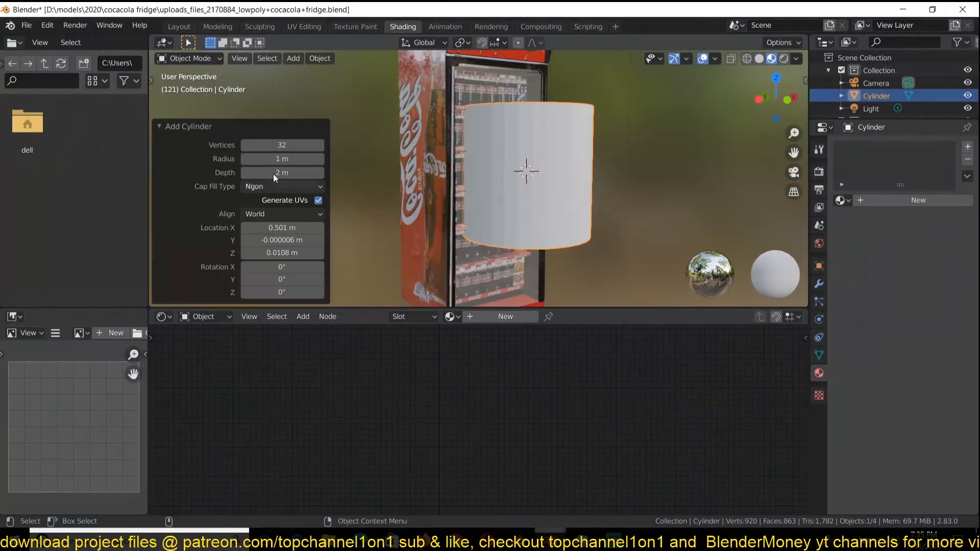
text(8)
key(Return)
Scale the cylinder down in X and Y into a thin vertical light tube behind the fridge's glass and save the file.
right_click(636, 170)
click(636, 169)
key(s)
key(shift+z)
click(541, 184)
key(s)
key(shift+z)
click(542, 166)
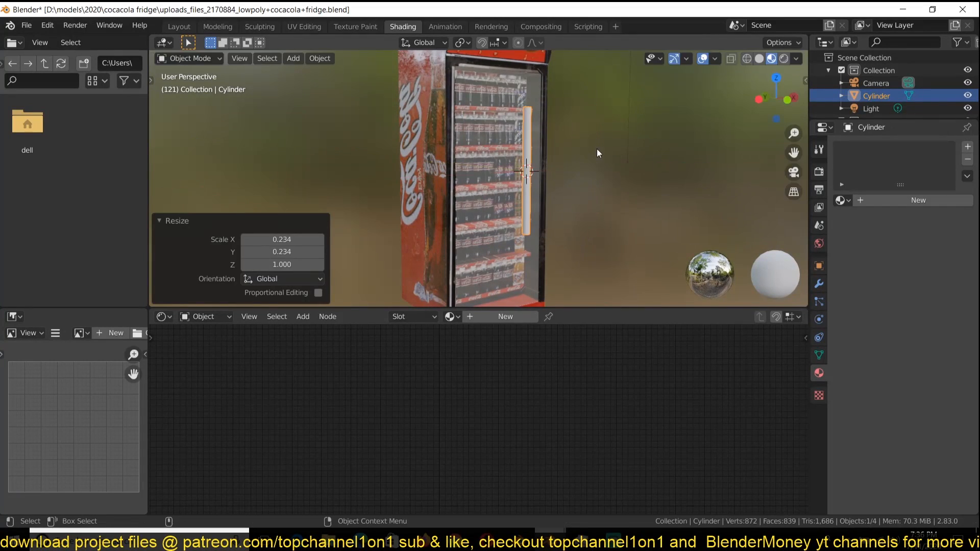
key(ctrl+s)
Give the tube a new material, replace its default shader with an Emission shader and set the strength to 5.
click(485, 318)
middle_drag(493, 452, 503, 372)
click(504, 376)
key(x)
key(shift+a)
mouse_move(498, 395)
click(611, 215)
click(475, 364)
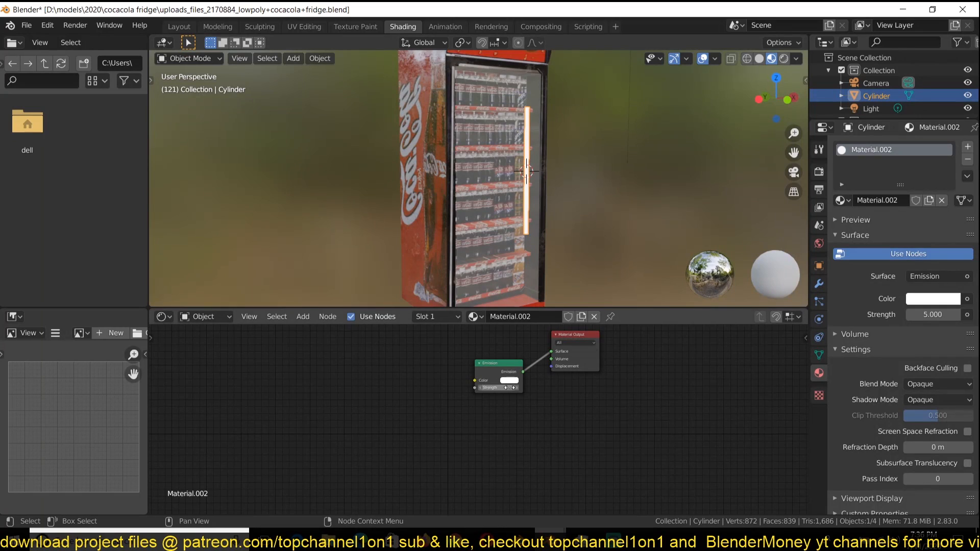
Make the tube's emission light blue and drive its strength with a Fresnel node.
key(shift+a)
click(440, 127)
click(383, 349)
drag(431, 359, 474, 388)
scroll(525, 239, up, 7)
middle_drag(524, 239, 480, 228)
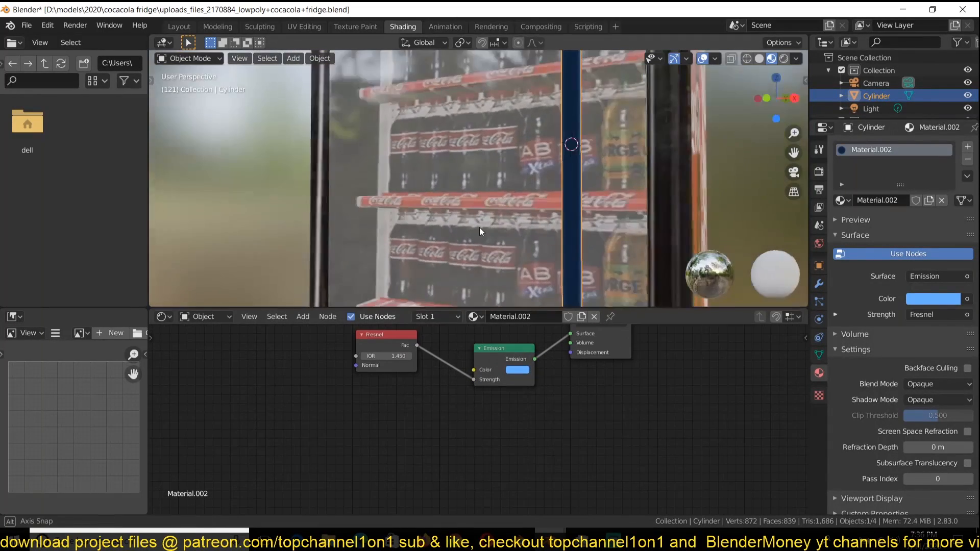
Insert a Math node set to Power between Fresnel and Emission, with an exponent of -0.700.
drag(380, 334, 279, 361)
key(shift+a)
mouse_move(343, 454)
click(429, 428)
click(408, 377)
click(409, 392)
click(407, 282)
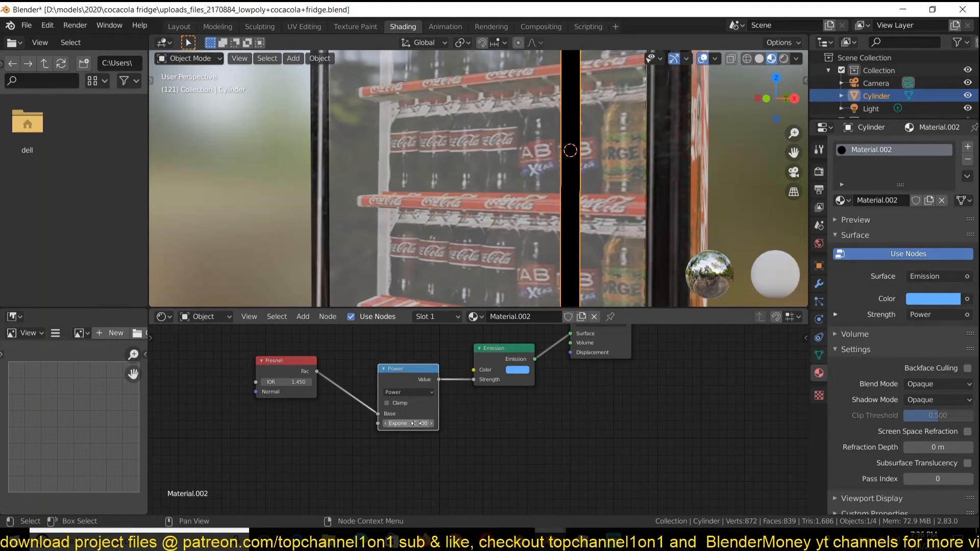
middle_drag(485, 207, 528, 252)
scroll(529, 252, down, 6)
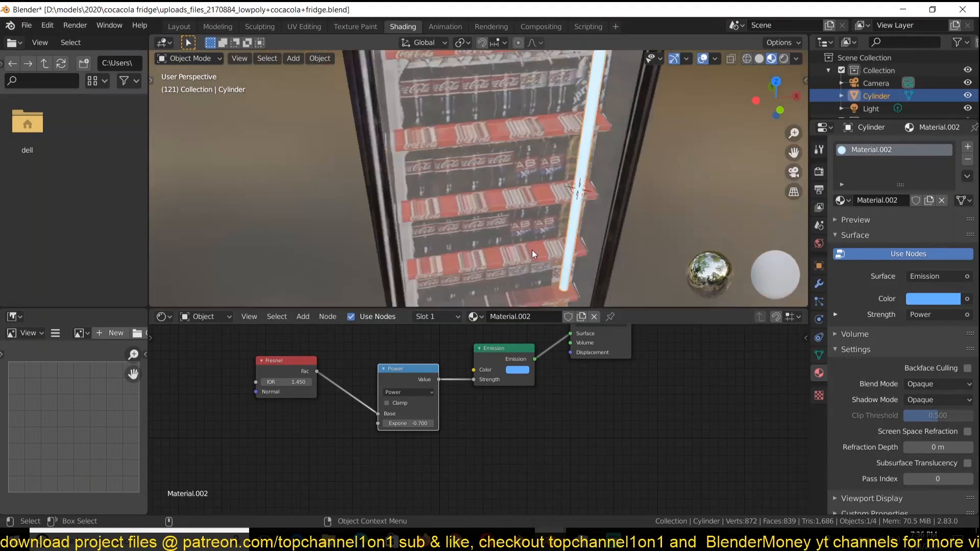
Move the light tube along X and Y to the side of the fridge's interior and stretch it along Z.
key(g)
key(x)
click(552, 250)
key(g)
key(y)
click(559, 237)
key(s)
key(z)
click(564, 220)
Duplicate the tube's mesh in Edit Mode and place the copy on the opposite side of the fridge's interior.
mouse_move(564, 219)
middle_down()
mouse_move(596, 197)
mouse_move(550, 221)
middle_up()
key(Tab)
key(shift+d)
key(Tab)
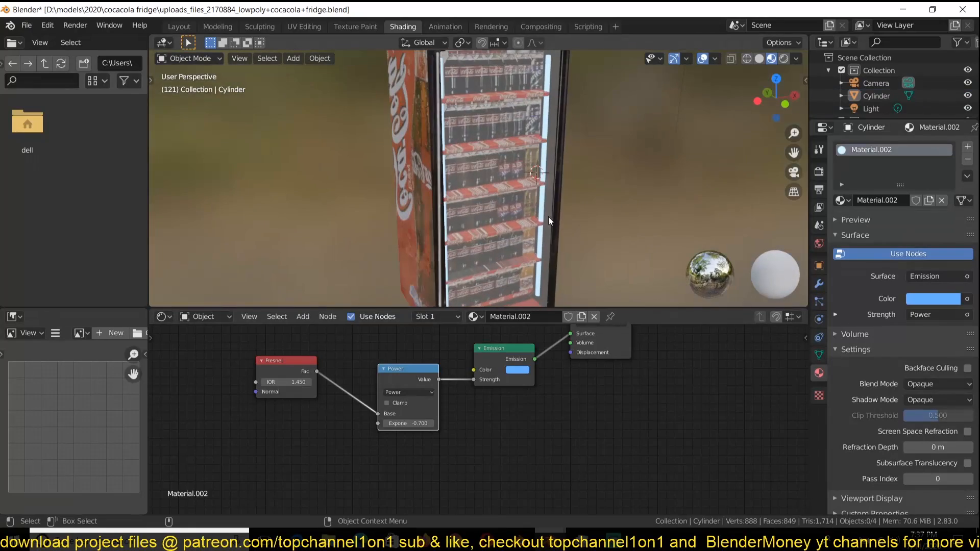
Add a point light to the fridge and move it along Y.
key(shift+a)
click(595, 339)
scroll(540, 259, up, 5)
key(g)
key(y)
click(627, 255)
Set the point light's power to 50 W, give it a pale blue color and save the file.
click(939, 231)
key(ctrl+s)
middle_drag(795, 250, 679, 195)
click(927, 216)
click(894, 85)
scroll(650, 194, down, 2)
click(592, 161)
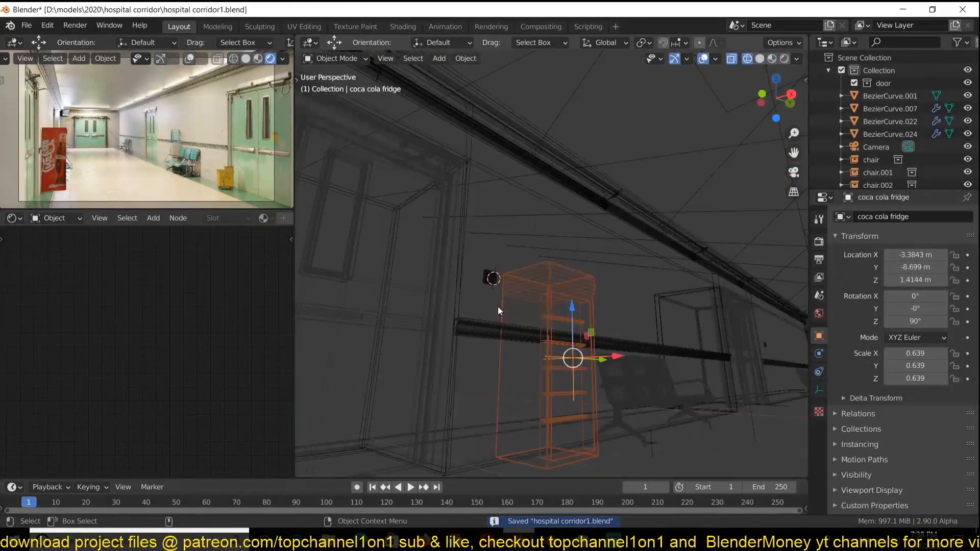
Leave wireframe shading, save the corridor scene and reopen hospital corridor.blend from the recent files to reload its linked models.
key(shift+z)
key(ctrl+s)
click(821, 368)
click(820, 356)
click(818, 337)
click(27, 26)
mouse_move(77, 65)
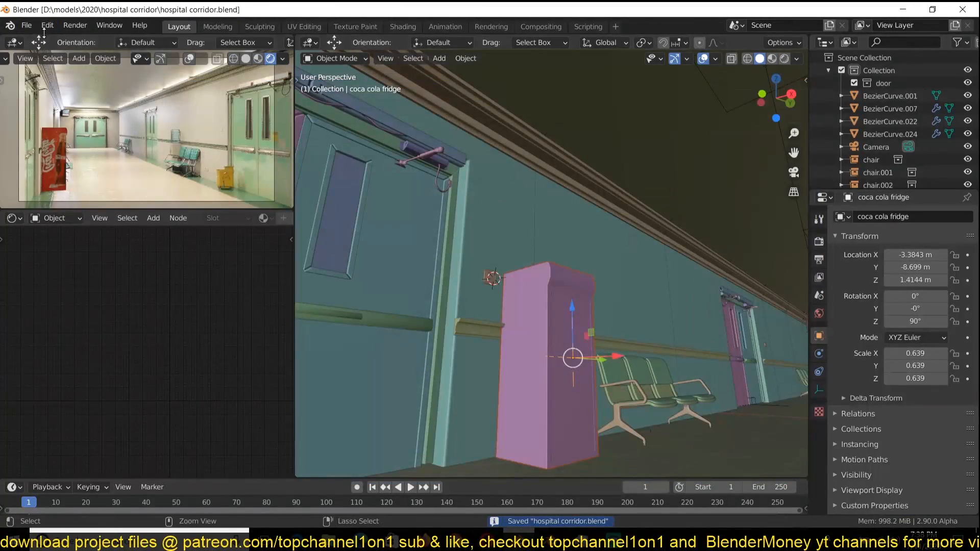
click(27, 25)
click(191, 77)
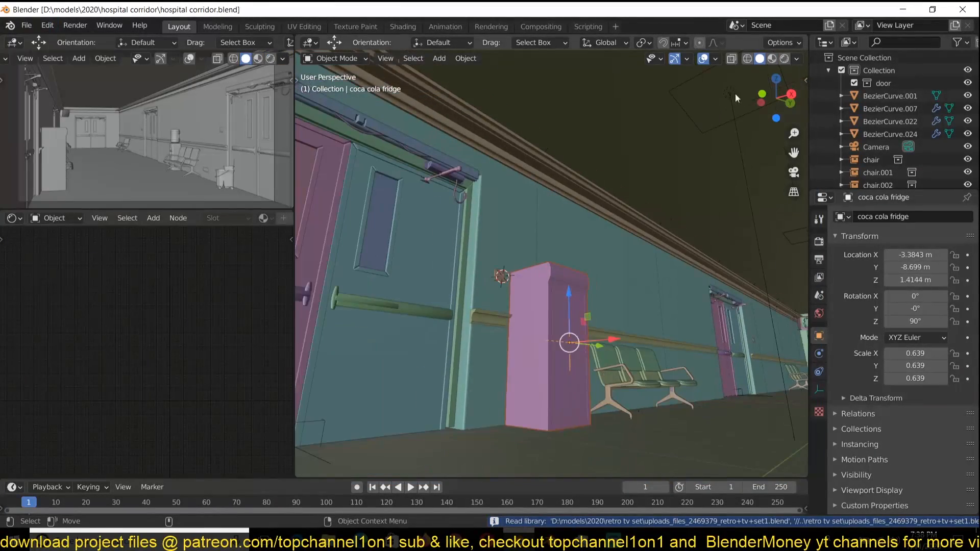
Show the camera view in material preview, check the linked fridge in the corridor and save the file.
click(258, 59)
click(772, 59)
click(703, 59)
middle_drag(684, 154, 704, 211)
drag(603, 330, 605, 330)
click(760, 59)
middle_drag(679, 312, 593, 293)
scroll(592, 293, down, 4)
key(ctrl+s)
Rotate the fridge 180° and move it along X to the corridor's opposite wall, near the mopping bucket.
click(704, 59)
key(r)
key(1)
key(8)
key(0)
key(Return)
key(g)
key(x)
scroll(695, 268, up, 3)
Move the water container along X to the opposite wall behind the chairs, turn it 180° about Z and save the file.
click(722, 304)
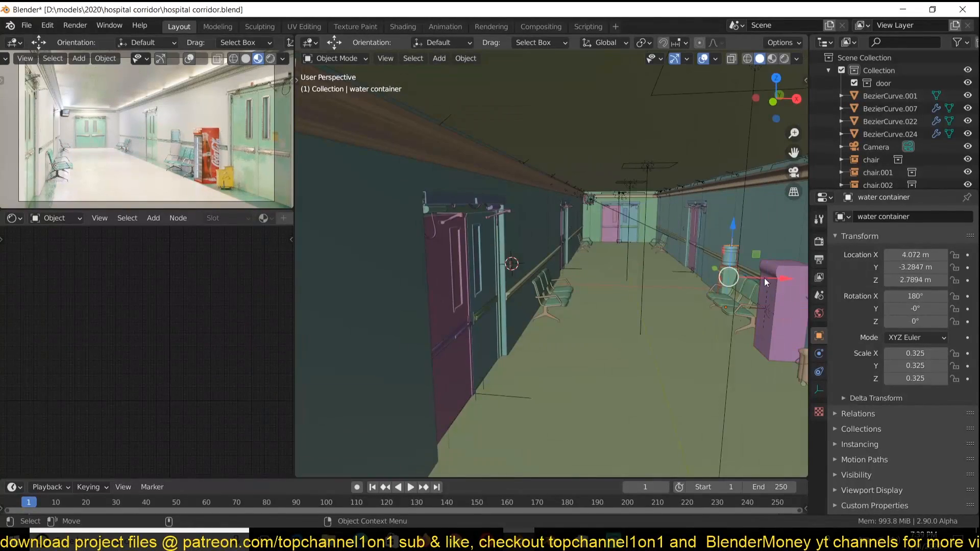
key(g)
key(x)
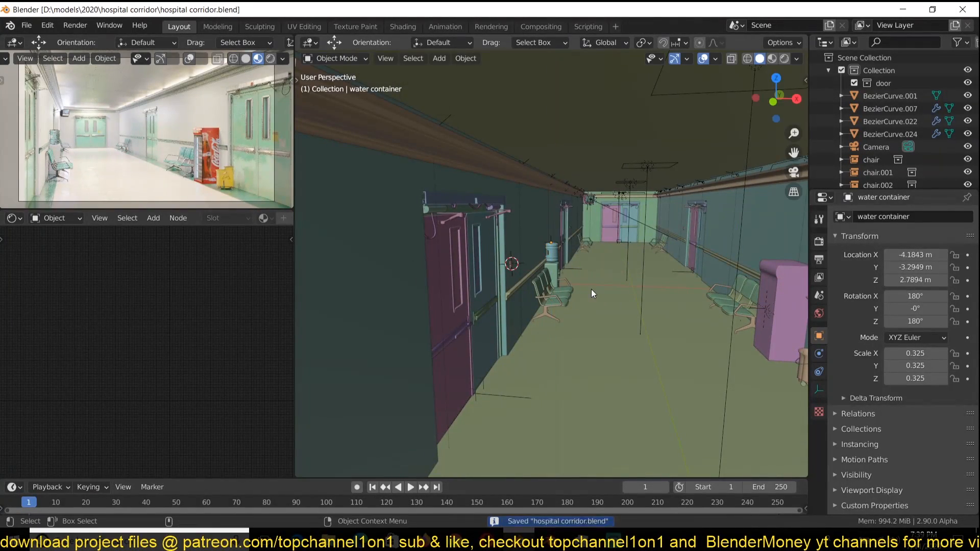
Add a Mirror modifier to the wall object Plane.005 and start picking the floor plane as its mirror object.
middle_drag(591, 293, 529, 289)
click(613, 220)
scroll(562, 265, down, 3)
click(819, 353)
click(903, 217)
click(953, 303)
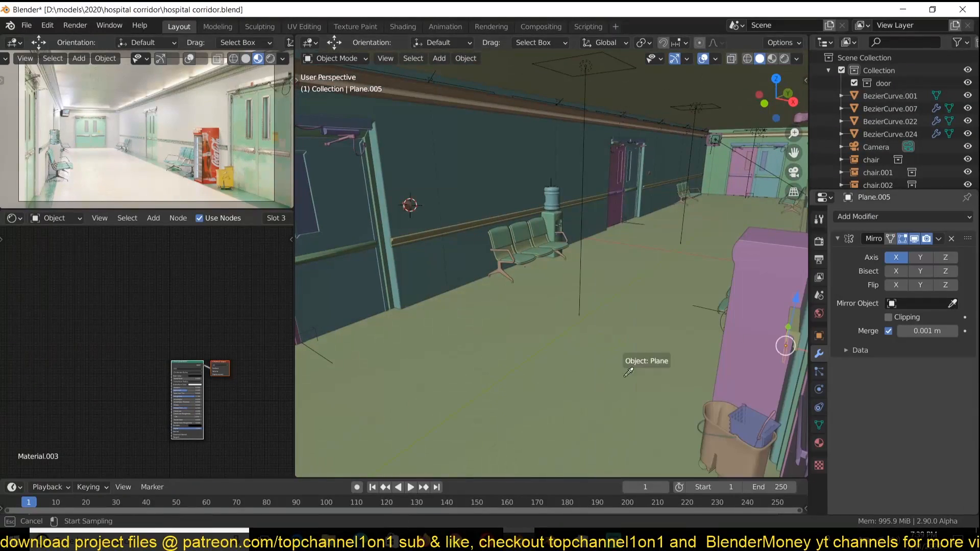
Position the skirting board along Y, mirror it across the floor plane to the opposite wall and save the file.
middle_drag(531, 426, 737, 293)
click(676, 253)
key(y)
click(675, 290)
scroll(676, 290, up, 3)
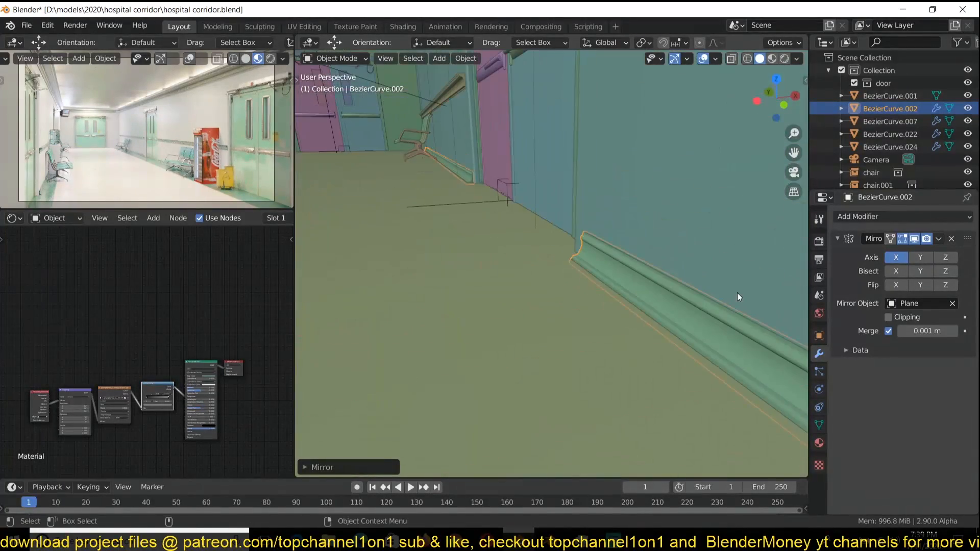
click(647, 358)
key(ctrl+s)
scroll(568, 357, down, 5)
middle_drag(647, 358, 513, 367)
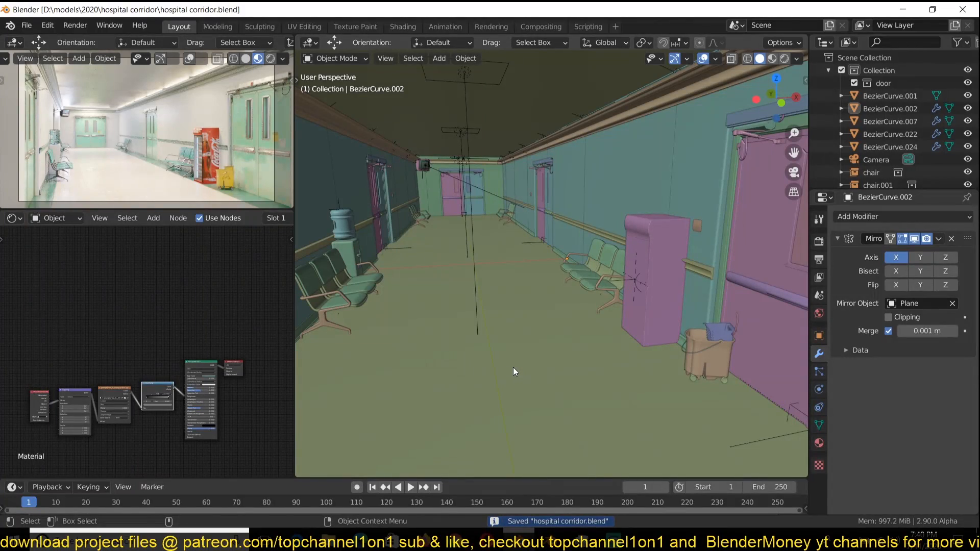
Inspect the far end of the corridor up close, selecting the objects there, and save the file.
click(465, 166)
key(KP_Decimal)
scroll(499, 201, down, 3)
click(442, 167)
scroll(442, 167, down, 3)
middle_drag(442, 167, 517, 306)
key(ctrl+s)
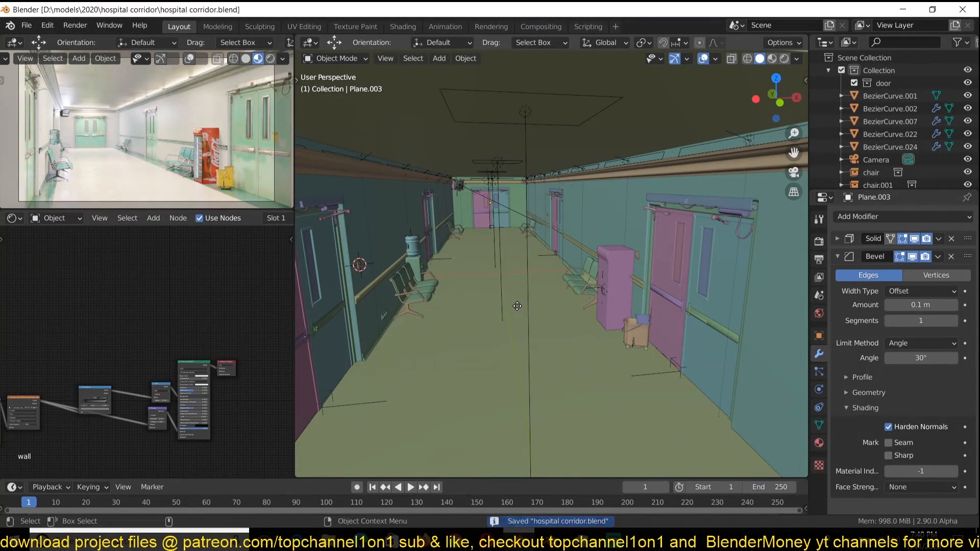
Switch to the prop's Blender window, open the fire extinguisher model file and display it in material preview.
click(551, 540)
click(616, 477)
click(38, 29)
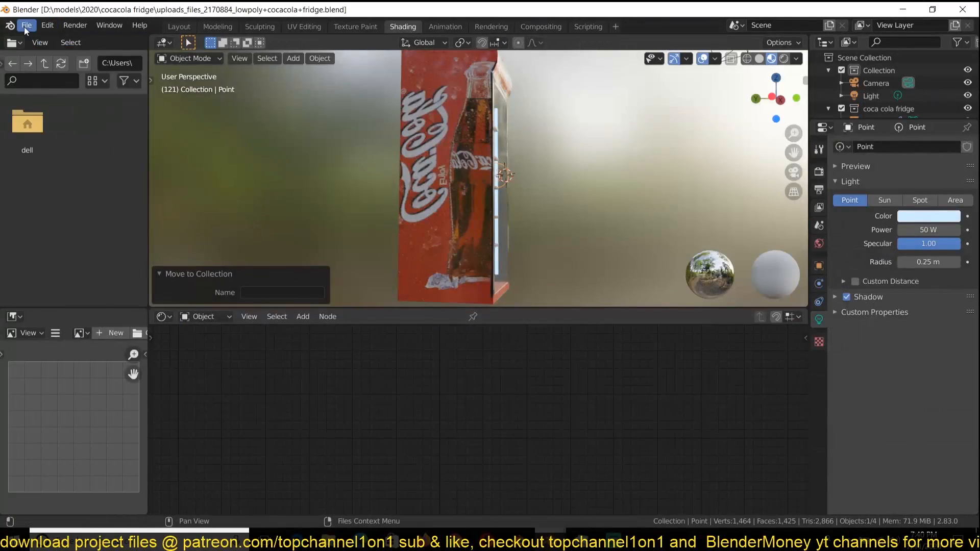
click(37, 51)
click(363, 116)
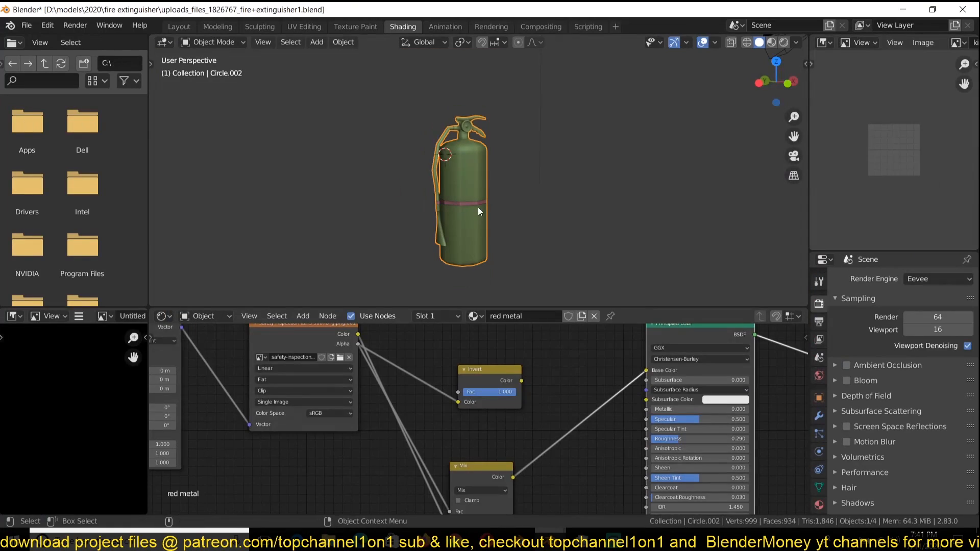
click(771, 42)
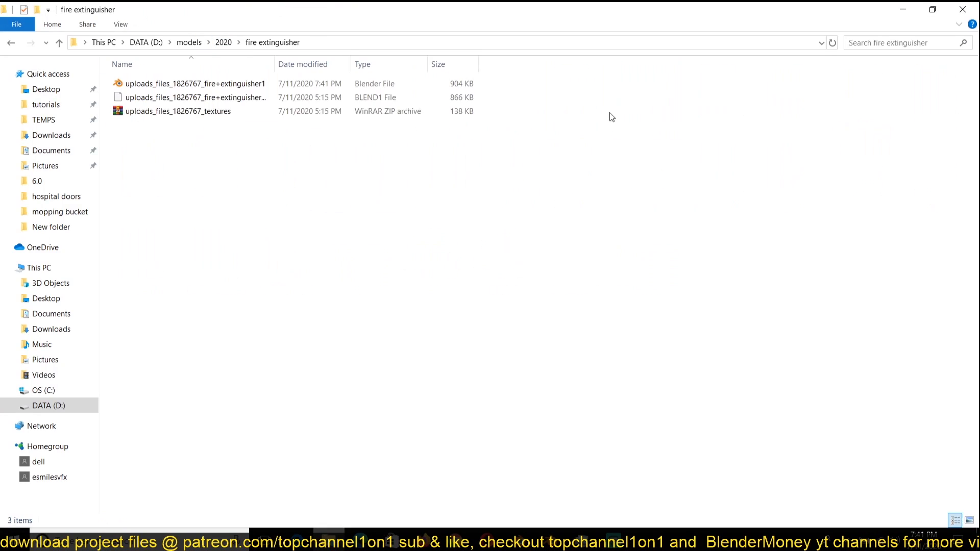
Extract the uploads_files_1826767_textures archive and restore the fire extinguisher's missing textures.
right_click(265, 125)
right_click(434, 240)
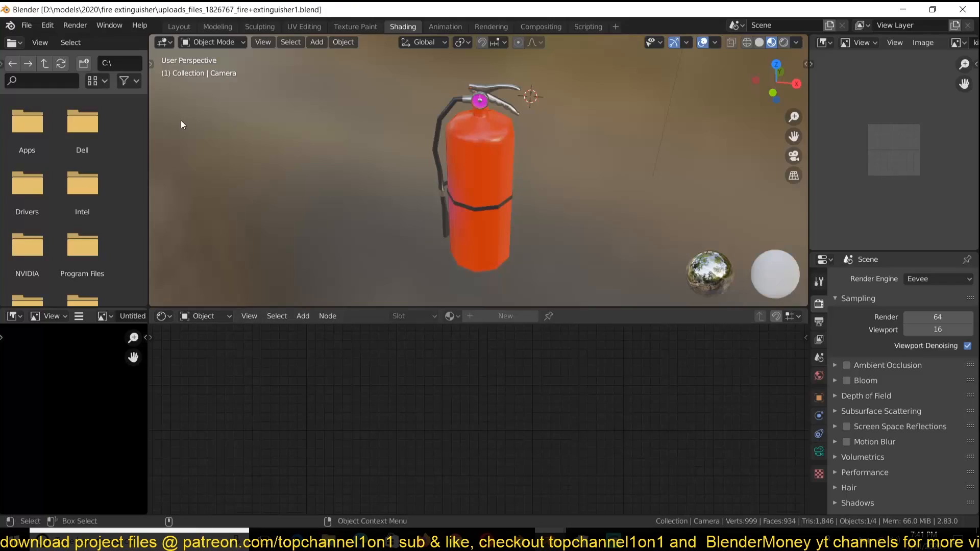
click(26, 25)
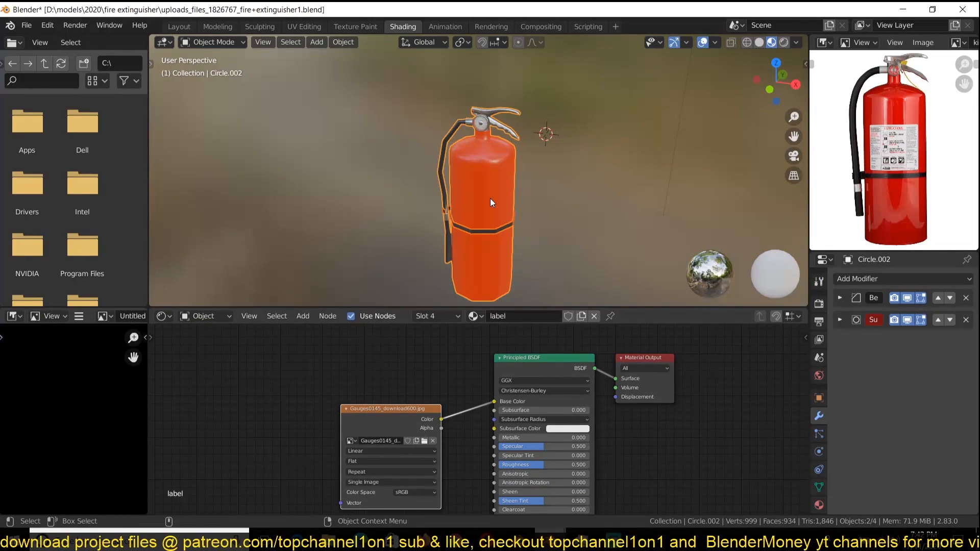
middle_drag(490, 198, 649, 177)
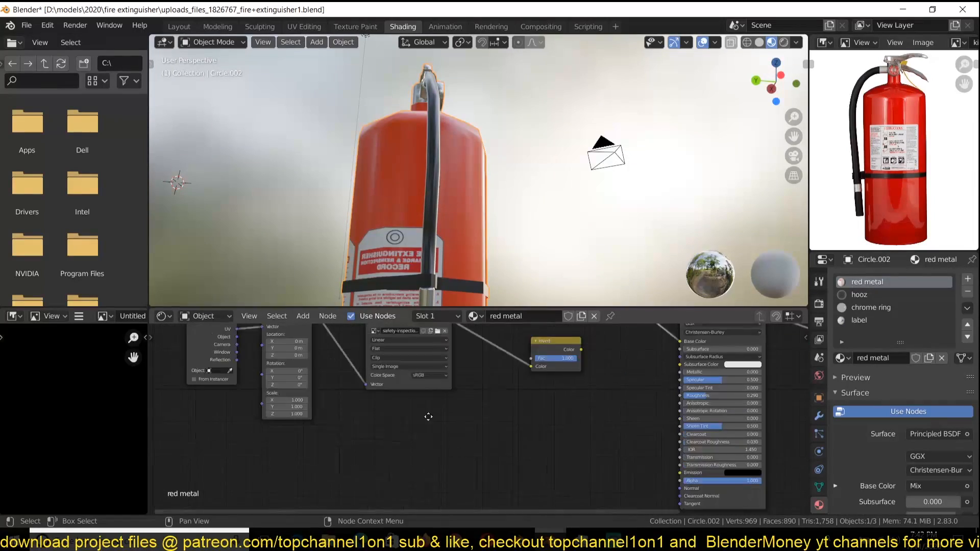
Add a new node to the fire extinguisher's red metal shader.
key(shift+a)
mouse_move(345, 436)
click(482, 325)
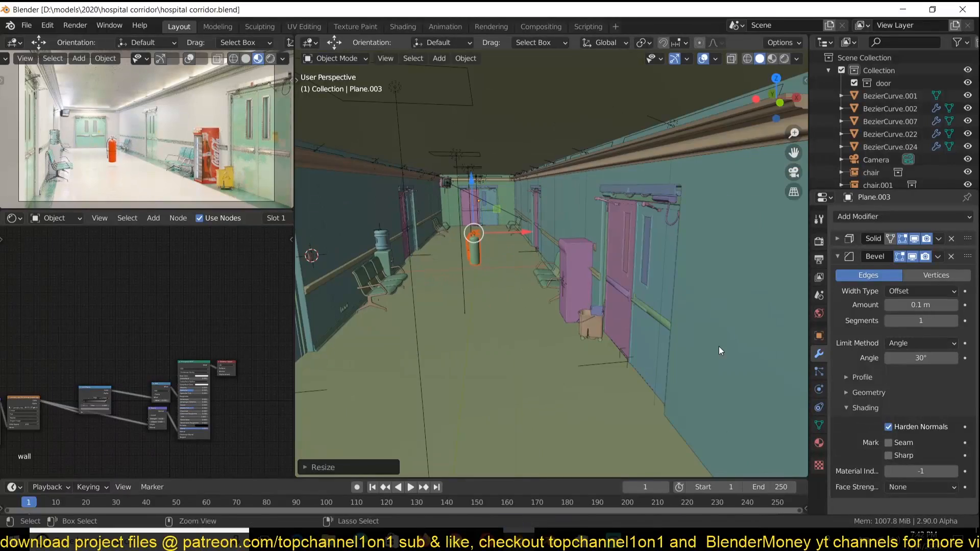
Scale the linked fire extinguisher, move it along X against the wall above the chairs, rotate it about Z and save the corridor file.
key(s)
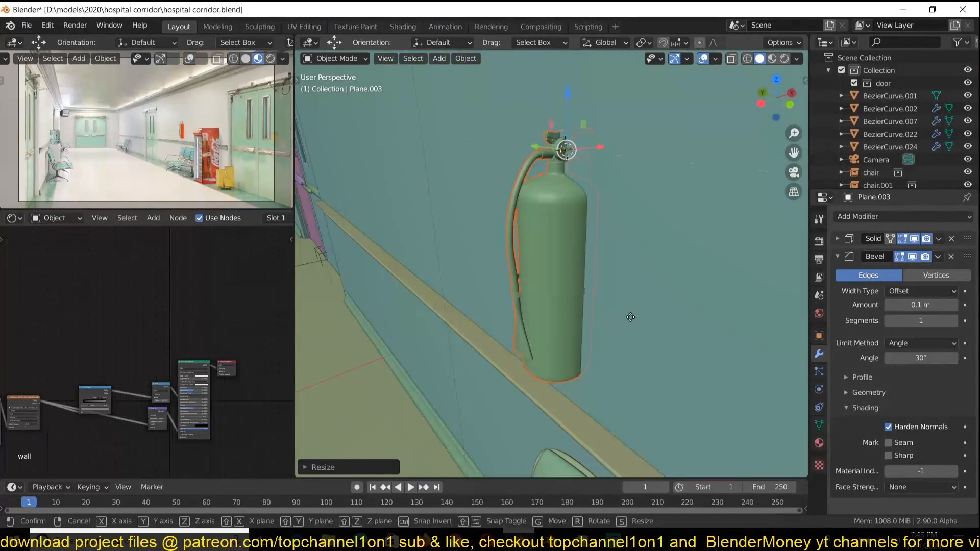
key(g)
key(x)
click(606, 323)
key(r)
key(z)
click(567, 306)
key(ctrl+s)
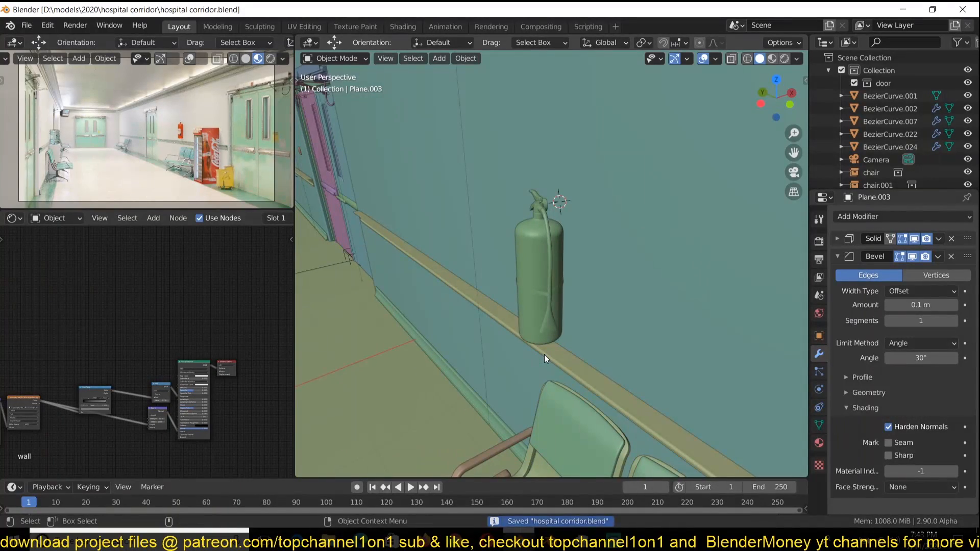
Switch to File Explorer and go up to the 2020 models folder.
scroll(544, 354, down, 2)
click(329, 539)
click(224, 43)
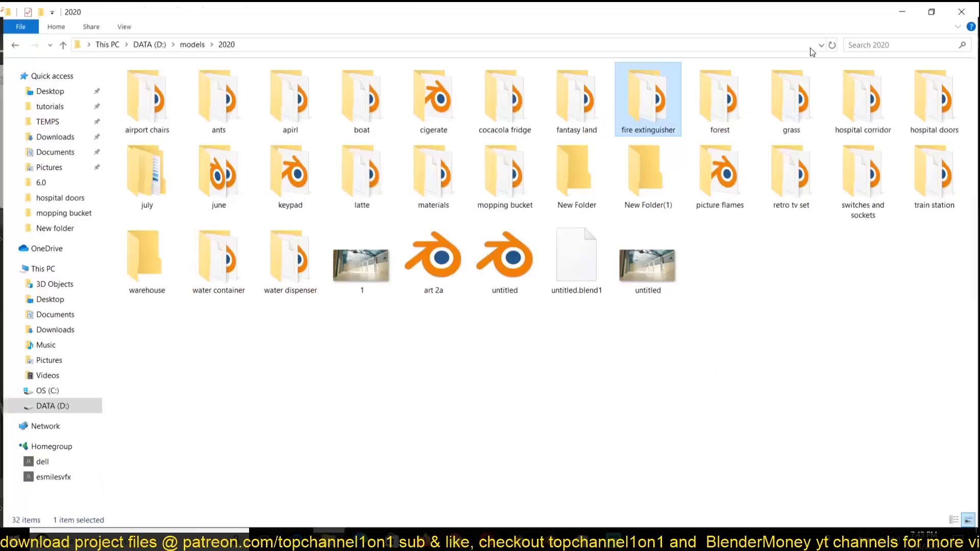
Extract the uploads_files_1033457_textures archive in the picture flames folder and switch back to the hospital corridor file in Blender.
double_click(720, 173)
click(224, 97)
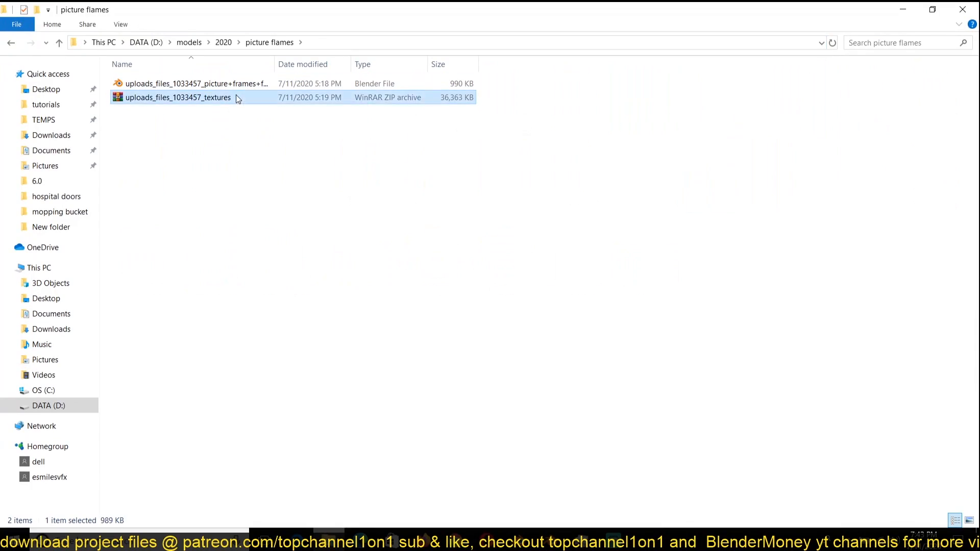
drag(544, 516, 587, 226)
click(586, 226)
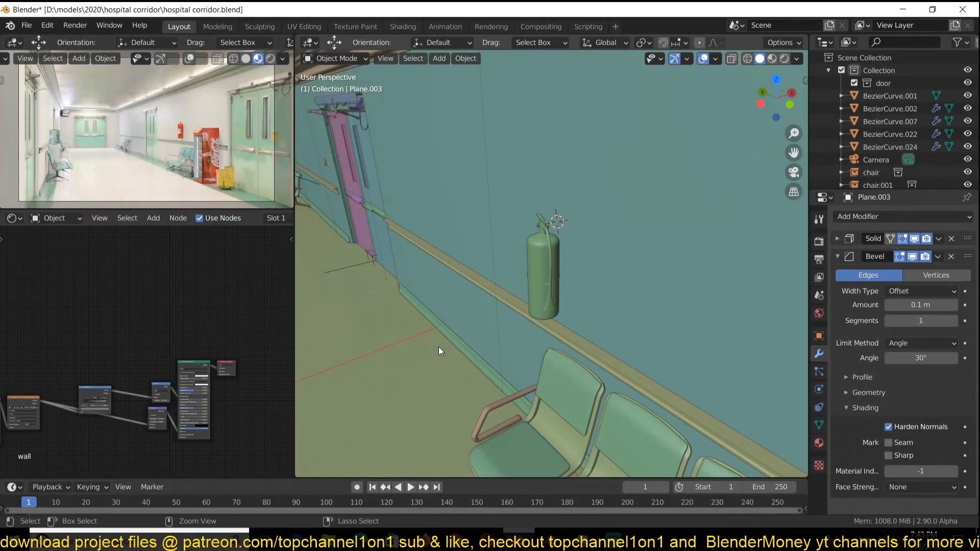
Scale down the imported pair of picture frames and move them into the corridor space.
middle_drag(439, 347, 555, 370)
scroll(556, 369, up, 2)
key(s)
click(390, 190)
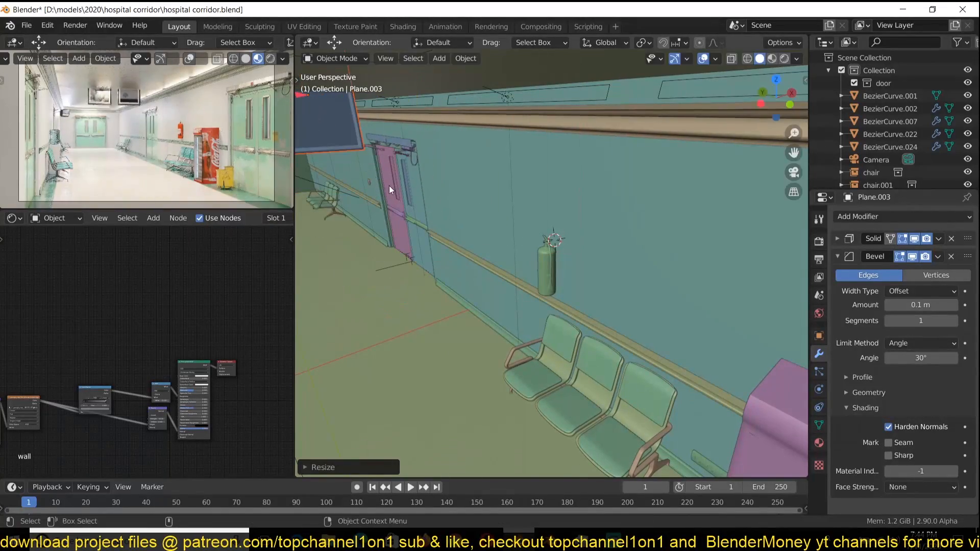
key(g)
click(449, 313)
middle_drag(448, 313, 408, 278)
key(s)
click(350, 272)
Rotate the picture frames 90° about the global Z axis.
key(r)
key(z)
key(Escape)
key(KP_Decimal)
scroll(416, 289, down, 4)
key(r)
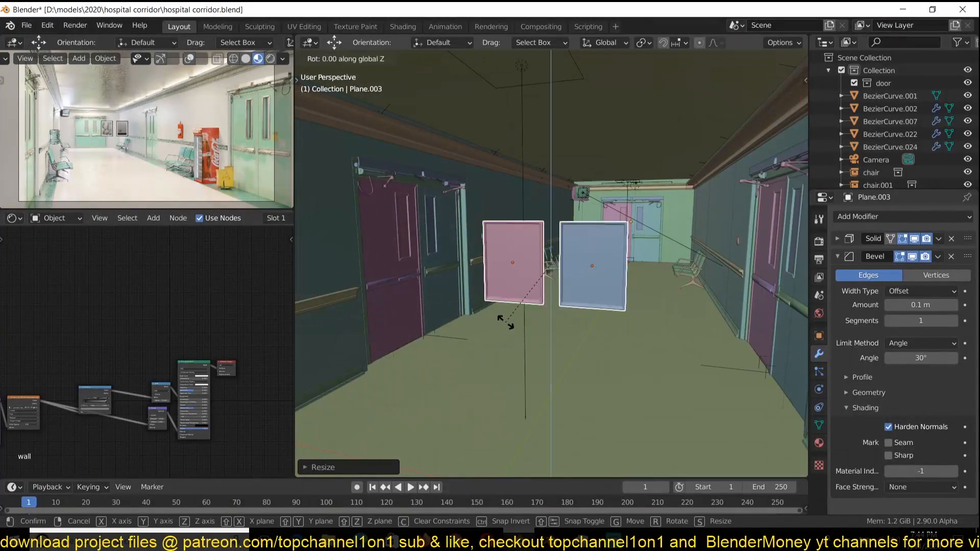
key(z)
key(9)
key(0)
key(Return)
Place the 3D cursor on the corridor wall, snap the picture frame to it and adjust its position against the wall.
middle_drag(505, 321, 529, 321)
shift+right_click(395, 257)
key(shift+s)
click(412, 135)
key(KP_Decimal)
key(g)
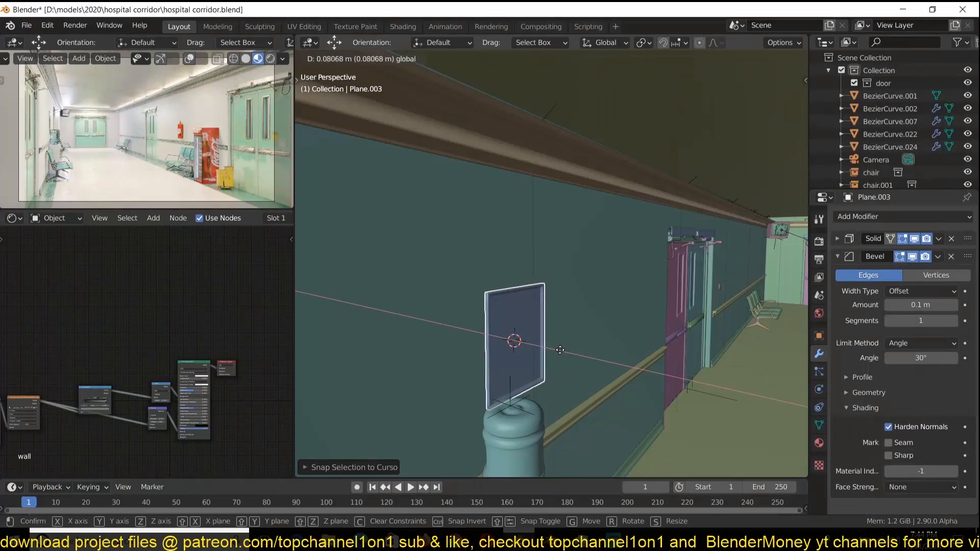
click(559, 345)
Move the picture frame along Y, scale it and save the corridor file.
click(343, 394)
key(g)
key(y)
key(s)
key(ctrl+s)
Duplicate the picture frame and move it along X.
middle_drag(467, 336, 494, 323)
key(shift+d)
key(Return)
key(KP_Decimal)
key(g)
key(x)
click(579, 259)
Raise the picture frame along Z above the wall rail, clear the selection and save the corridor file.
middle_drag(579, 260, 613, 260)
key(g)
key(z)
click(579, 185)
scroll(587, 240, down, 4)
key(alt+a)
key(ctrl+s)
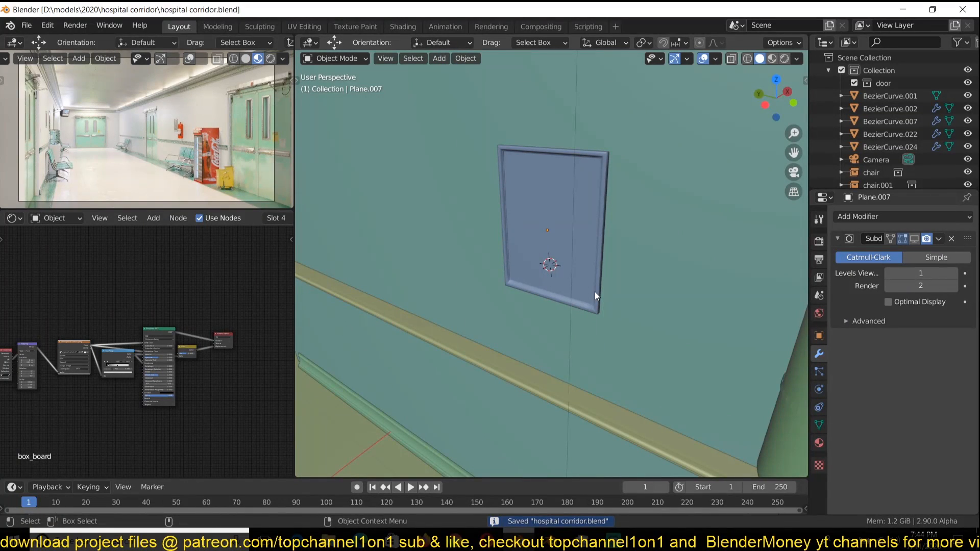
Switch to File Explorer, go up to the 2020 models folder and look inside another model folder.
scroll(593, 296, down, 3)
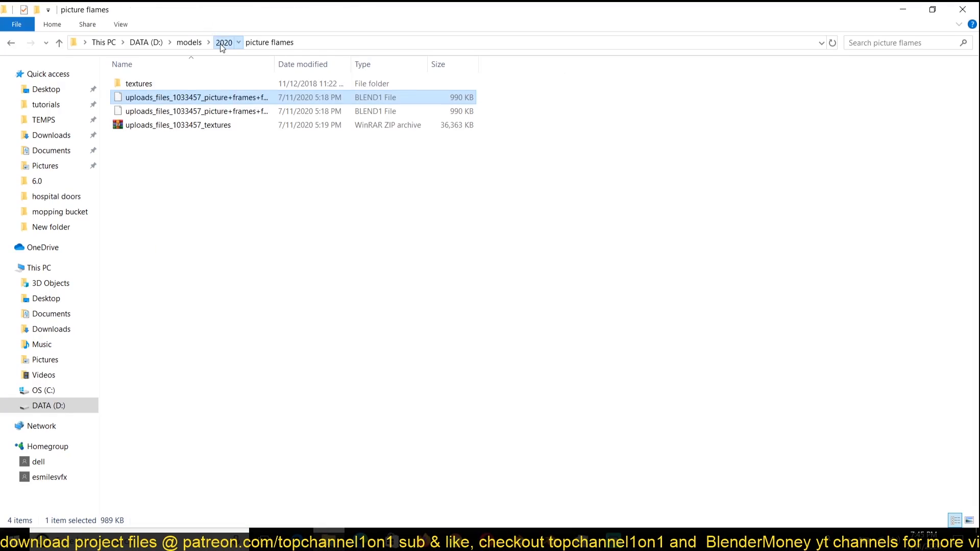
click(284, 35)
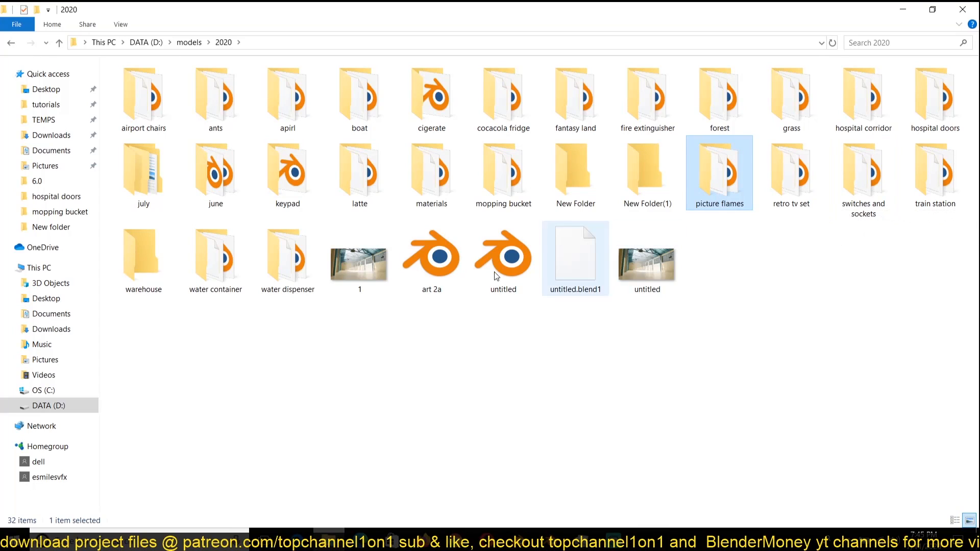
double_click(791, 102)
key(alt+Left)
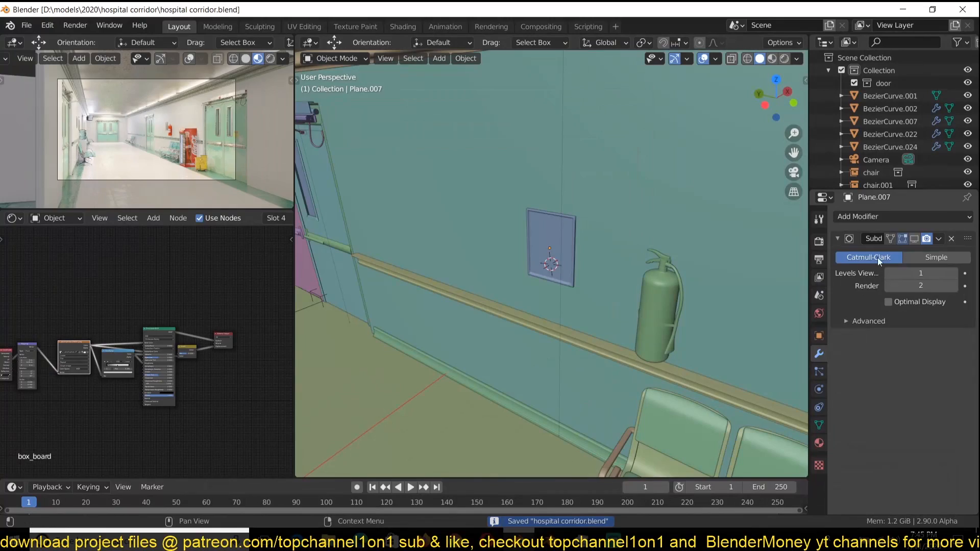
Set the render engine to Cycles and show the camera preview in rendered shading.
click(818, 240)
click(931, 216)
click(904, 259)
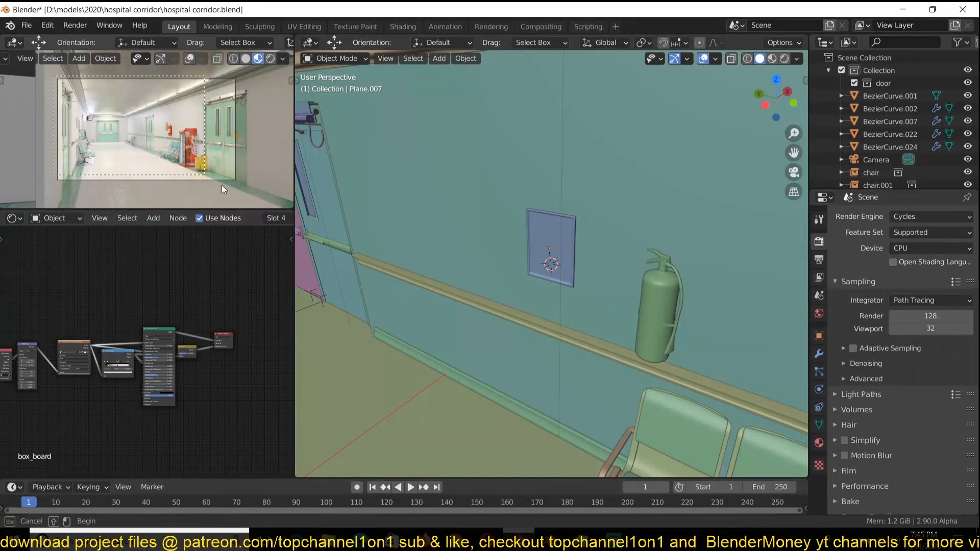
click(270, 58)
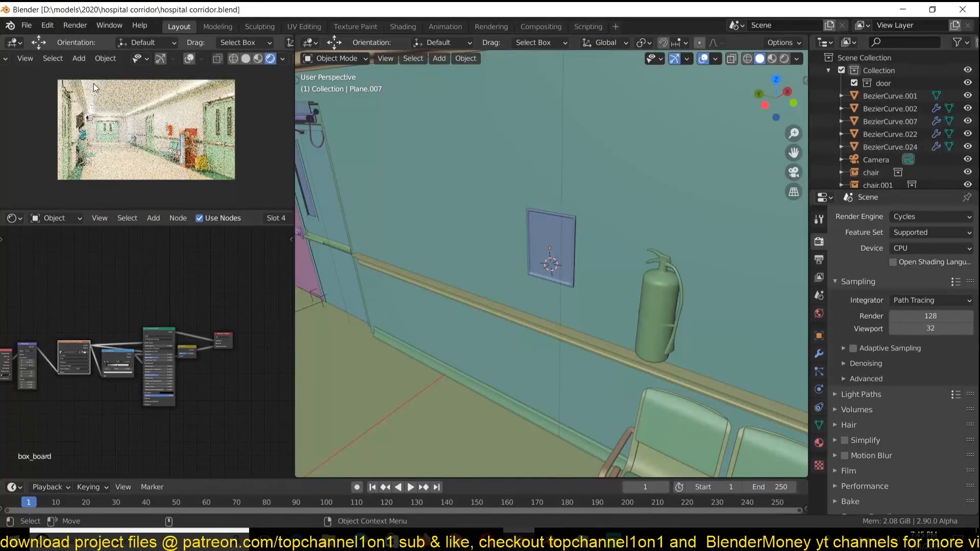
Enable NLM render denoising and Automatic viewport denoising, and enlarge the rendered camera preview.
click(914, 276)
click(875, 350)
drag(204, 210, 215, 333)
Set the viewport samples to 125 and the Cycles device to GPU Compute, and save the corridor file.
click(926, 248)
click(925, 263)
key(ctrl+s)
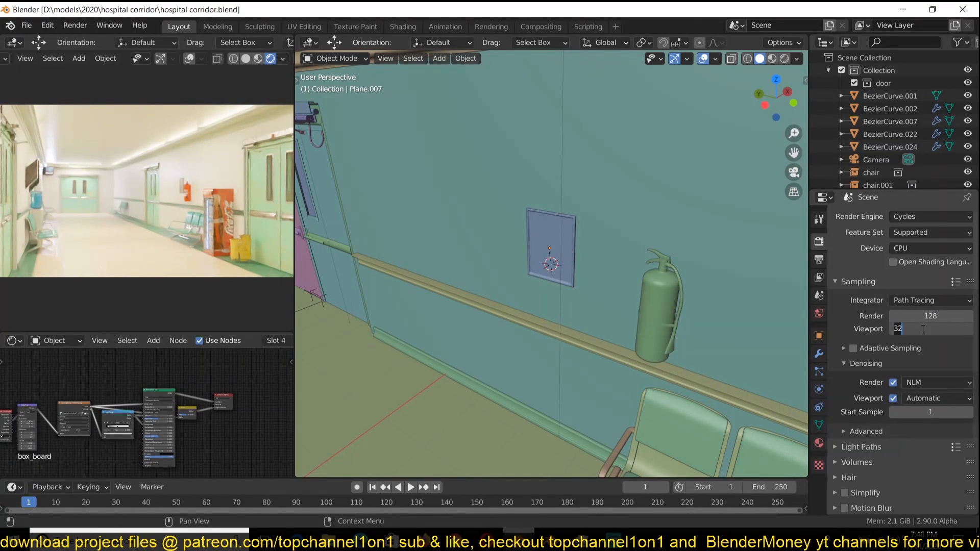
click(939, 250)
click(935, 276)
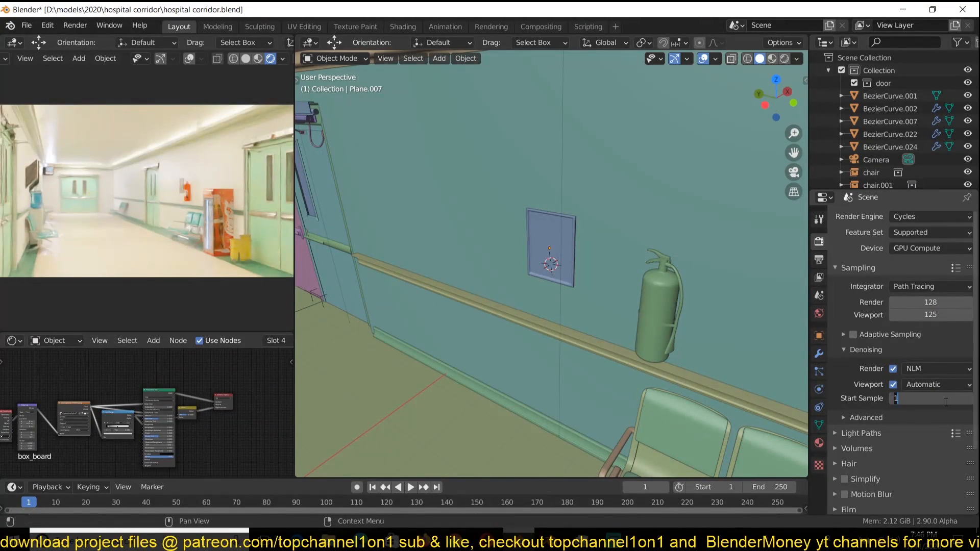